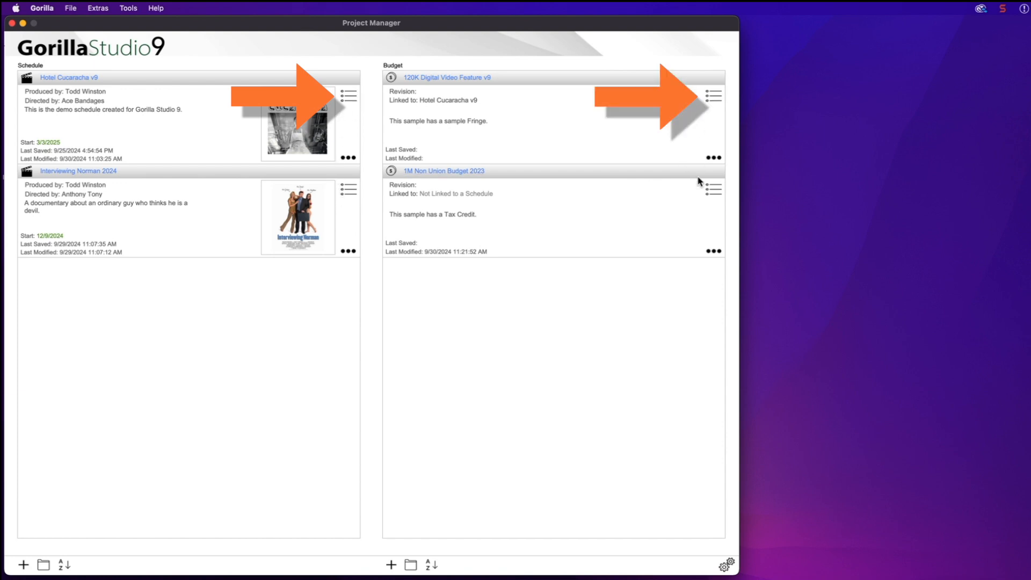
# Show the Hotel Cucaracha v9 schedule checklist and the 120K Digital Video Feature v9 budget checklist
pyautogui.click(348, 98)
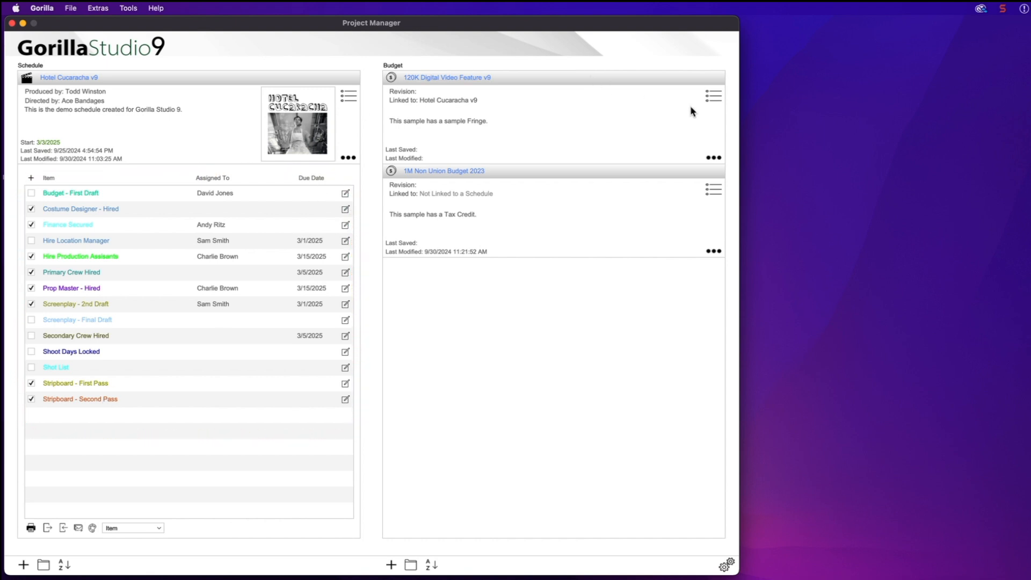
pyautogui.click(715, 99)
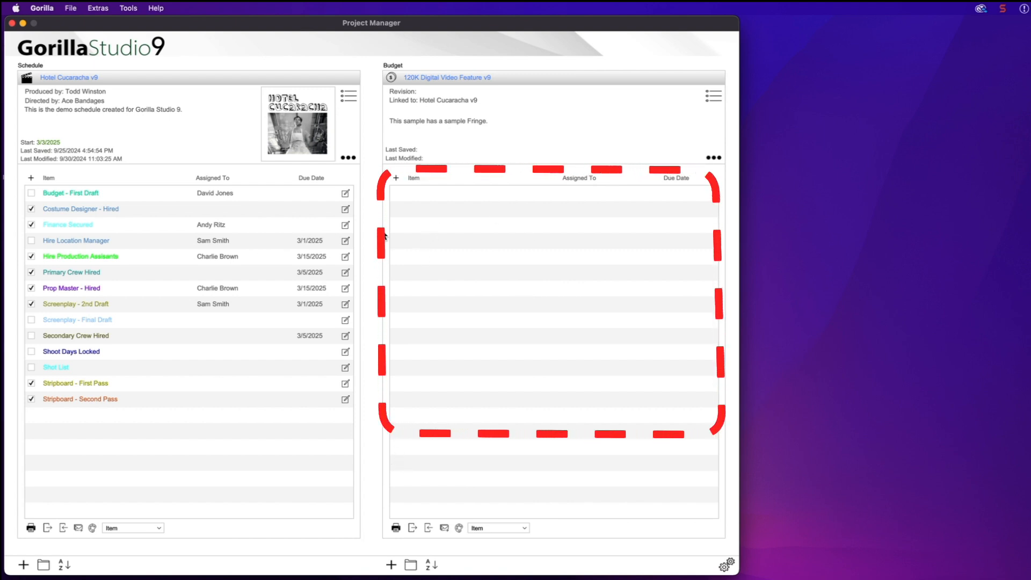
# Add Budget - Finalized, Budget - Prep and Budget - Research to the budget checklist
pyautogui.click(396, 178)
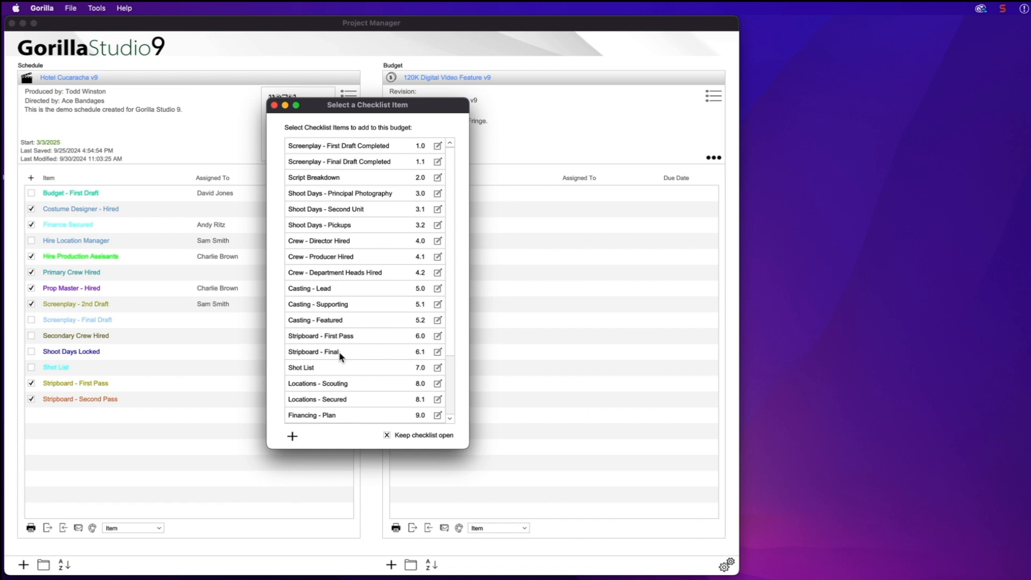
pyautogui.scroll(-3, 342, 389)
pyautogui.scroll(3, 342, 388)
pyautogui.scroll(-3, 300, 369)
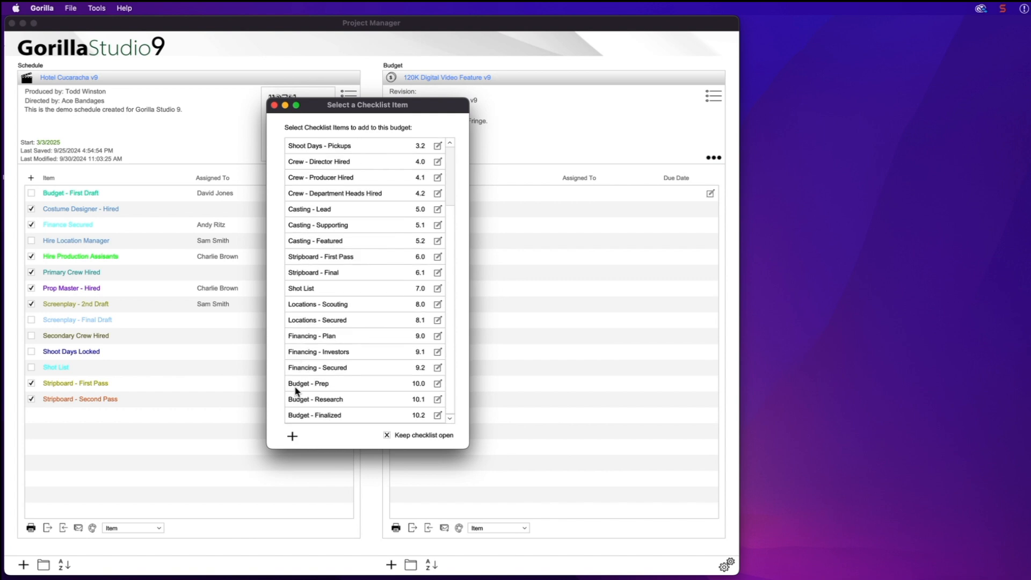
pyautogui.click(300, 416)
pyautogui.click(274, 106)
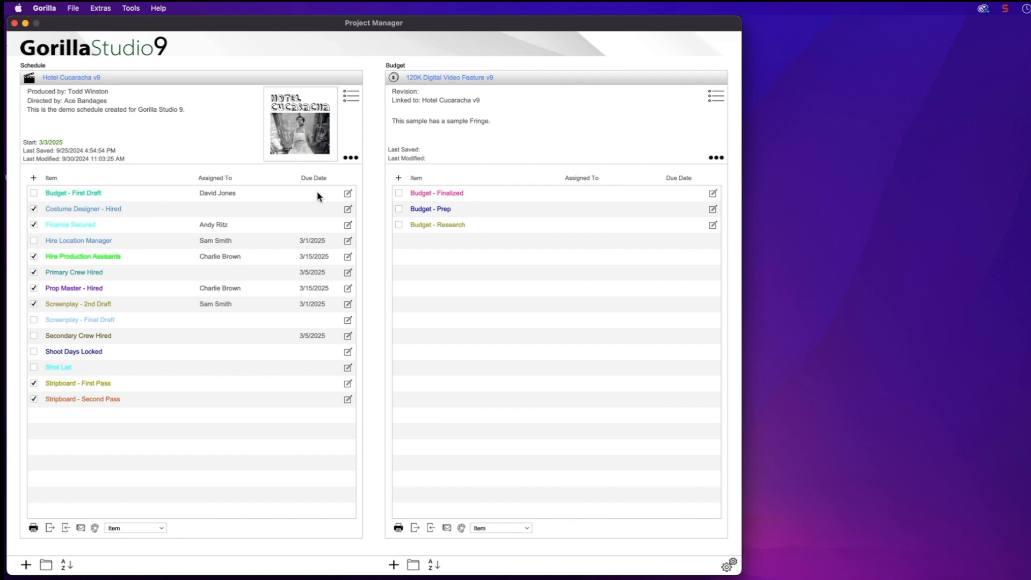
# Make the Budget - First Draft checklist item's text orange
pyautogui.click(349, 196)
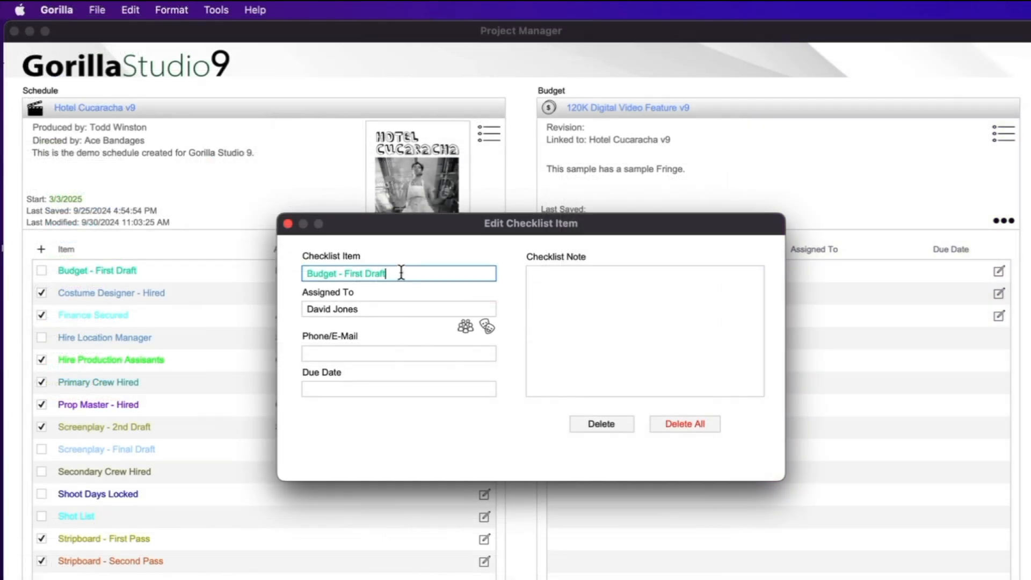
pyautogui.moveTo(288, 194); pyautogui.dragTo(140, 189)
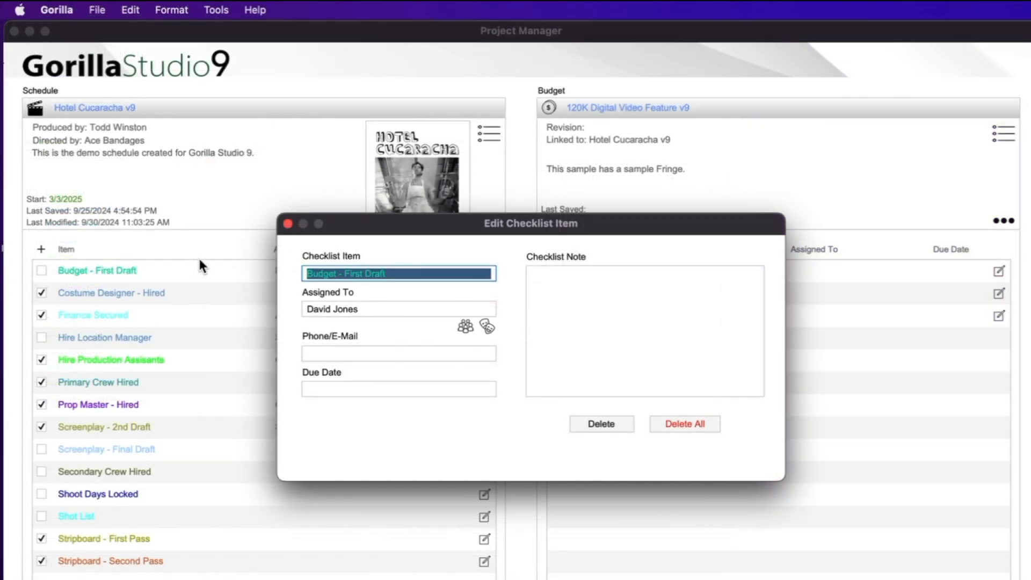
pyautogui.click(179, 9)
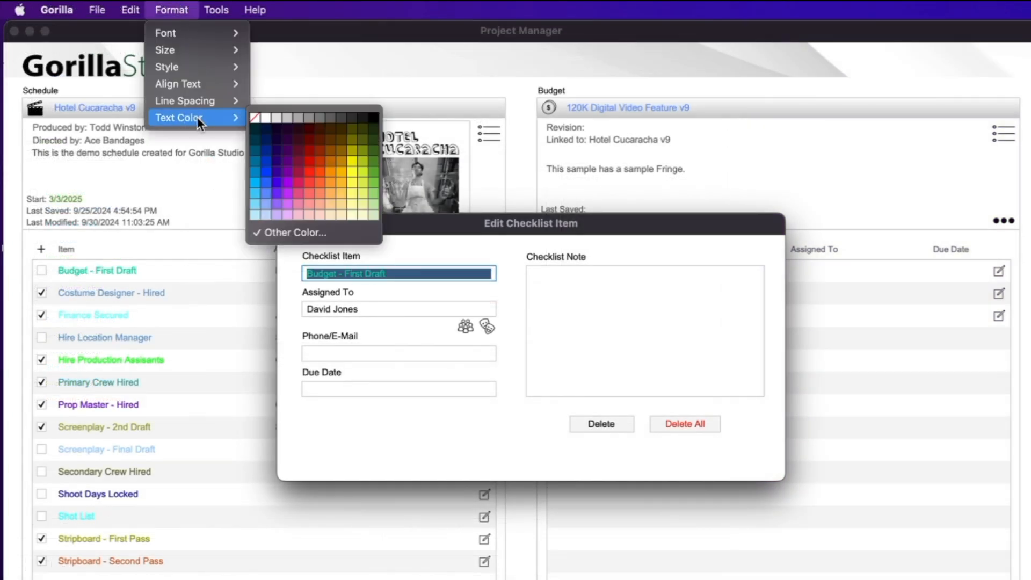
pyautogui.moveTo(215, 118)
pyautogui.click(302, 166)
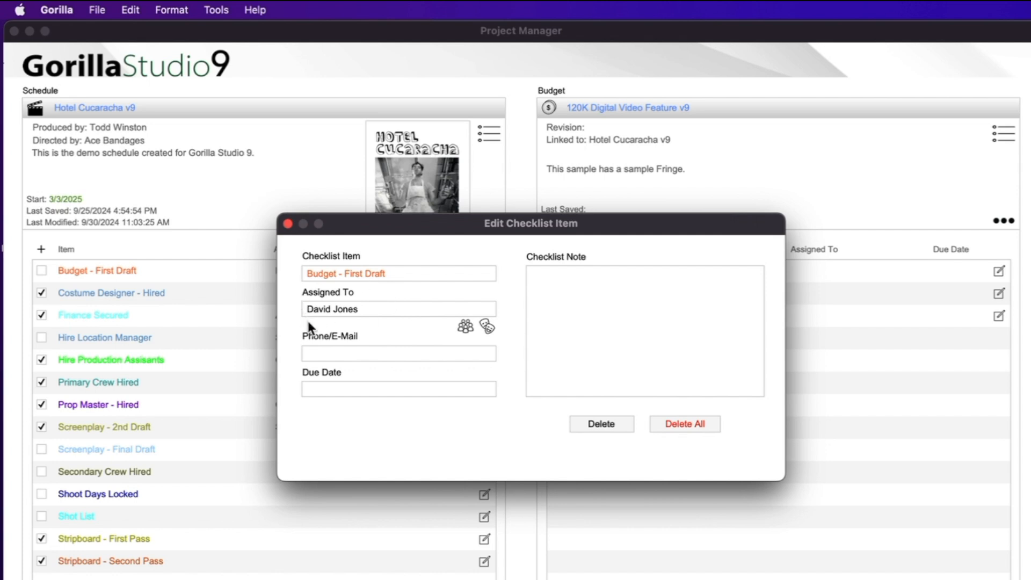
# Assign Budget - First Draft to the Art Director from the crew list
pyautogui.click(373, 308)
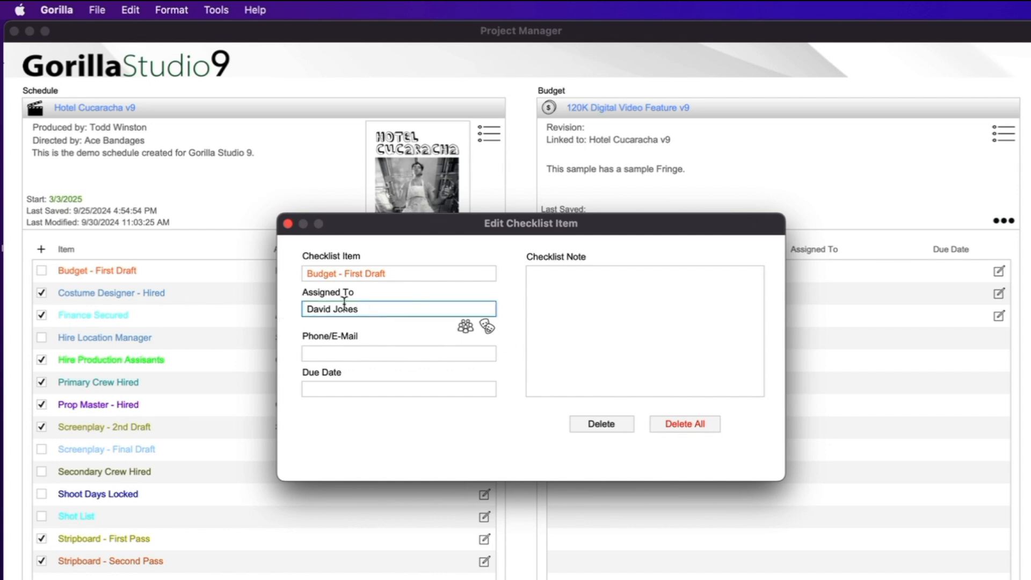
pyautogui.click(466, 326)
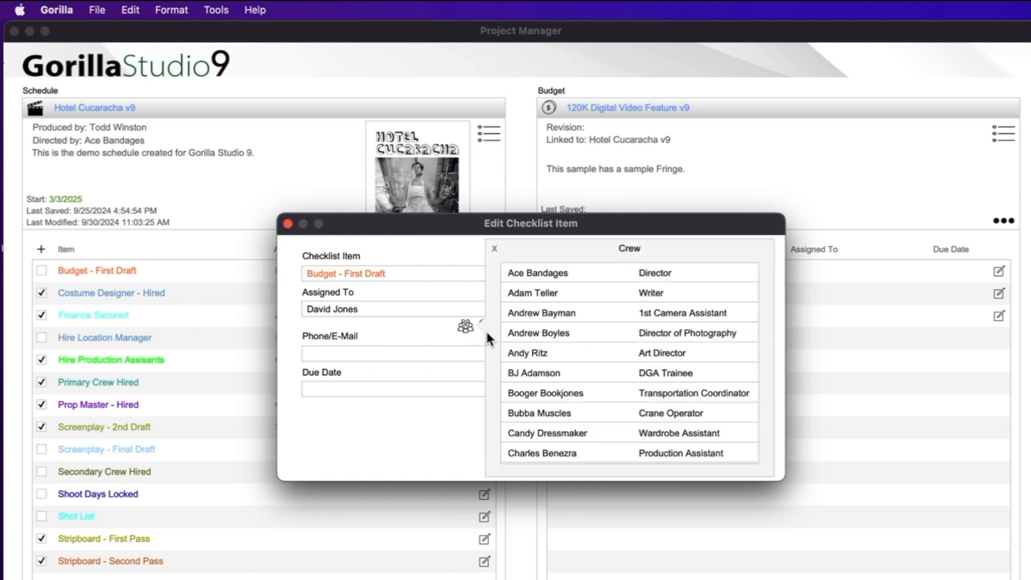
pyautogui.scroll(-9, 604, 361)
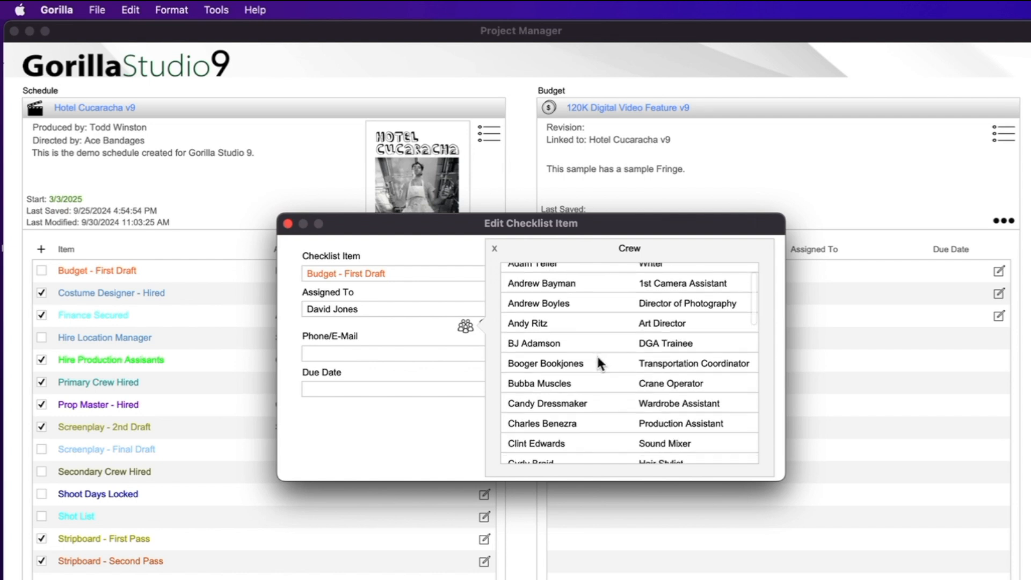
pyautogui.scroll(9, 600, 366)
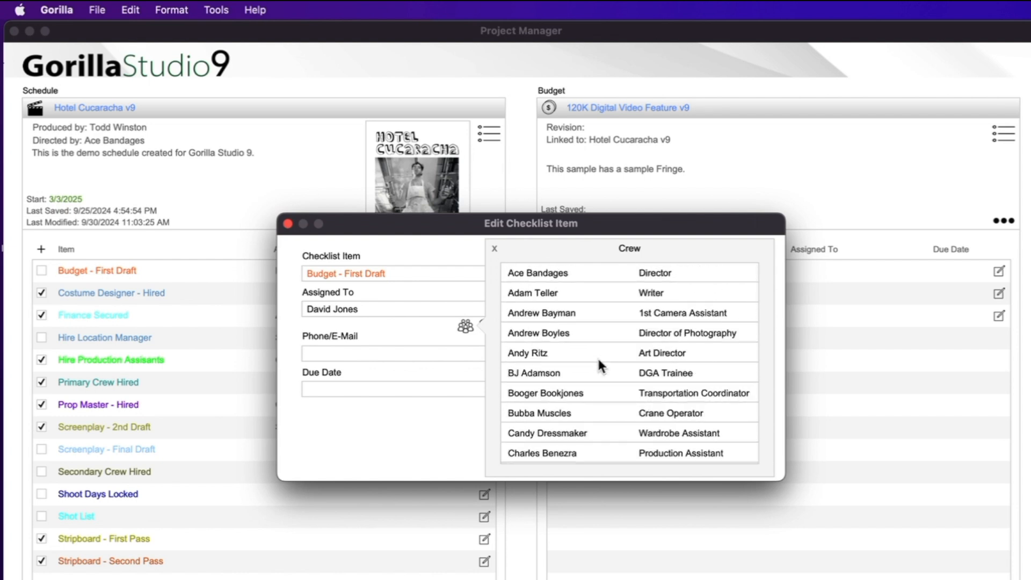
pyautogui.click(530, 332)
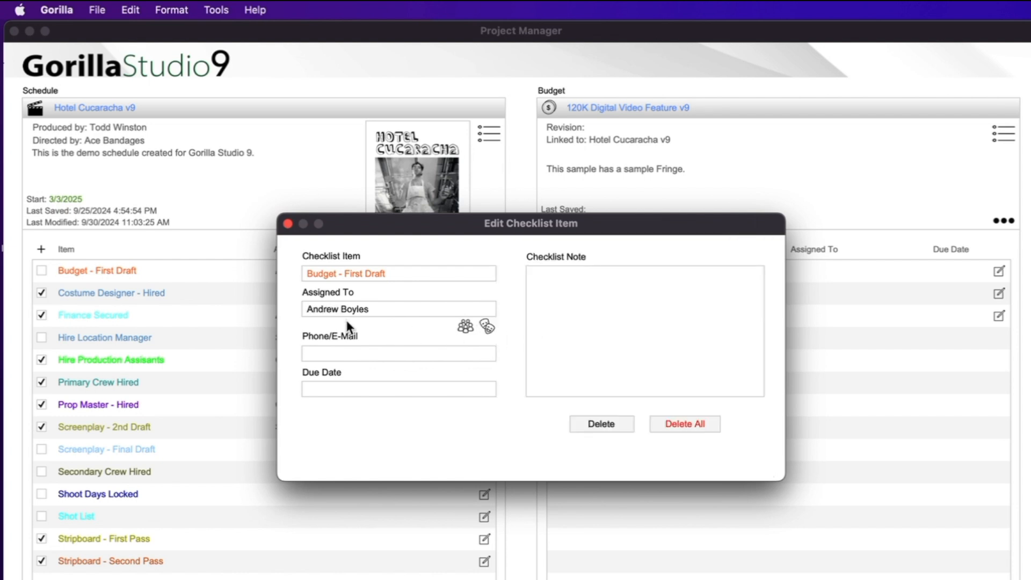
pyautogui.click(471, 325)
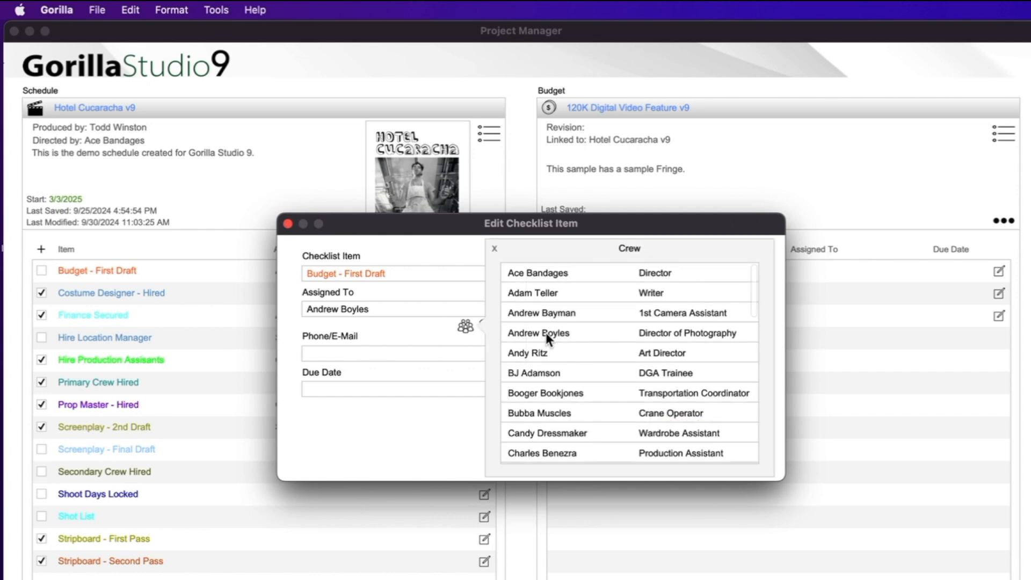
pyautogui.click(542, 351)
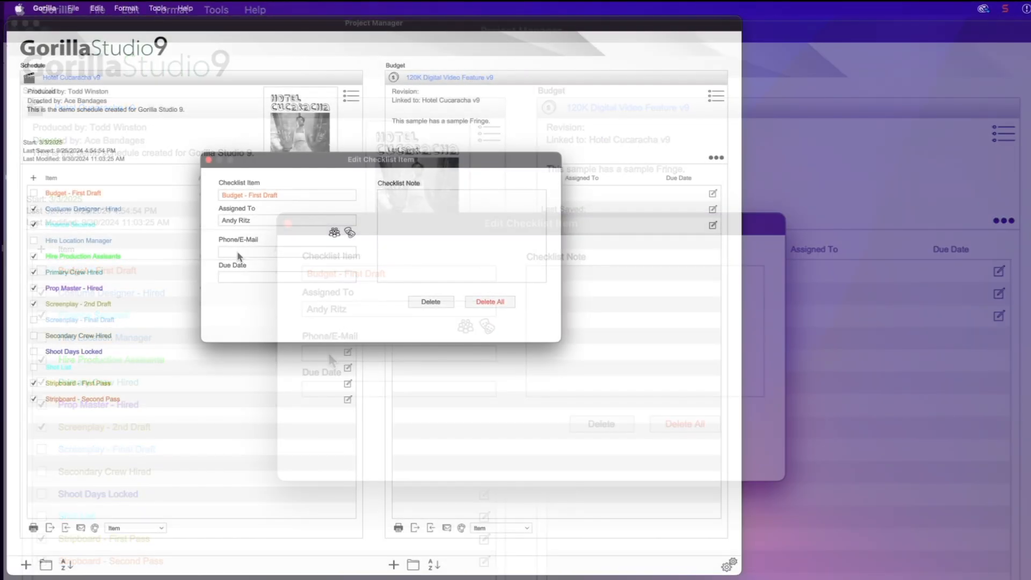
pyautogui.click(239, 251)
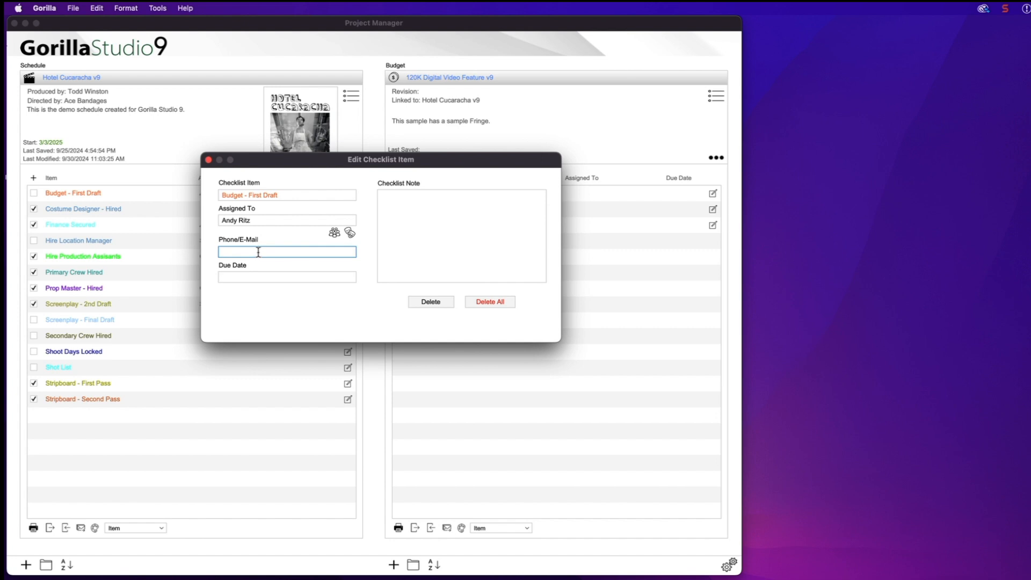
# Close the Budget - First Draft editor and assign a crew member to Costume Designer - Hired
pyautogui.click(310, 237)
pyautogui.click(208, 160)
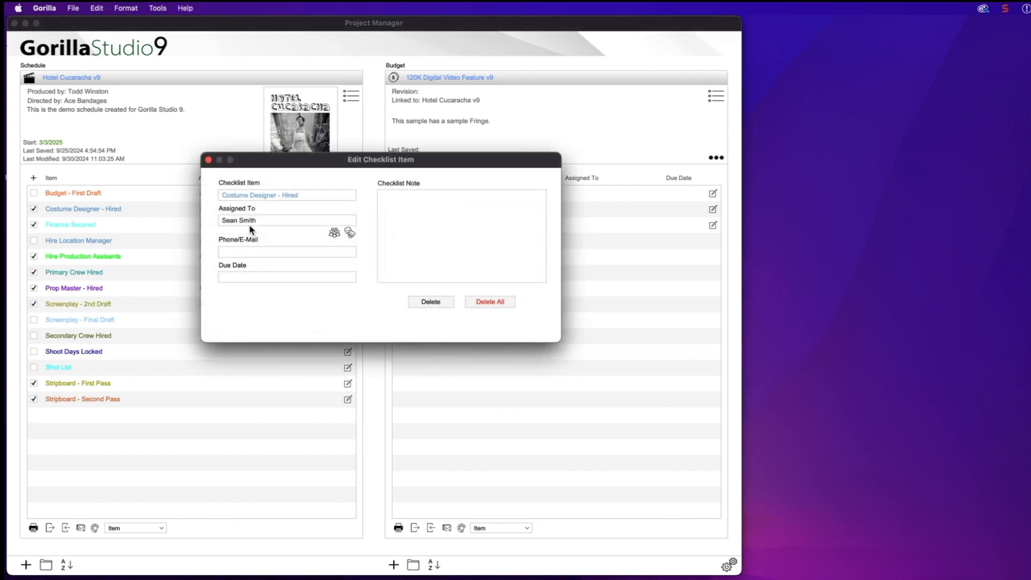
pyautogui.click(419, 209)
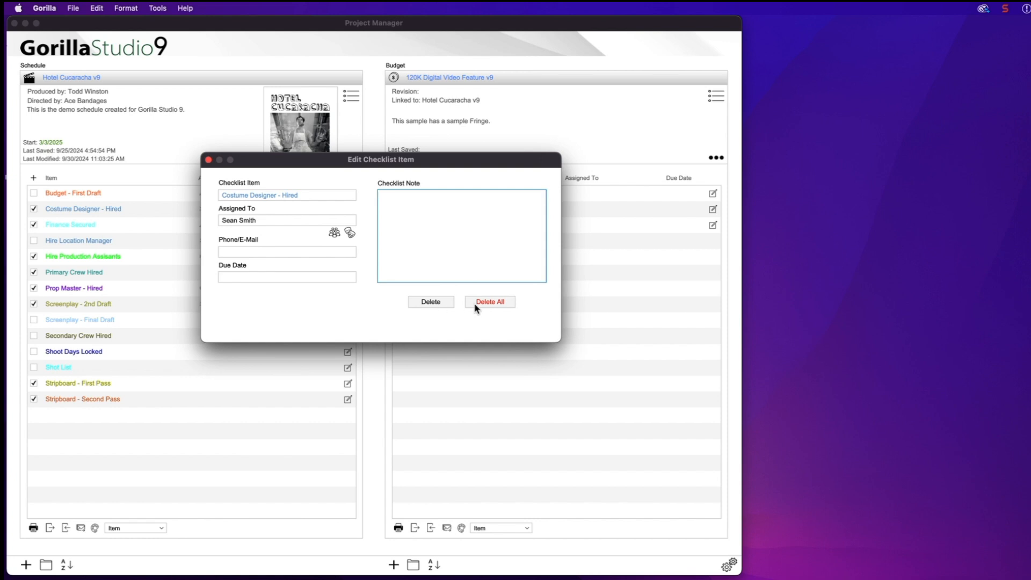
pyautogui.click(208, 159)
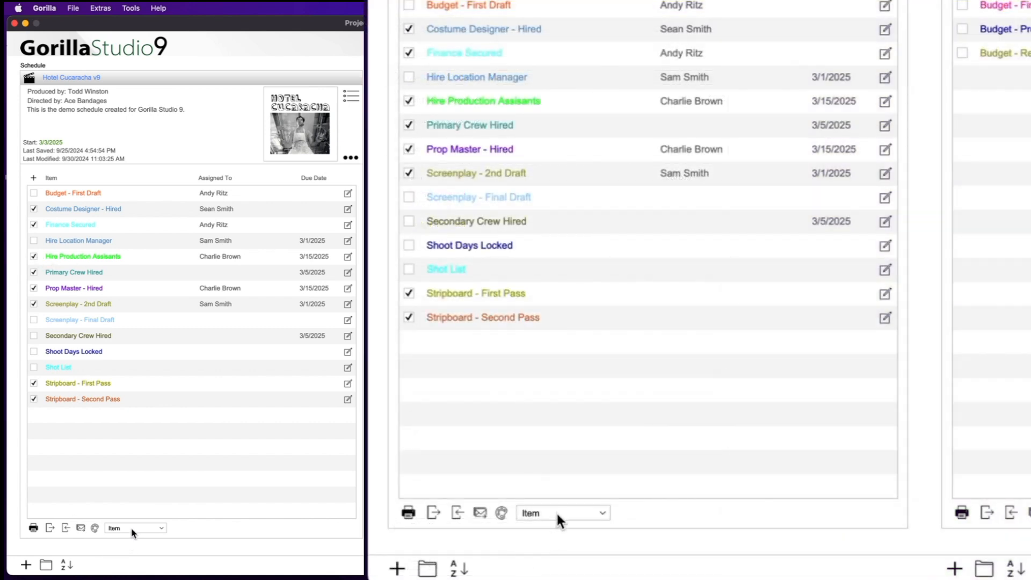
pyautogui.click(132, 529)
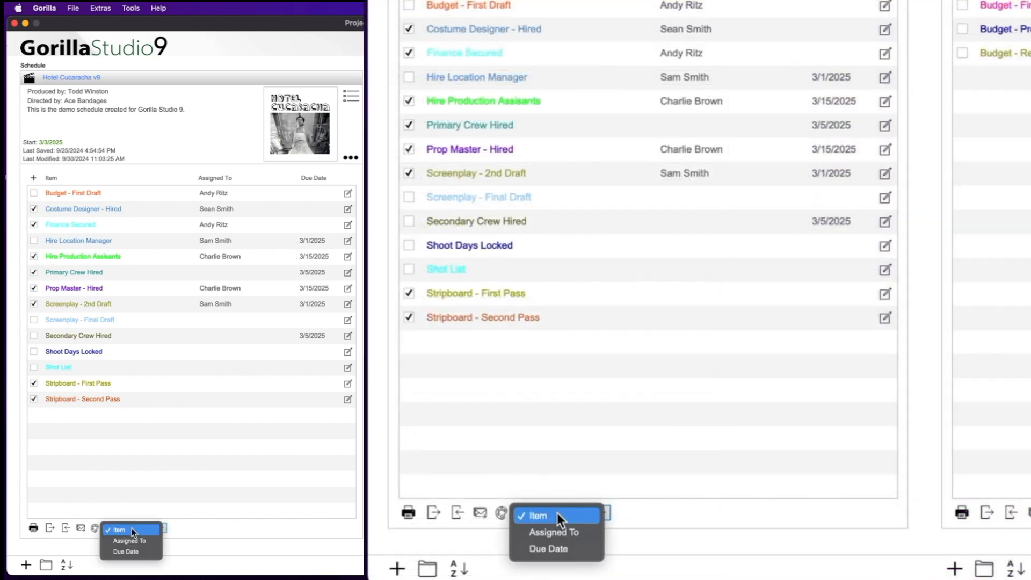
pyautogui.click(131, 541)
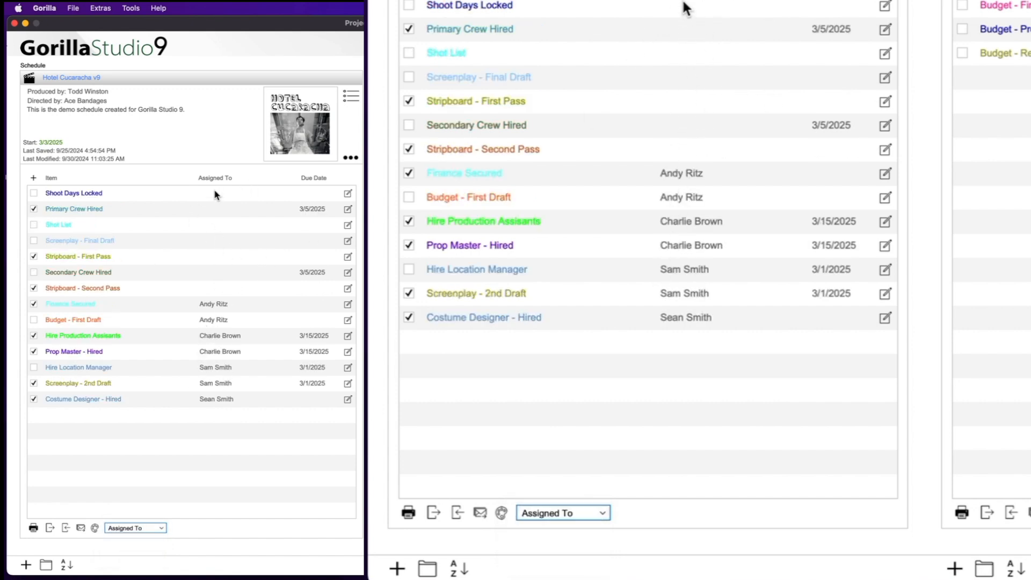
pyautogui.click(151, 529)
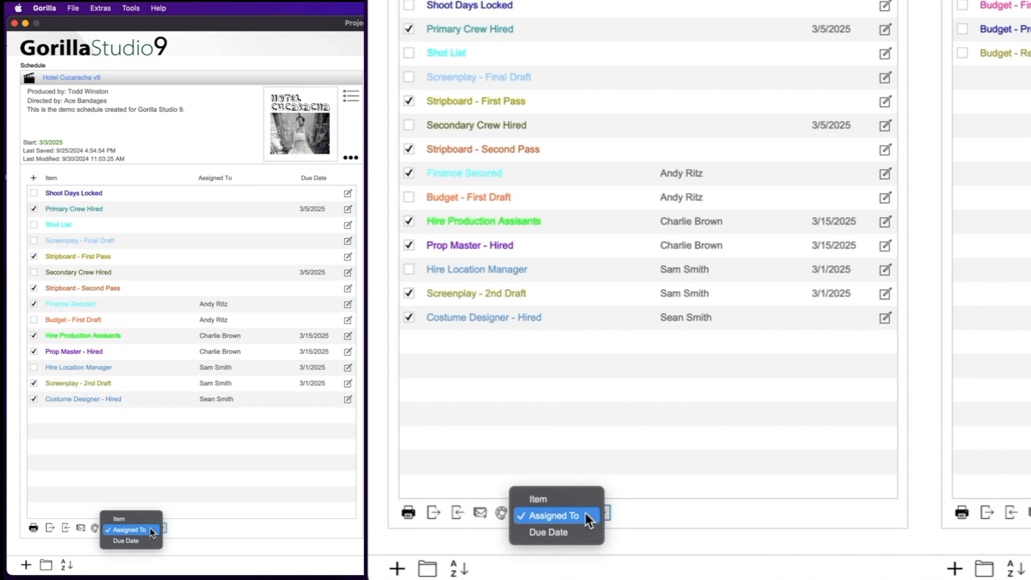
pyautogui.click(147, 536)
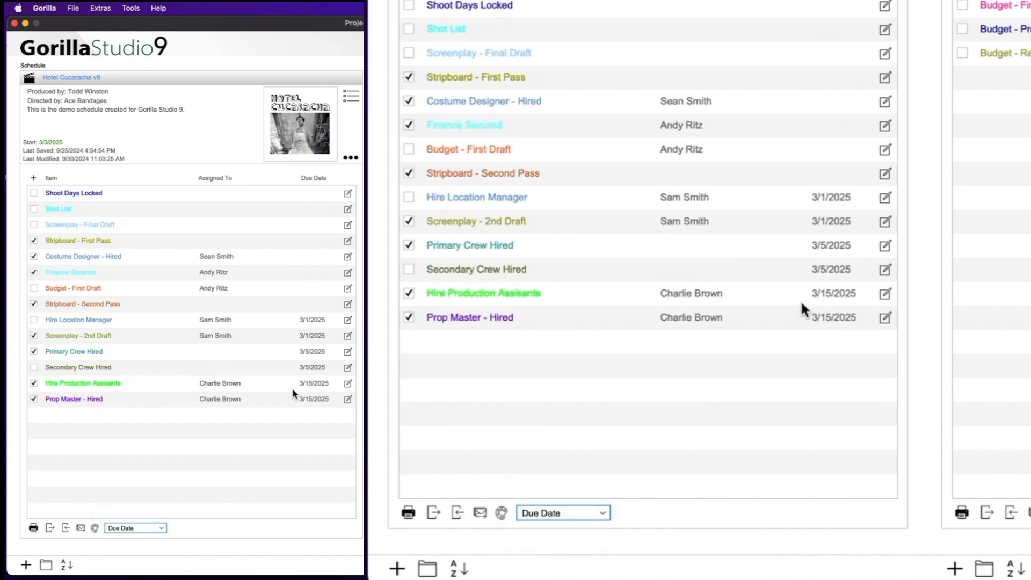
pyautogui.click(147, 530)
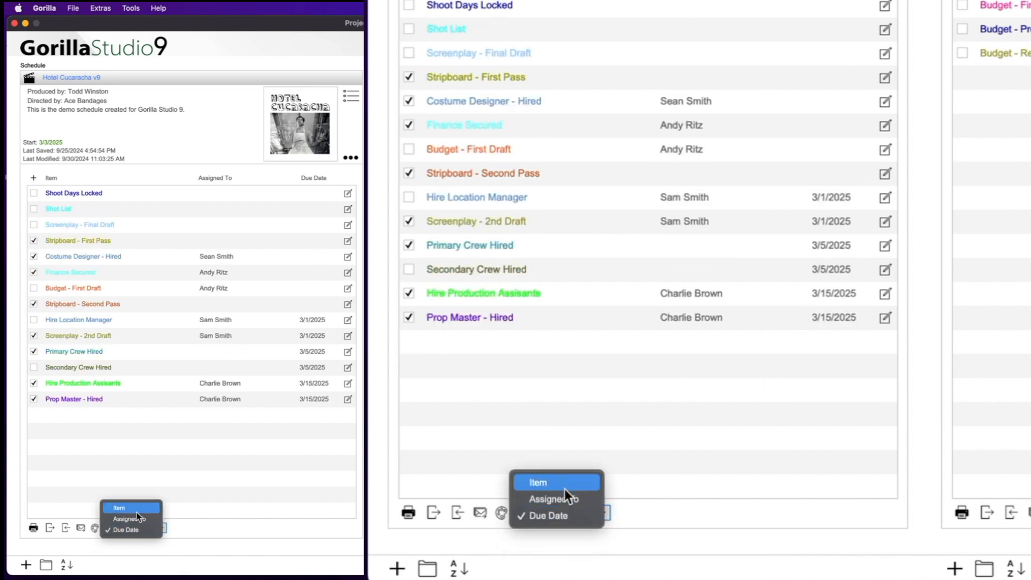
pyautogui.click(136, 511)
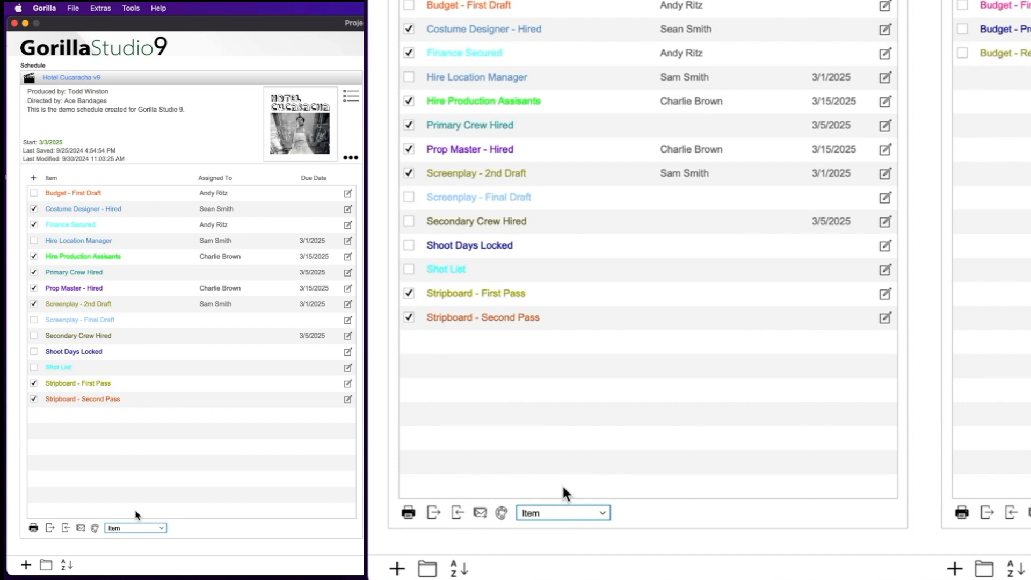
# Give the schedule checklist items random colours, then bring the Color options back up
pyautogui.click(502, 513)
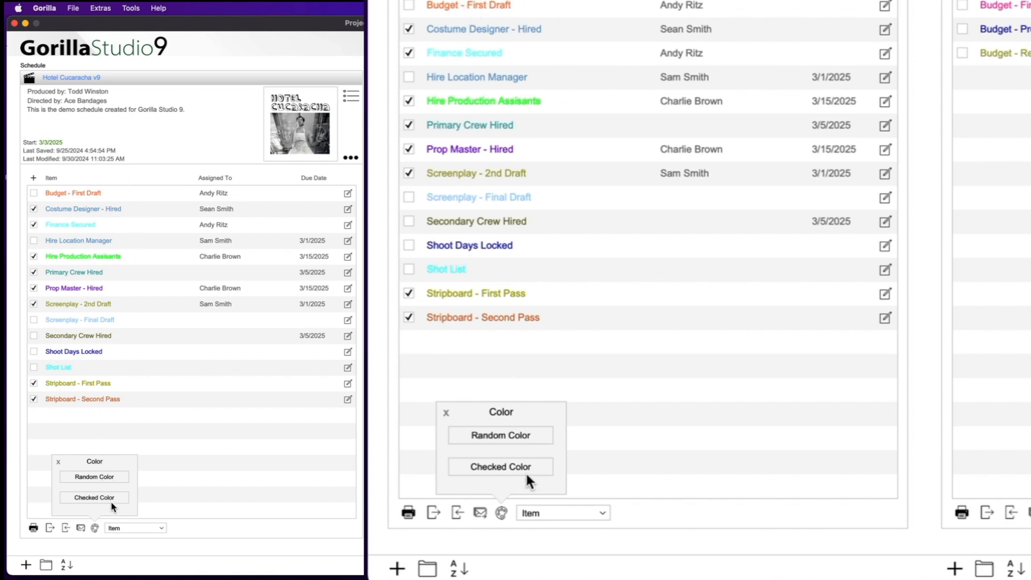
pyautogui.click(514, 436)
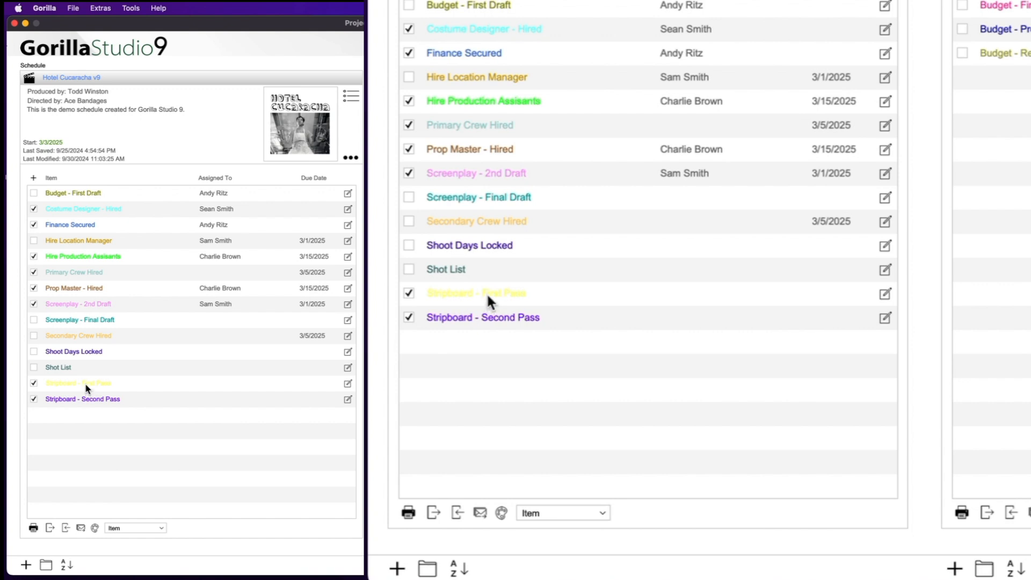
pyautogui.click(122, 529)
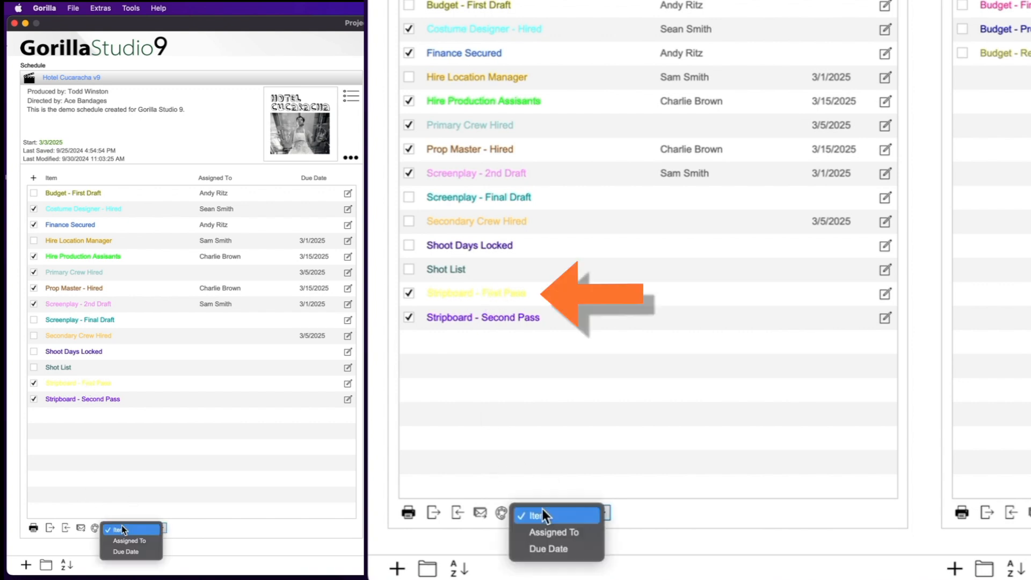
pyautogui.click(189, 531)
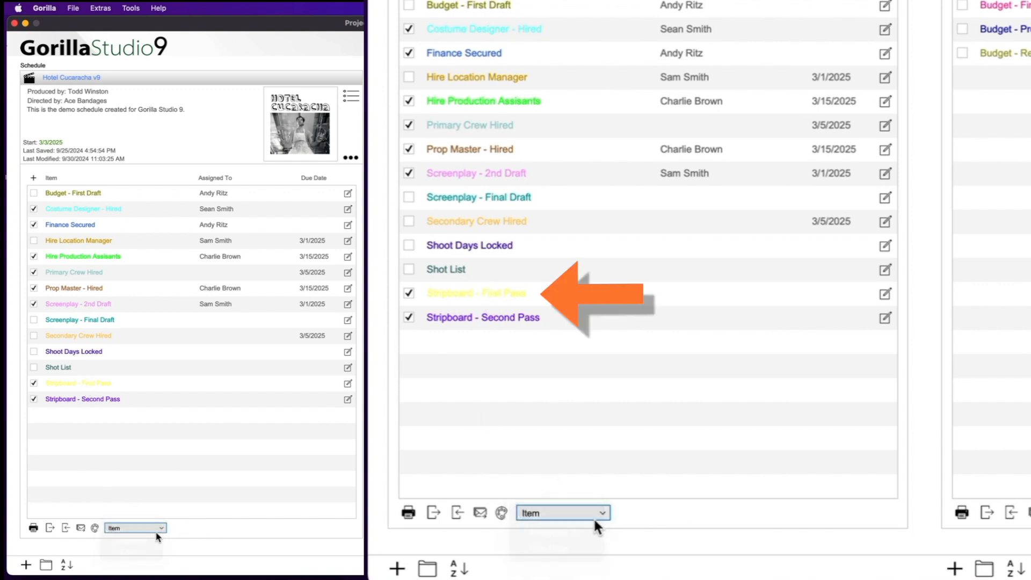
pyautogui.click(501, 512)
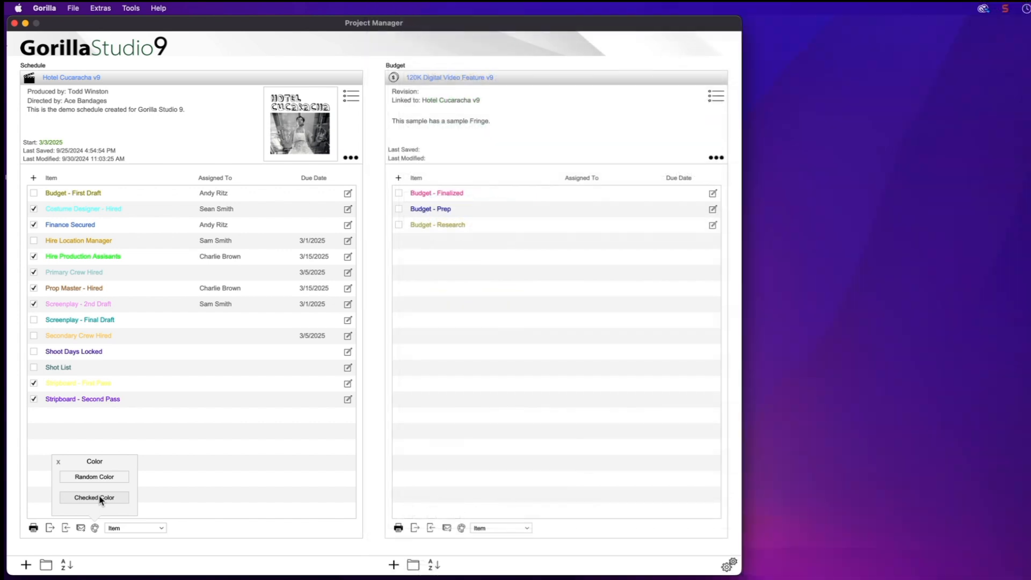
# Colour checklist items by checked state: Checked Blue, Unchecked Brown
pyautogui.click(101, 498)
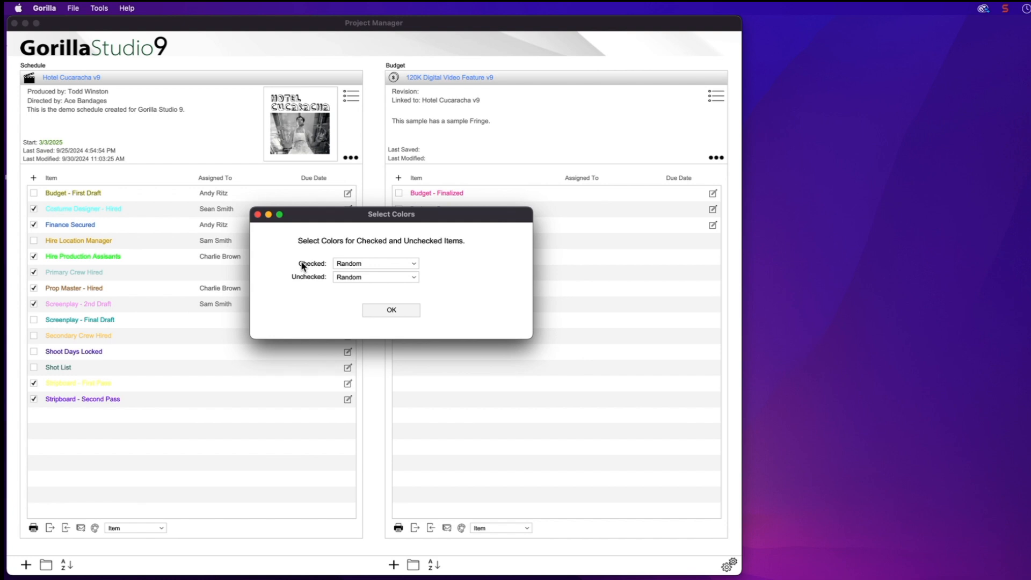
pyautogui.click(358, 264)
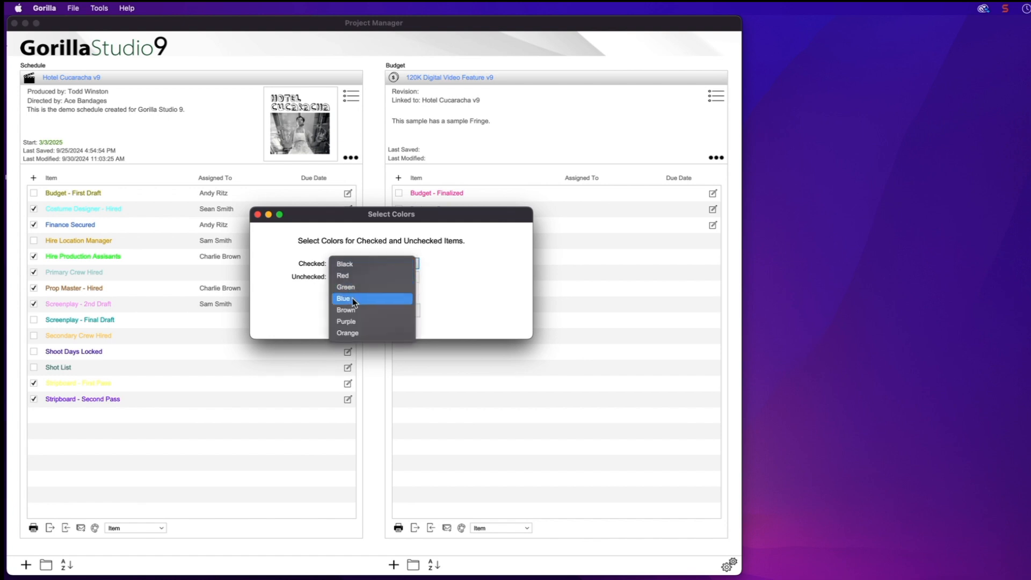
pyautogui.click(352, 298)
pyautogui.click(347, 277)
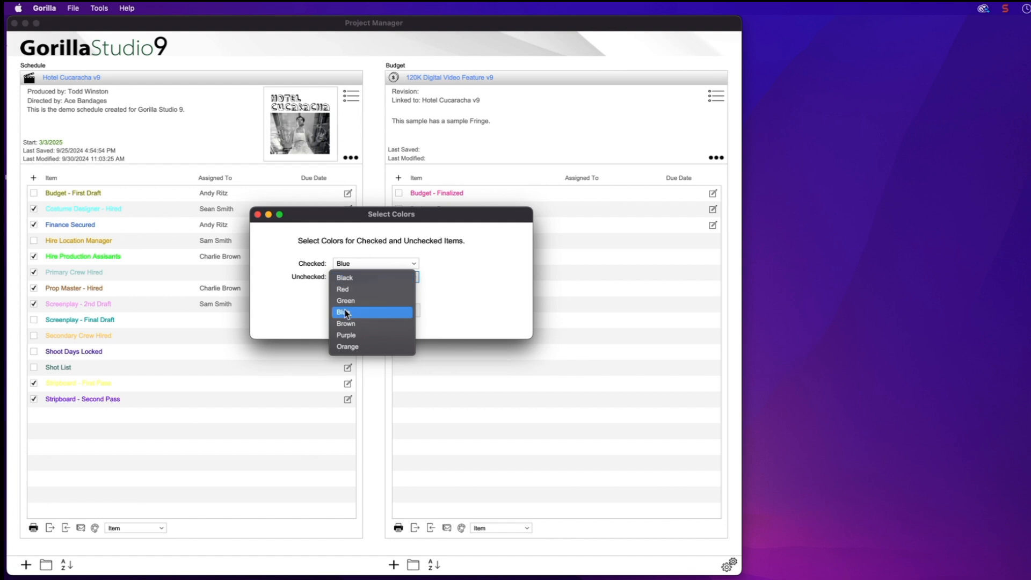
pyautogui.click(348, 325)
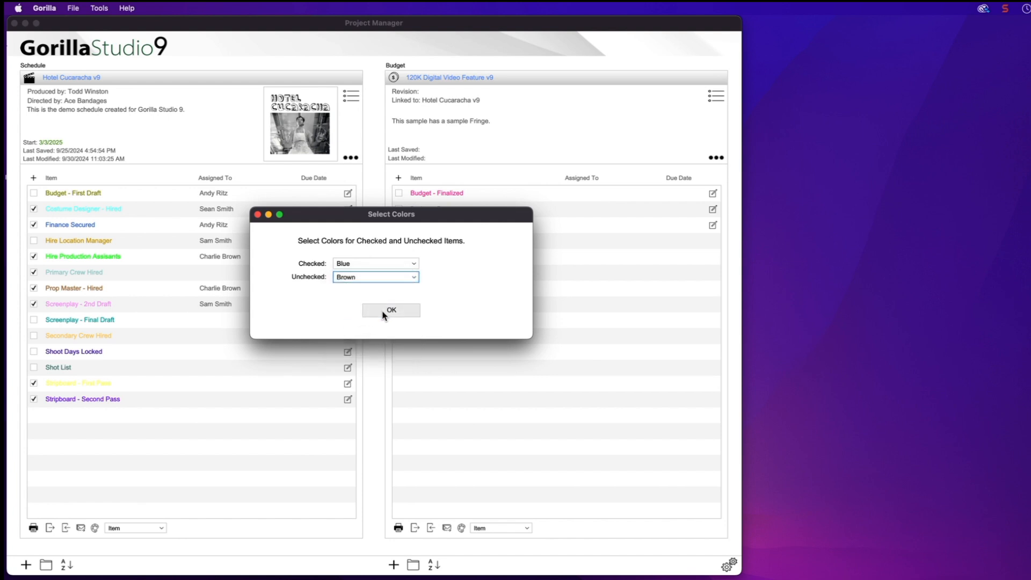
pyautogui.click(384, 315)
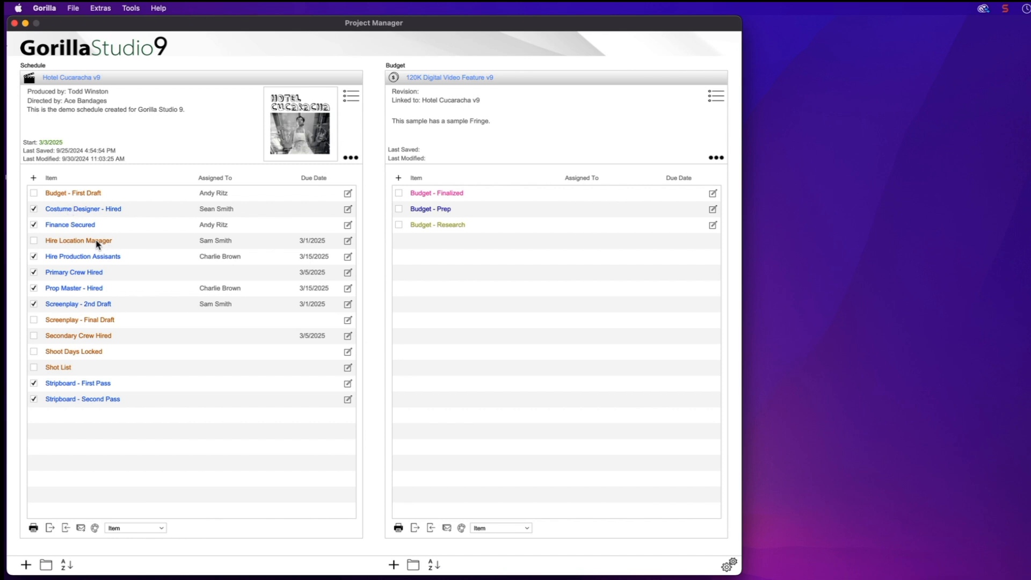
pyautogui.click(33, 530)
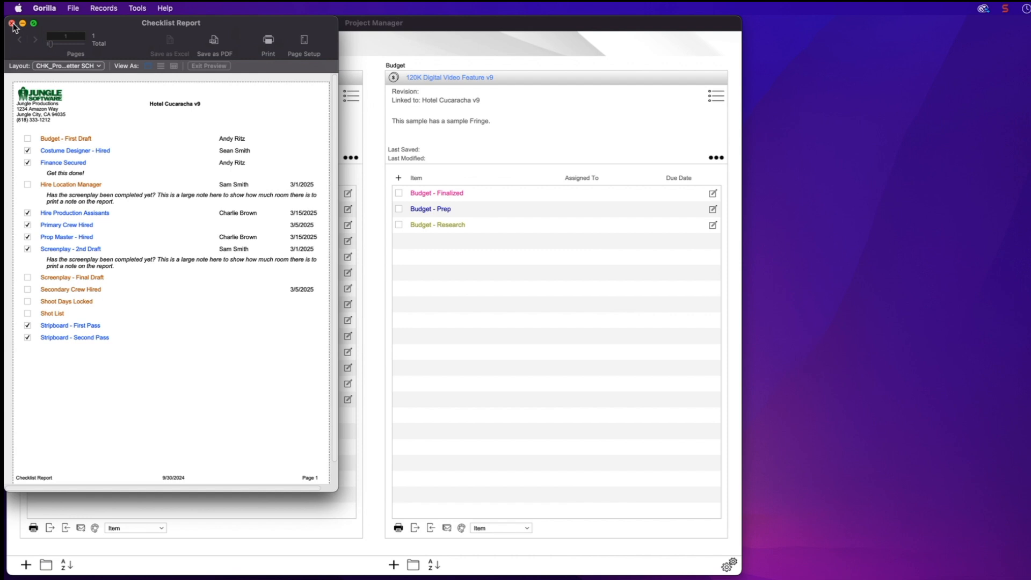
pyautogui.click(12, 24)
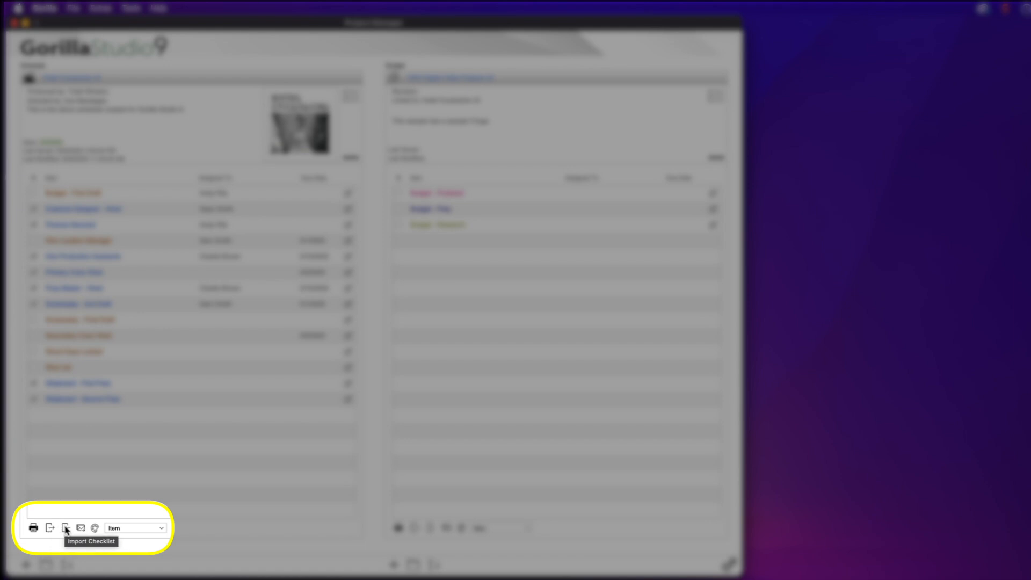
pyautogui.click(66, 529)
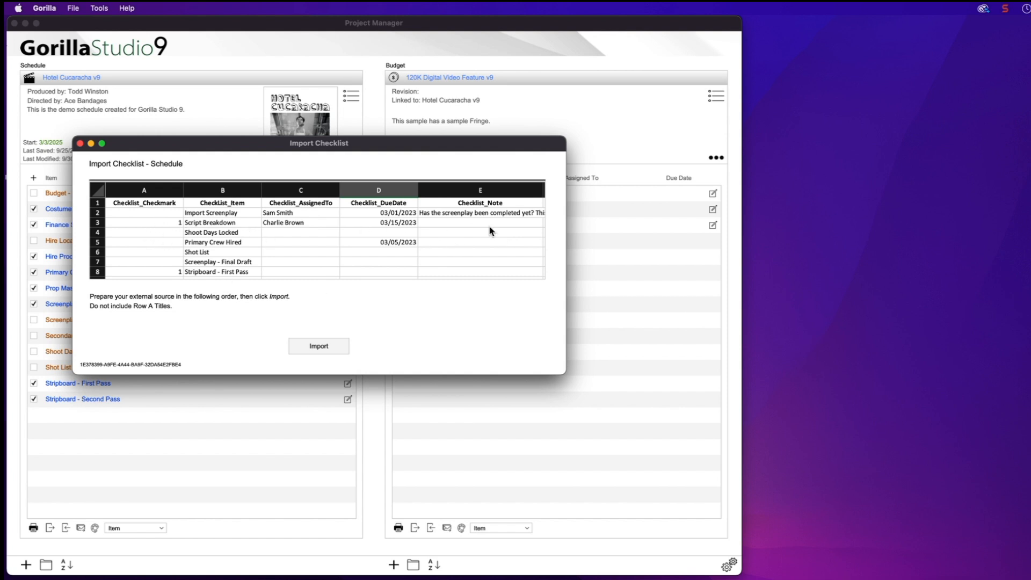
pyautogui.click(80, 143)
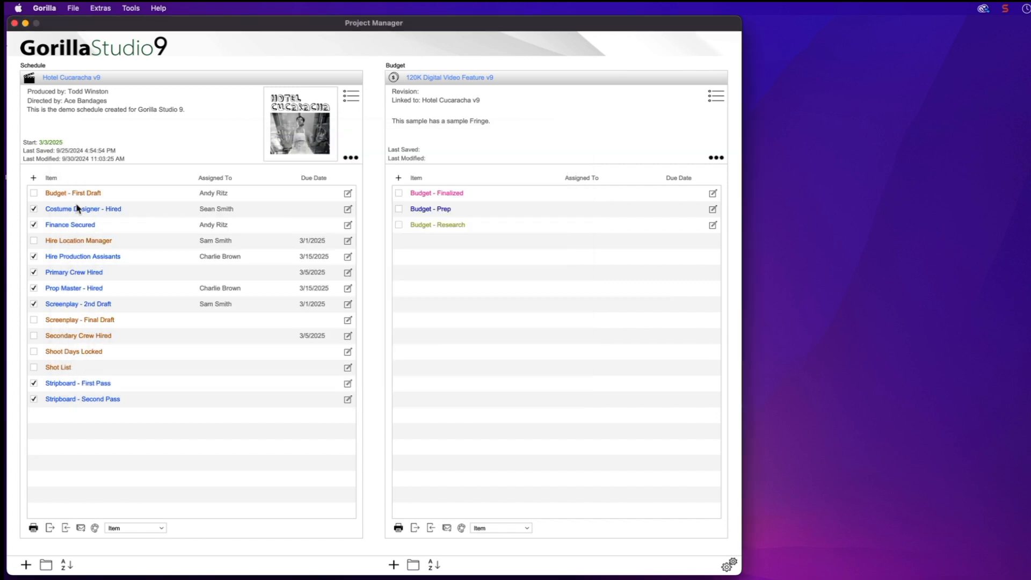
# Email the Hotel Cucaracha v9 checklist to two crew members picked from the Crew list
pyautogui.click(80, 529)
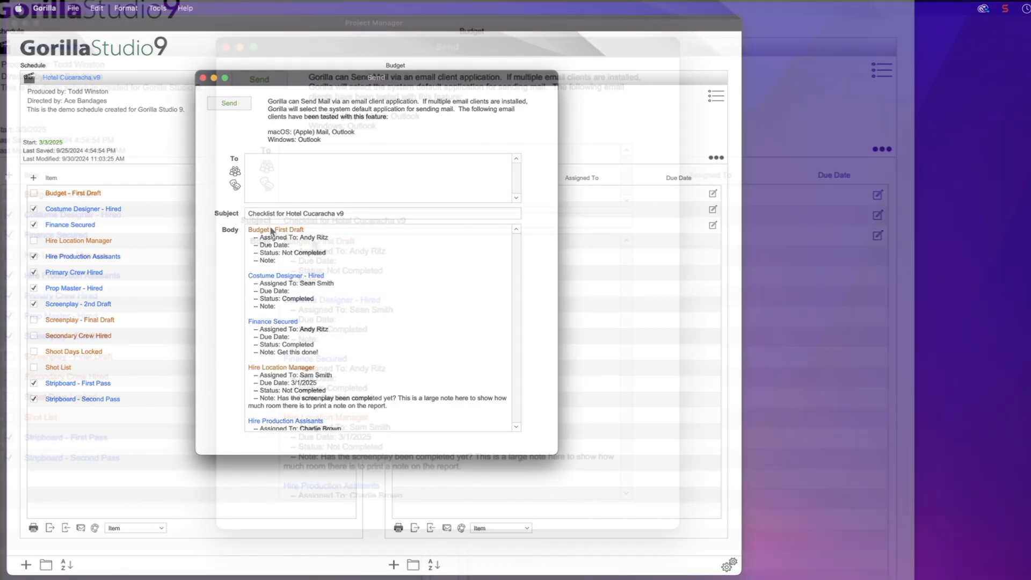
pyautogui.click(380, 329)
pyautogui.scroll(-8, 380, 329)
pyautogui.scroll(-4, 453, 367)
pyautogui.scroll(10, 449, 413)
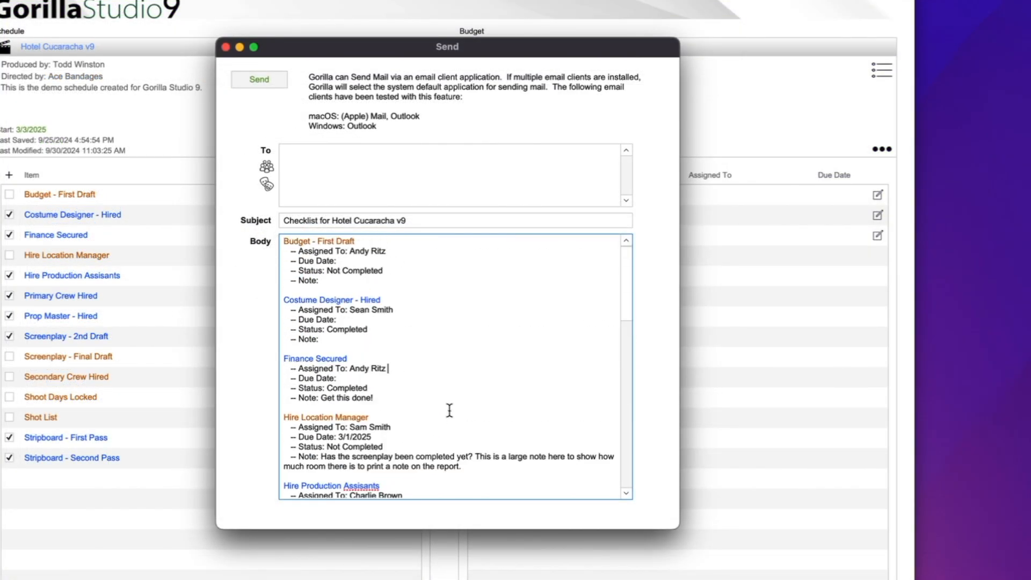
pyautogui.click(366, 222)
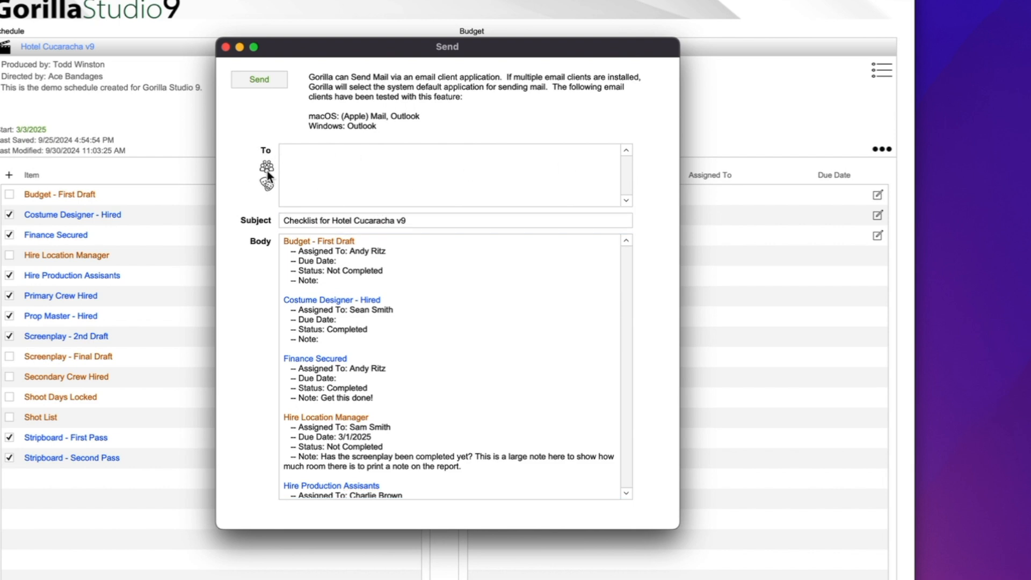
pyautogui.click(267, 168)
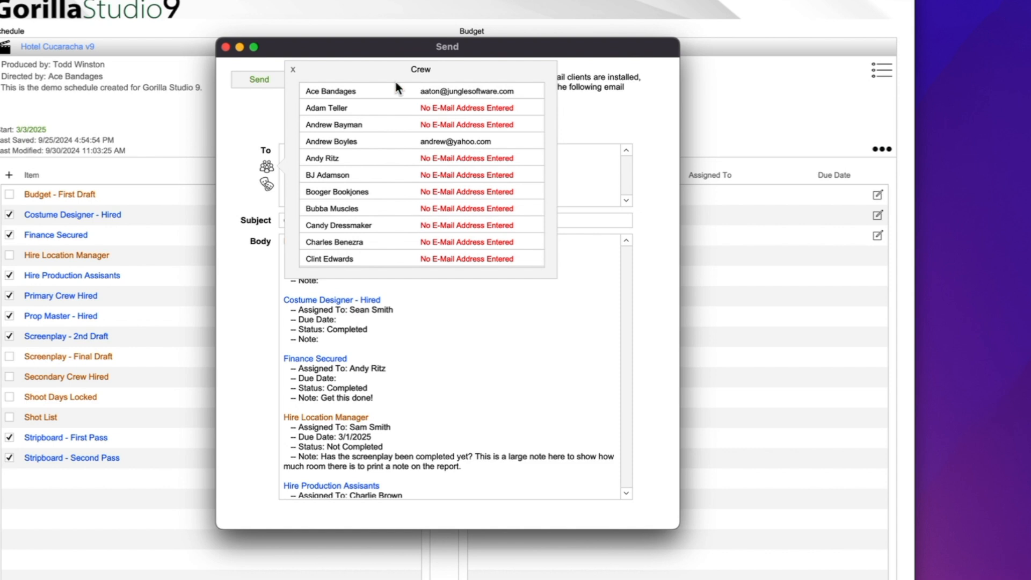
pyautogui.click(341, 92)
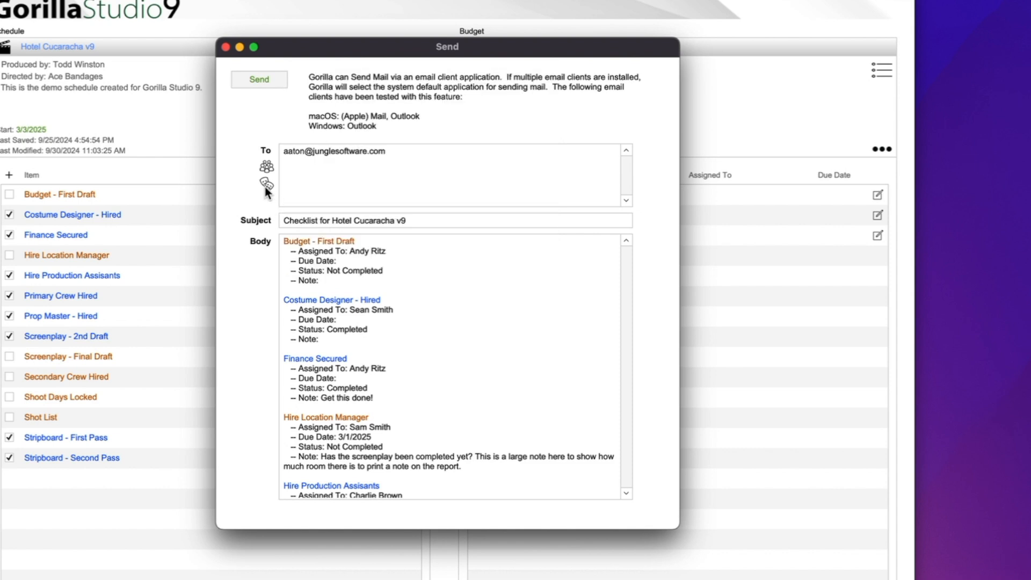
pyautogui.click(267, 169)
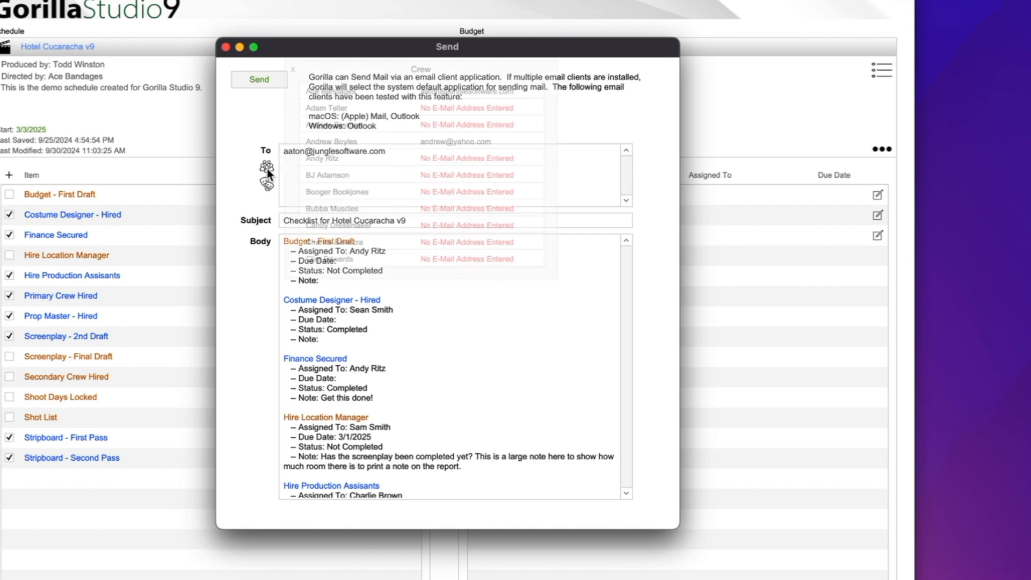
pyautogui.click(480, 143)
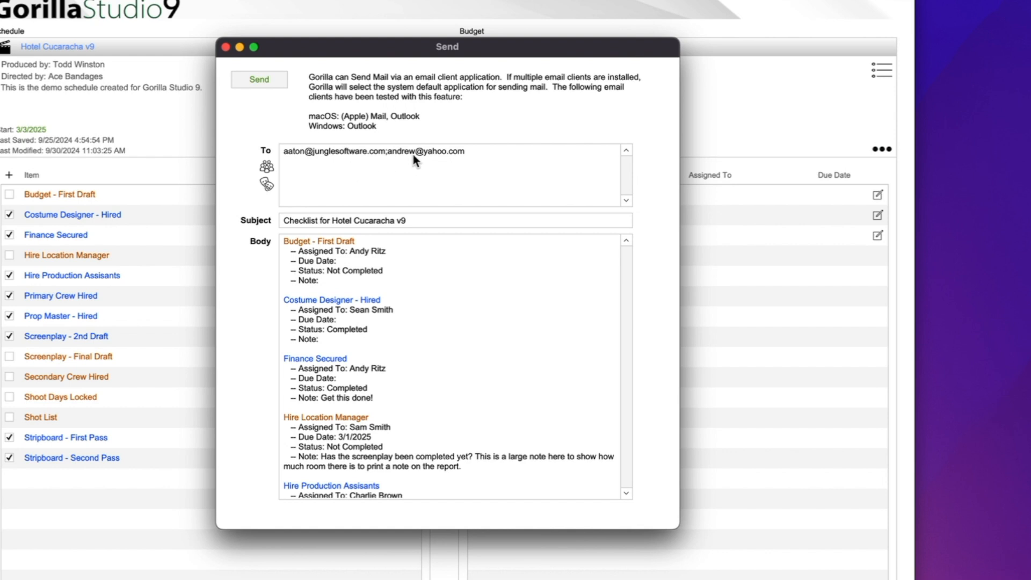
pyautogui.click(259, 79)
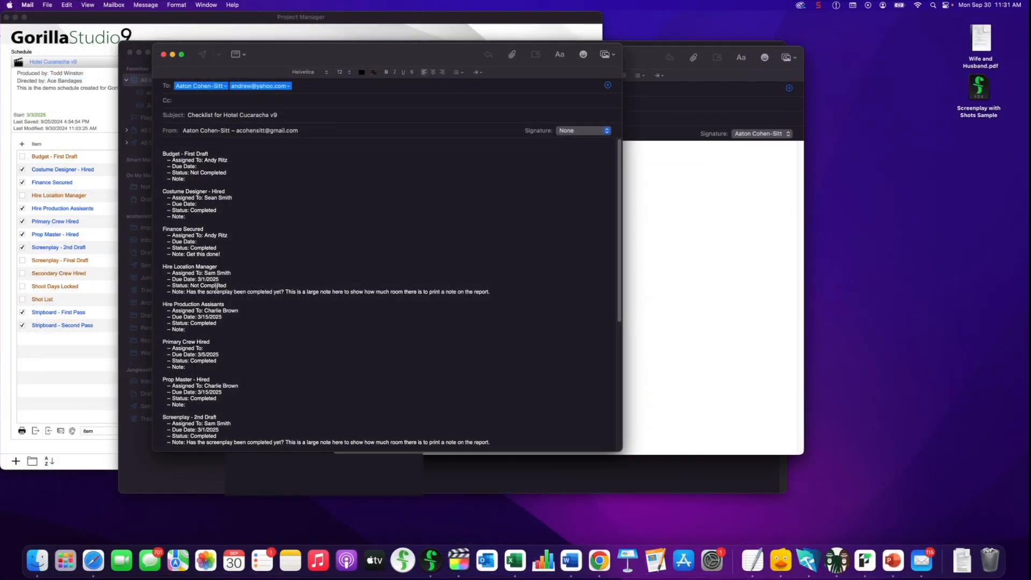
# Review the Mail draft's subject line, then return to Gorilla Studio's Project Manager
pyautogui.click(209, 115)
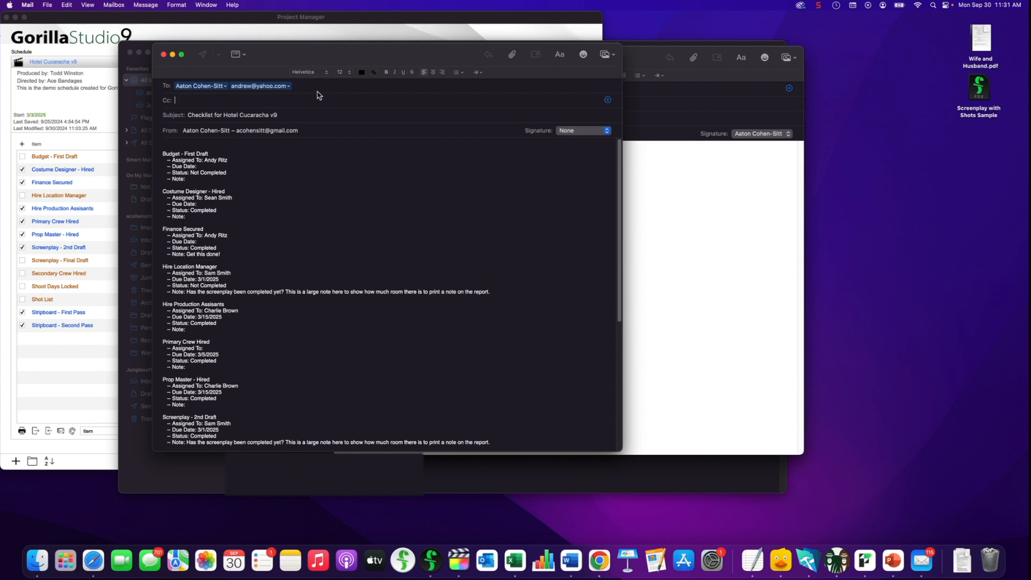
pyautogui.click(190, 146)
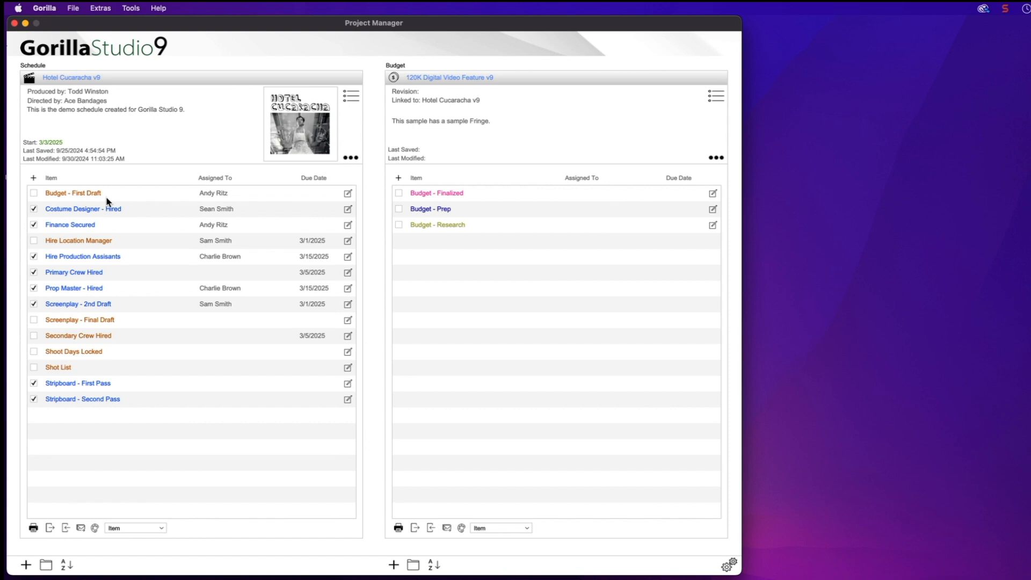
# Add a checked Breakdown Sheets Created* item to the schedule checklist
pyautogui.click(34, 179)
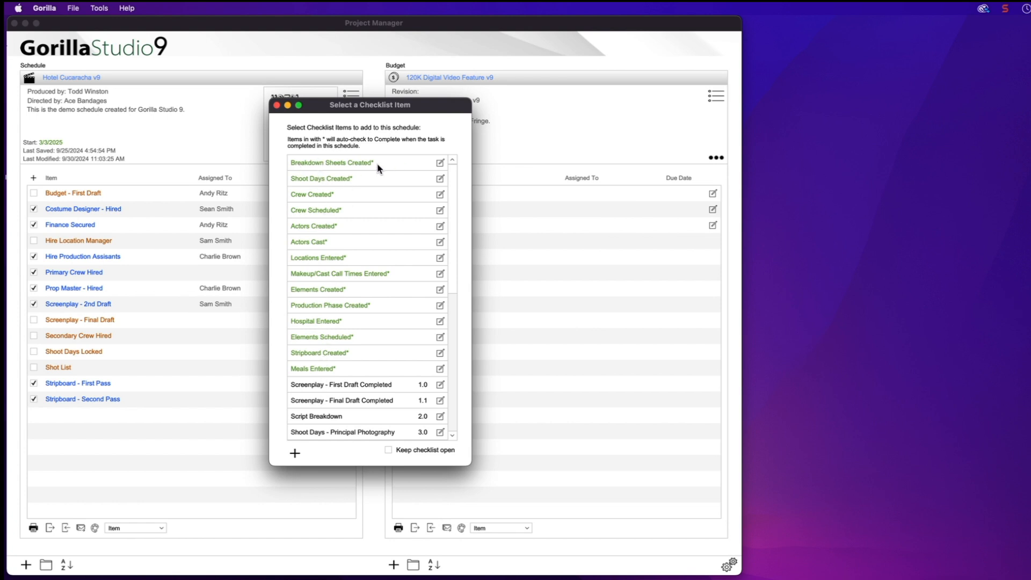
pyautogui.scroll(-1, 384, 311)
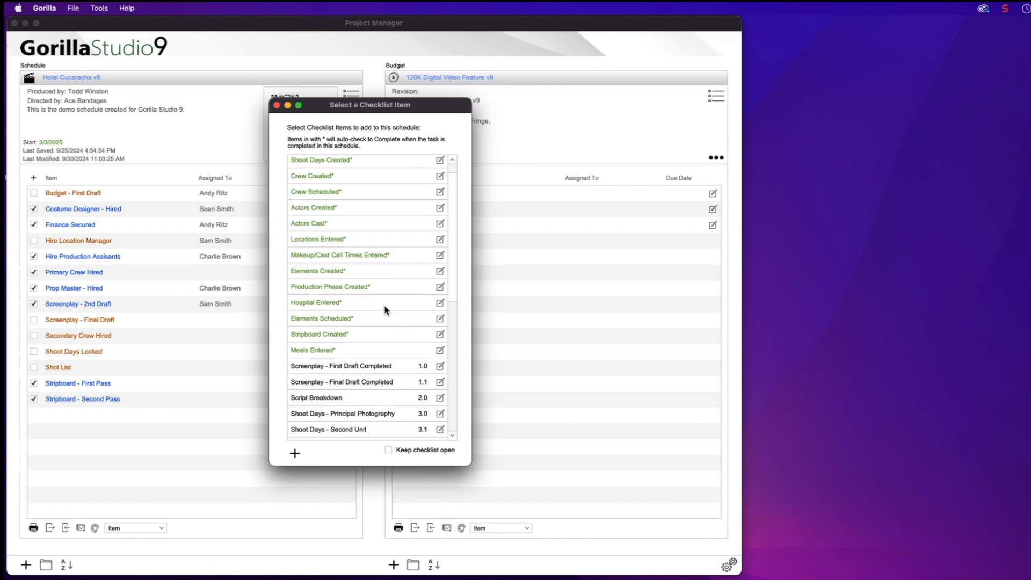
pyautogui.scroll(1, 365, 339)
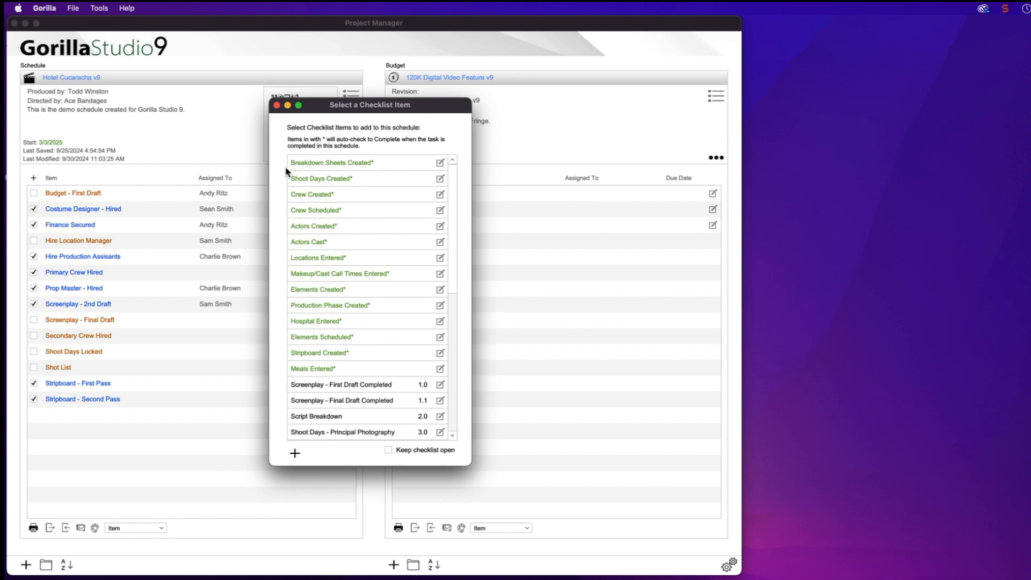
pyautogui.click(325, 164)
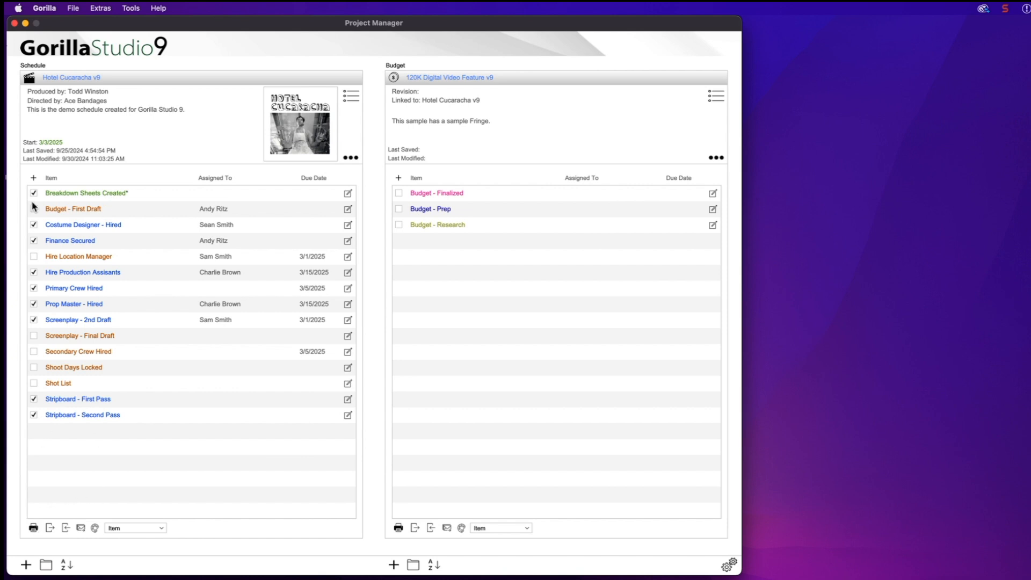
pyautogui.click(34, 178)
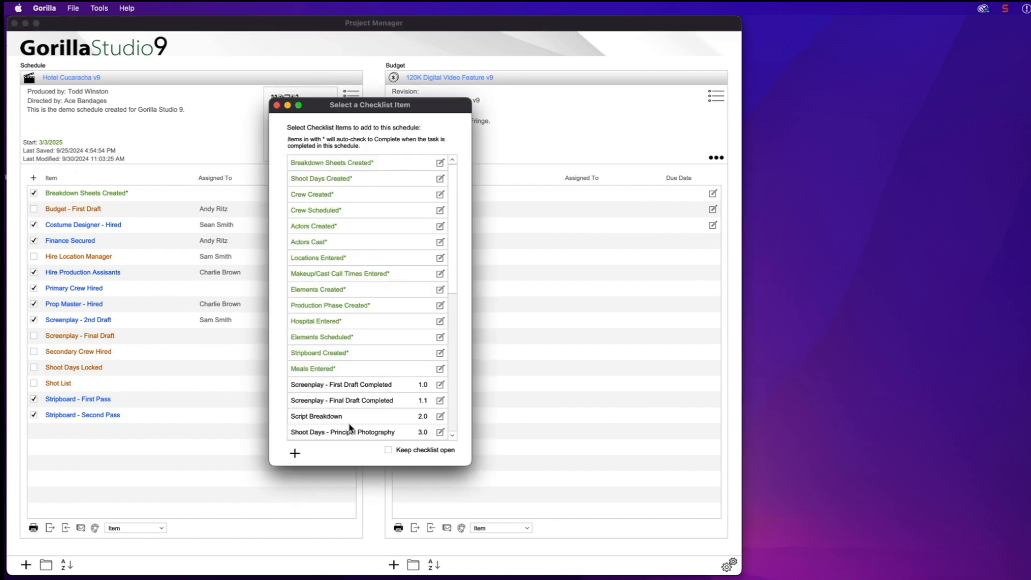
pyautogui.scroll(-5, 353, 421)
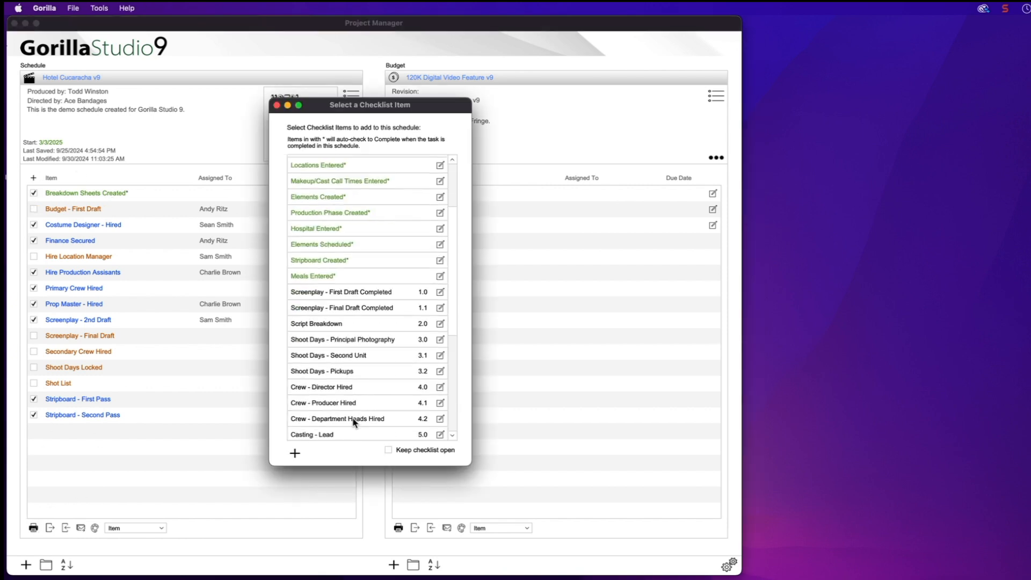
# Create a custom checklist item named 'New Item' and add it to the schedule checklist
pyautogui.click(295, 453)
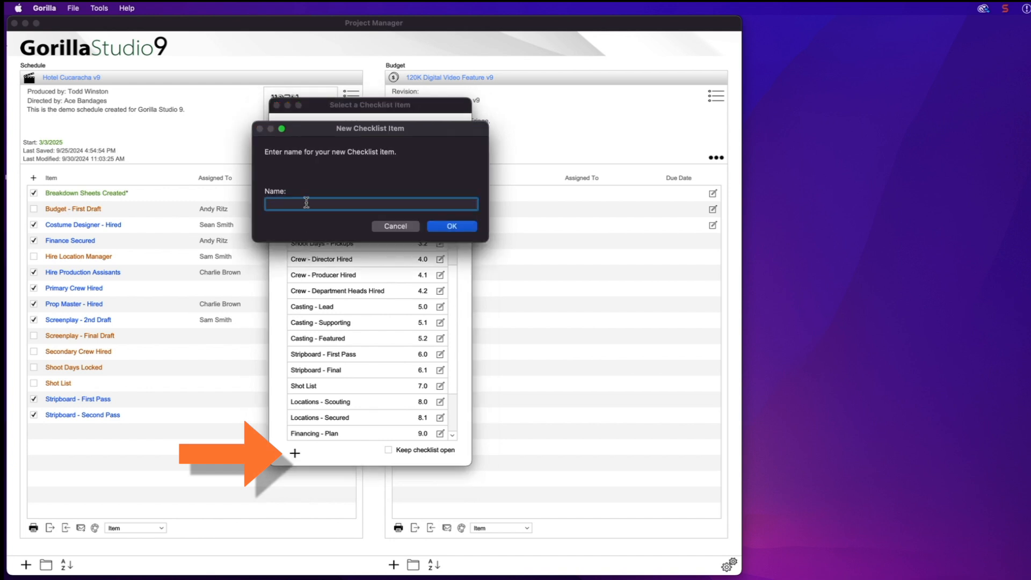
pyautogui.write('New w')
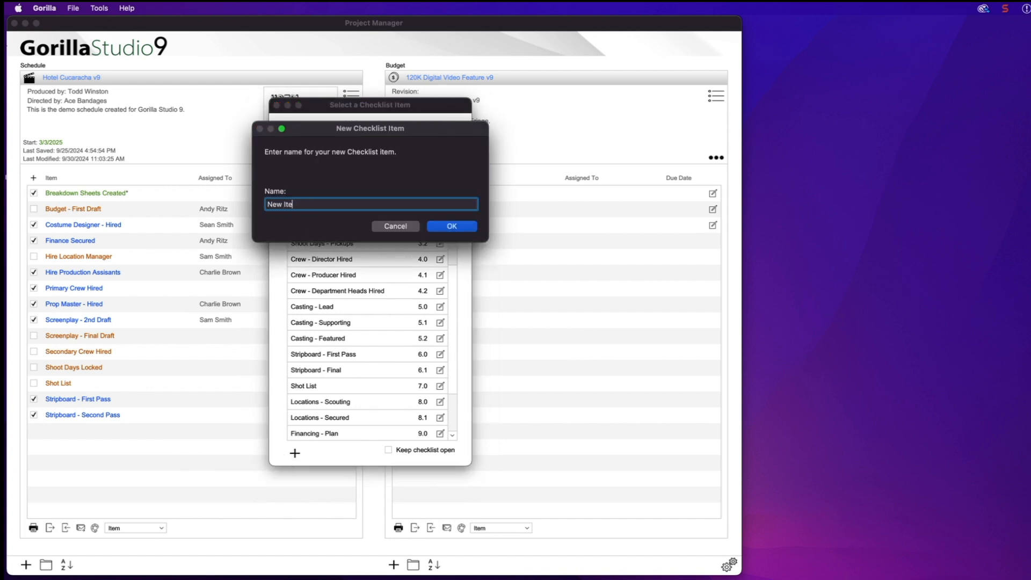
pyautogui.write('tem')
pyautogui.click(450, 226)
pyautogui.scroll(-10, 385, 370)
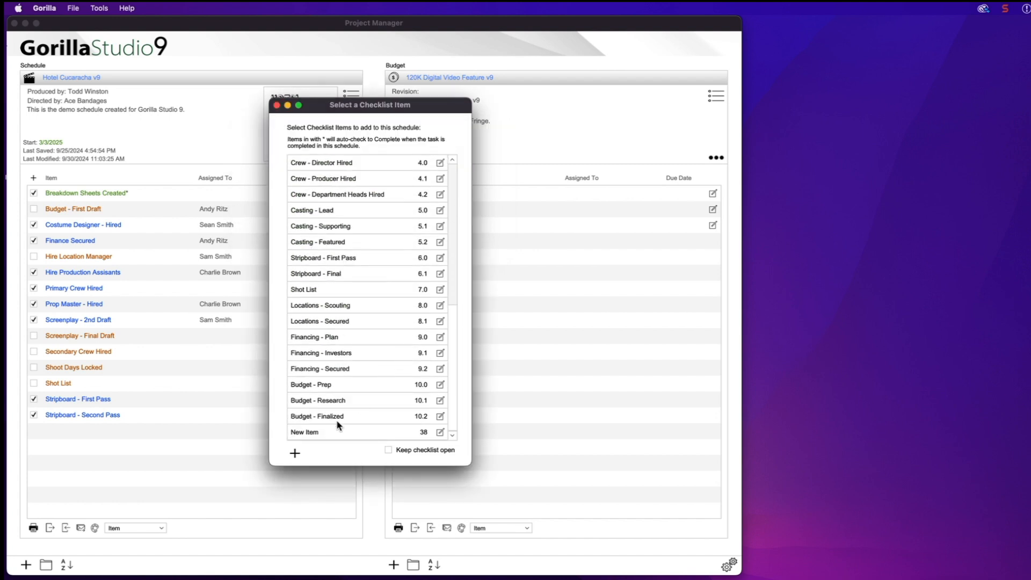
pyautogui.click(311, 434)
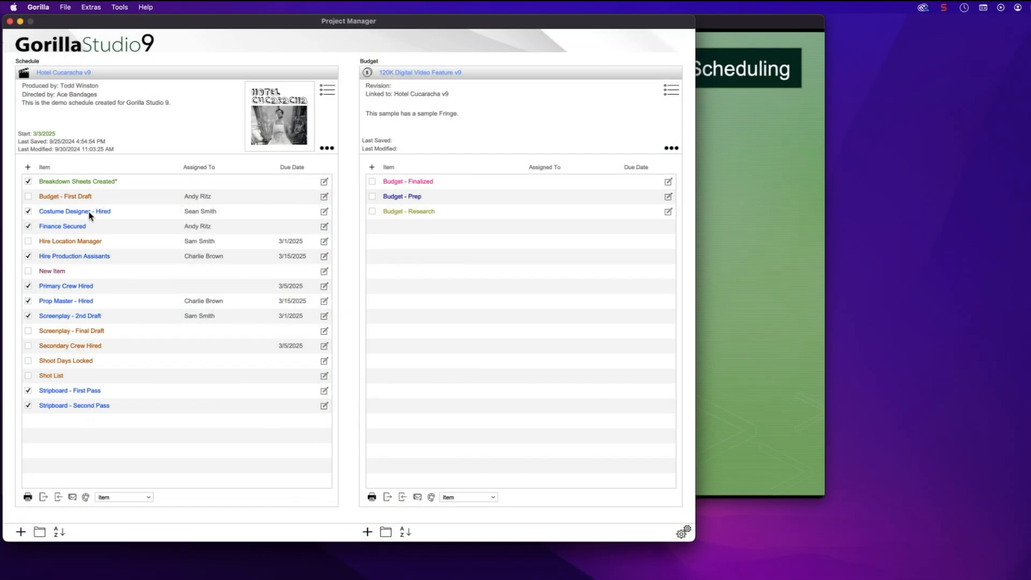
# Open the Hotel Cucaracha v9 schedule and look over the Breakdown Sheets Created task details
pyautogui.click(66, 76)
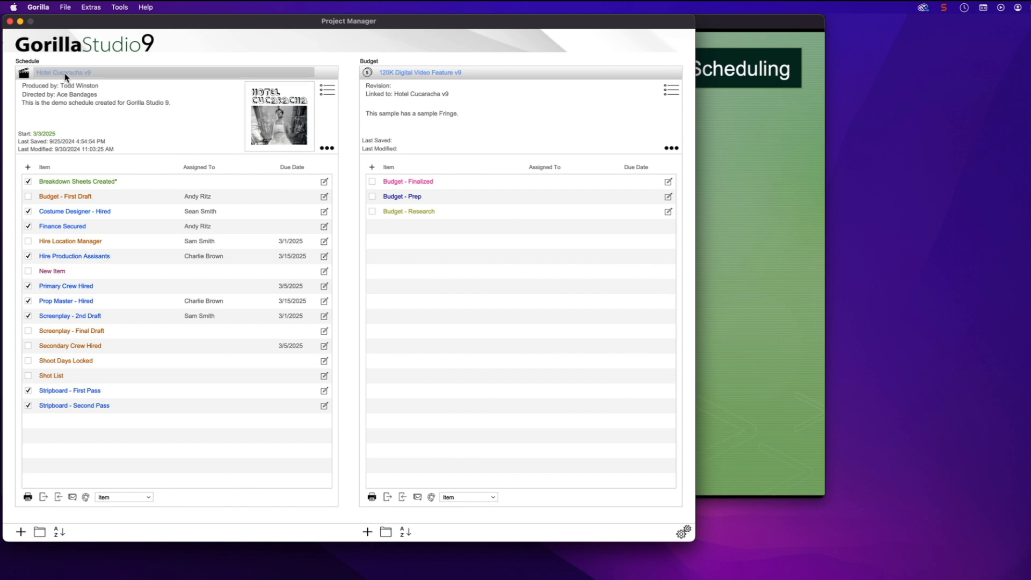
pyautogui.doubleClick(67, 76)
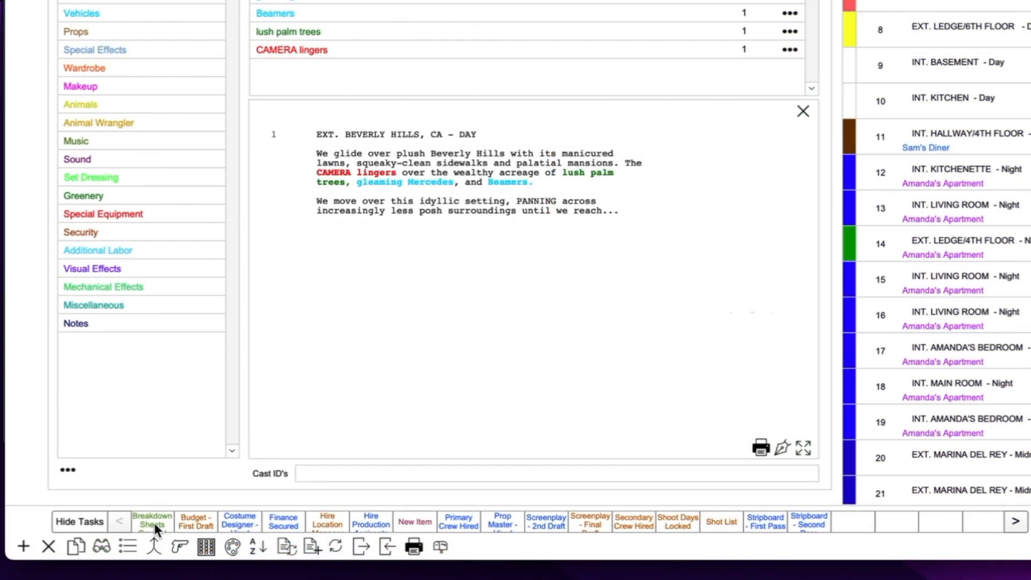
pyautogui.click(154, 523)
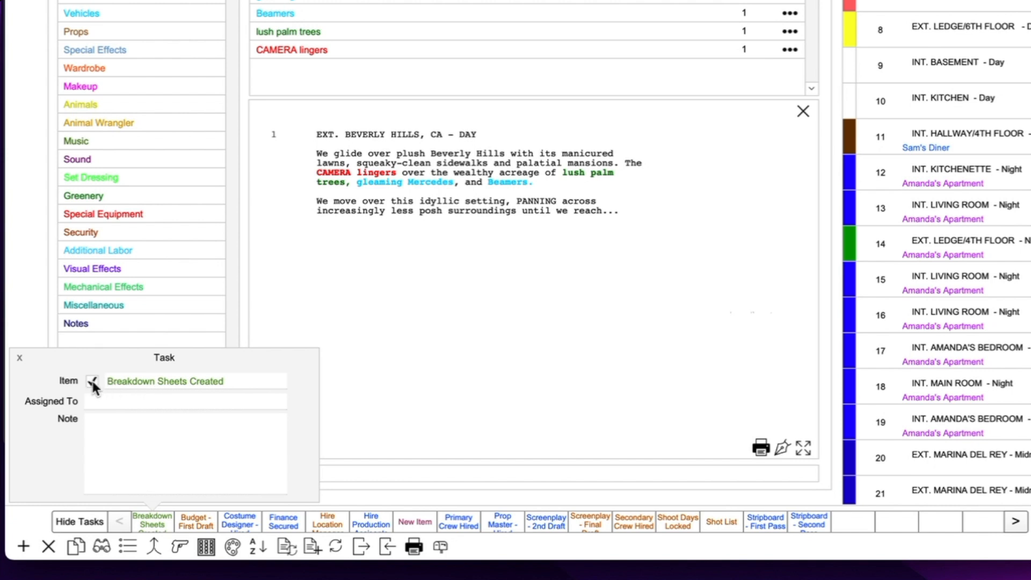
pyautogui.click(97, 402)
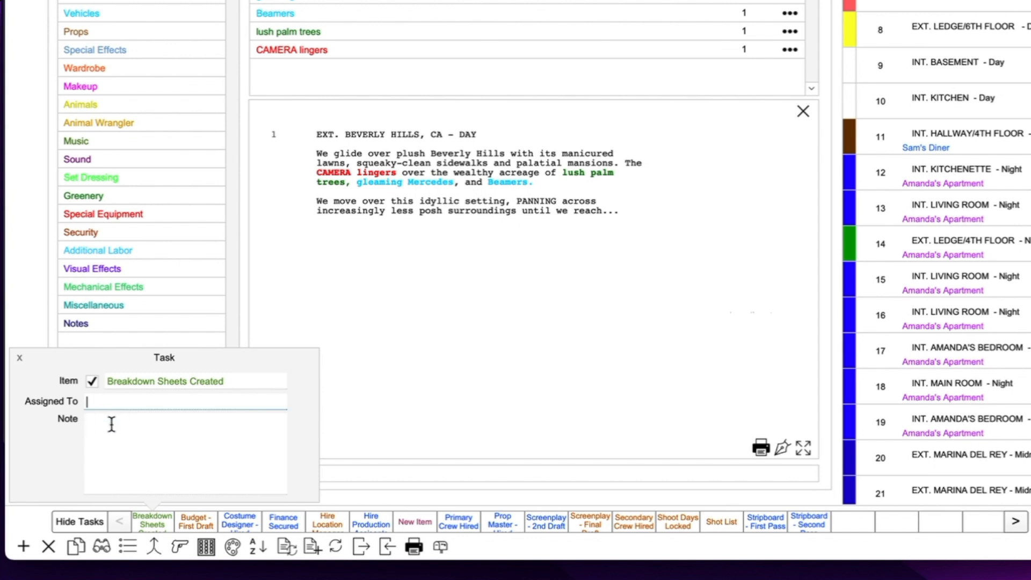
pyautogui.click(111, 425)
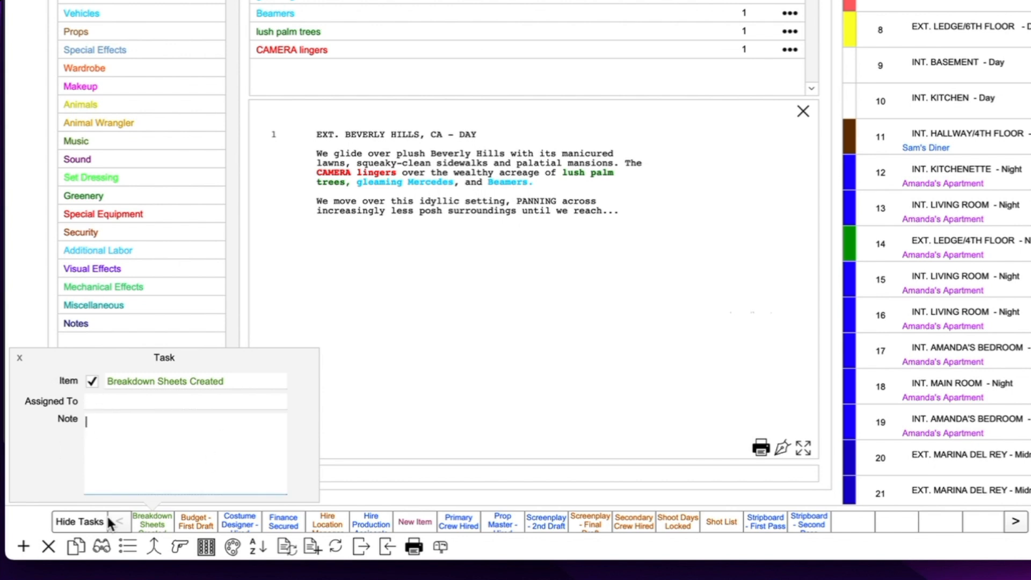
pyautogui.click(18, 357)
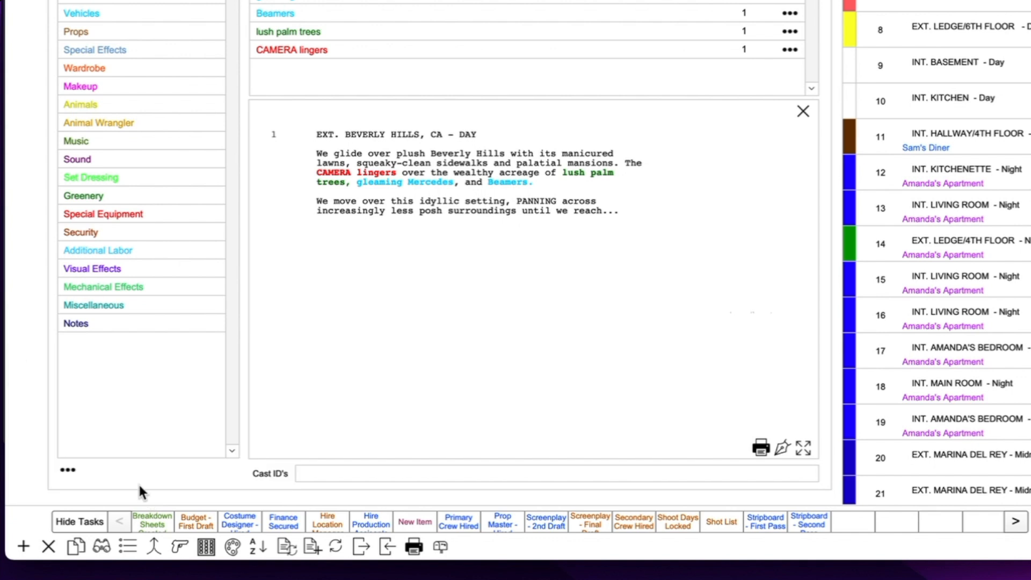
# Add the note 'Note here...' to Costume Designer - Hired and uncheck it
pyautogui.click(237, 521)
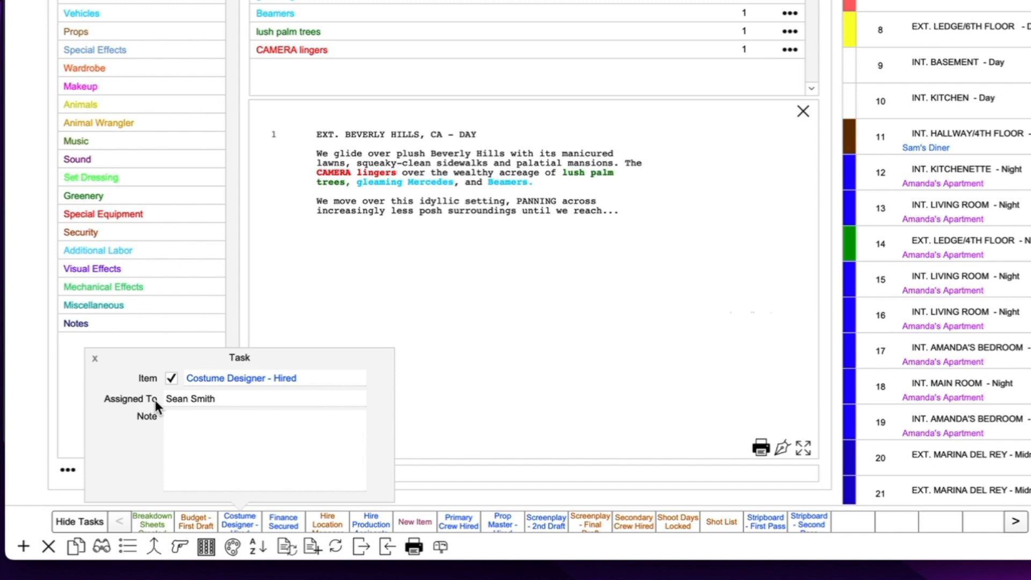
pyautogui.click(204, 418)
pyautogui.write('Note here...')
pyautogui.click(107, 442)
pyautogui.click(171, 378)
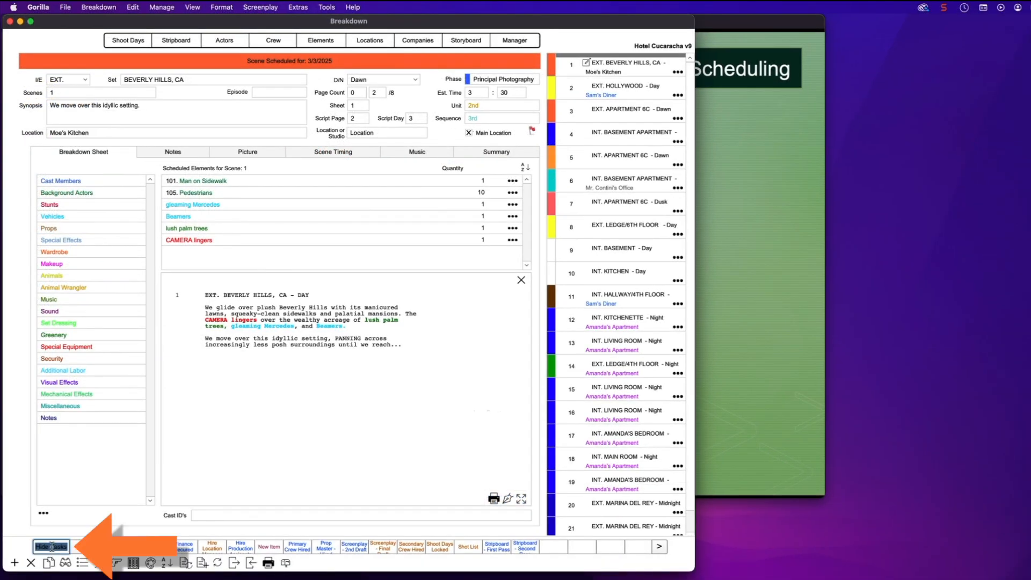
pyautogui.click(54, 546)
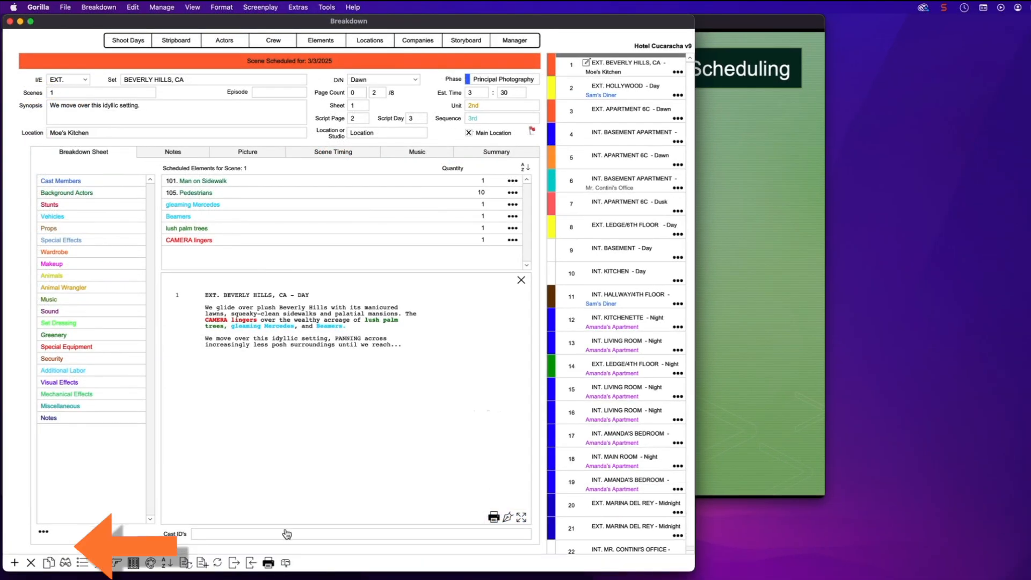
pyautogui.click(192, 7)
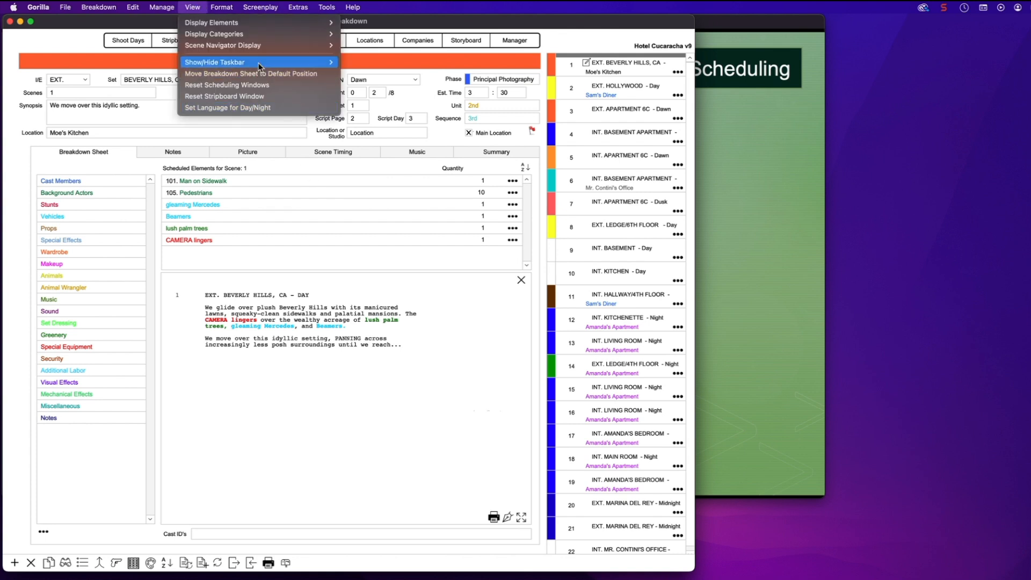
pyautogui.moveTo(258, 66)
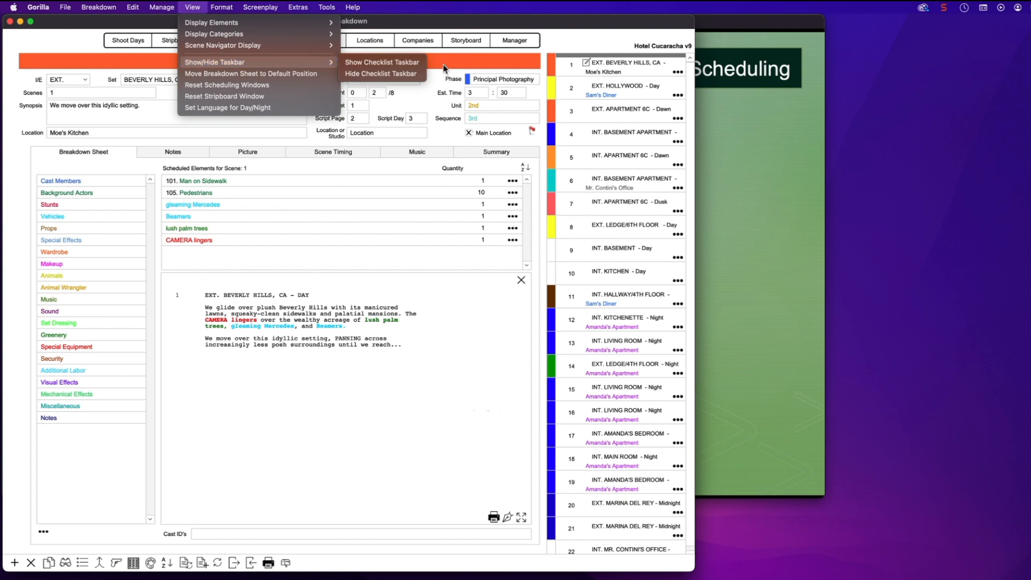
pyautogui.click(411, 63)
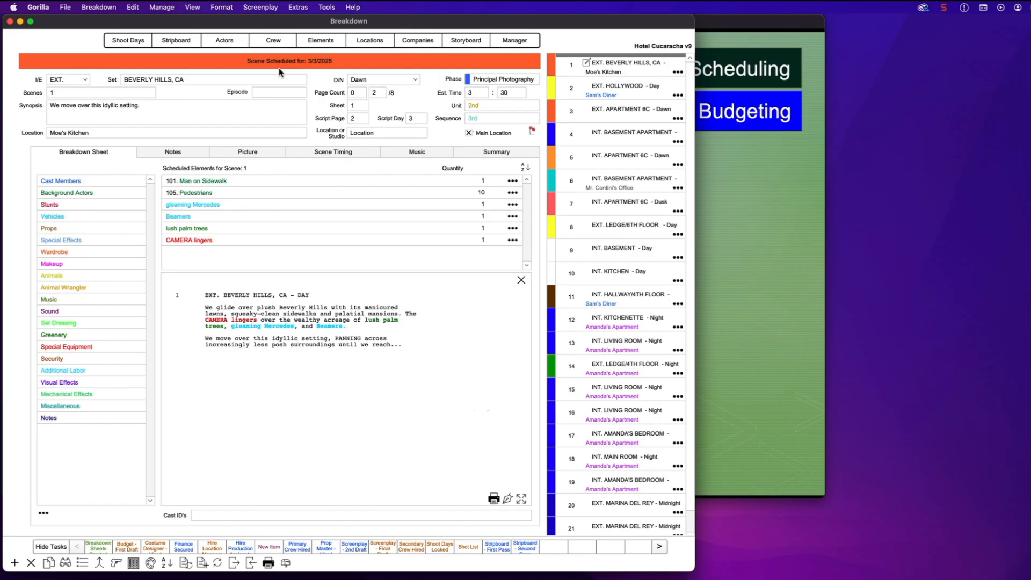
# Switch to the Project Manager after closing the Extras menu
pyautogui.click(298, 7)
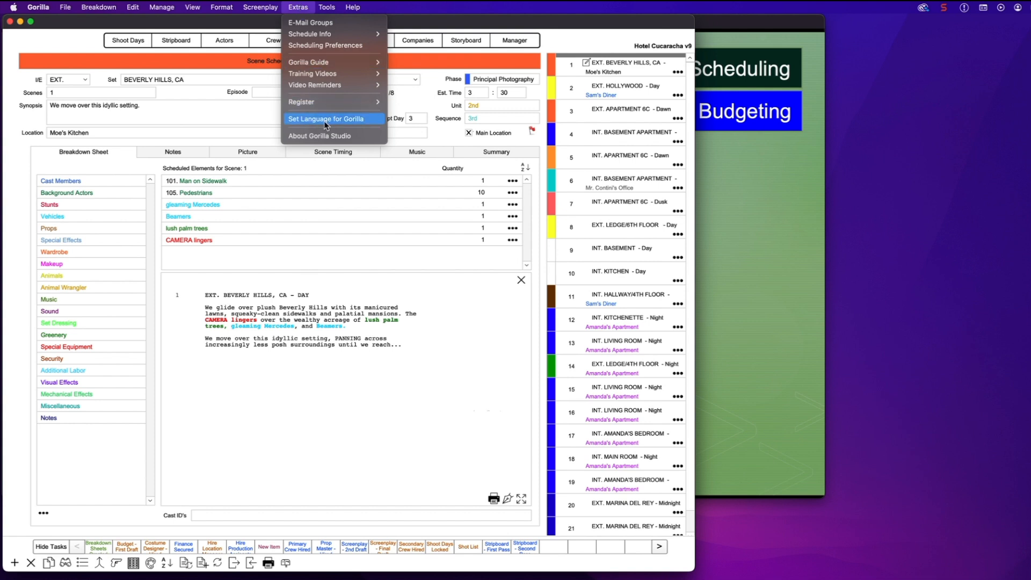
pyautogui.click(223, 109)
pyautogui.click(506, 42)
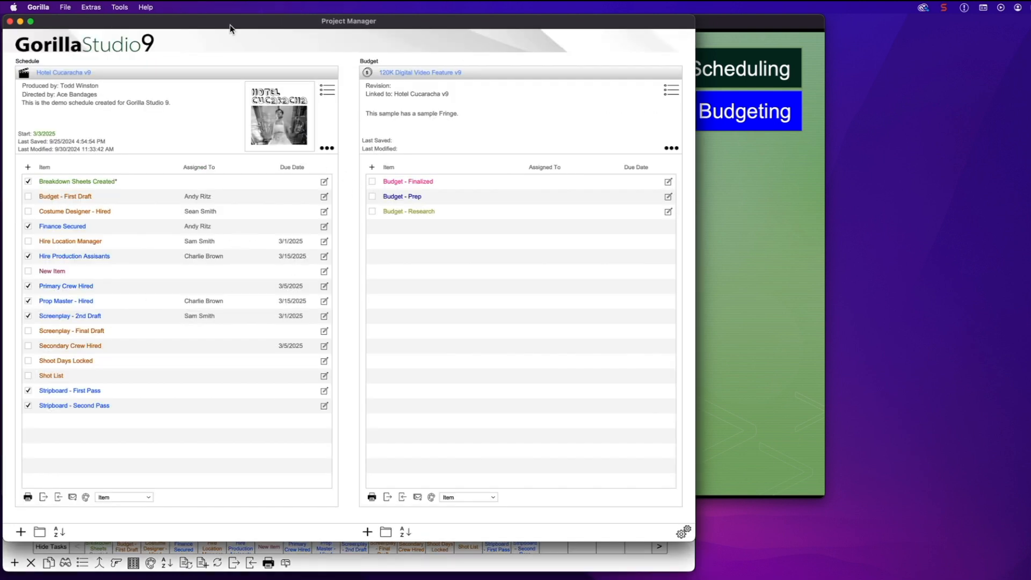
# Set Gorilla's interface language to Japanese and accept the translation accuracy notice
pyautogui.click(92, 7)
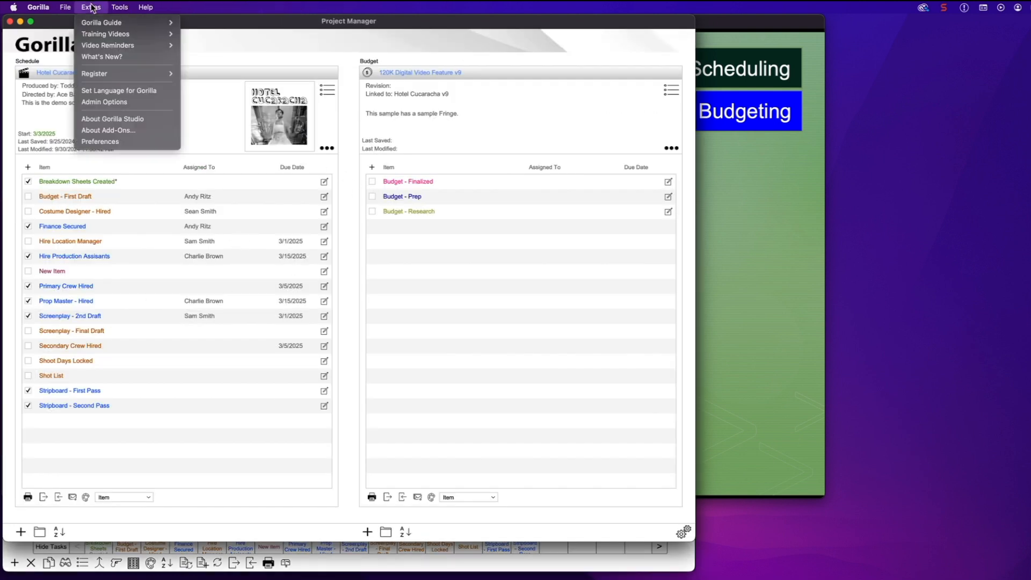
pyautogui.click(172, 92)
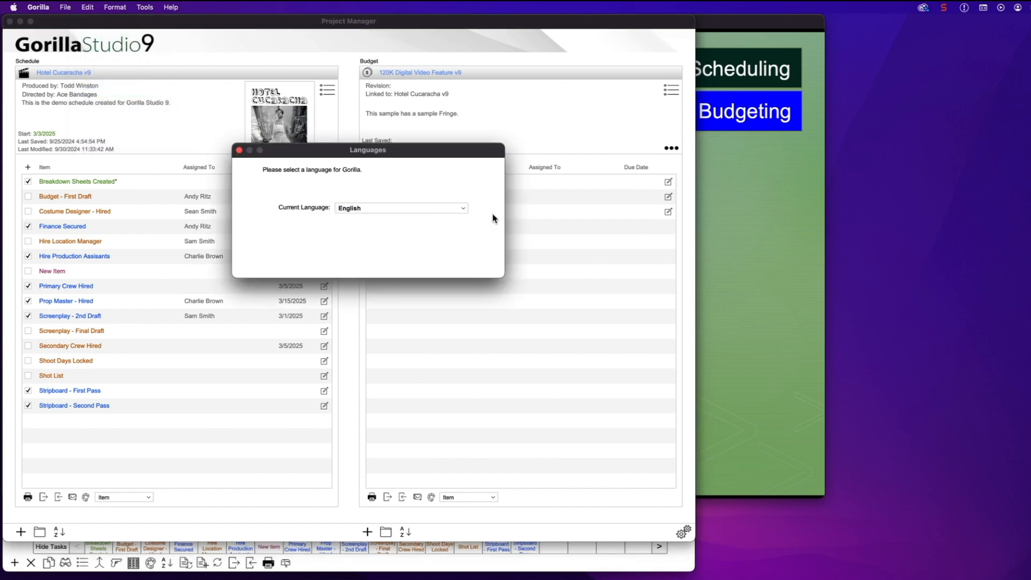
pyautogui.click(382, 209)
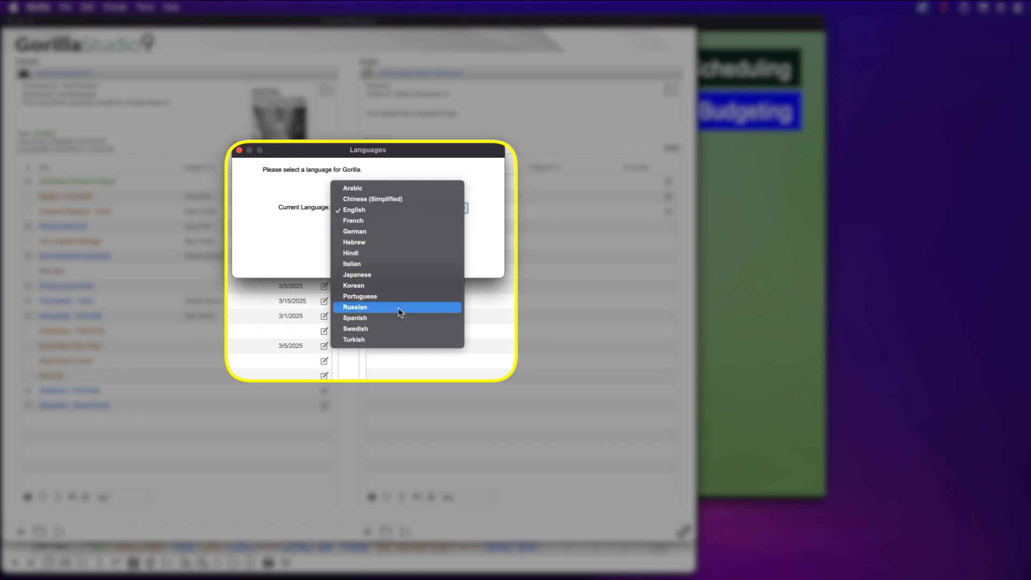
pyautogui.click(384, 276)
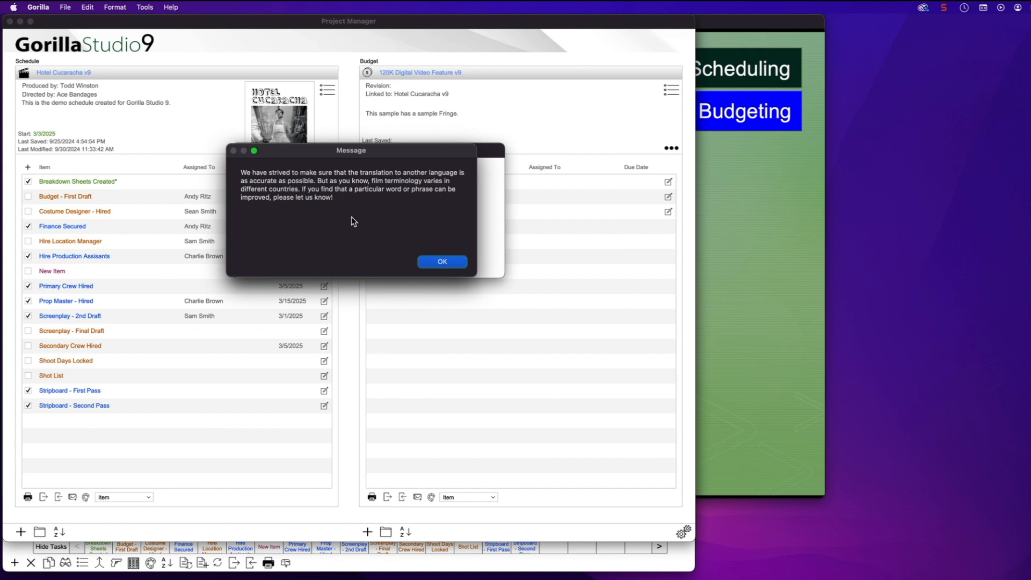
pyautogui.click(454, 264)
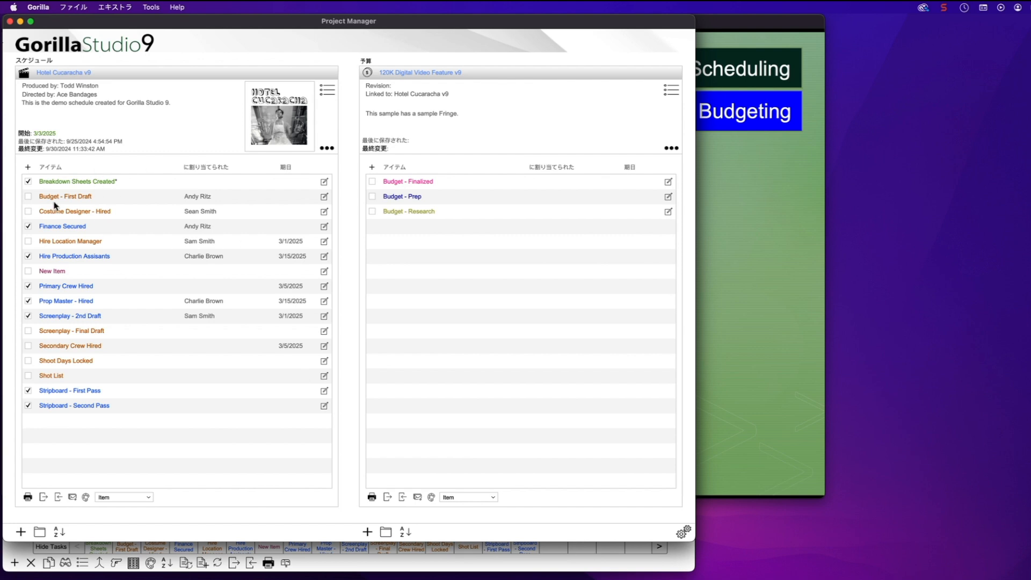
# Reopen the Hotel Cucaracha v9 breakdown and browse the props element list before closing it
pyautogui.click(49, 75)
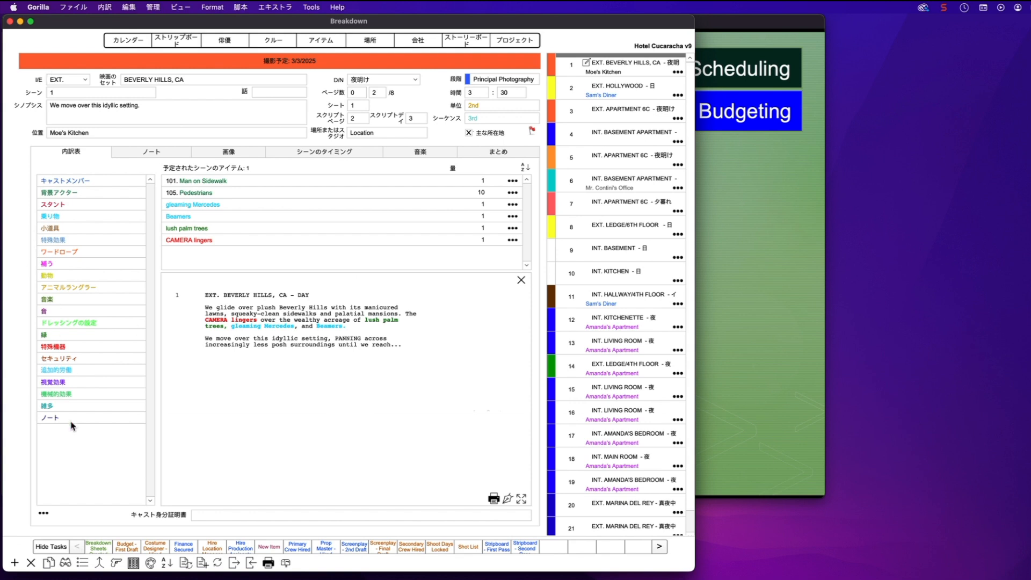
pyautogui.doubleClick(58, 231)
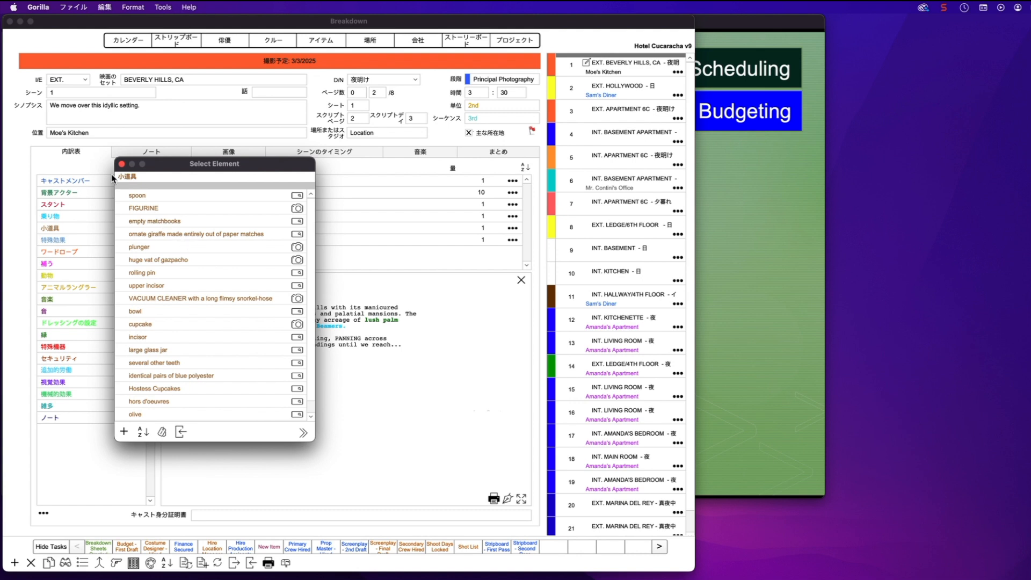
pyautogui.click(122, 165)
# Change the interface language from Japanese to German in the Extras language settings
pyautogui.click(71, 7)
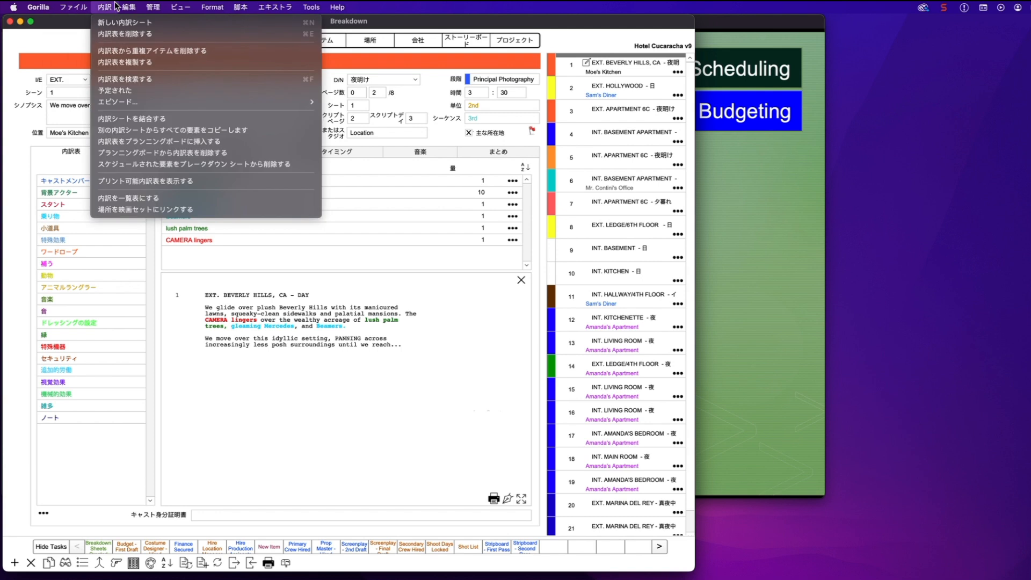
pyautogui.click(154, 7)
pyautogui.click(278, 7)
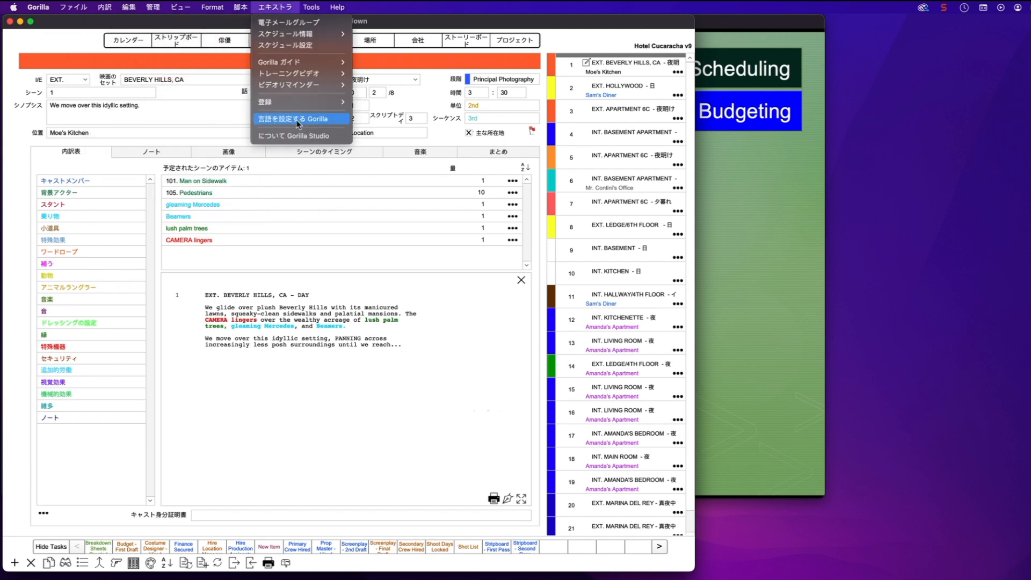
pyautogui.click(308, 120)
pyautogui.click(359, 208)
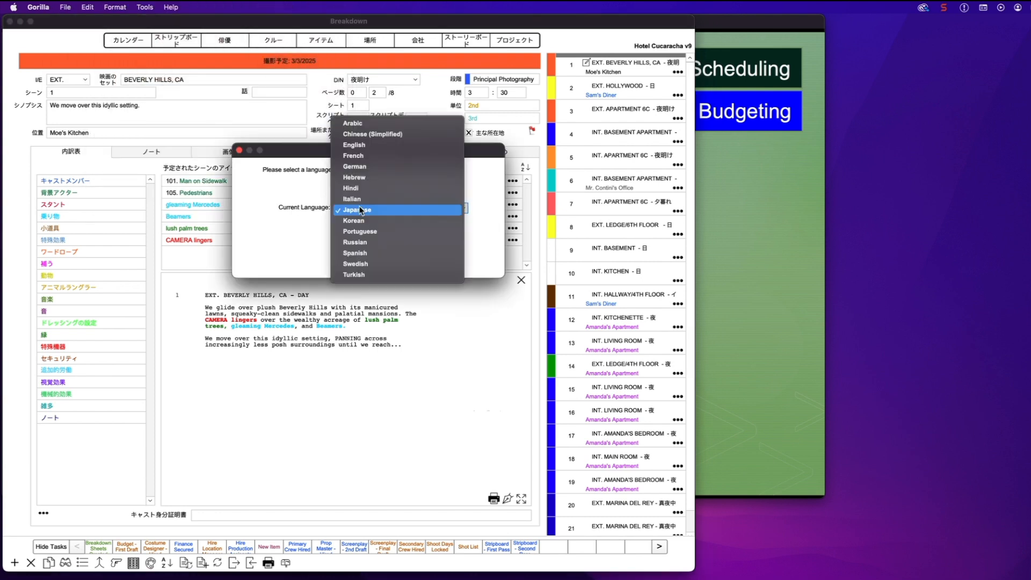
pyautogui.click(365, 166)
pyautogui.click(454, 266)
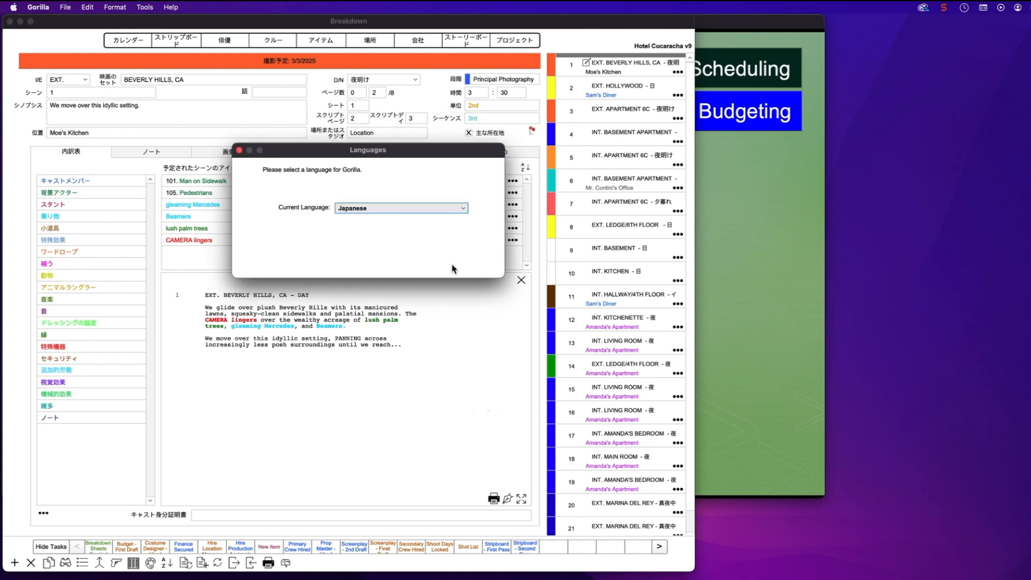
pyautogui.click(452, 269)
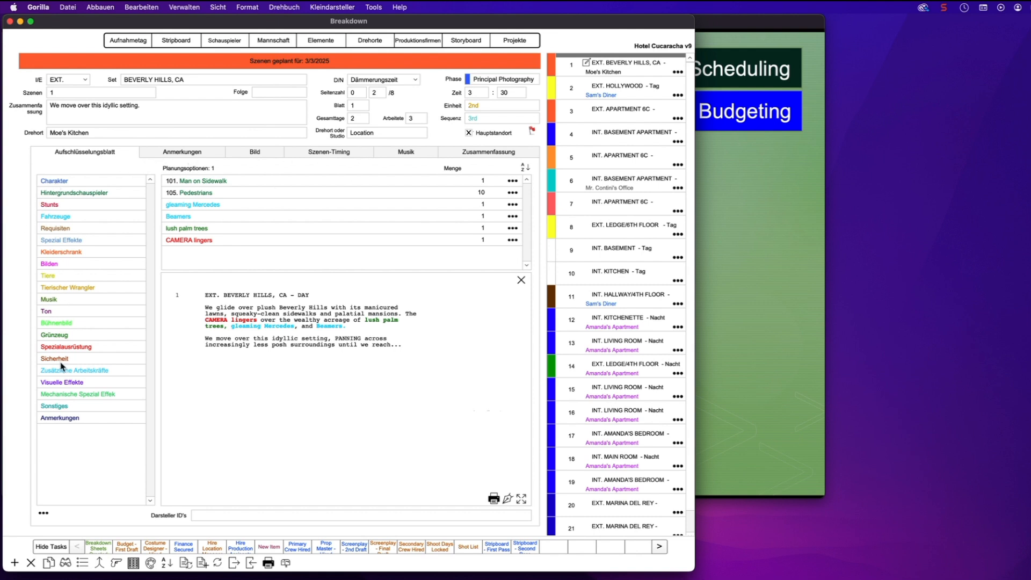
# Review the March 3 shoot day's crew call times from the shoot days calendar, then close it
pyautogui.click(173, 61)
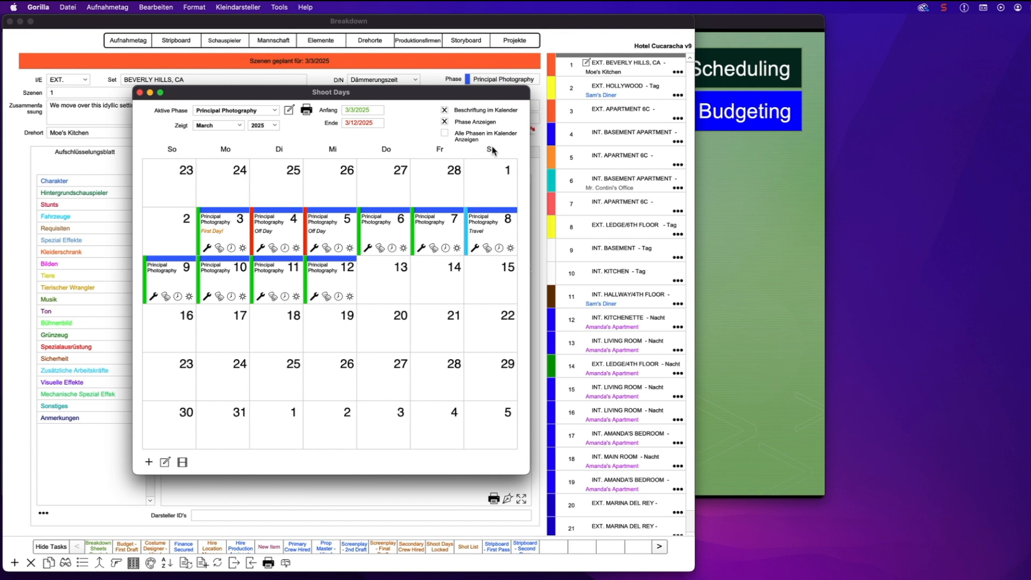
pyautogui.click(219, 223)
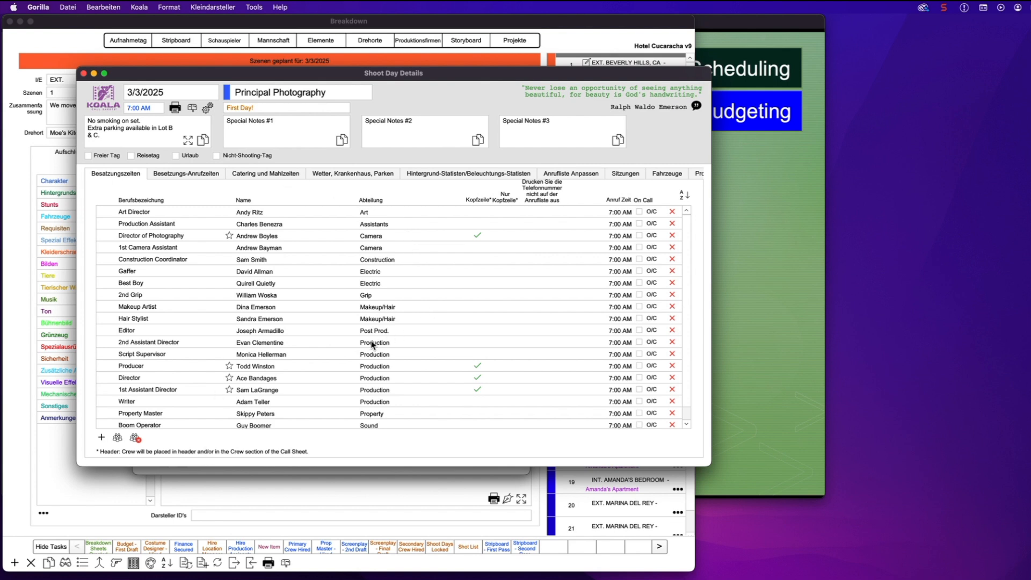
pyautogui.scroll(-1, 373, 345)
pyautogui.scroll(1, 374, 345)
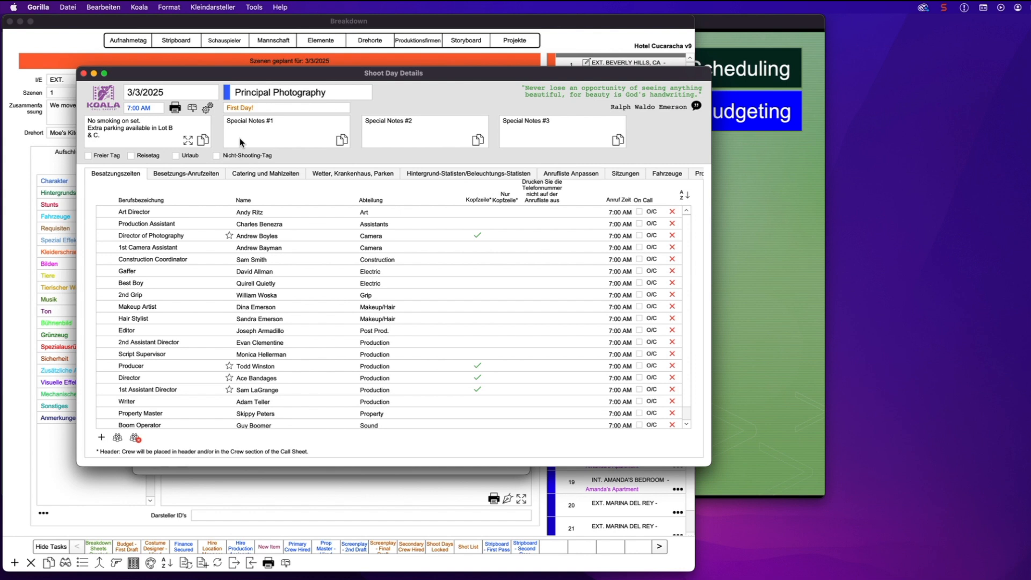
pyautogui.click(85, 75)
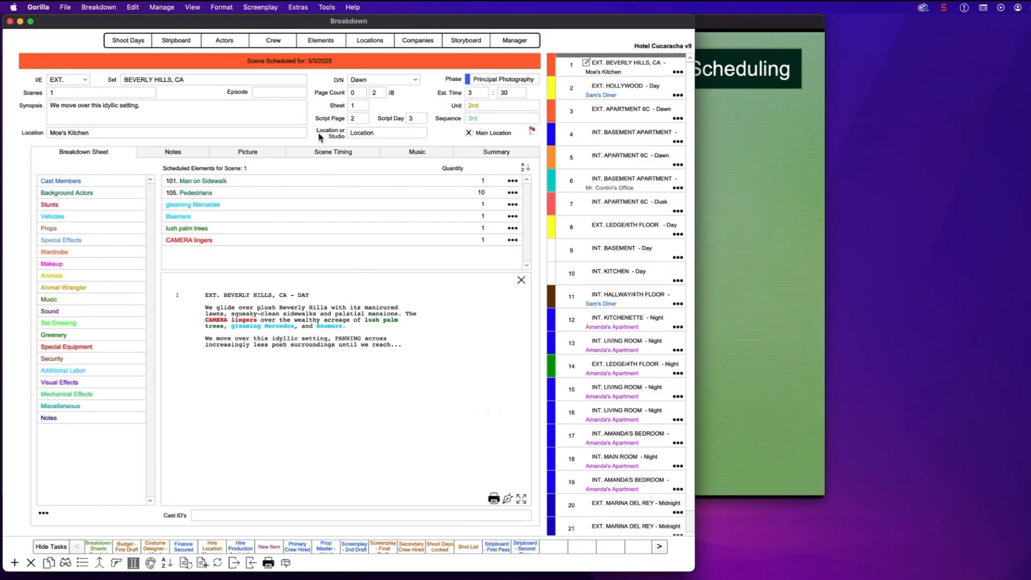
# Show scene 1's Scene Timing tab, totalling 3:30:00, with the help dialog moved aside
pyautogui.click(337, 155)
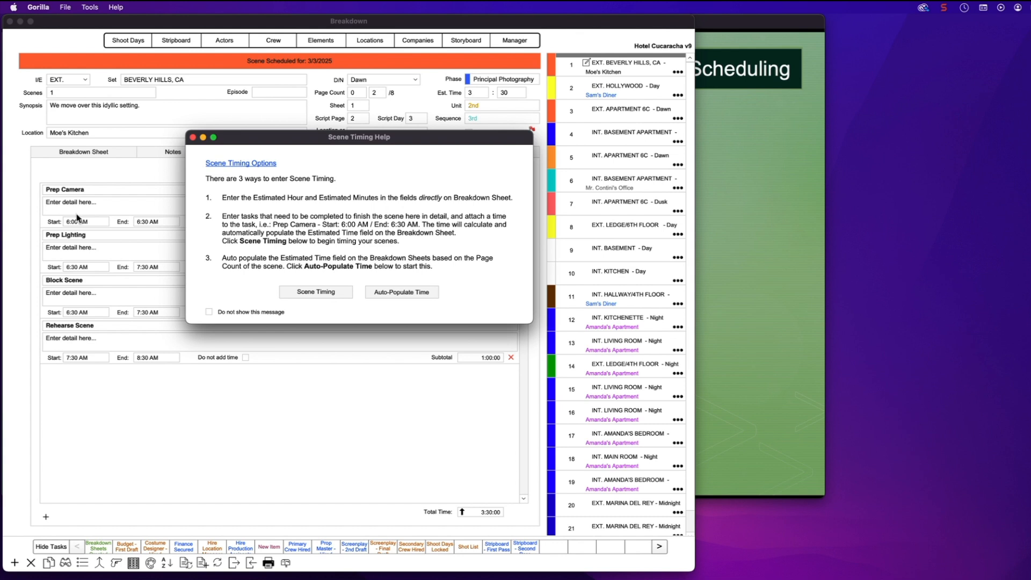
pyautogui.moveTo(311, 136); pyautogui.dragTo(263, 391)
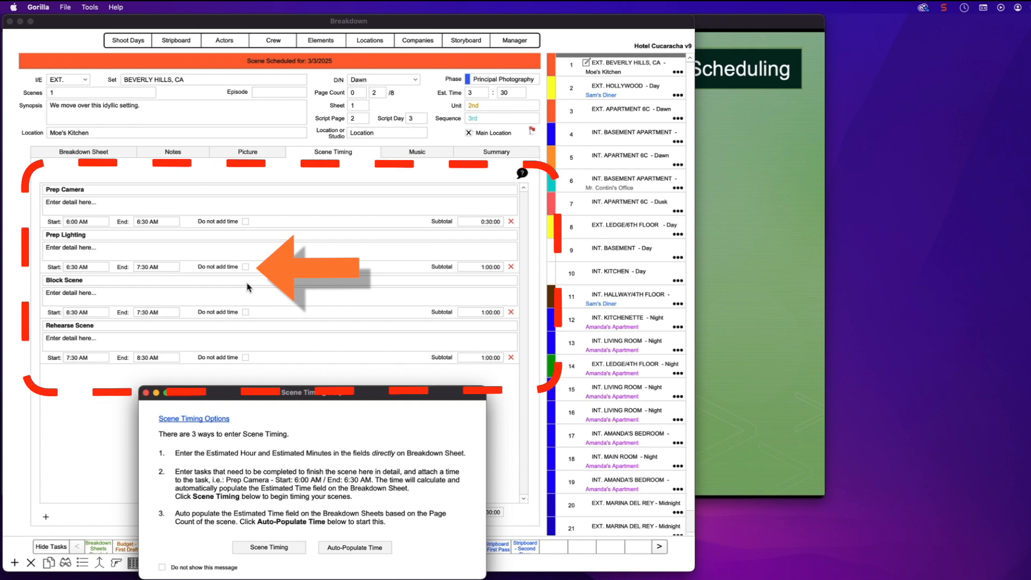
pyautogui.click(245, 267)
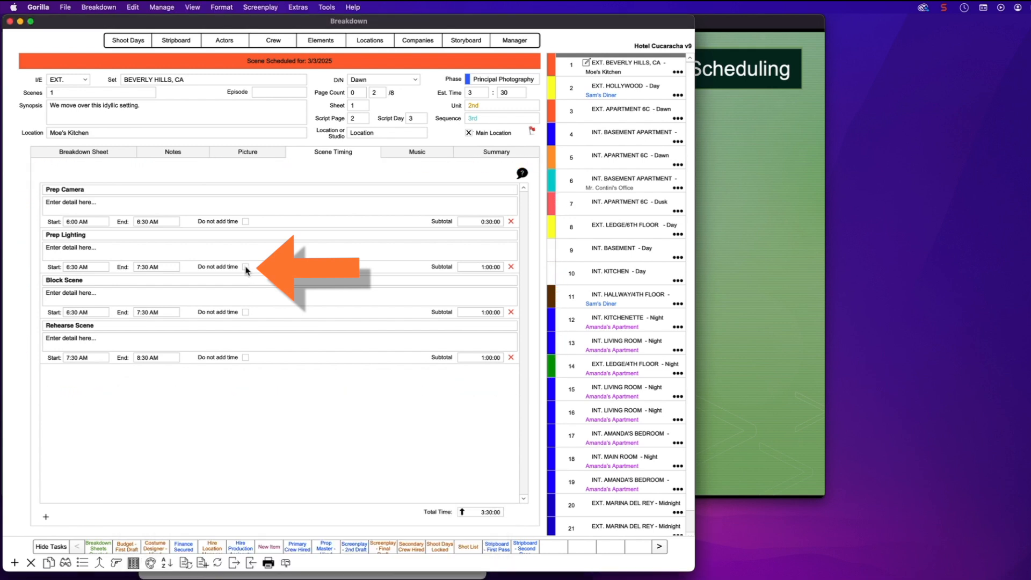
# Exclude Prep Lighting from scene 1's timing and set the estimated hours to 4
pyautogui.click(245, 267)
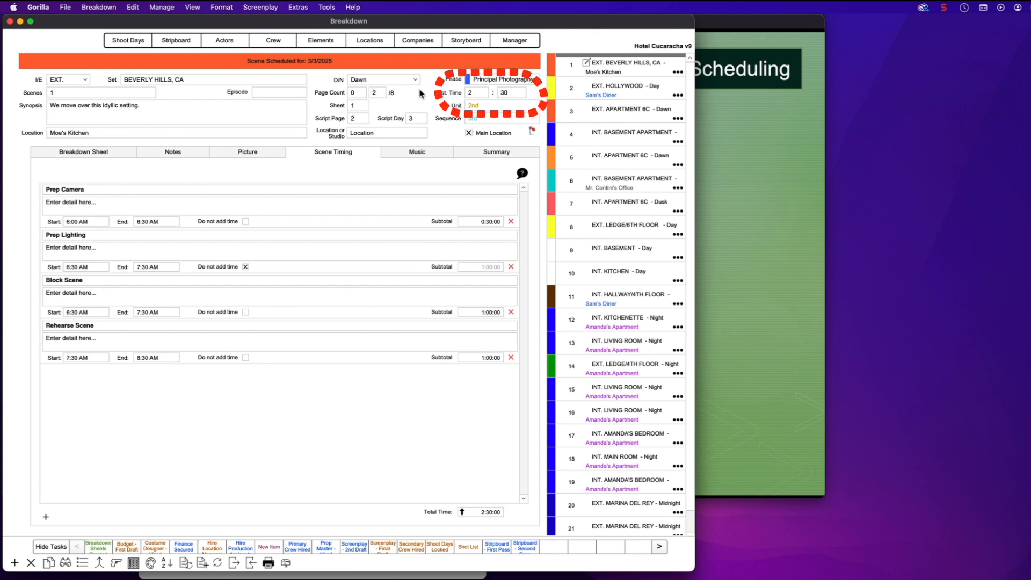
pyautogui.click(479, 92)
pyautogui.press('BackSpace')
pyautogui.write('4')
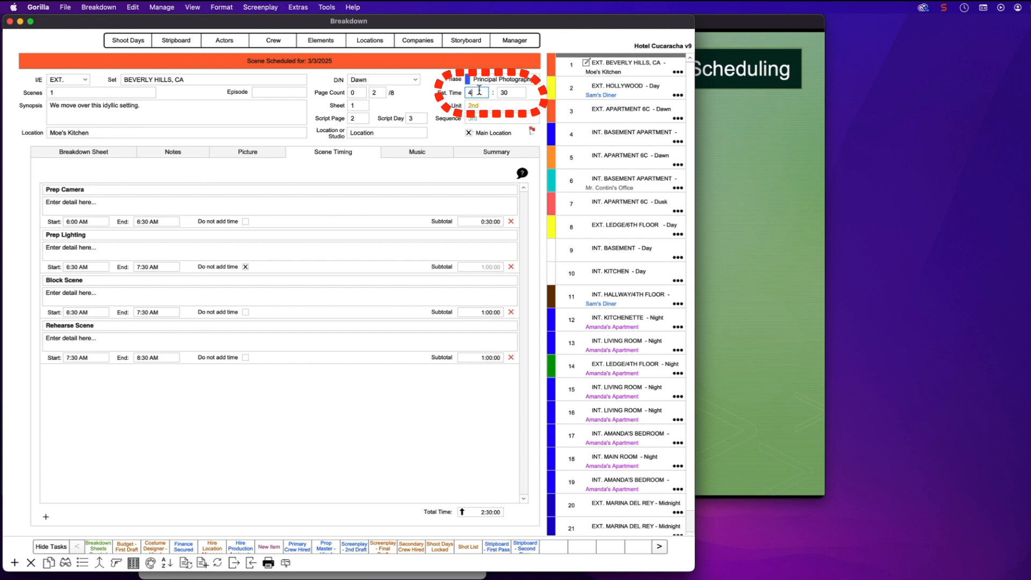
pyautogui.click(421, 90)
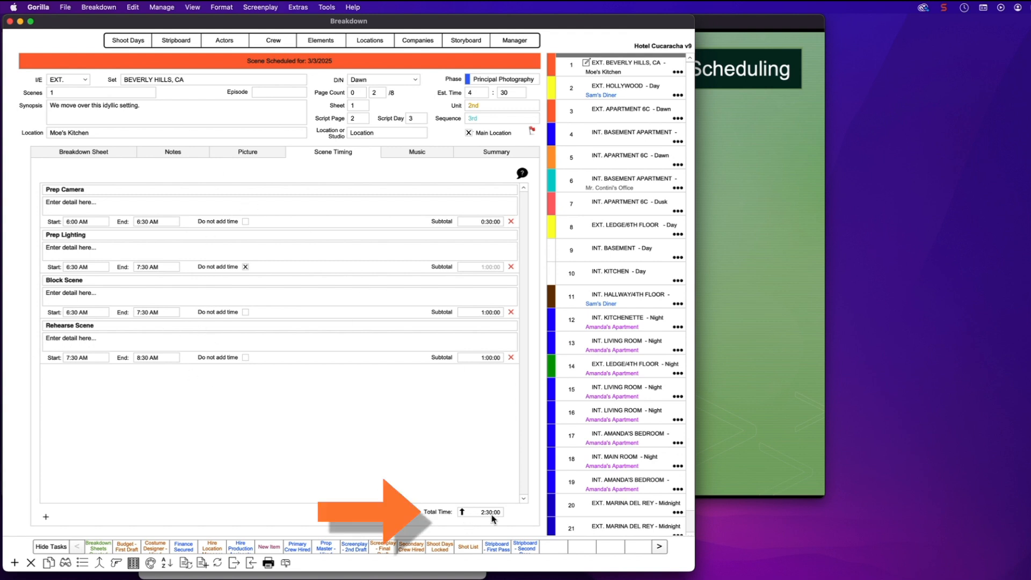
# Sync scene 1's Est. Time to the 2:30:00 timing total and move the help dialog aside
pyautogui.click(462, 512)
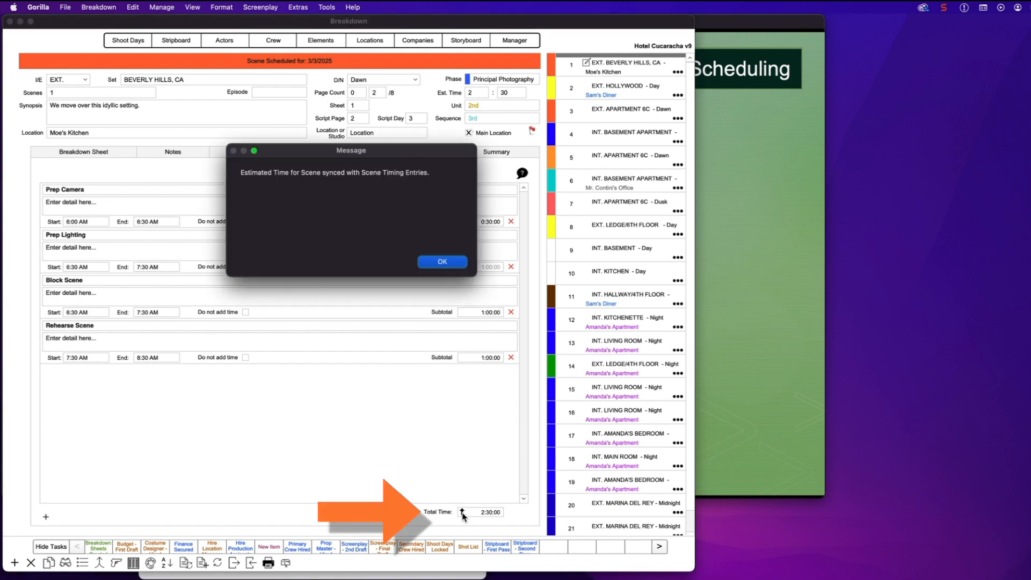
pyautogui.click(451, 262)
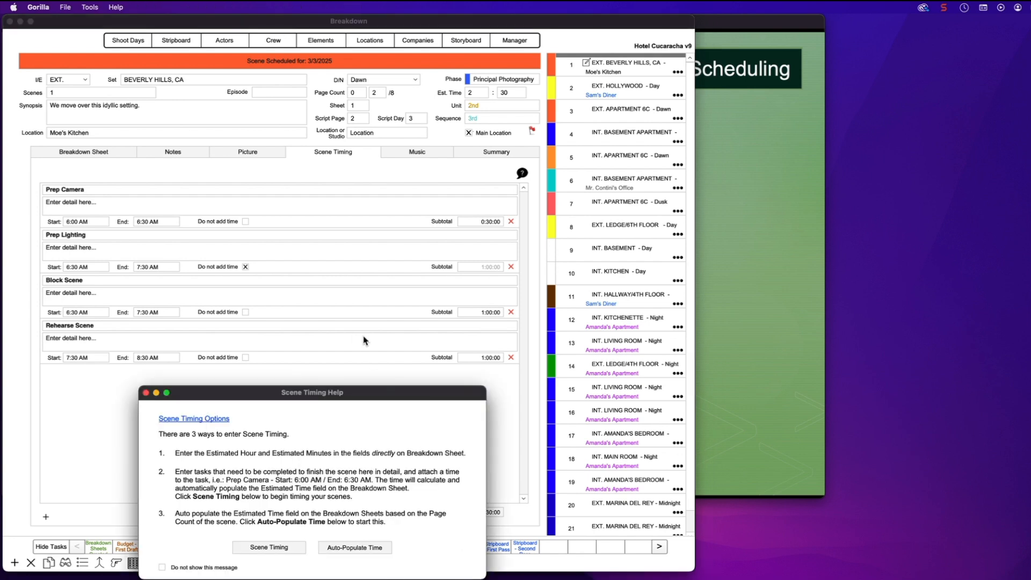
pyautogui.moveTo(349, 385); pyautogui.dragTo(354, 155)
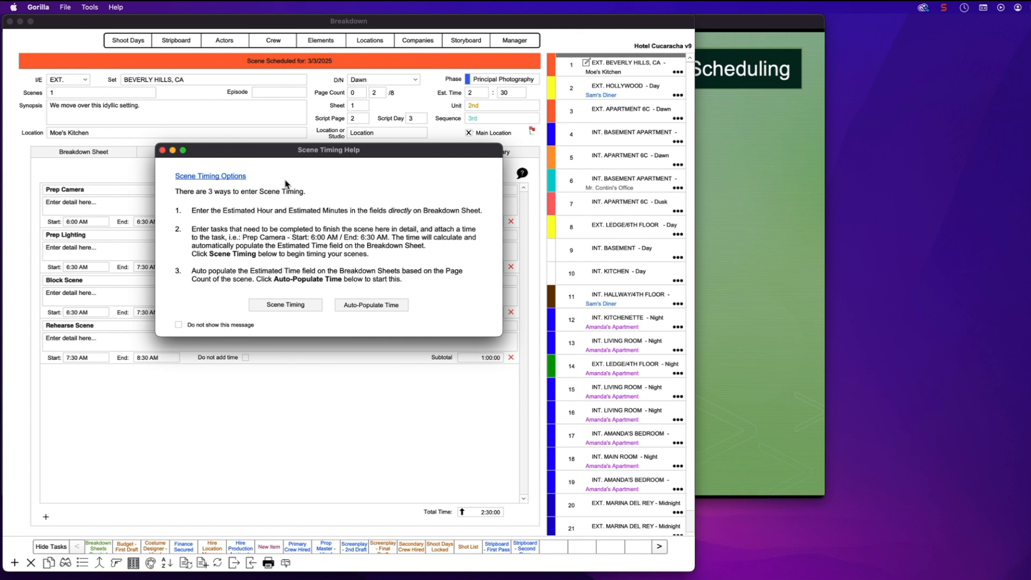
pyautogui.moveTo(274, 151)
pyautogui.mouseDown()
pyautogui.moveTo(269, 244)
pyautogui.moveTo(142, 424)
pyautogui.mouseUp()
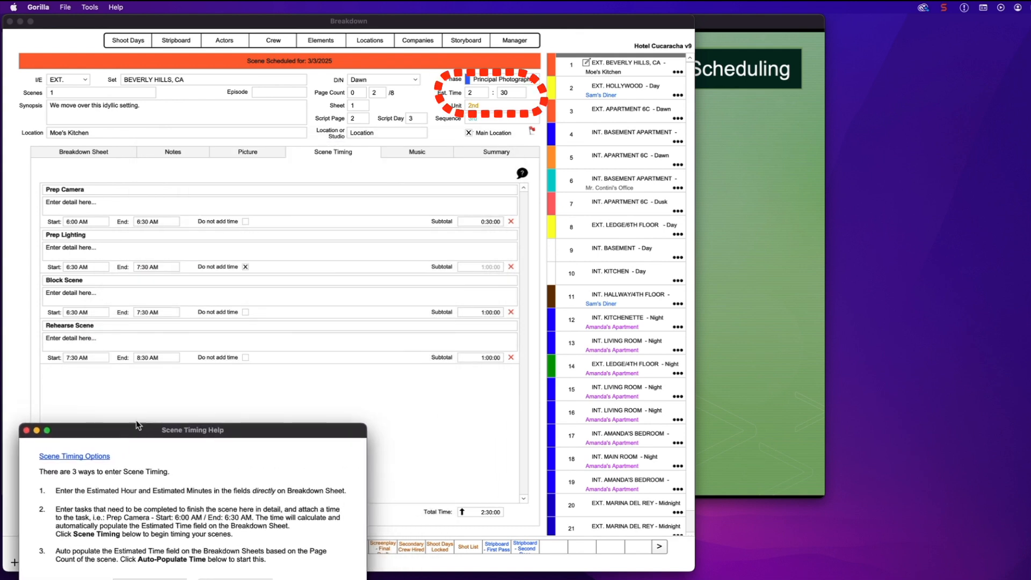
pyautogui.click(518, 79)
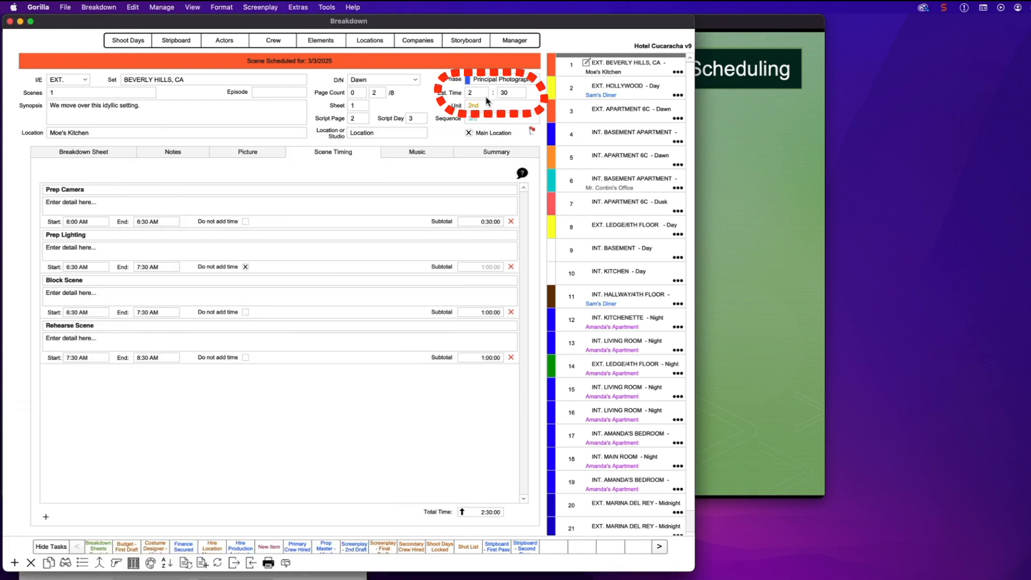
# Step through scenes 2–7 and back to 1, ending on scene 7's Breakdown Sheet with its script
pyautogui.click(604, 92)
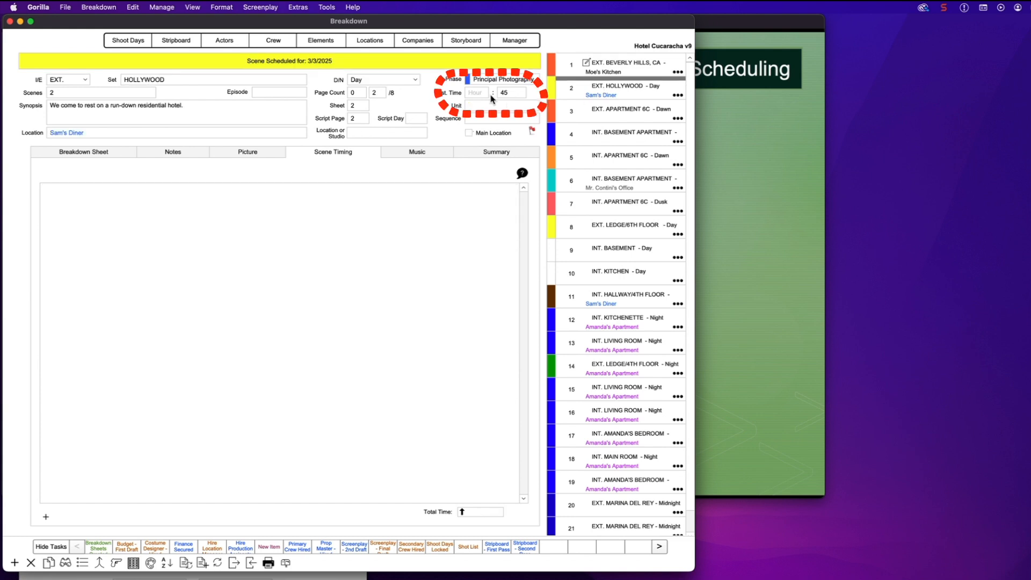
pyautogui.click(607, 116)
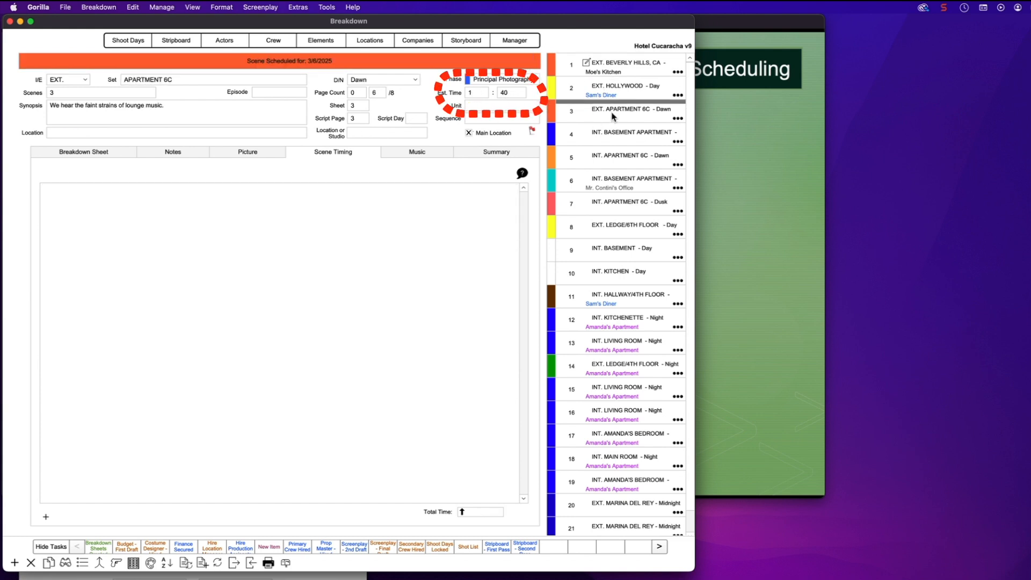
pyautogui.click(612, 134)
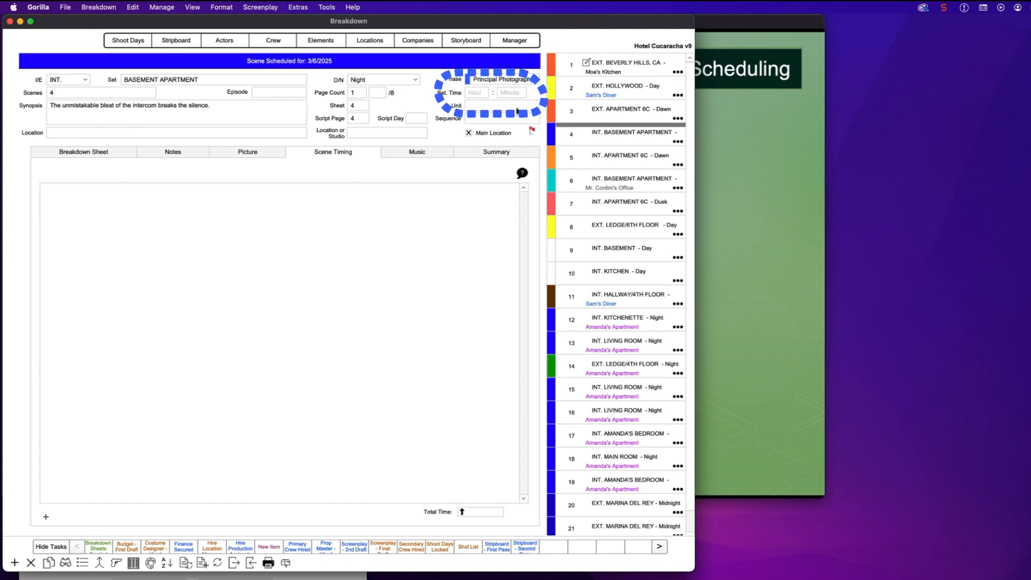
pyautogui.click(597, 161)
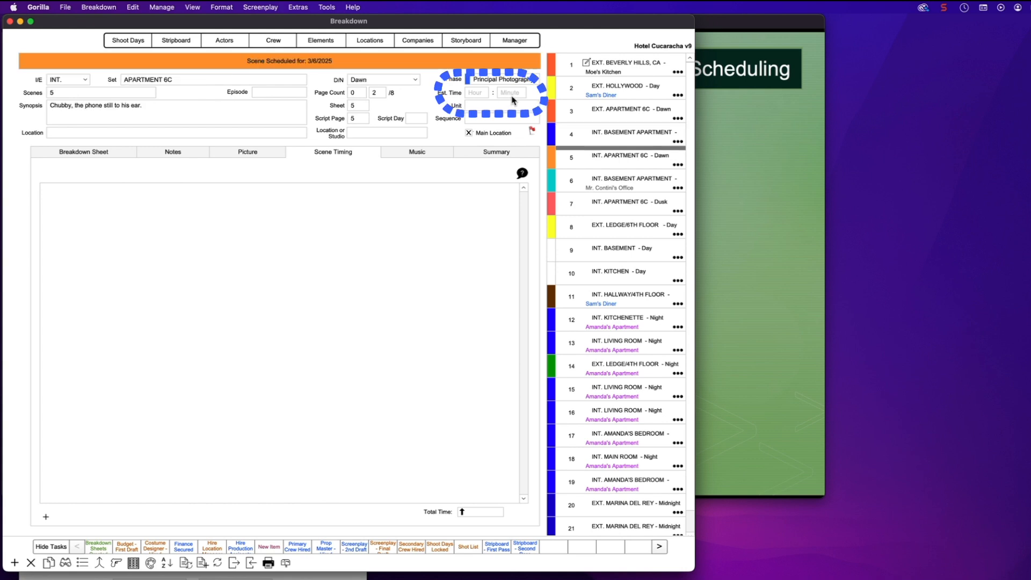
pyautogui.click(617, 186)
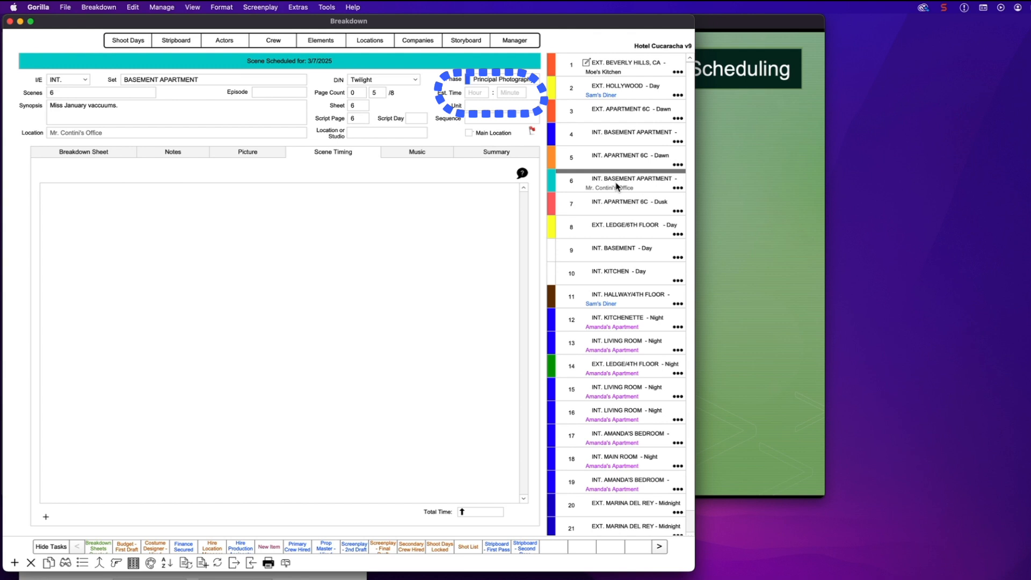
pyautogui.click(622, 205)
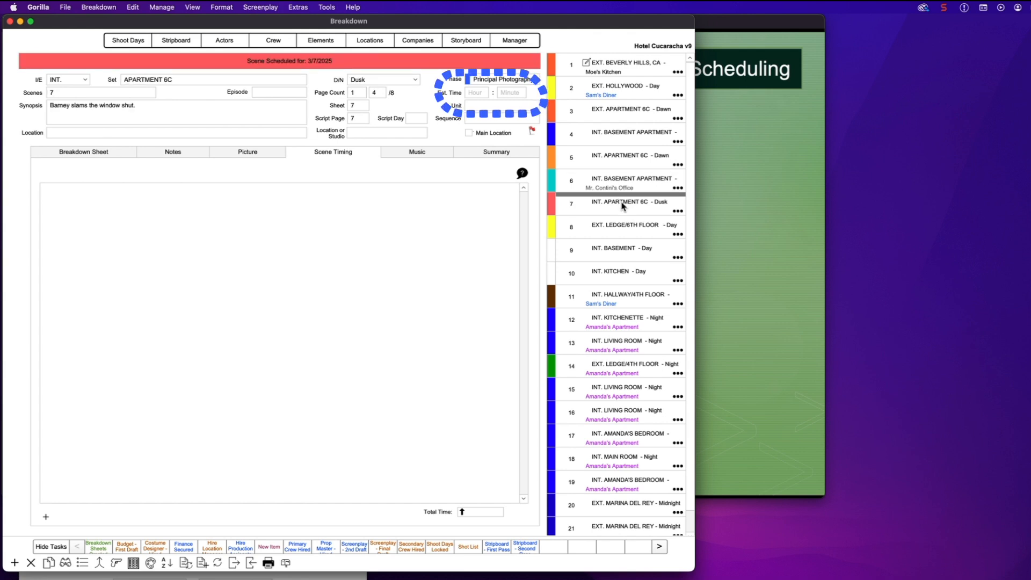
pyautogui.click(620, 67)
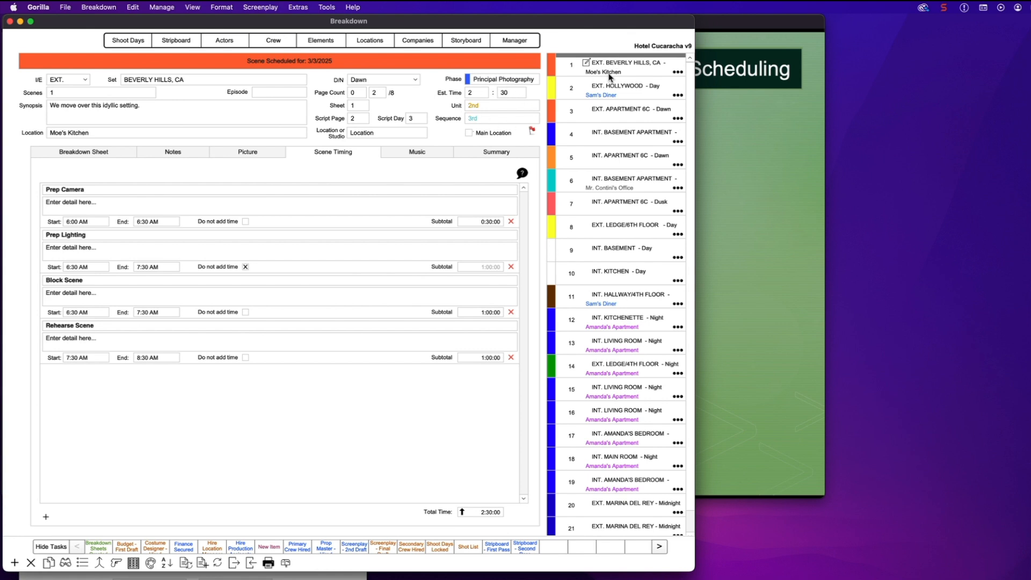
pyautogui.click(620, 205)
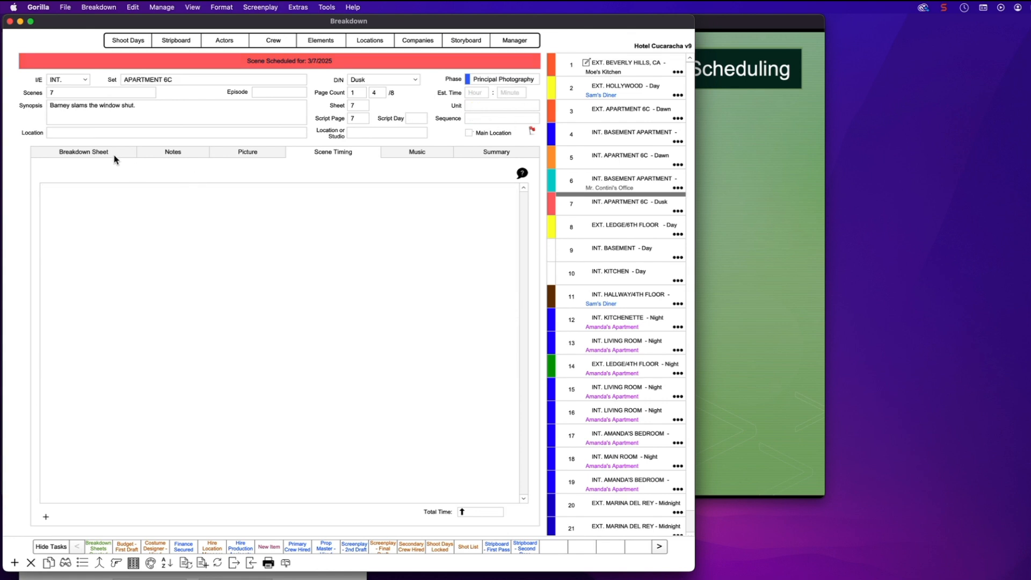
pyautogui.click(89, 154)
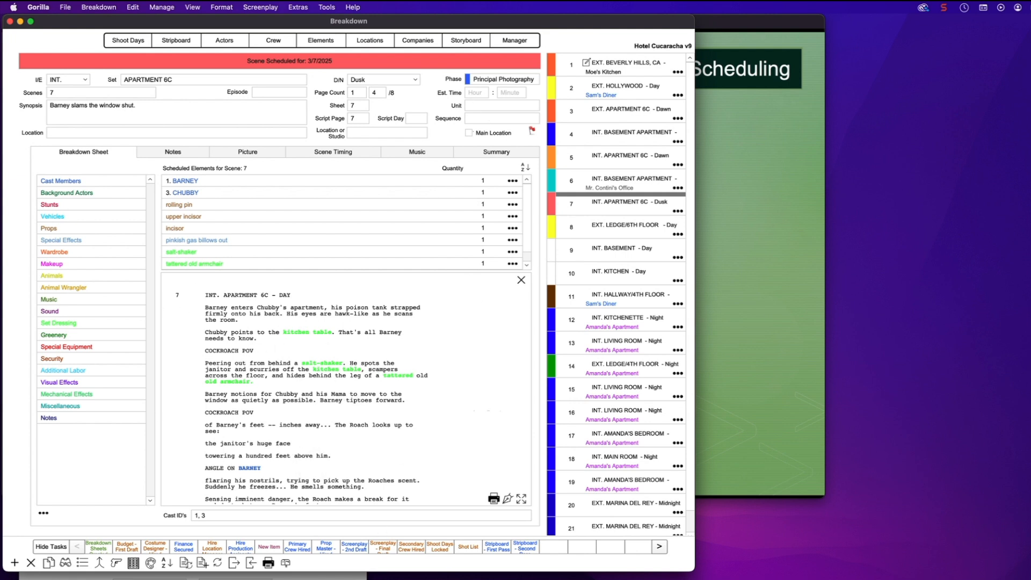
# Bring the Scene Timing Help into view and open its Auto-Populate Time settings
pyautogui.moveTo(191, 424); pyautogui.dragTo(366, 131)
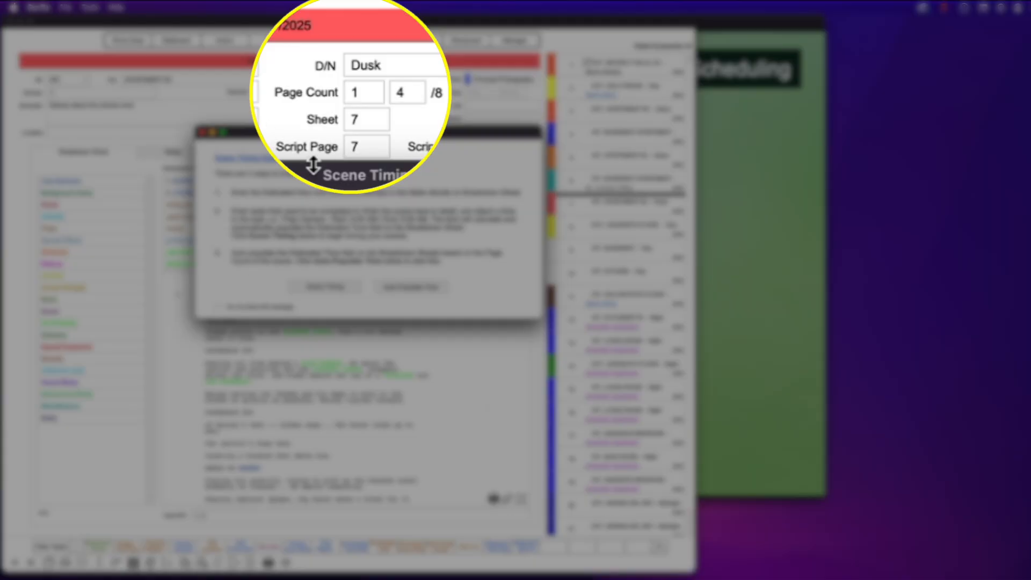
pyautogui.moveTo(319, 132); pyautogui.dragTo(308, 149)
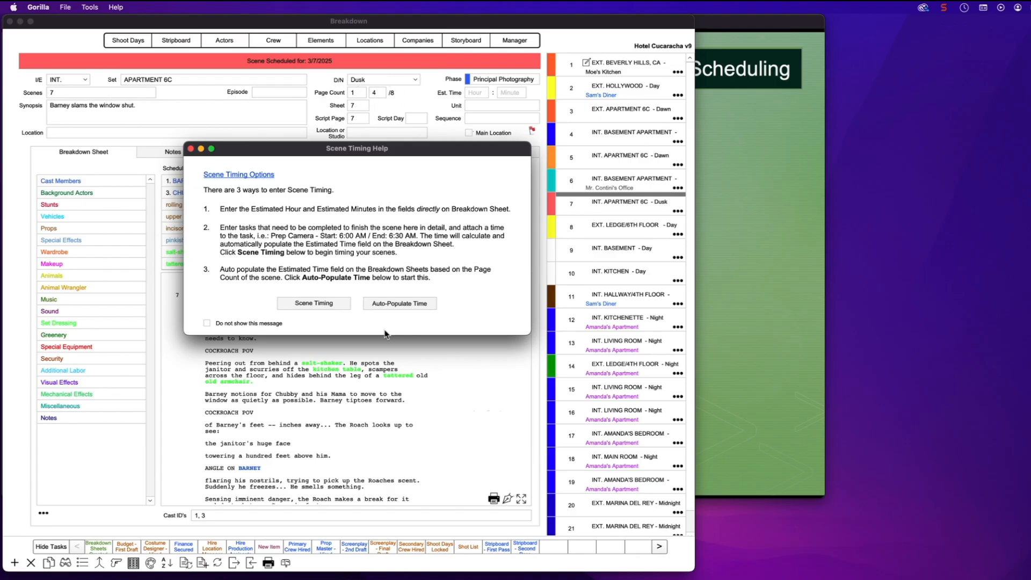
pyautogui.click(401, 305)
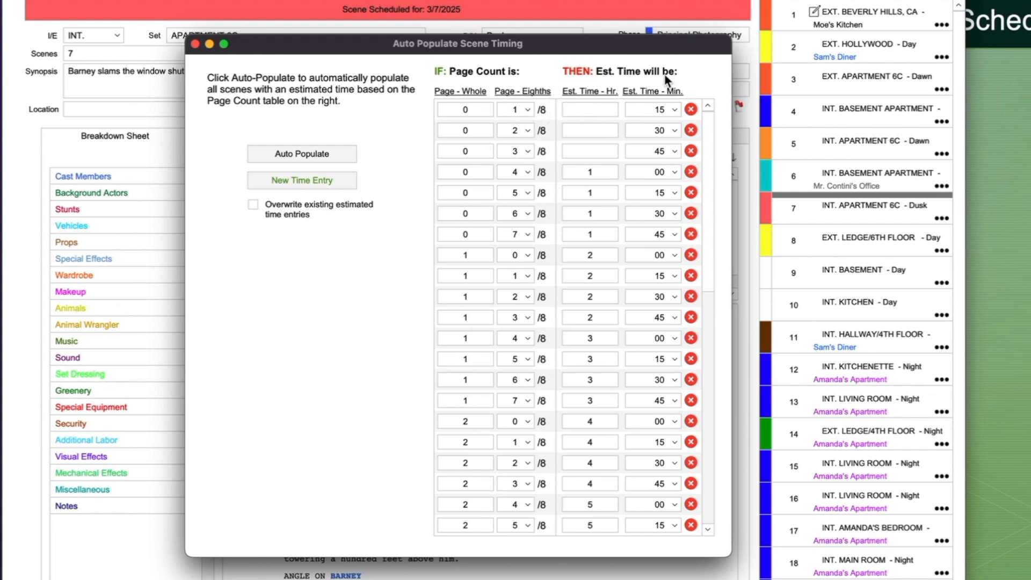
# Review the minute and eighths dropdowns in the page-count table without changing them
pyautogui.click(673, 109)
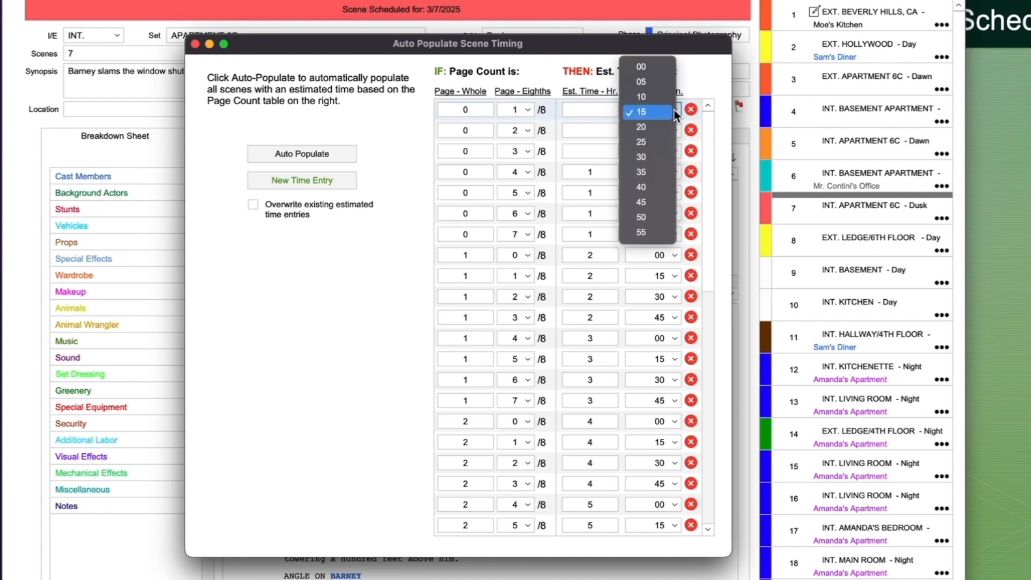
pyautogui.click(697, 87)
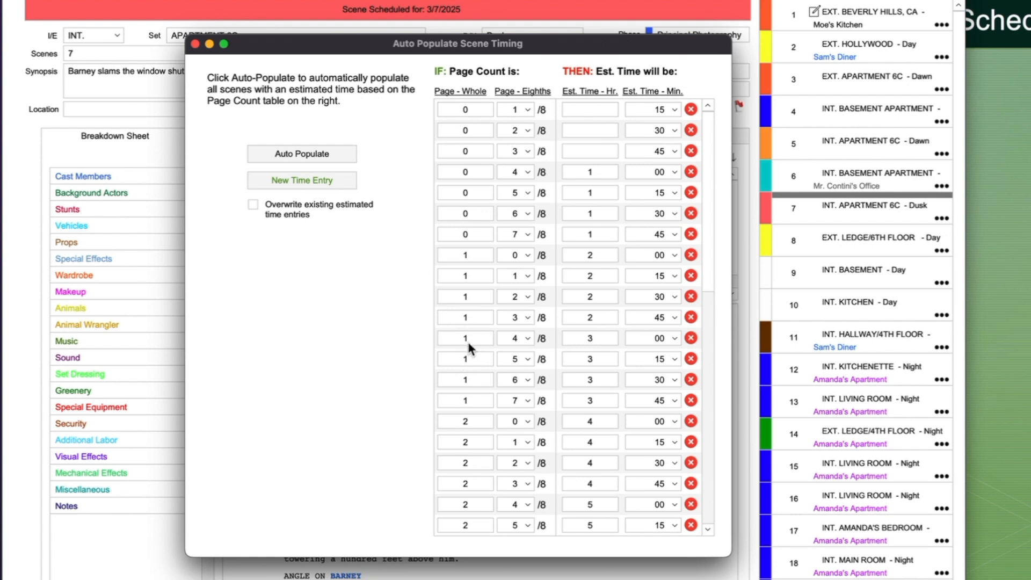
pyautogui.click(516, 338)
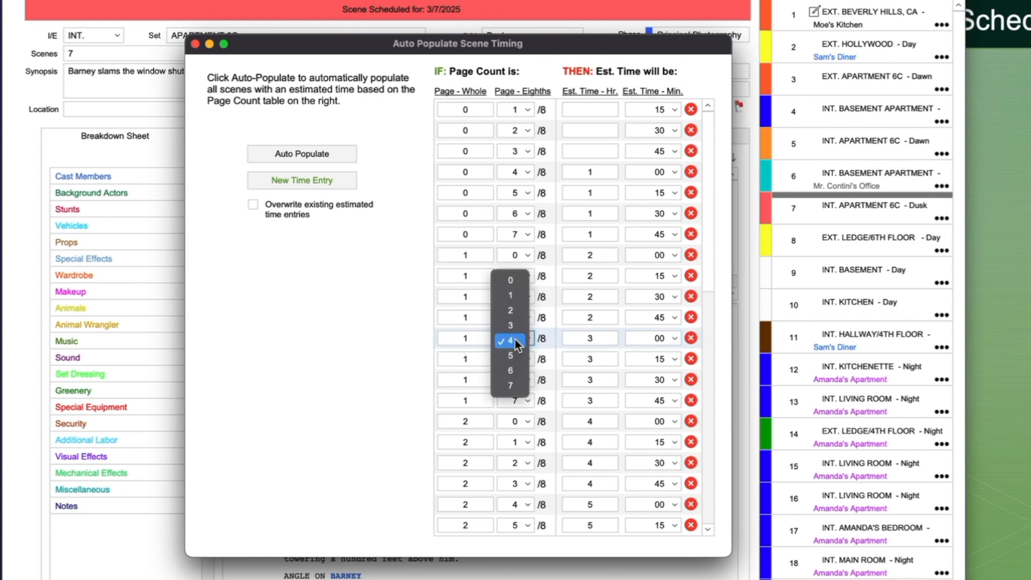
pyautogui.click(261, 334)
pyautogui.click(261, 334)
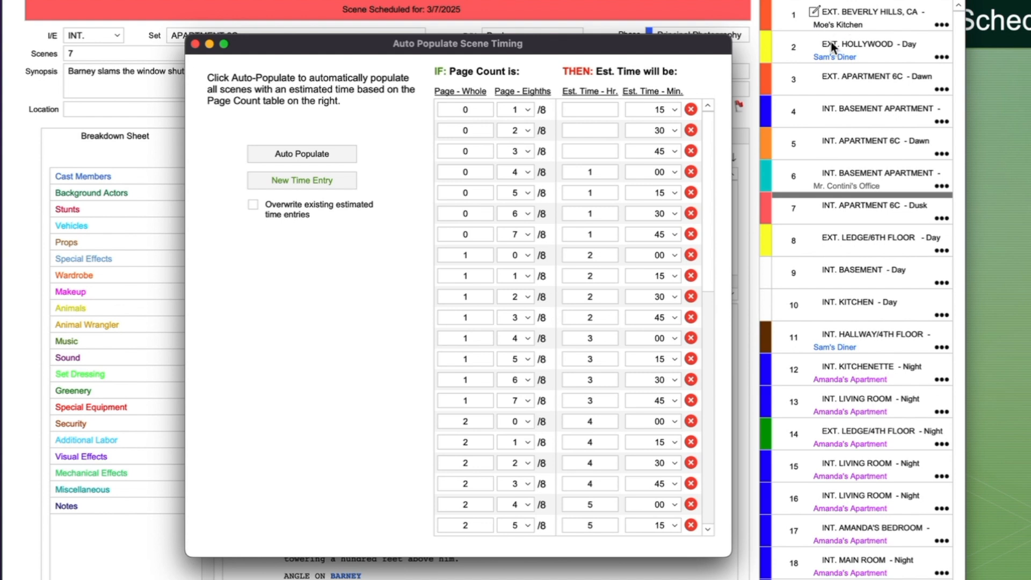
# Leave Overwrite off and auto-populate estimated times, giving scene 7 (1 4/8 pages) 3:00
pyautogui.click(253, 205)
pyautogui.click(253, 205)
pyautogui.click(320, 156)
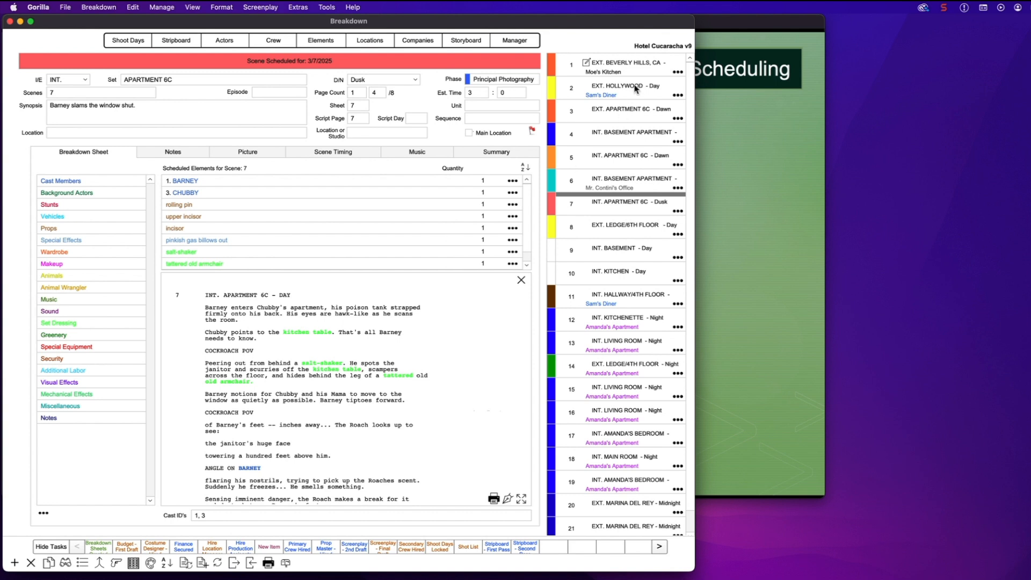
# Review the breakdown sheets for scenes 3, 4, 5, 7, 8 and 9, then return to the stripboard
pyautogui.click(625, 115)
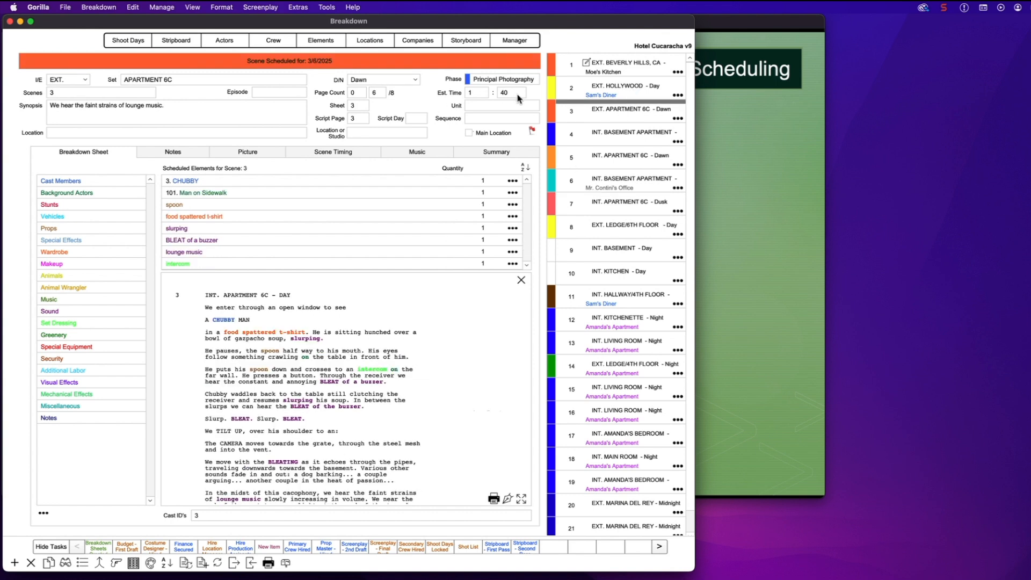
pyautogui.click(615, 136)
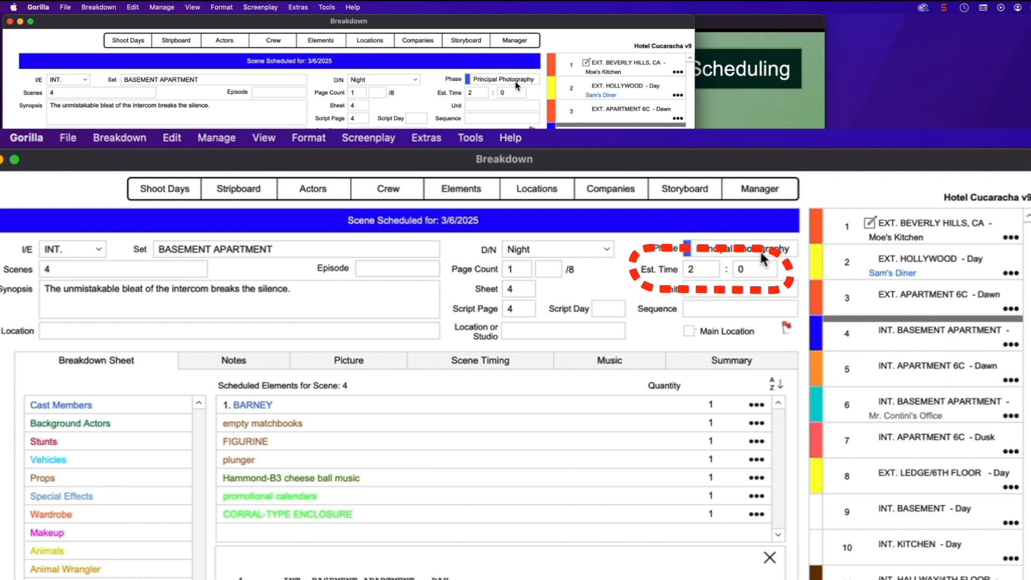
pyautogui.click(892, 367)
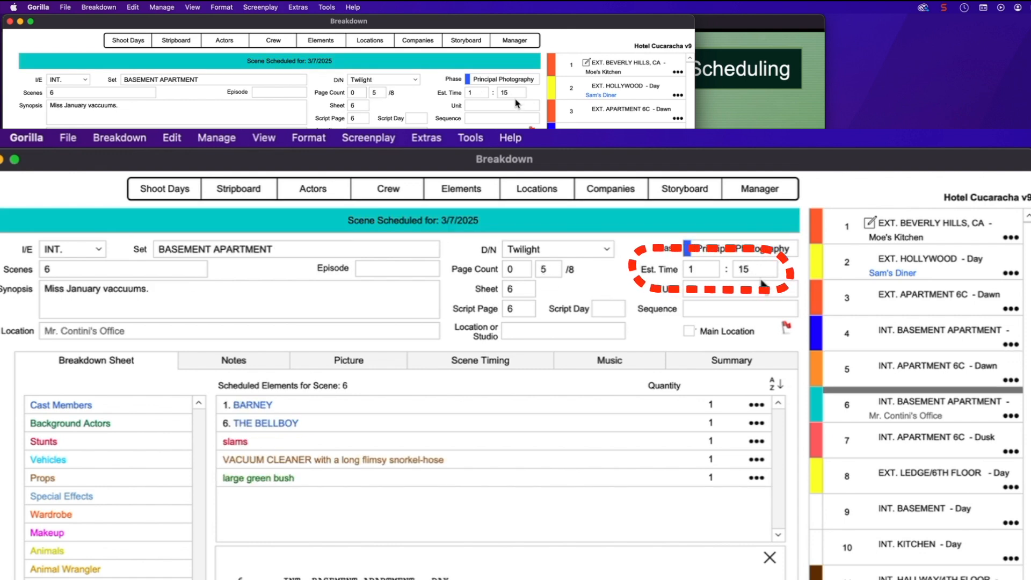
pyautogui.click(952, 445)
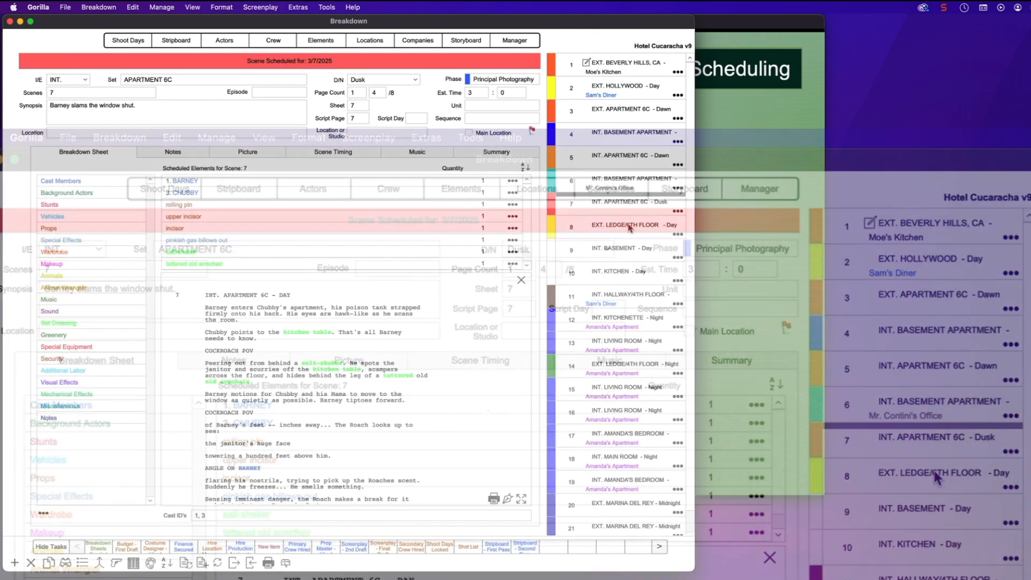
pyautogui.click(628, 228)
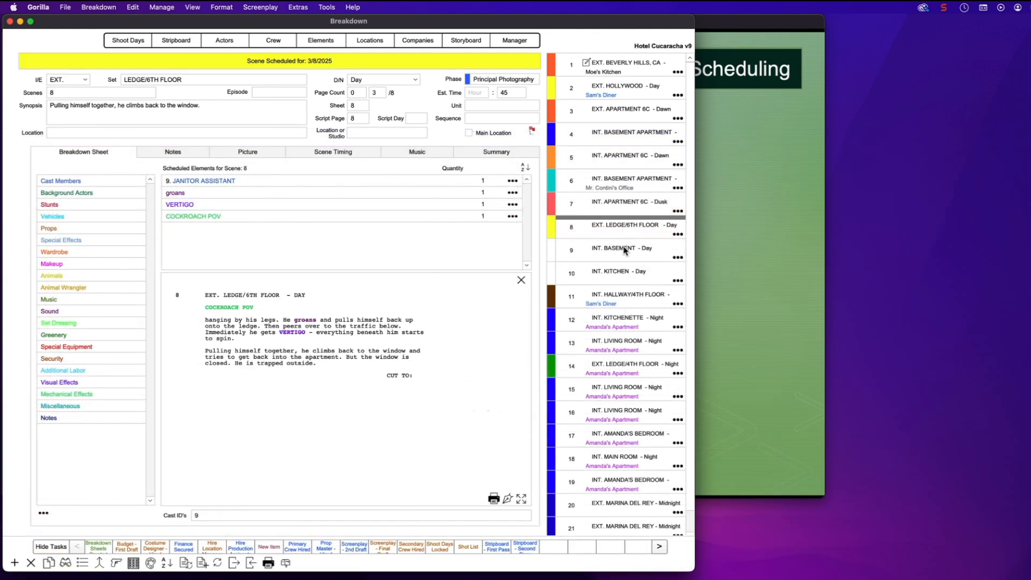
pyautogui.click(625, 250)
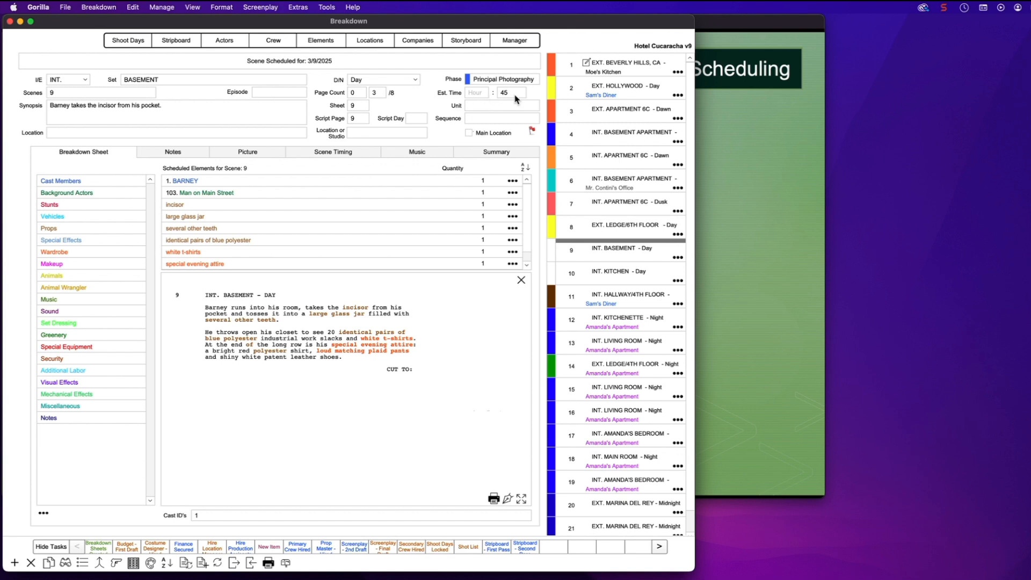
pyautogui.click(184, 41)
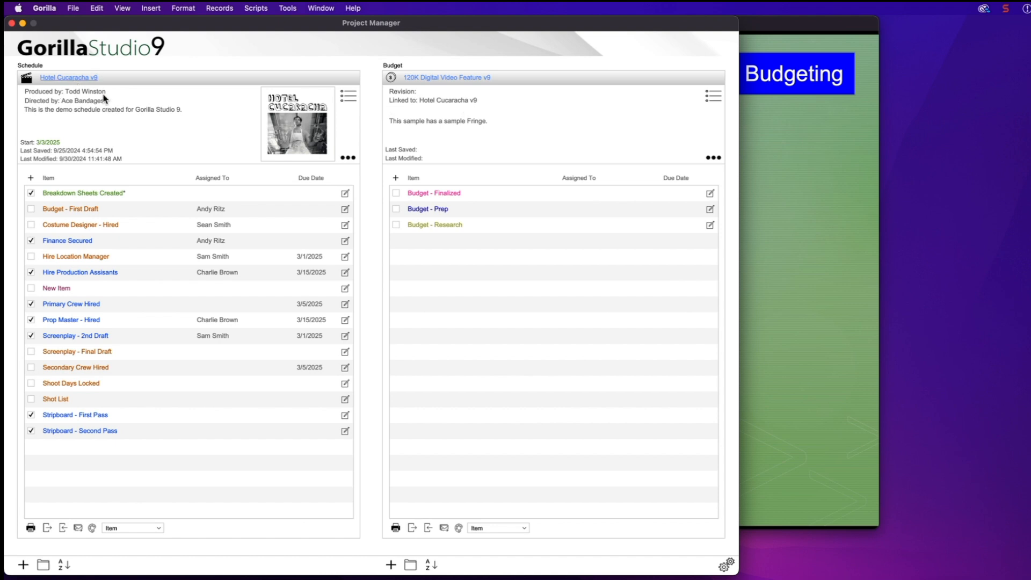
# Open the 120K Digital Video Feature v9 budget's Topsheet, showing a 138,438.78 grand total
pyautogui.click(420, 79)
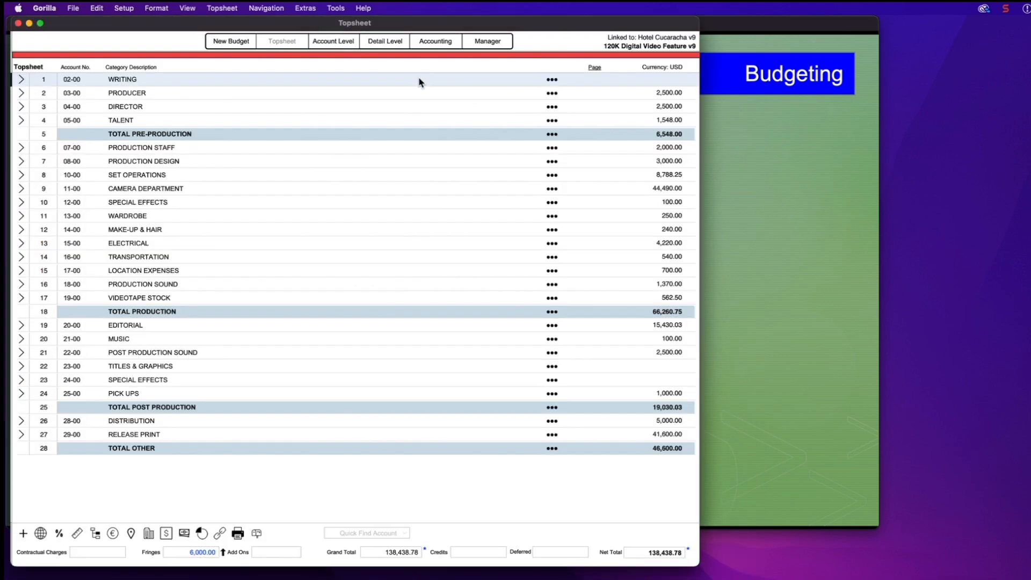
pyautogui.click(419, 78)
pyautogui.click(758, 180)
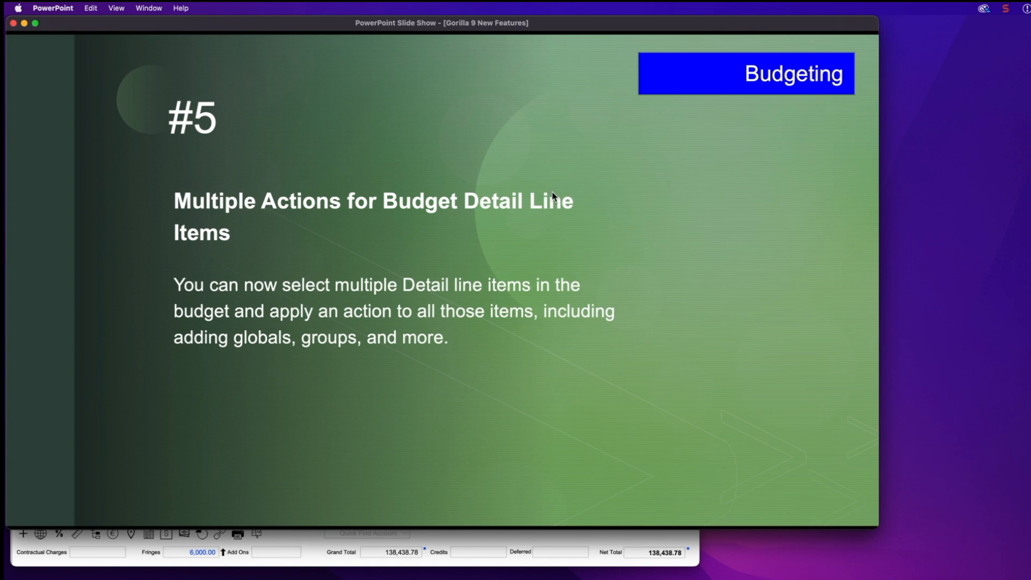
pyautogui.click(584, 540)
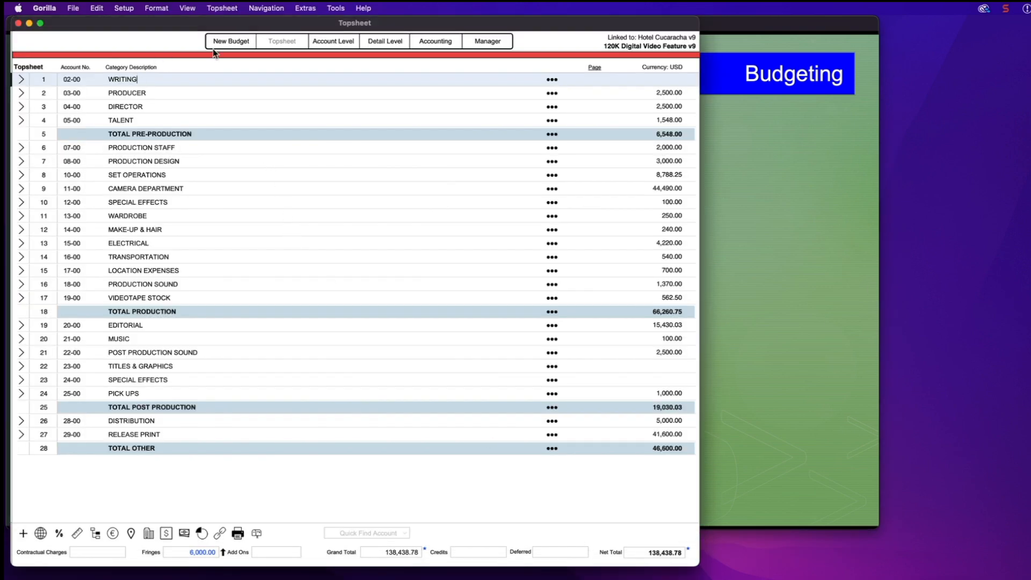
# Open TALENT > 05-01 Actors and import all schedule cast members as detail lines
pyautogui.click(21, 122)
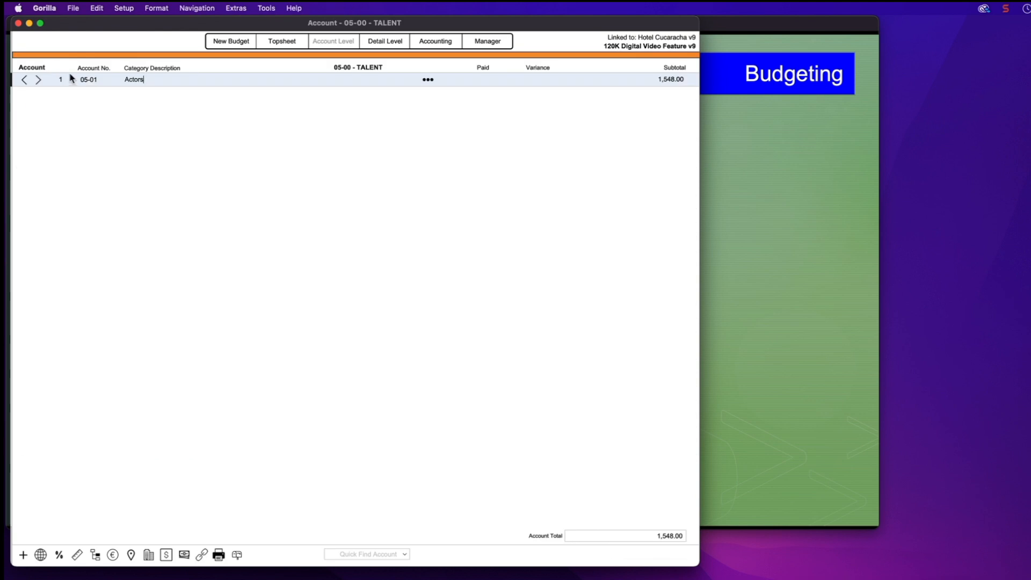
pyautogui.click(38, 80)
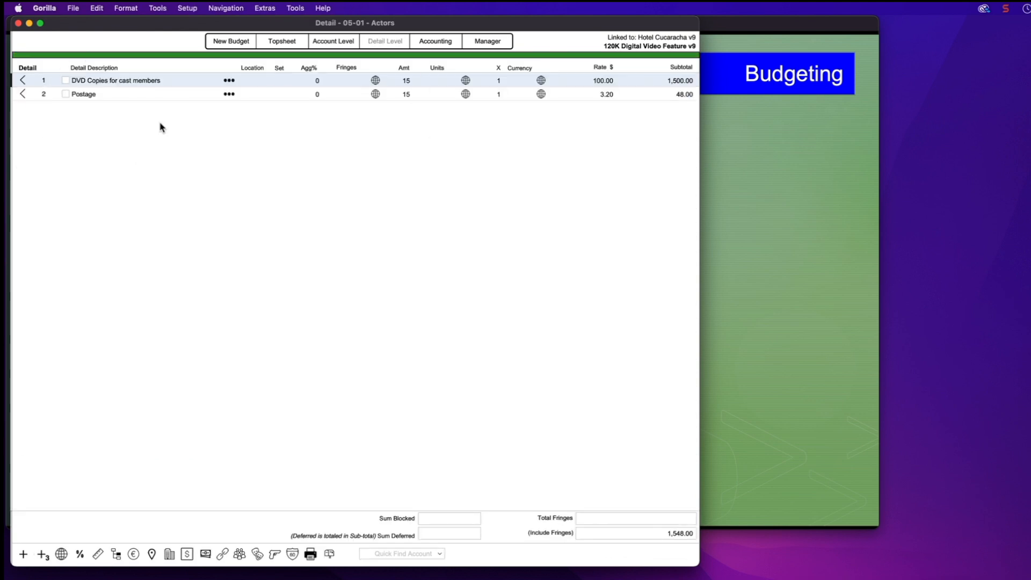
pyautogui.click(257, 553)
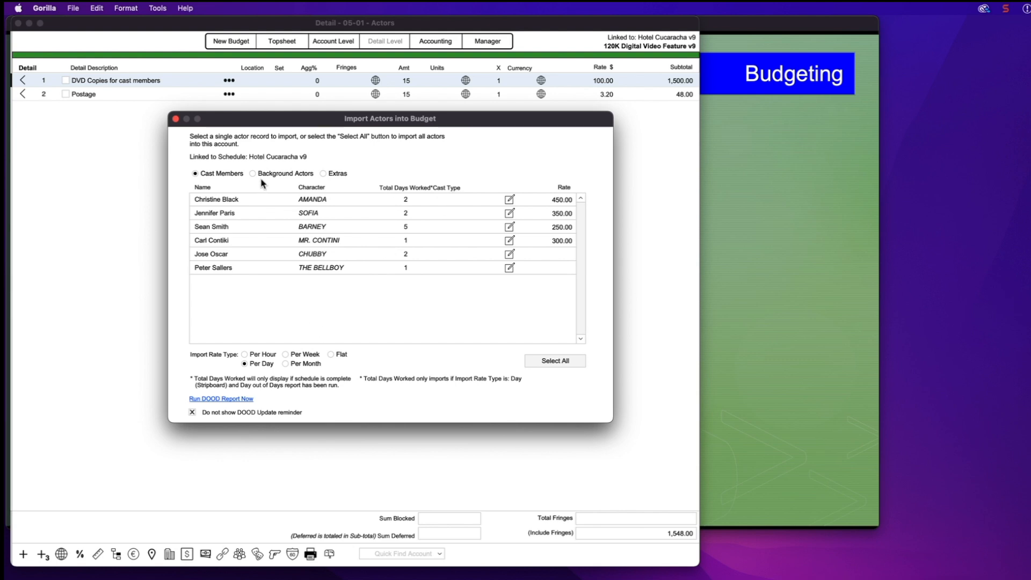
pyautogui.click(556, 361)
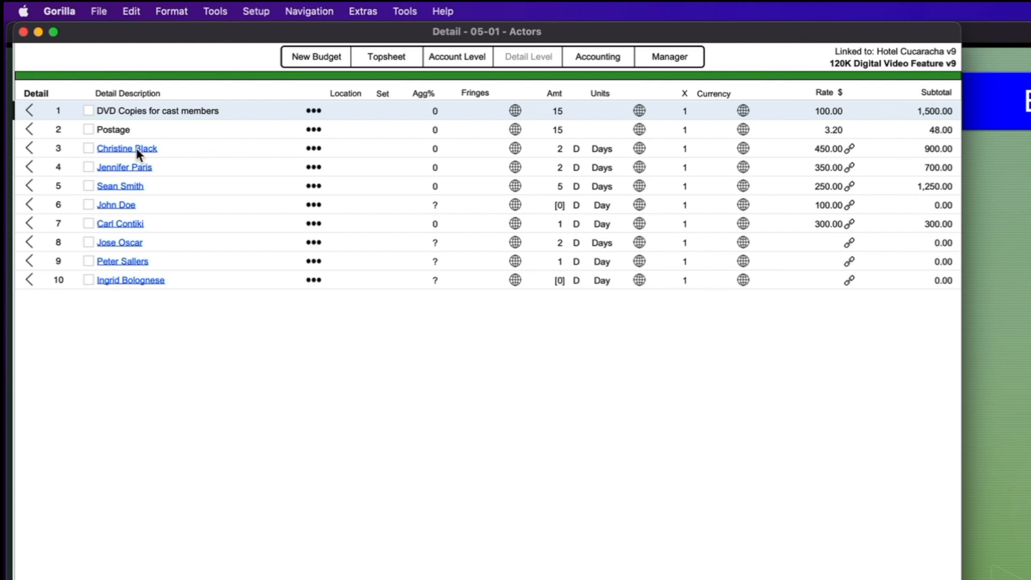
# Check actor rows 3–5 and change their rate to 100
pyautogui.click(89, 151)
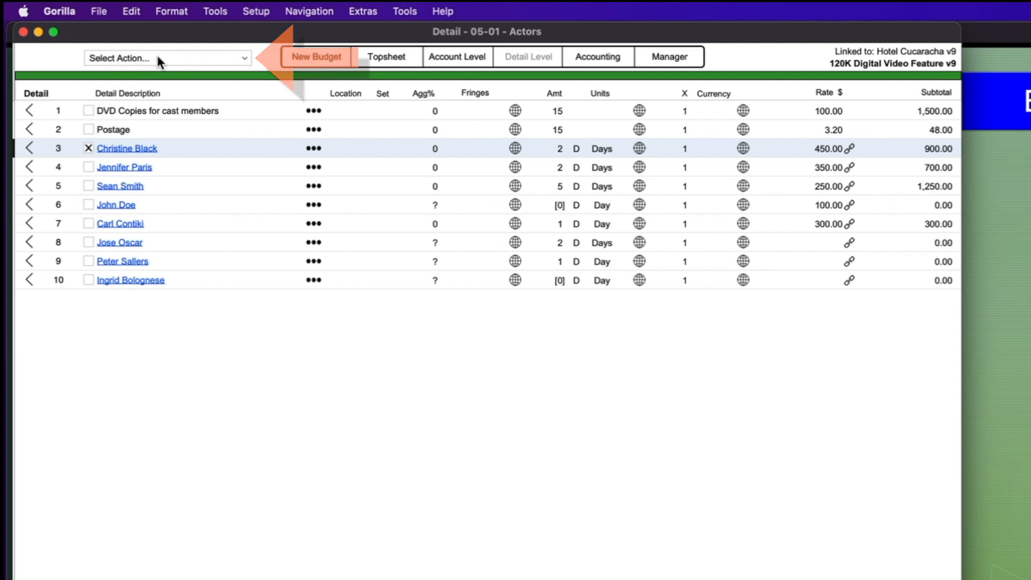
pyautogui.click(92, 166)
pyautogui.click(90, 186)
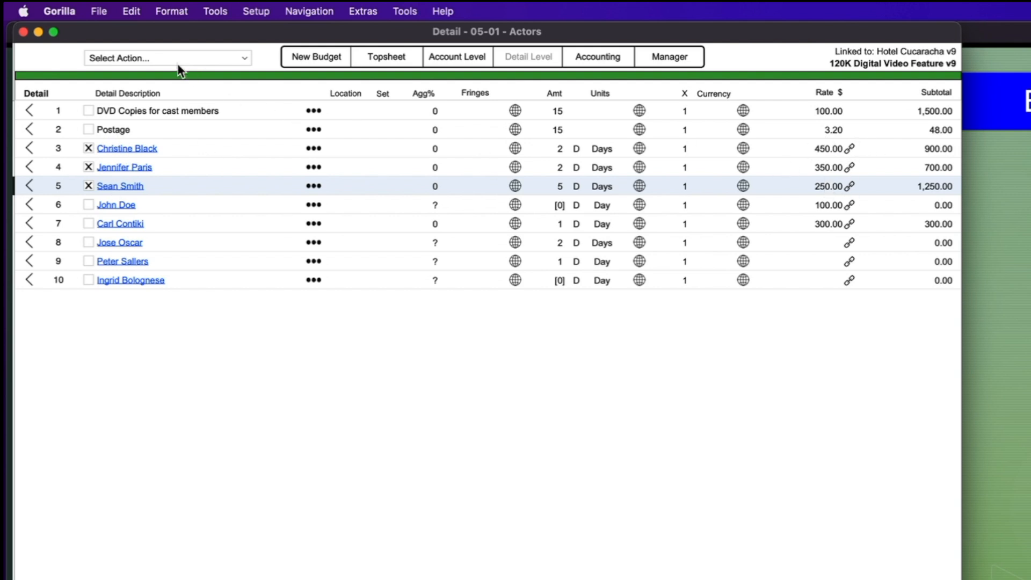
pyautogui.click(143, 56)
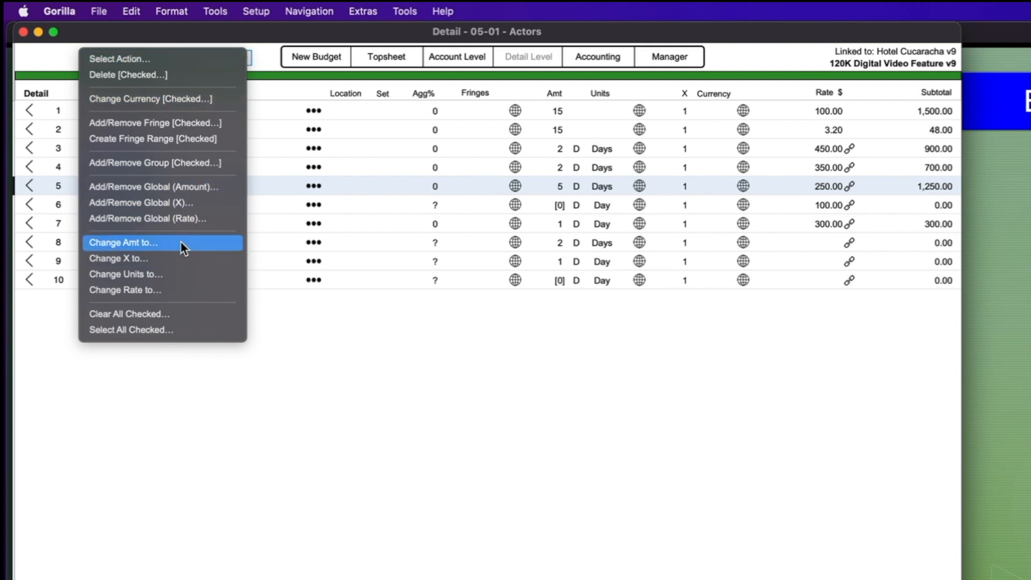
pyautogui.click(134, 294)
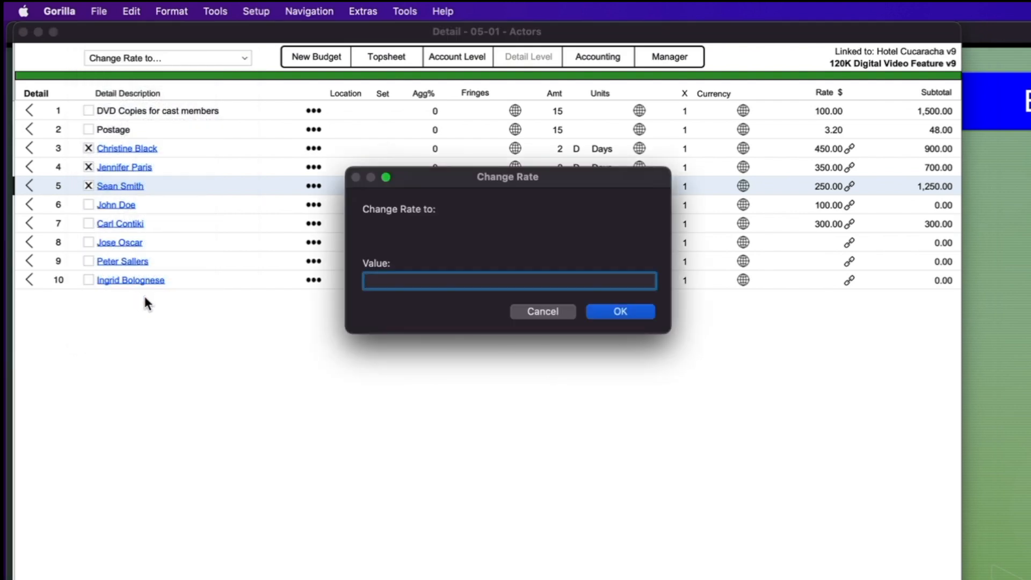
pyautogui.write('100')
pyautogui.click(603, 311)
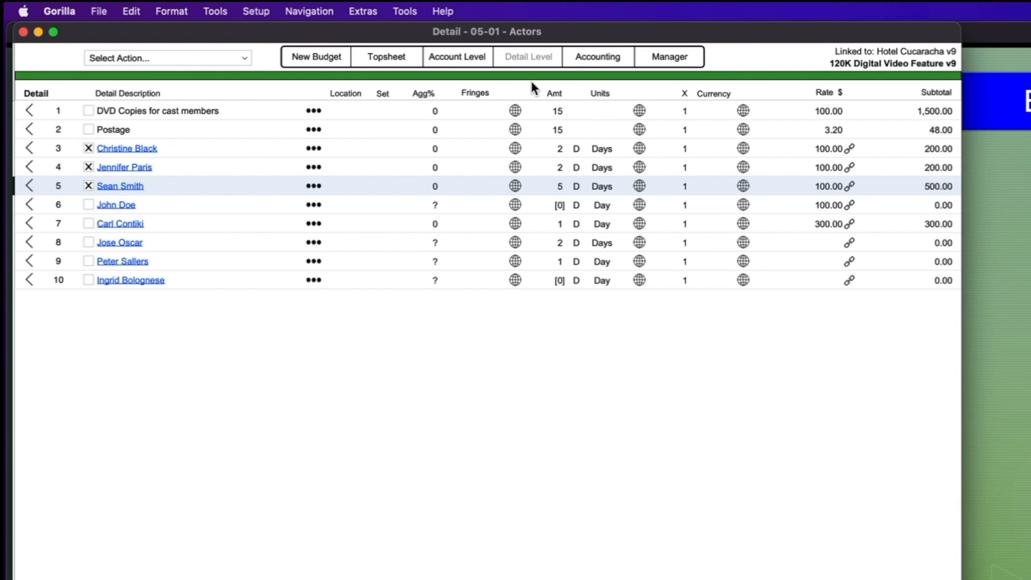
# Change the amount of checked rows 3–5 to 5 days, making 500.00 subtotals each
pyautogui.click(115, 58)
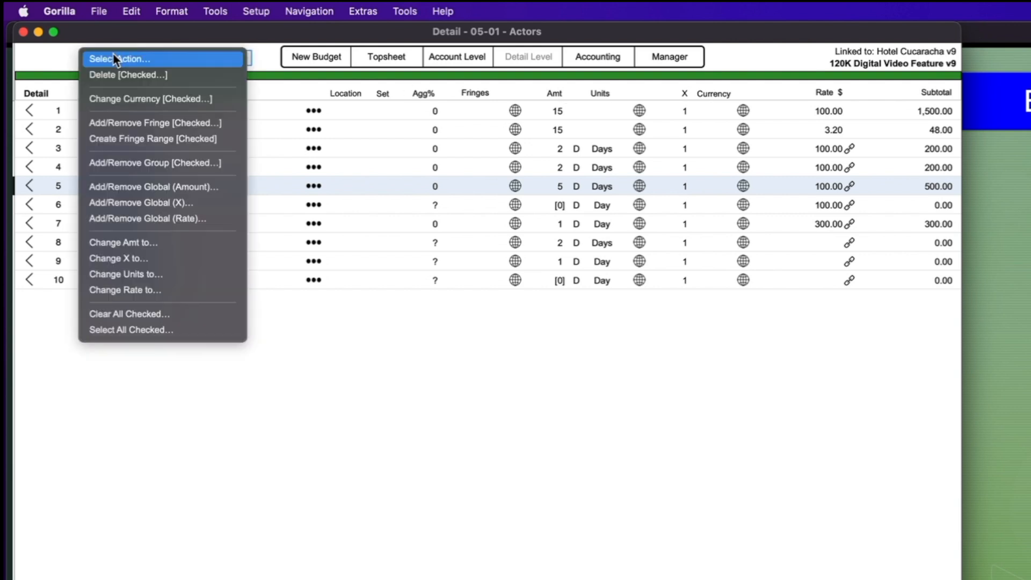
pyautogui.click(166, 249)
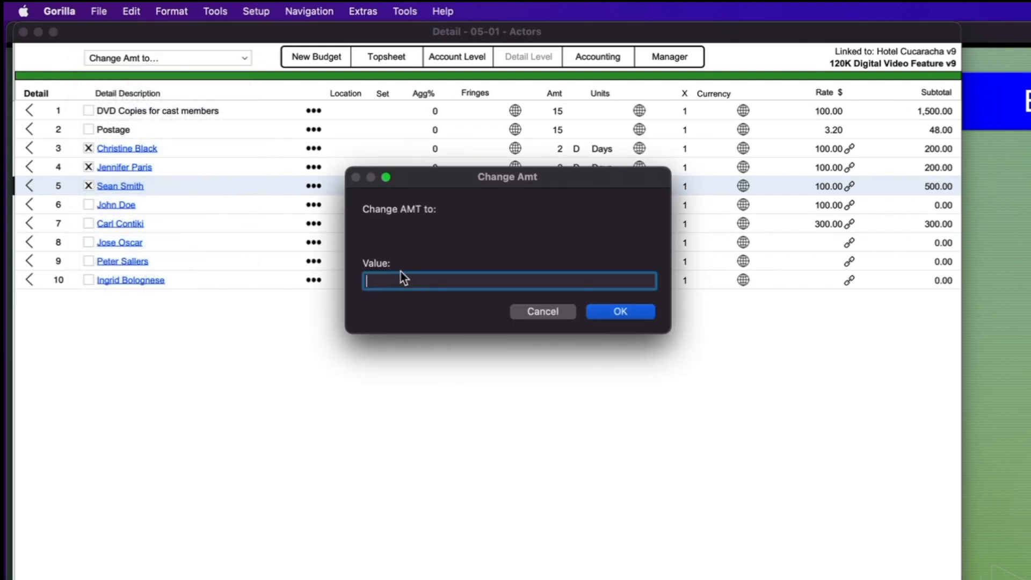
pyautogui.click(621, 312)
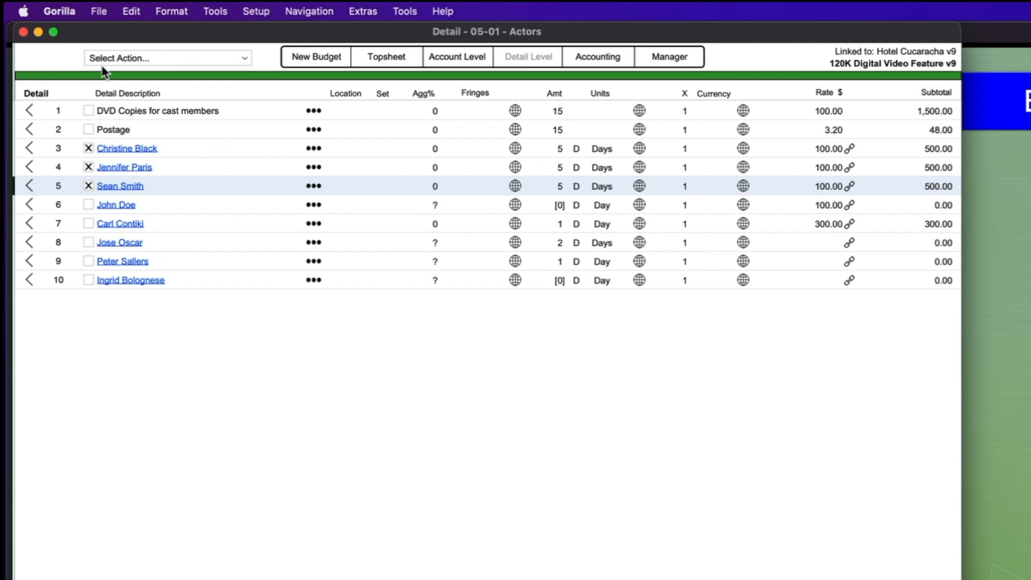
pyautogui.click(107, 59)
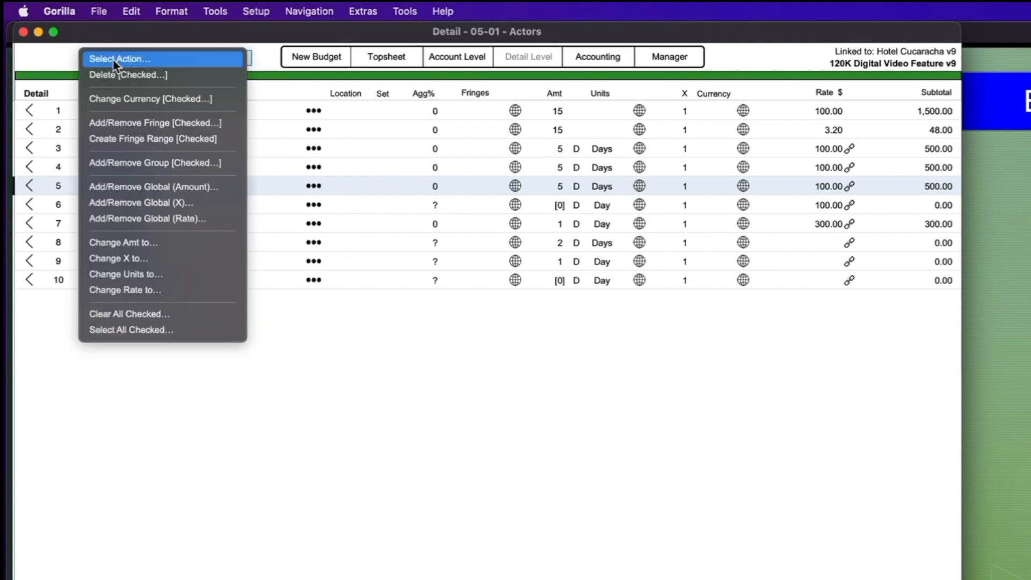
# Clear all checkmarks and toggle actor rows 3–5 off and on, leaving row 3 checked
pyautogui.click(94, 316)
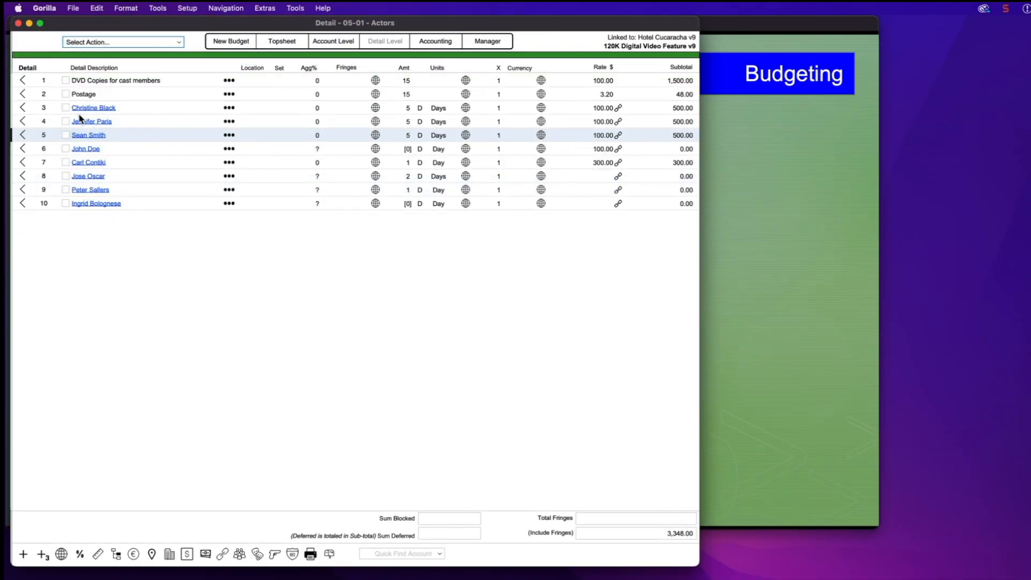
pyautogui.click(66, 108)
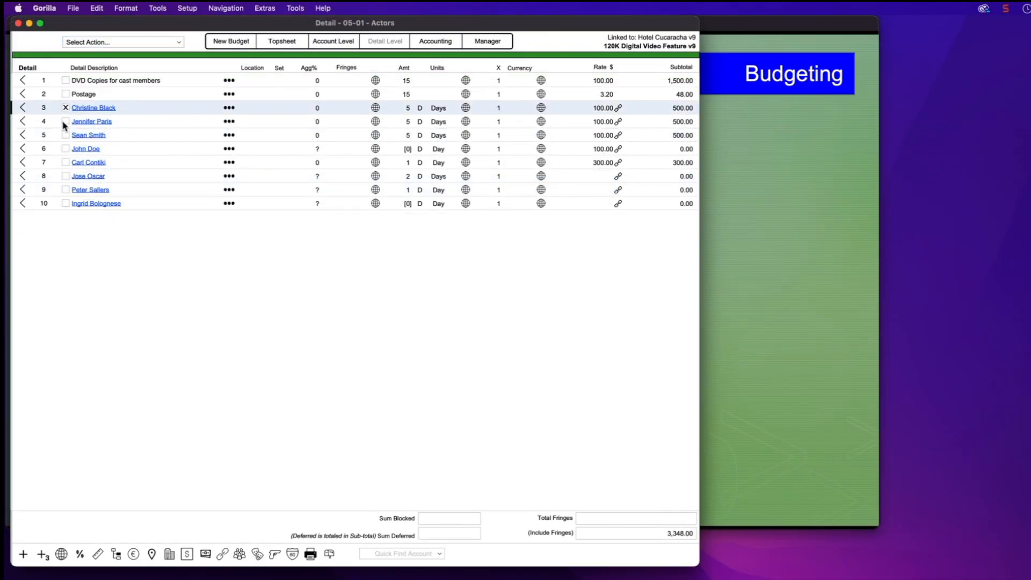
pyautogui.click(66, 122)
pyautogui.click(66, 135)
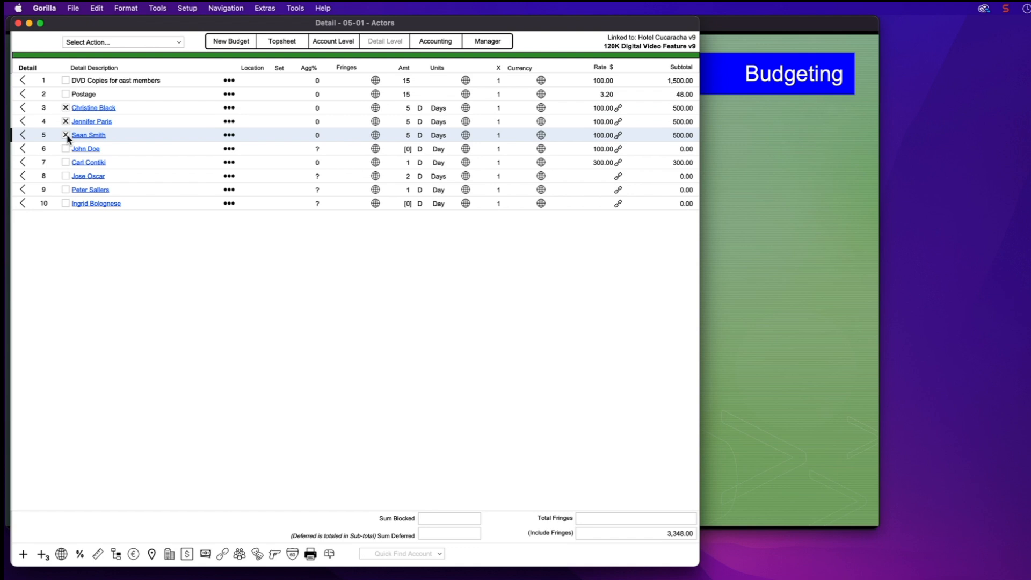
pyautogui.click(67, 109)
pyautogui.click(66, 121)
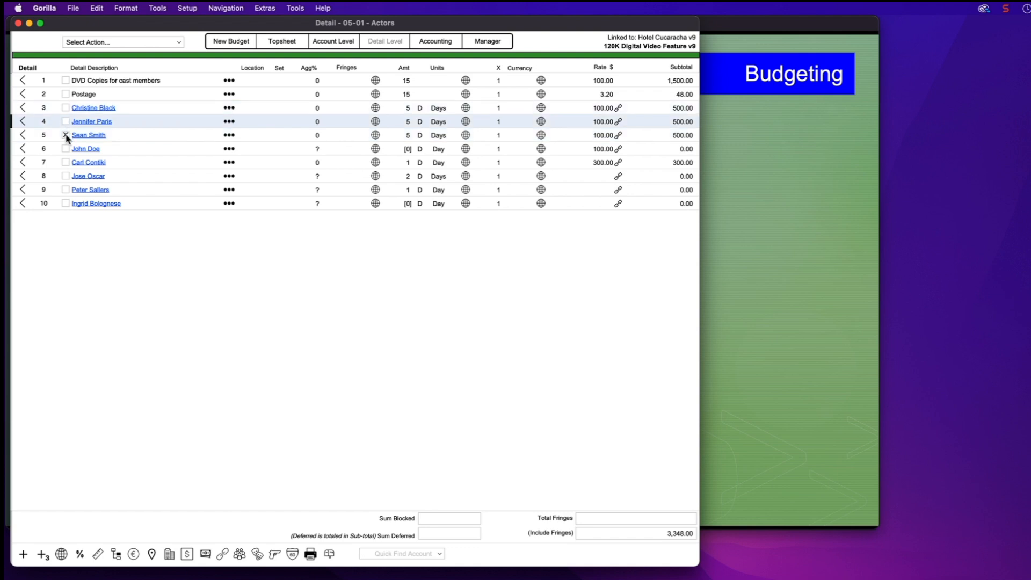
pyautogui.click(65, 134)
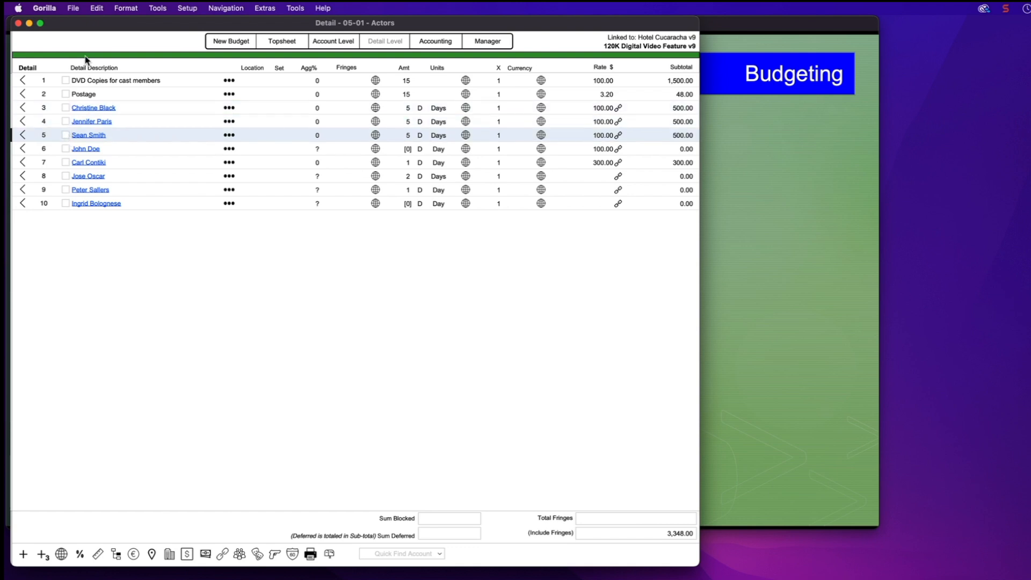
pyautogui.click(66, 108)
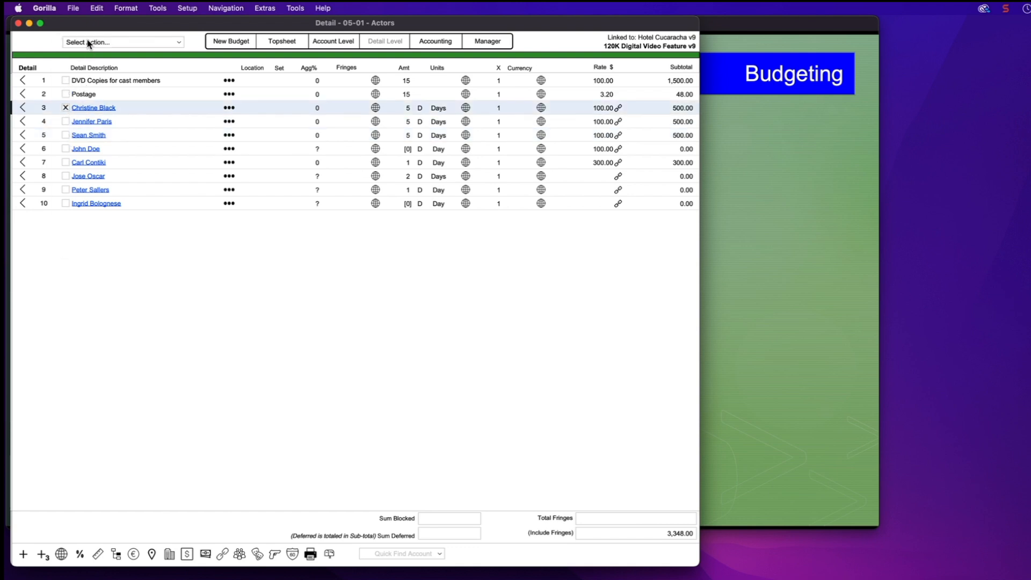
# Check every detail line, then uncheck the DVD Copies and Postage lines
pyautogui.click(88, 43)
pyautogui.click(95, 239)
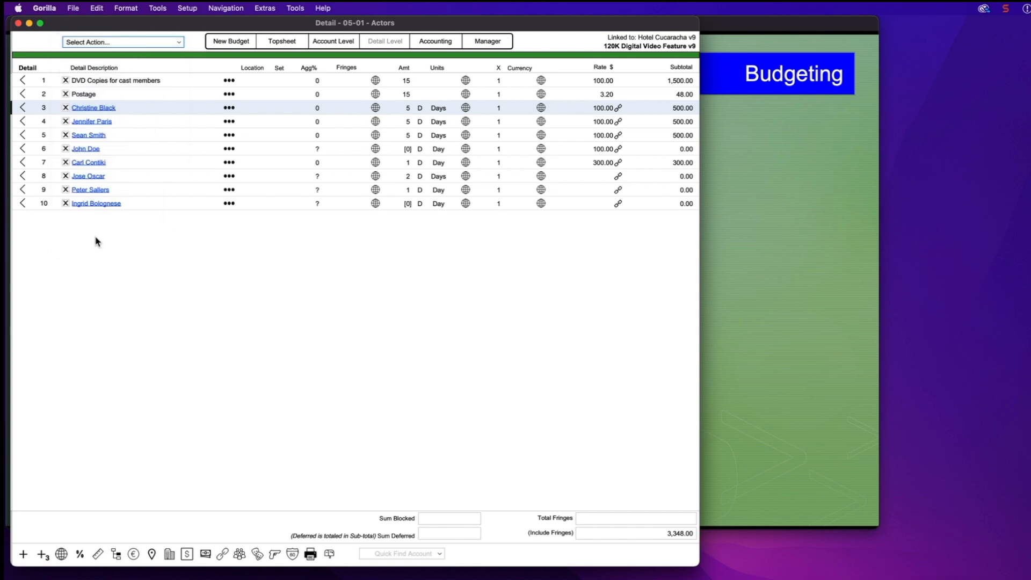
pyautogui.click(65, 80)
pyautogui.click(66, 94)
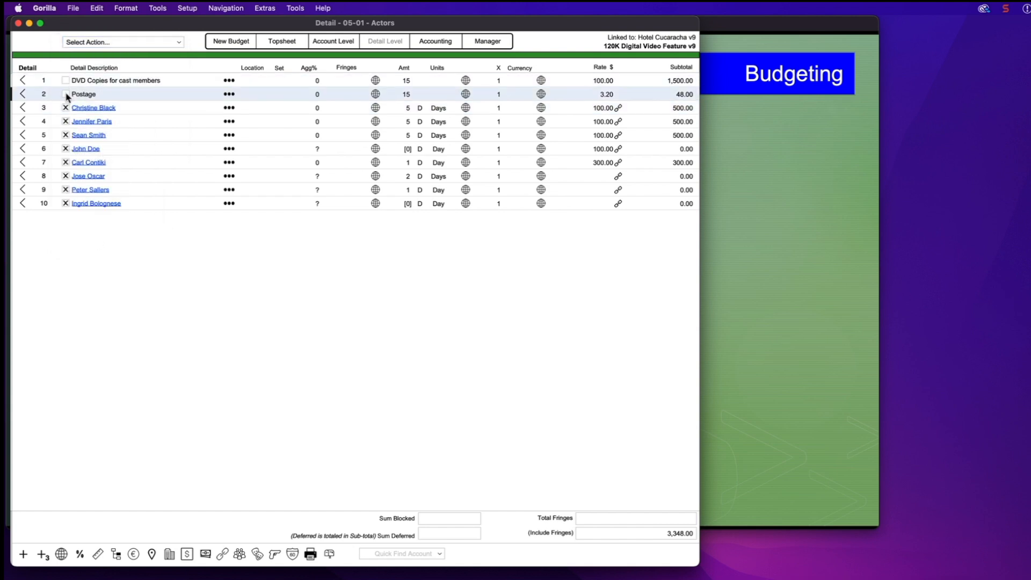
# Add the .15 SAG fringe to the checked actor lines, bringing the total to 3,618.00
pyautogui.click(106, 44)
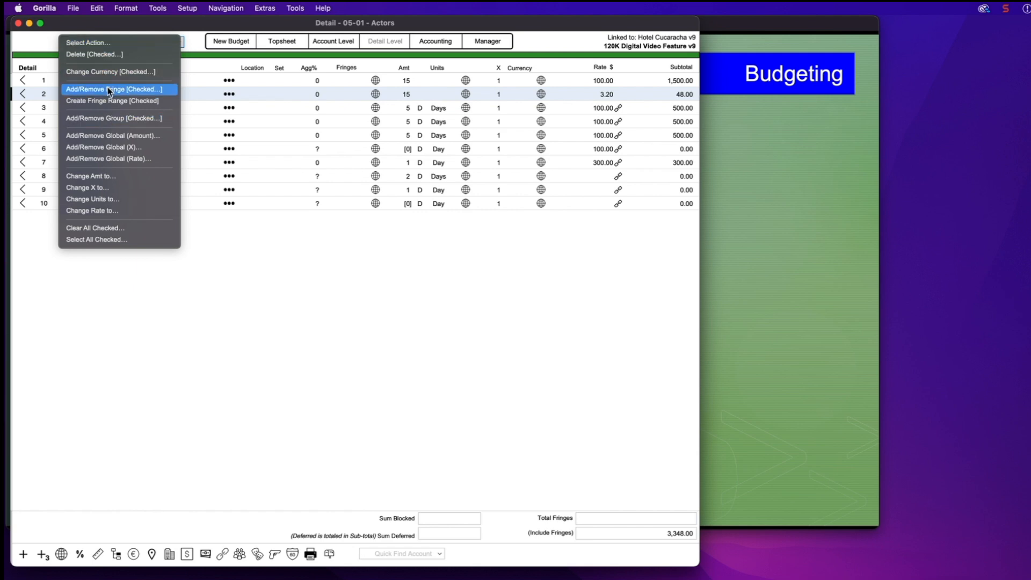
pyautogui.click(136, 91)
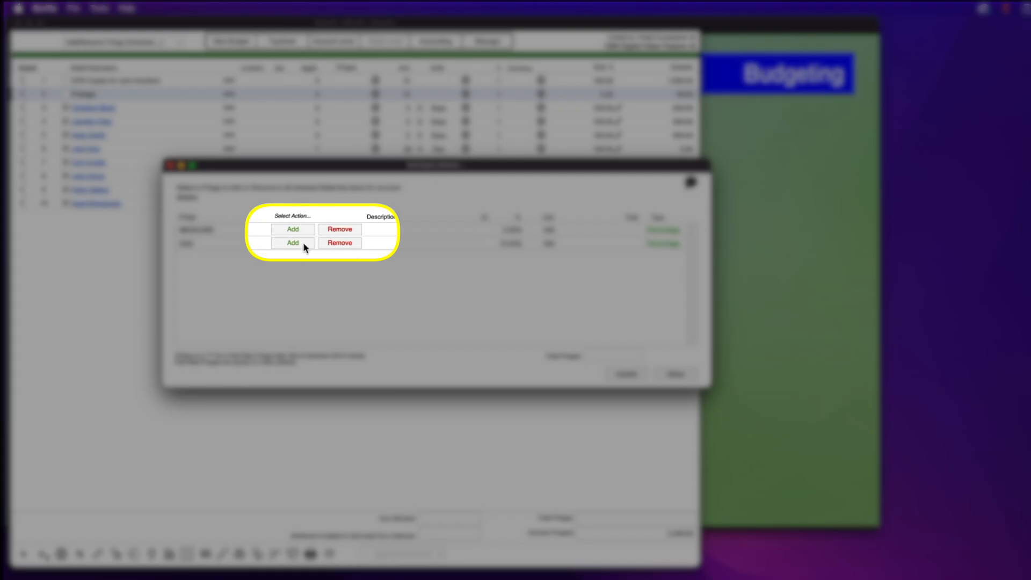
pyautogui.click(294, 242)
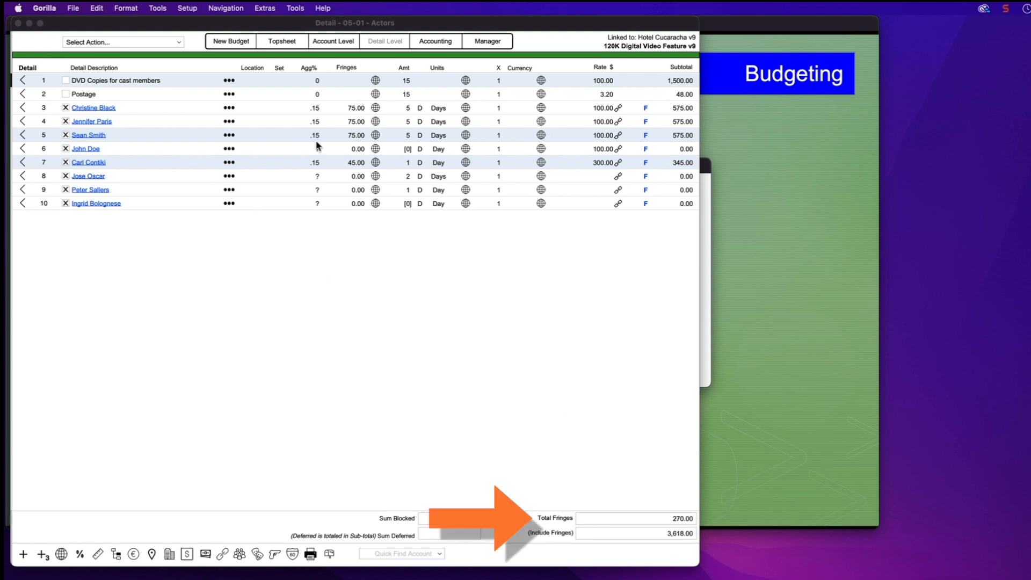
pyautogui.click(86, 44)
# Uncheck all Actors detail lines, then open and close the Create Groups dialog
pyautogui.click(86, 43)
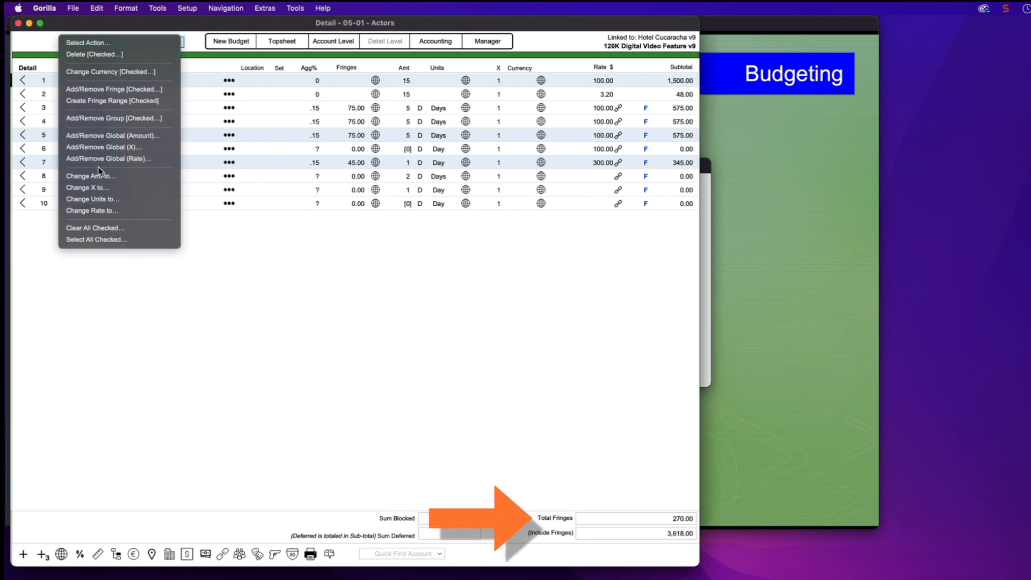
pyautogui.click(104, 227)
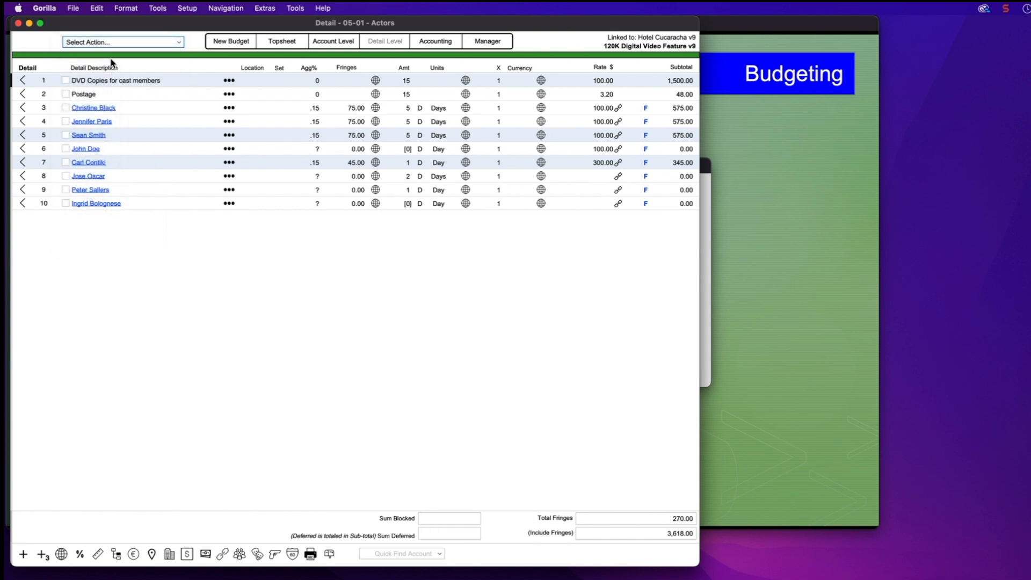
pyautogui.click(108, 42)
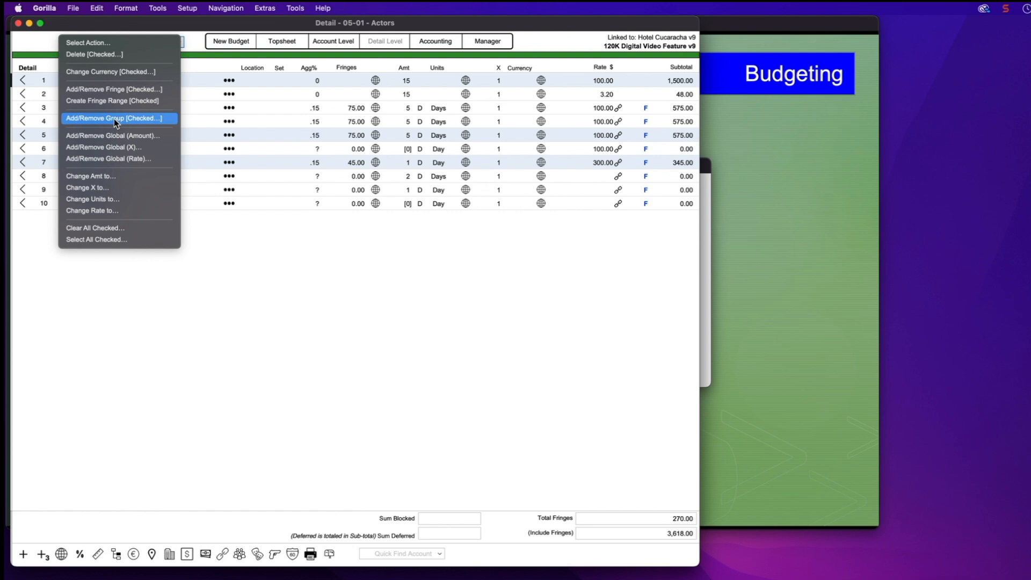
pyautogui.click(200, 231)
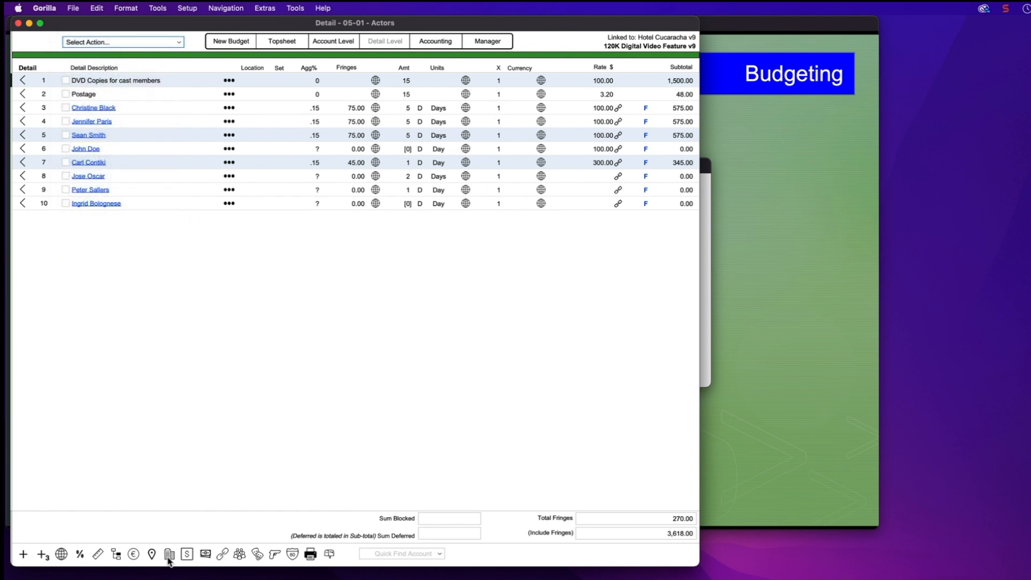
pyautogui.click(116, 555)
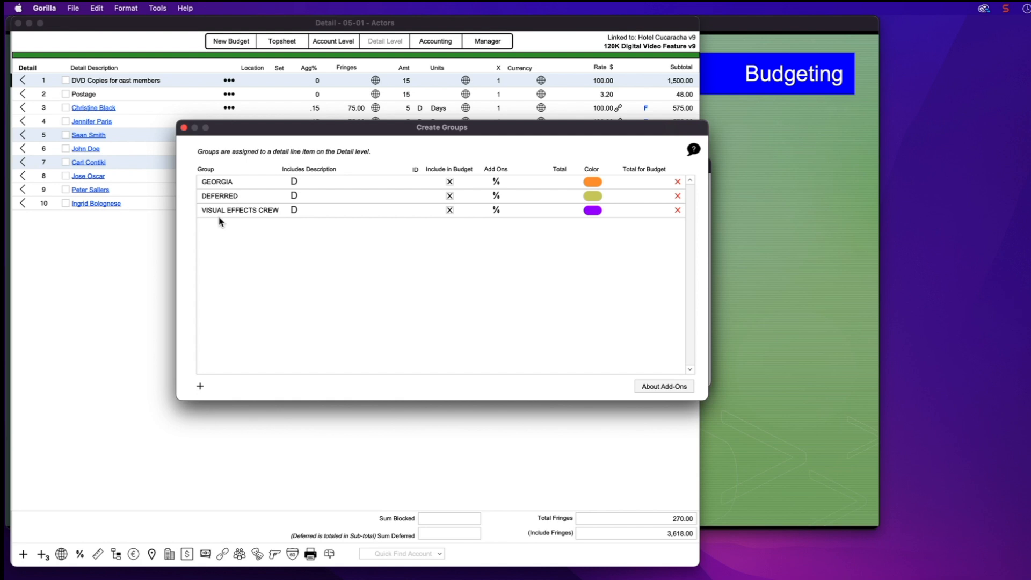
pyautogui.click(184, 129)
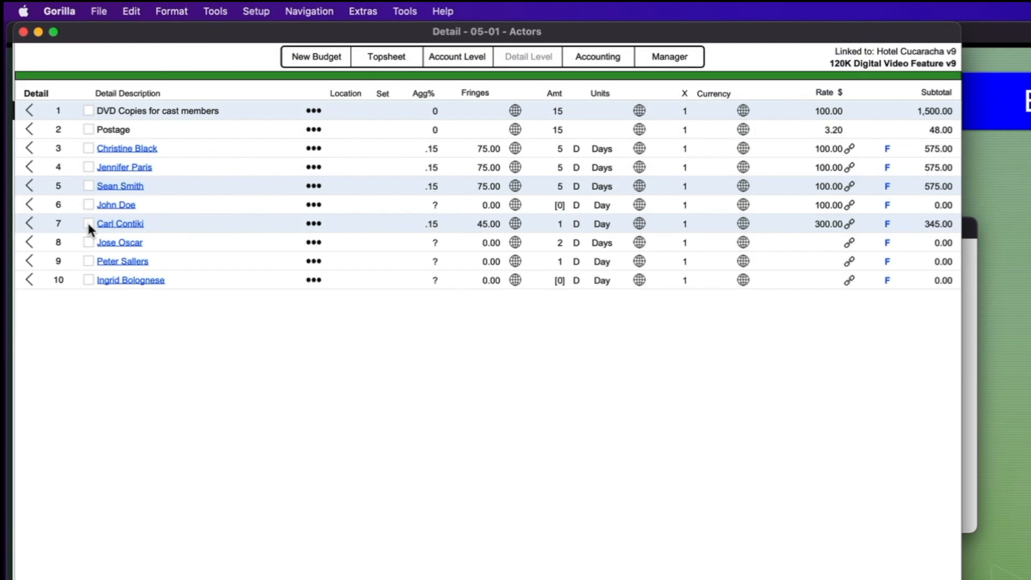
# Tag detail rows 7, 9 and 10 with the orange GEORGIA group
pyautogui.click(88, 223)
pyautogui.click(89, 261)
pyautogui.click(89, 280)
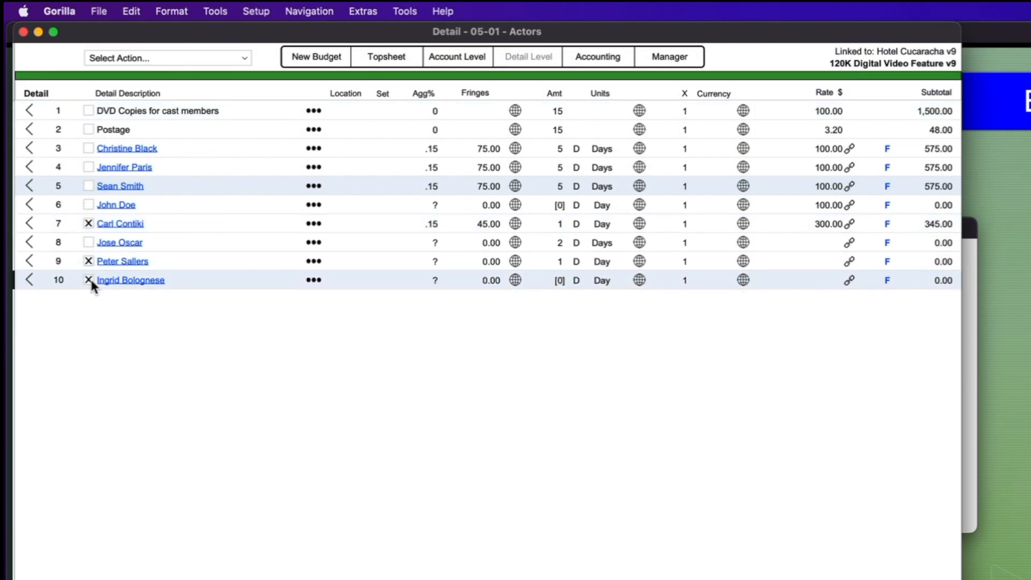
pyautogui.click(156, 59)
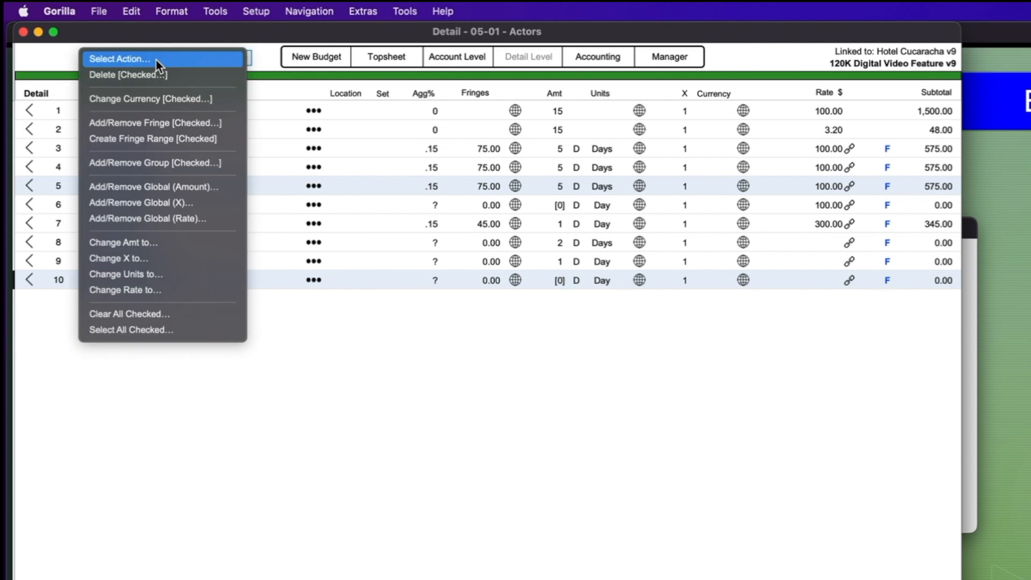
pyautogui.click(166, 163)
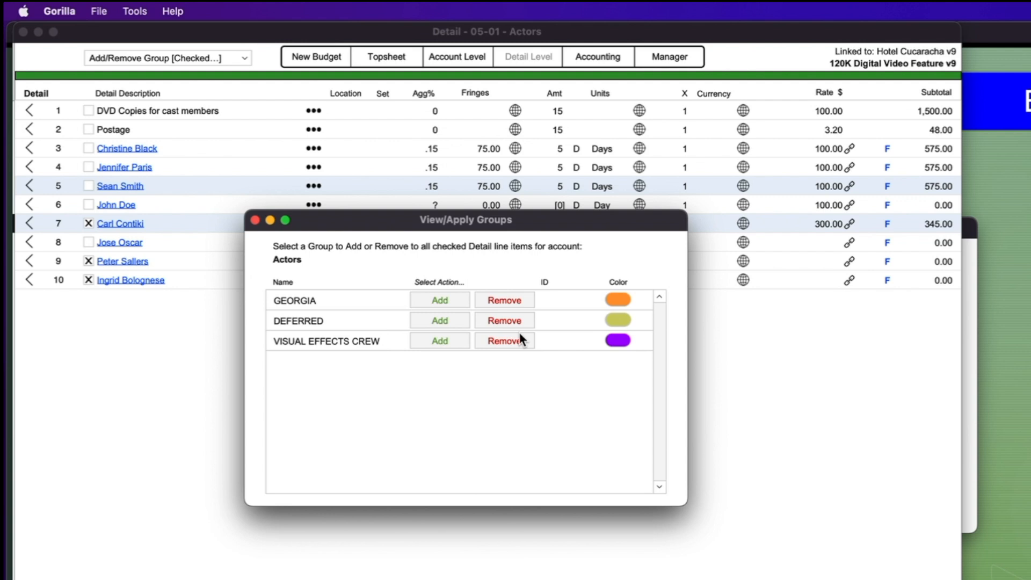
pyautogui.click(423, 302)
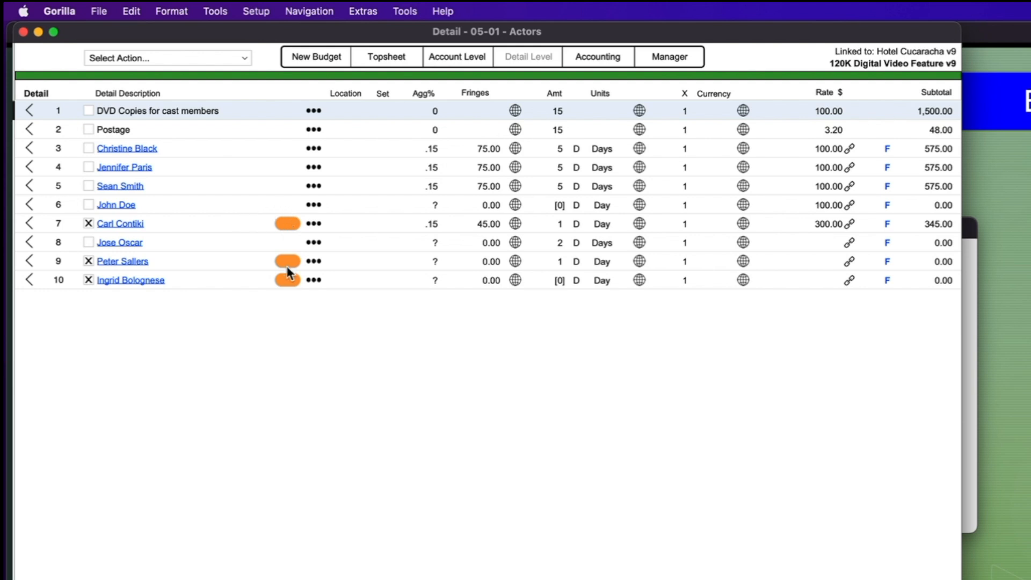
pyautogui.click(127, 57)
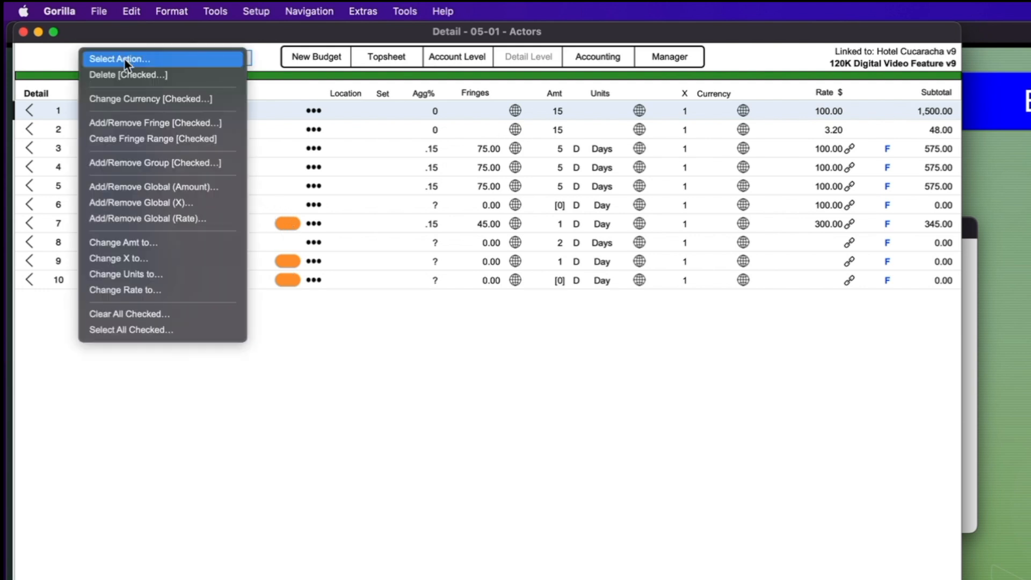
# Look at the currency change and line actions for the checked lines, then dismiss both unchanged
pyautogui.click(155, 98)
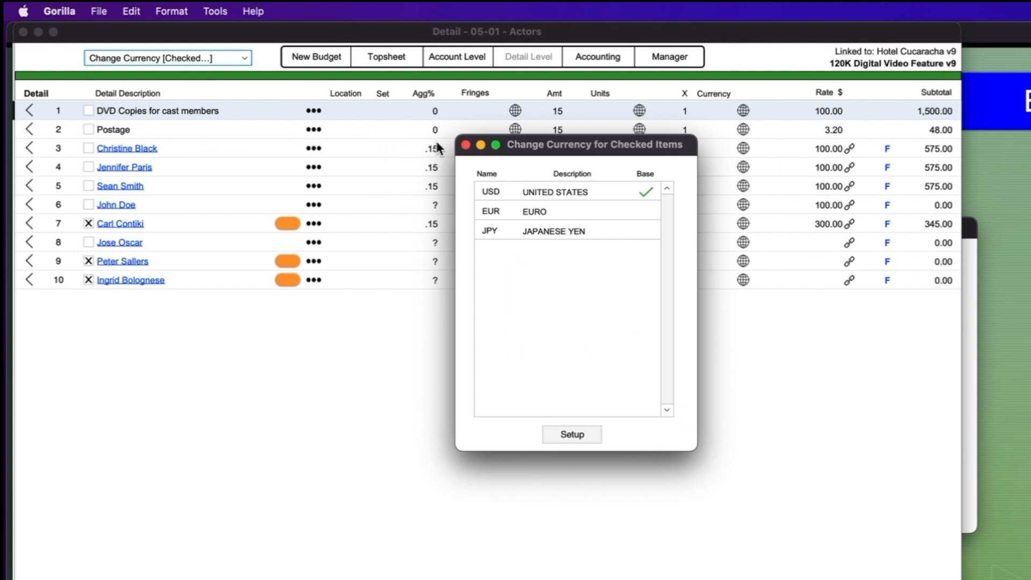
pyautogui.click(465, 144)
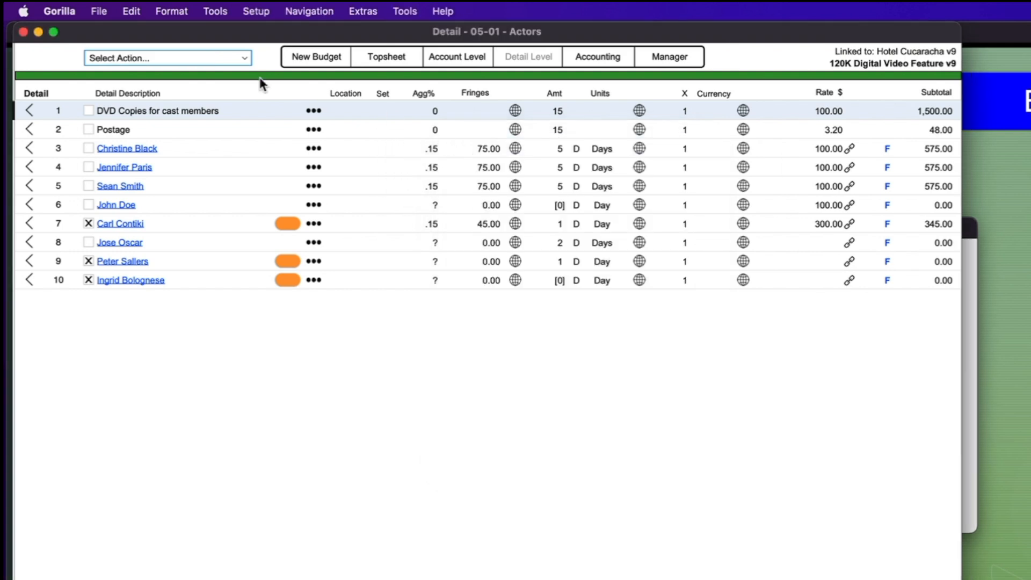
pyautogui.click(151, 59)
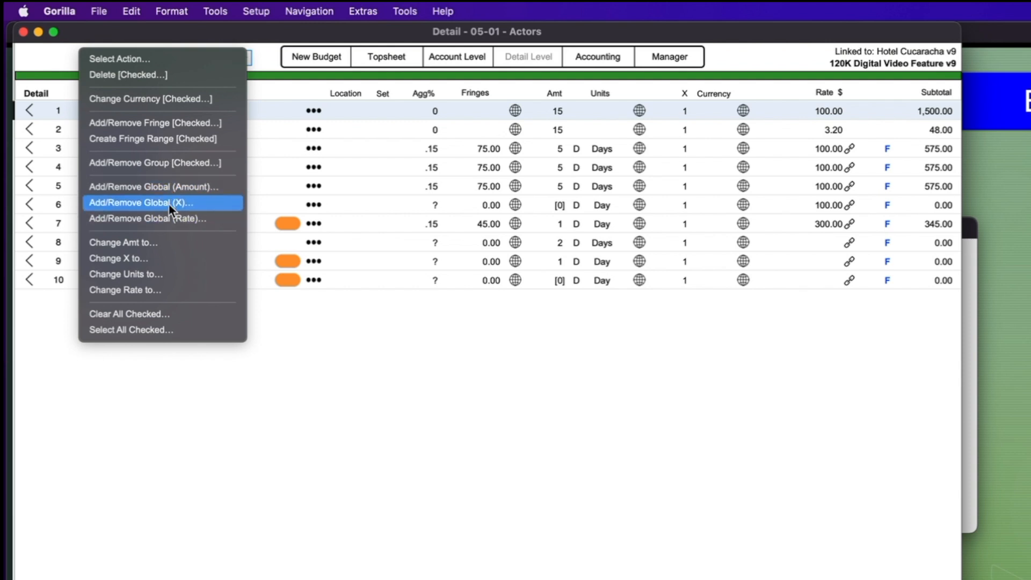
pyautogui.click(172, 218)
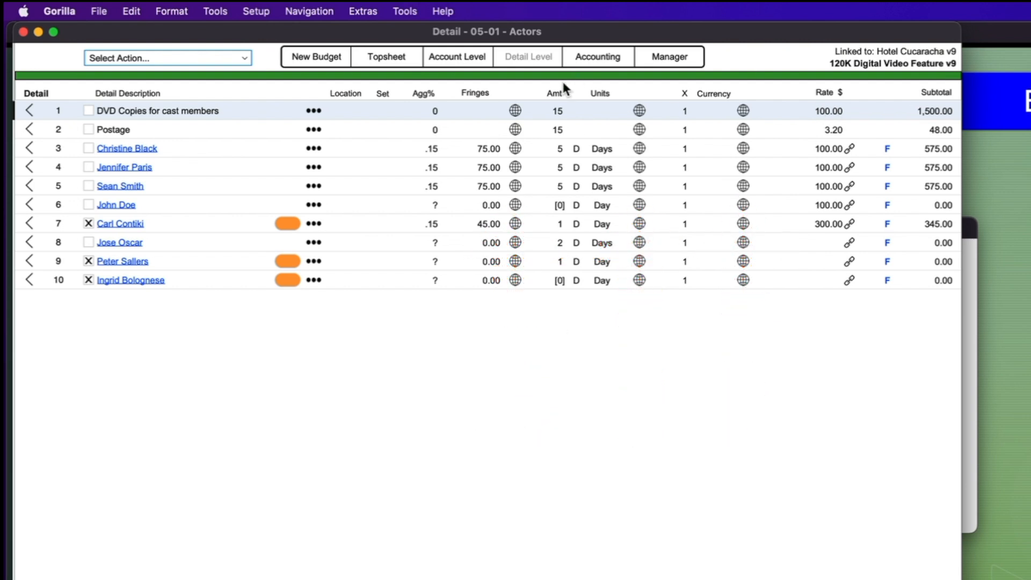
# Uncheck the GEORGIA-tagged lines and check budget rows 3, 4 and 5 instead
pyautogui.click(89, 224)
pyautogui.click(89, 261)
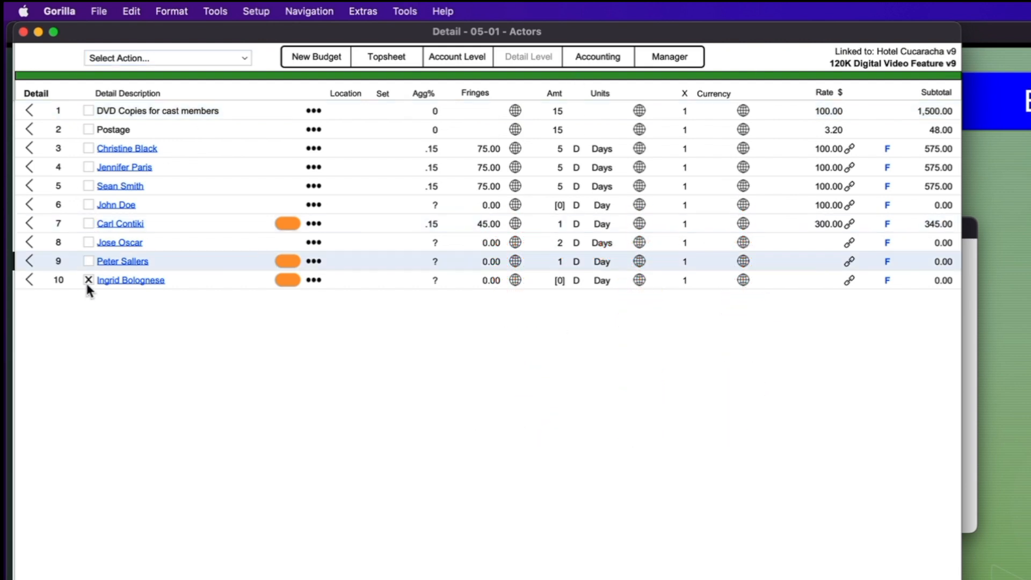
pyautogui.click(89, 280)
pyautogui.click(88, 155)
pyautogui.click(88, 149)
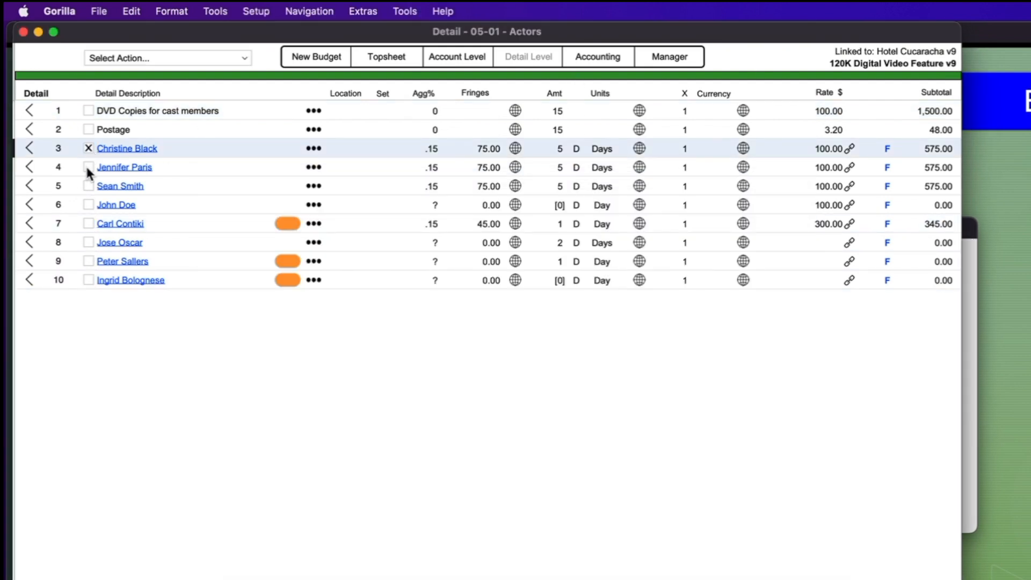
pyautogui.click(88, 167)
pyautogui.click(88, 186)
# Start a new Amount global with code SD and description 'Shoot Days'
pyautogui.click(163, 54)
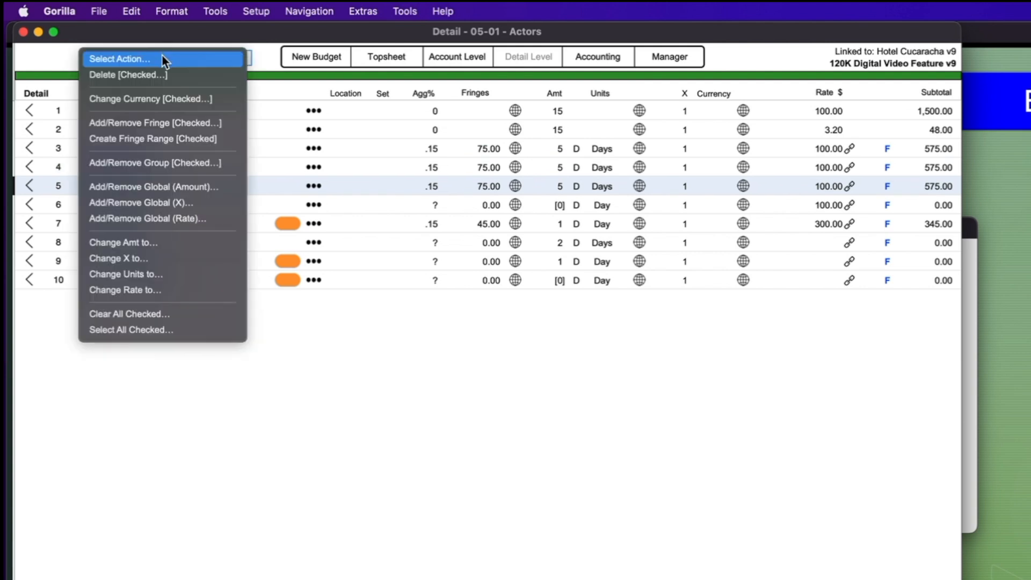
pyautogui.click(162, 188)
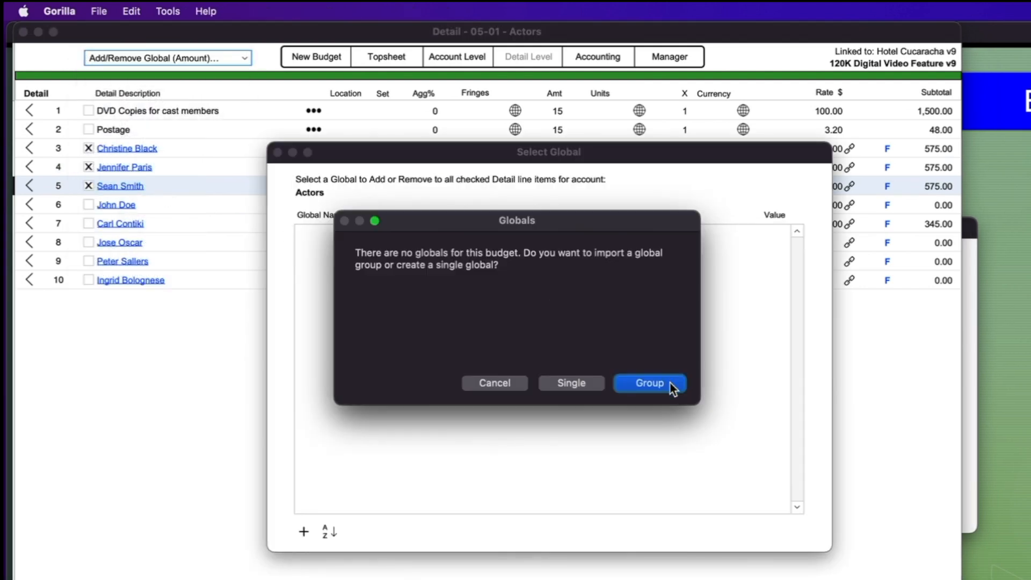
pyautogui.click(564, 384)
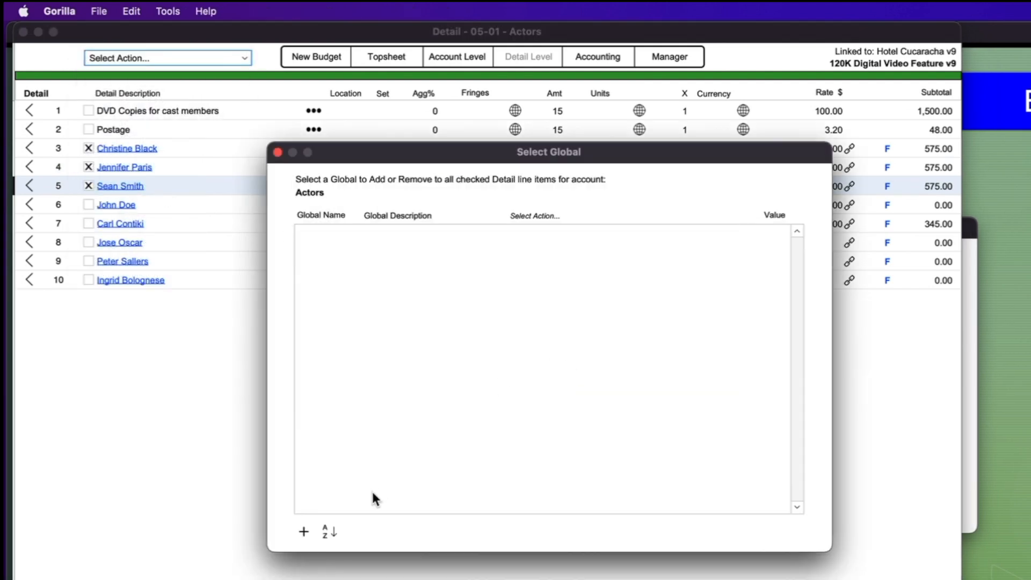
pyautogui.click(304, 531)
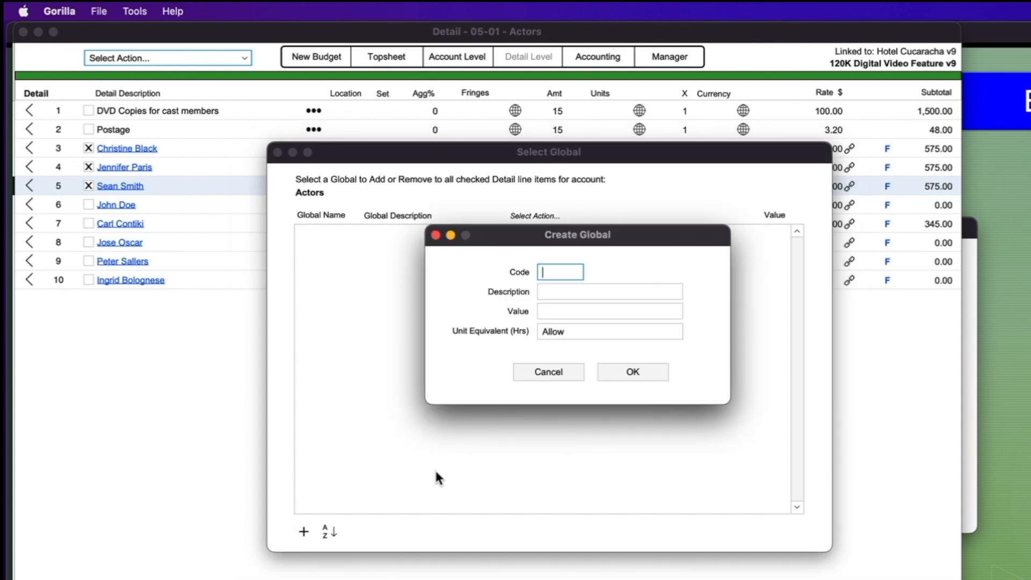
pyautogui.write('SD')
pyautogui.click(591, 296)
pyautogui.write('Shoot Days')
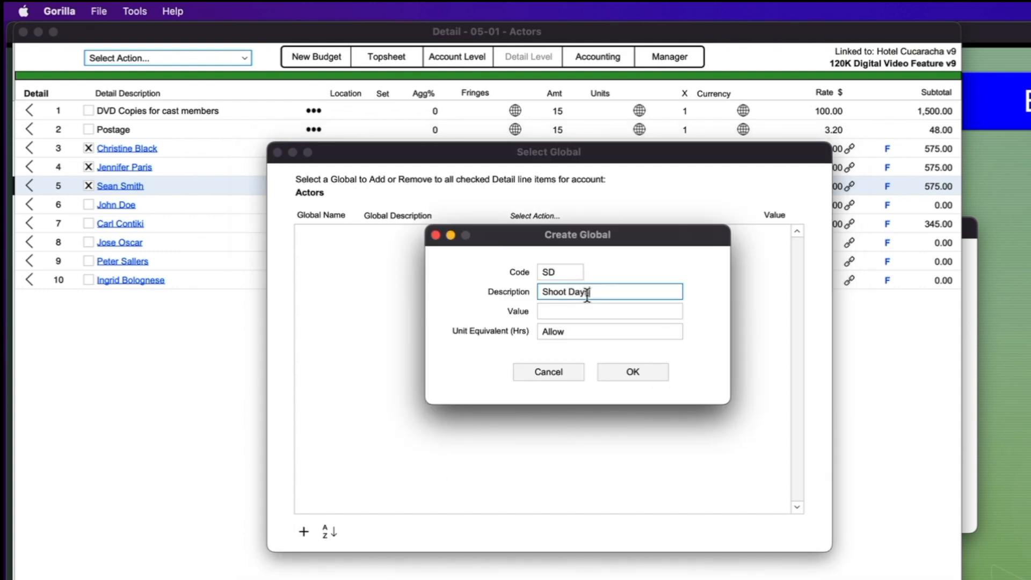
pyautogui.click(579, 310)
# Give the SD global a value of 10 in Days, save it, and apply it to rows 3–5
pyautogui.write('10')
pyautogui.doubleClick(570, 325)
pyautogui.write('D')
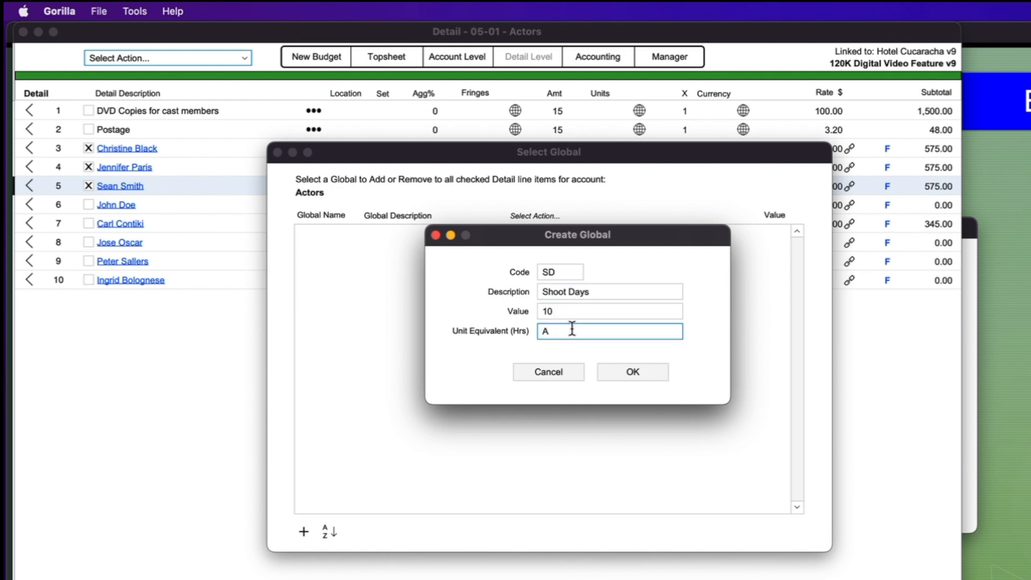
pyautogui.write('ays')
pyautogui.press('Return')
pyautogui.click(649, 372)
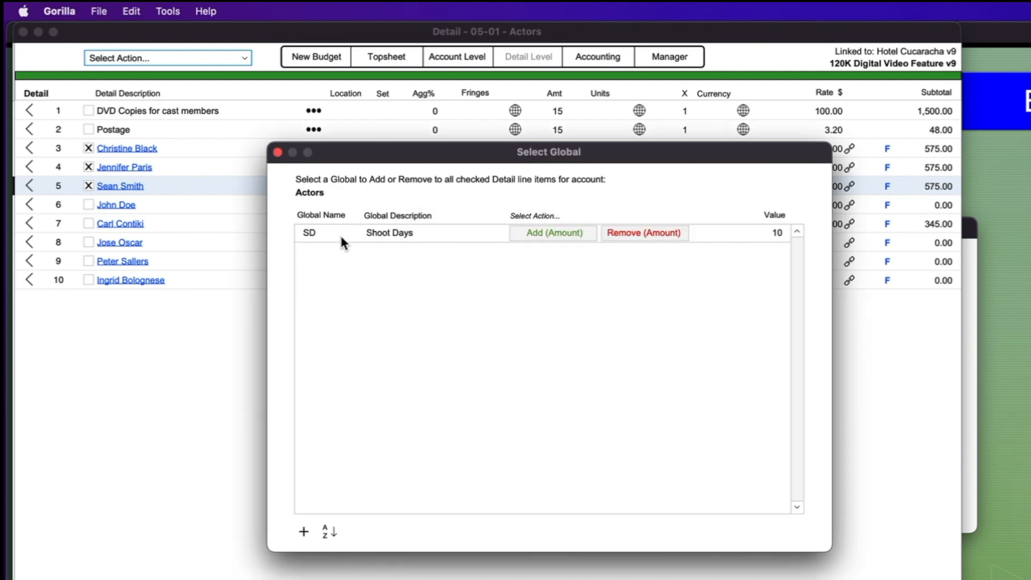
pyautogui.moveTo(639, 152); pyautogui.dragTo(524, 239)
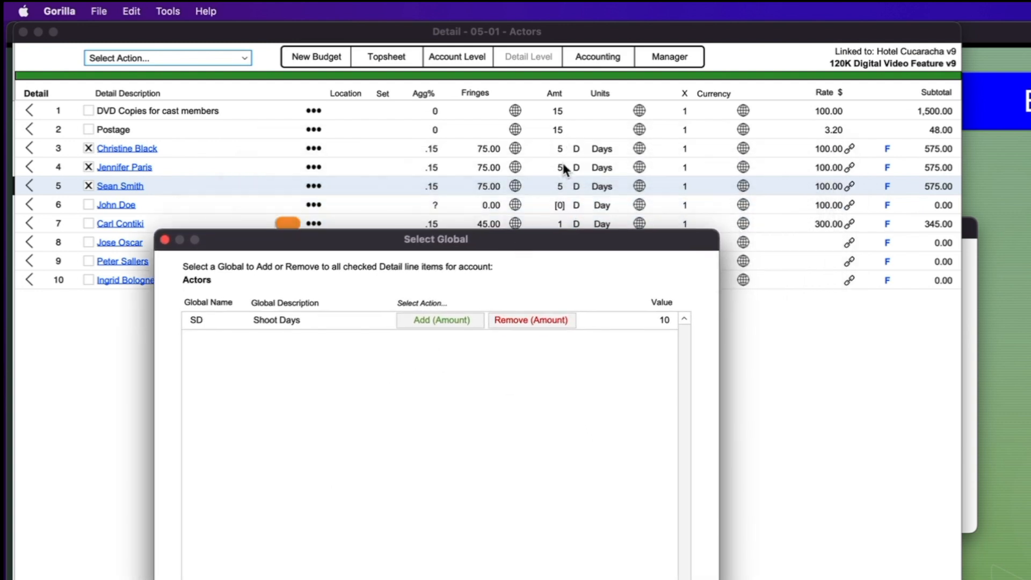
pyautogui.click(541, 230)
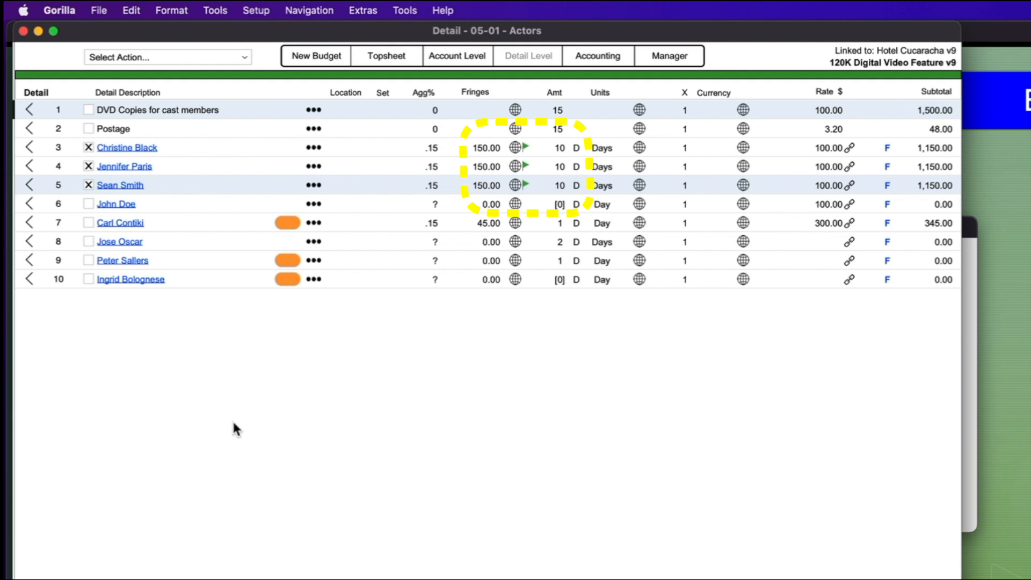
pyautogui.click(128, 60)
pyautogui.click(117, 75)
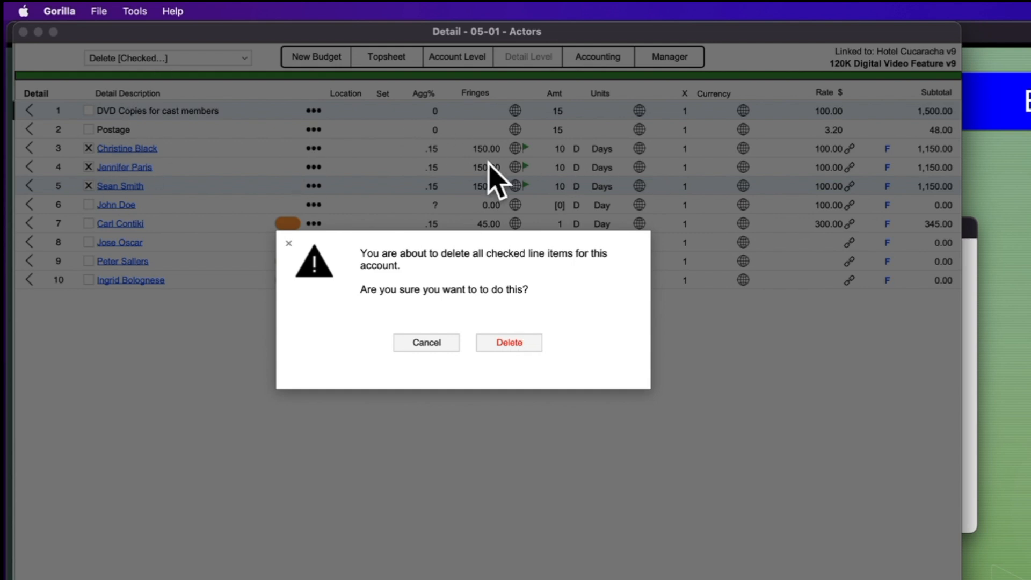
pyautogui.click(427, 343)
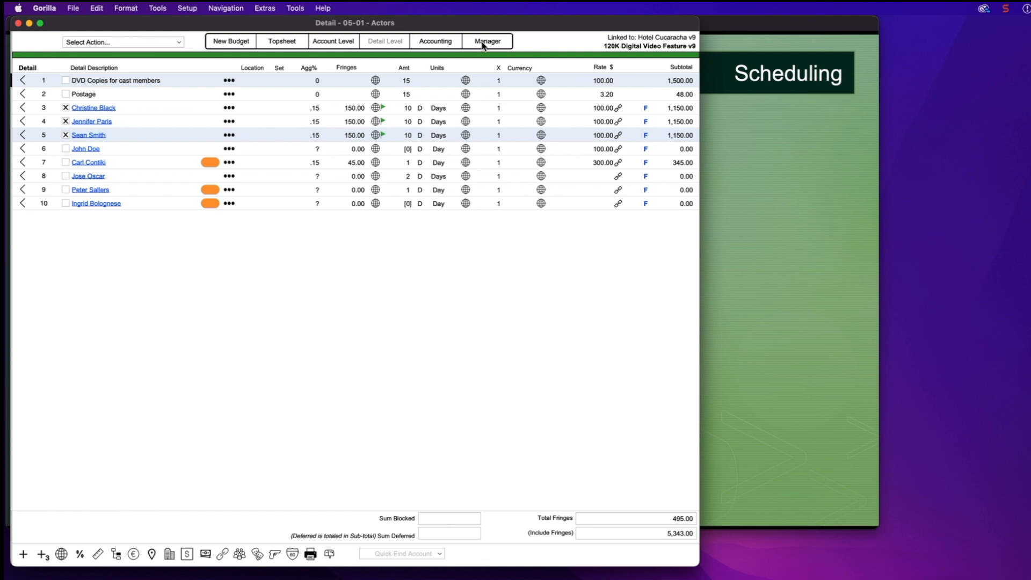
# Open the Hotel Cucaracha v9 schedule from the Manager and show its stripboard
pyautogui.click(485, 44)
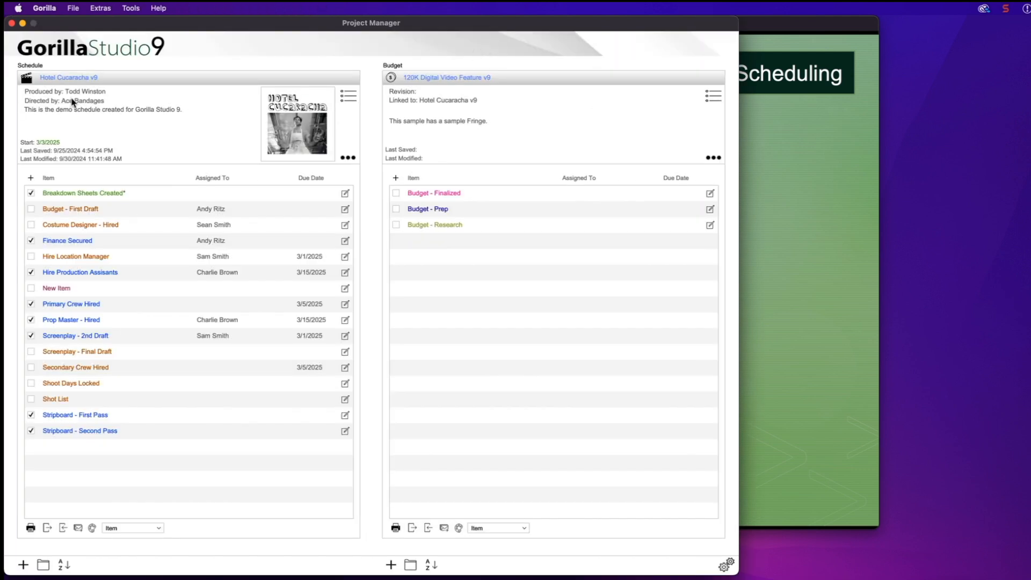
pyautogui.click(56, 79)
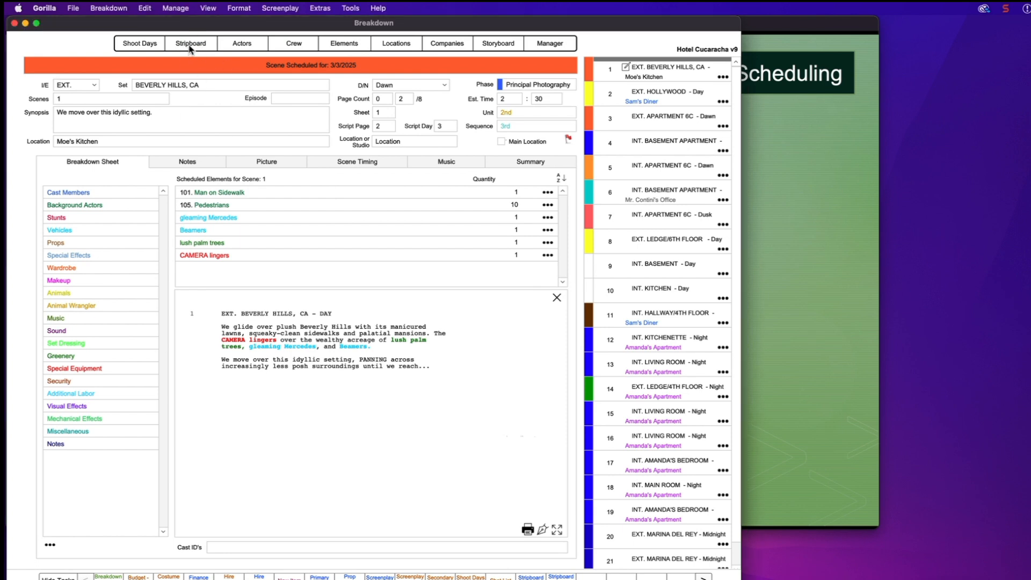
pyautogui.click(190, 45)
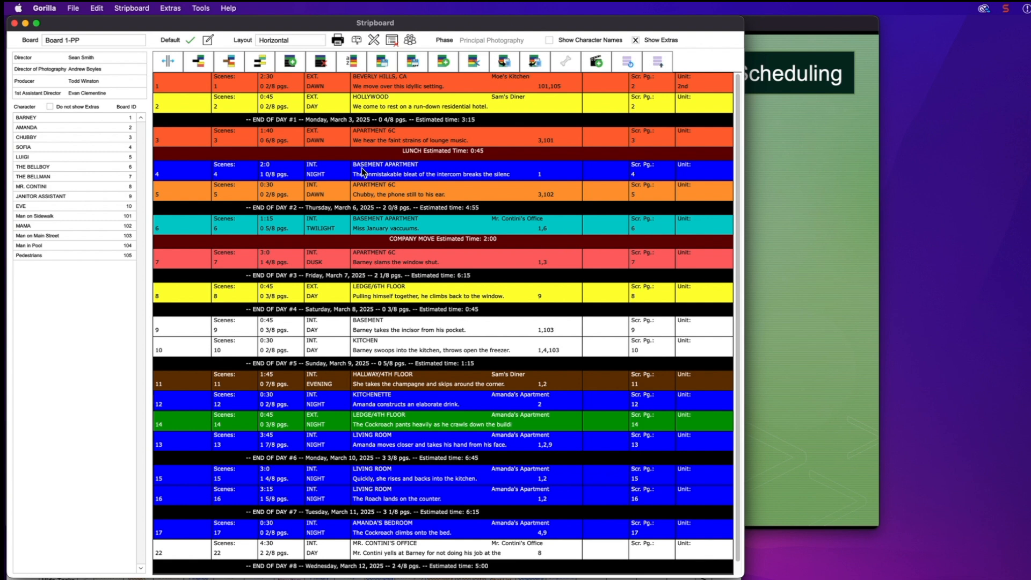
# Check which scenes BARNEY appears in on the Element Info Scenes tab, then close it
pyautogui.doubleClick(29, 119)
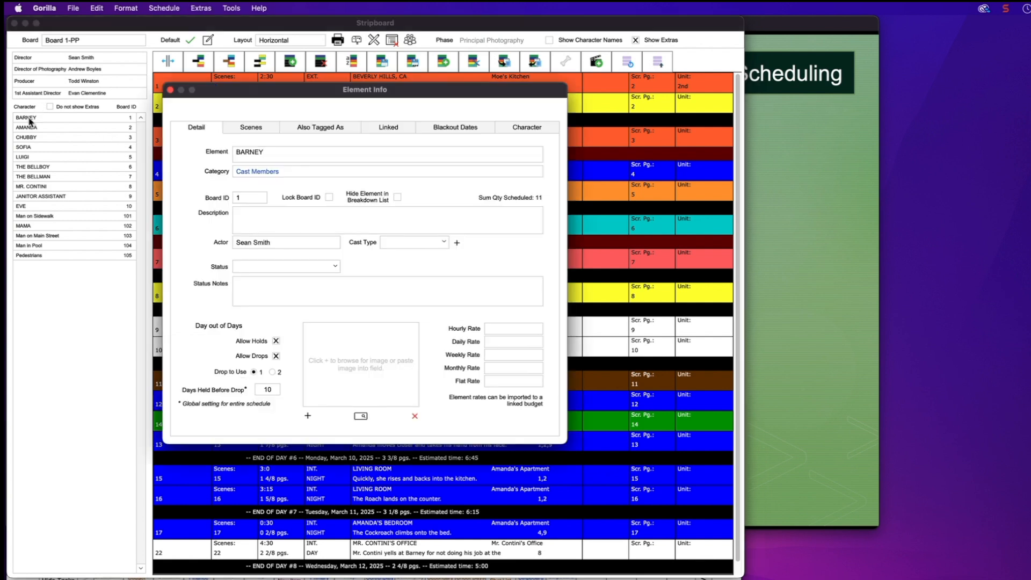
pyautogui.click(248, 128)
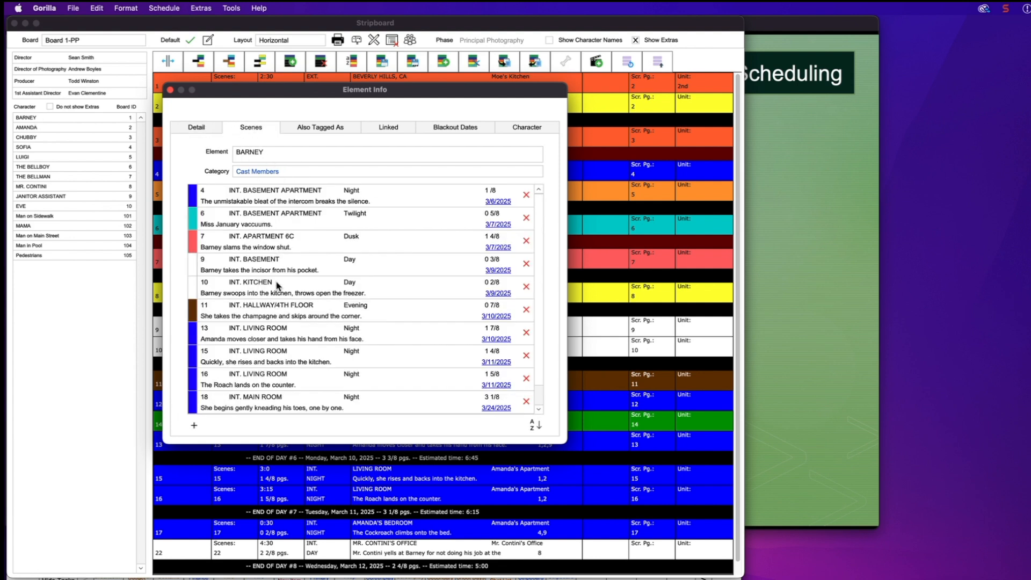
pyautogui.click(171, 90)
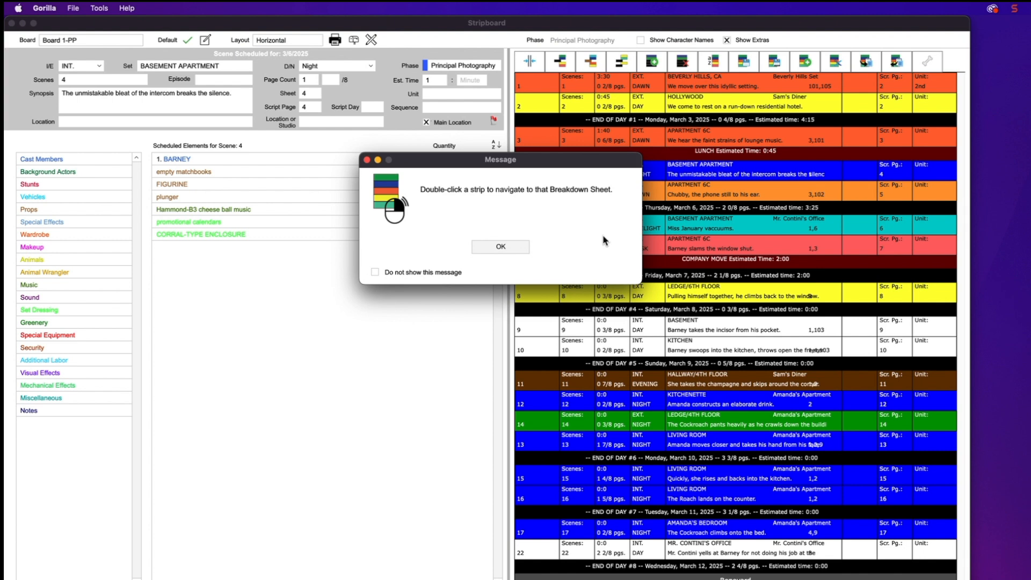
# Widen the stripboard and drag the scene 4 strip up to sit right after scene 1
pyautogui.click(499, 248)
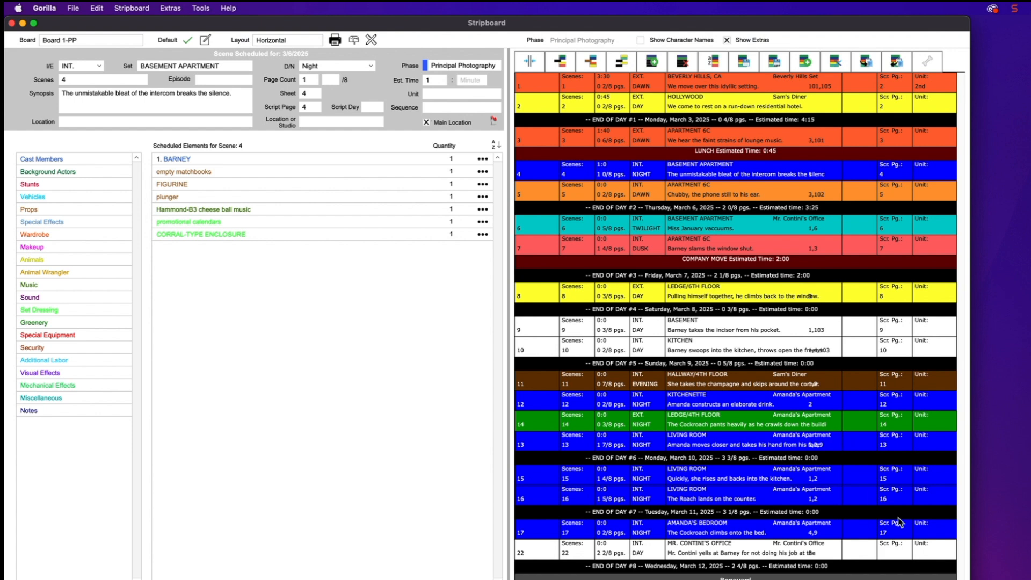
pyautogui.moveTo(970, 579); pyautogui.dragTo(1030, 579)
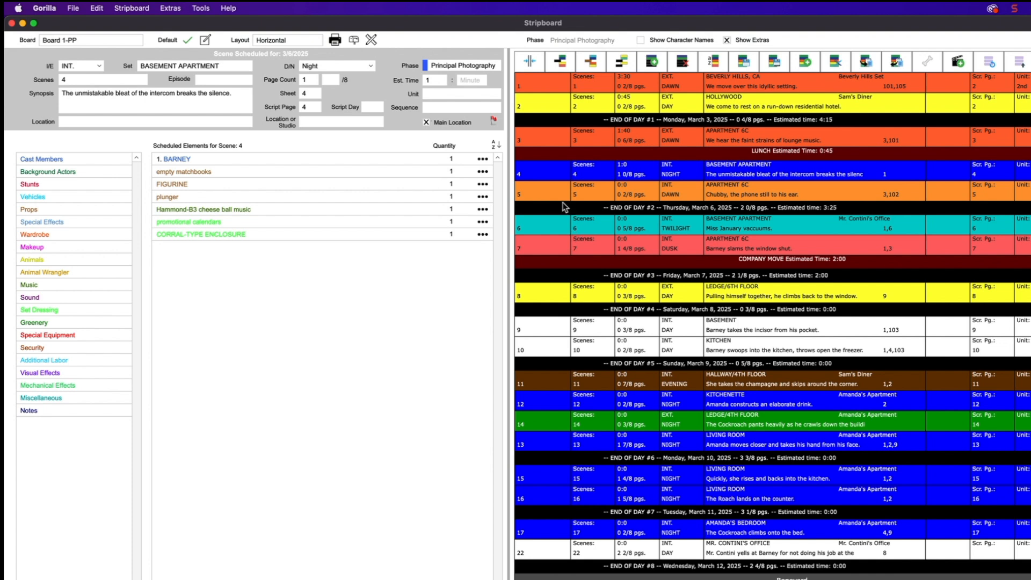
pyautogui.click(550, 177)
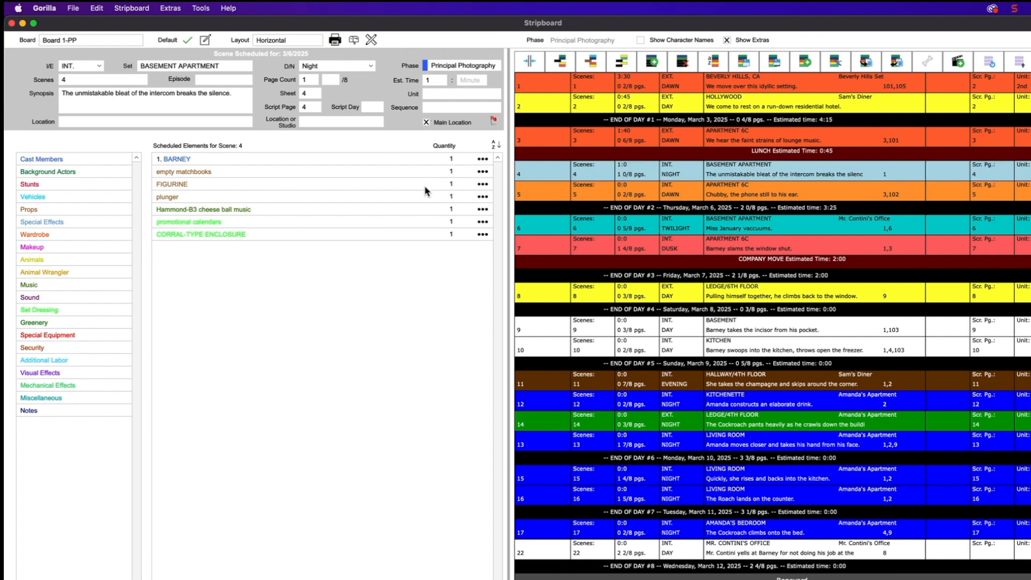
pyautogui.moveTo(611, 172); pyautogui.dragTo(606, 136)
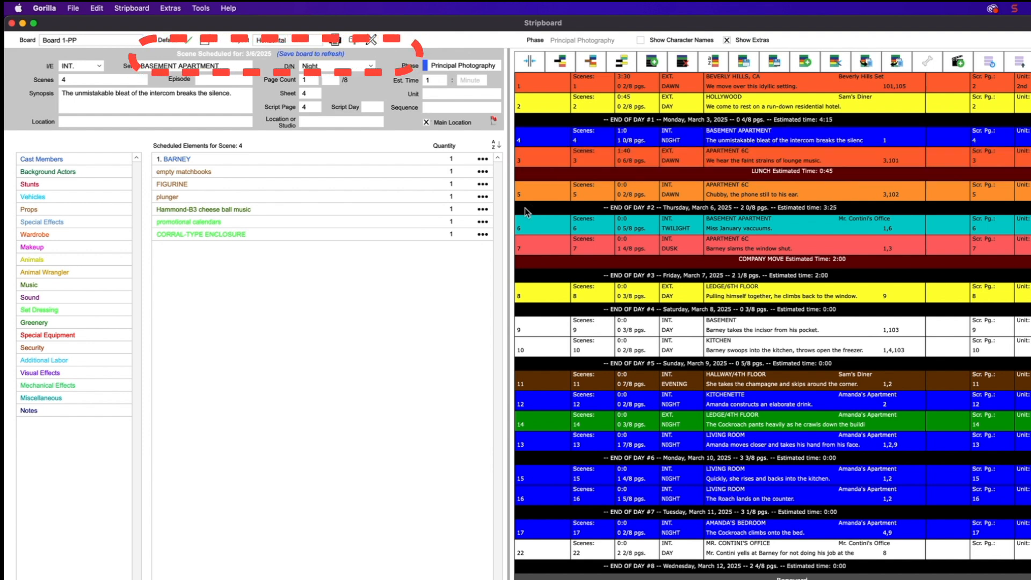
pyautogui.moveTo(709, 137); pyautogui.dragTo(710, 100)
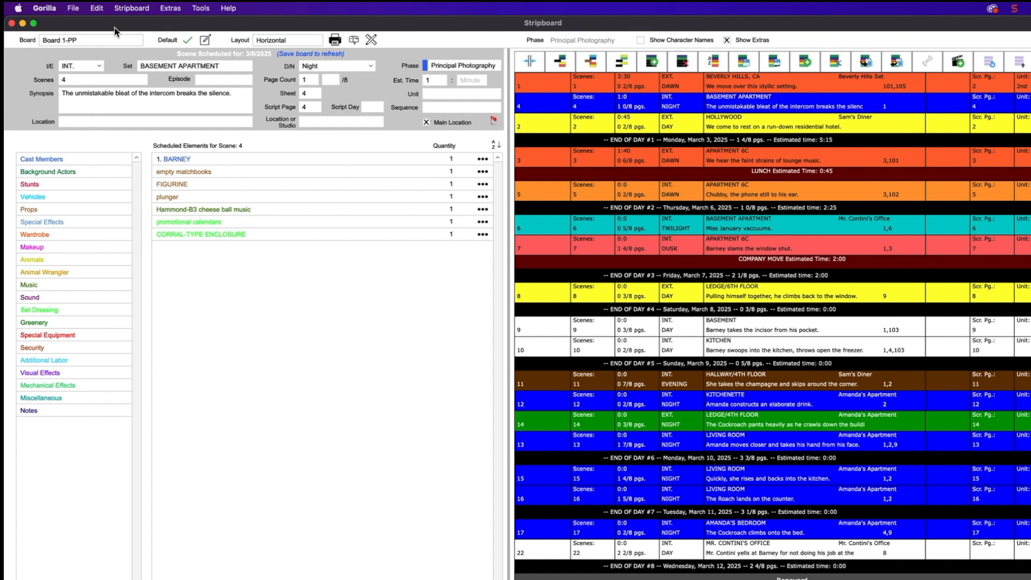
pyautogui.moveTo(117, 29); pyautogui.dragTo(336, 133)
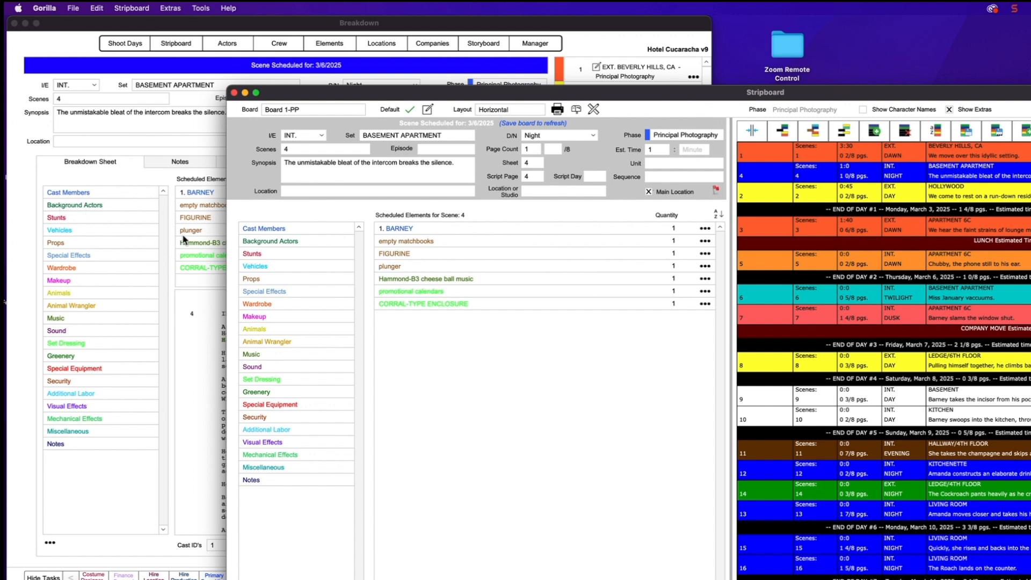
# Add CHUBBY to scene 4's cast members
pyautogui.moveTo(365, 92); pyautogui.dragTo(312, 22)
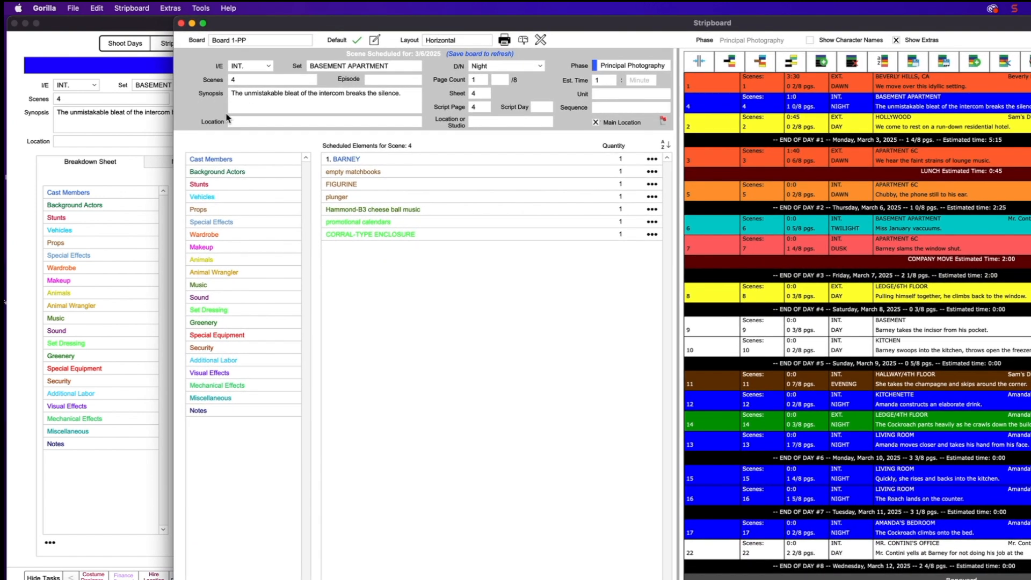
pyautogui.doubleClick(208, 158)
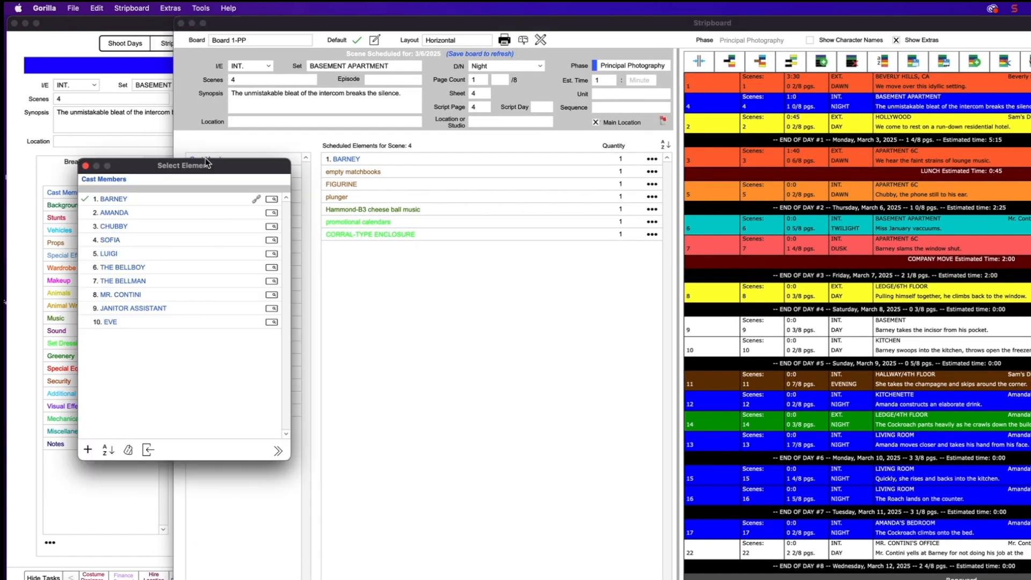
pyautogui.moveTo(141, 165); pyautogui.dragTo(395, 213)
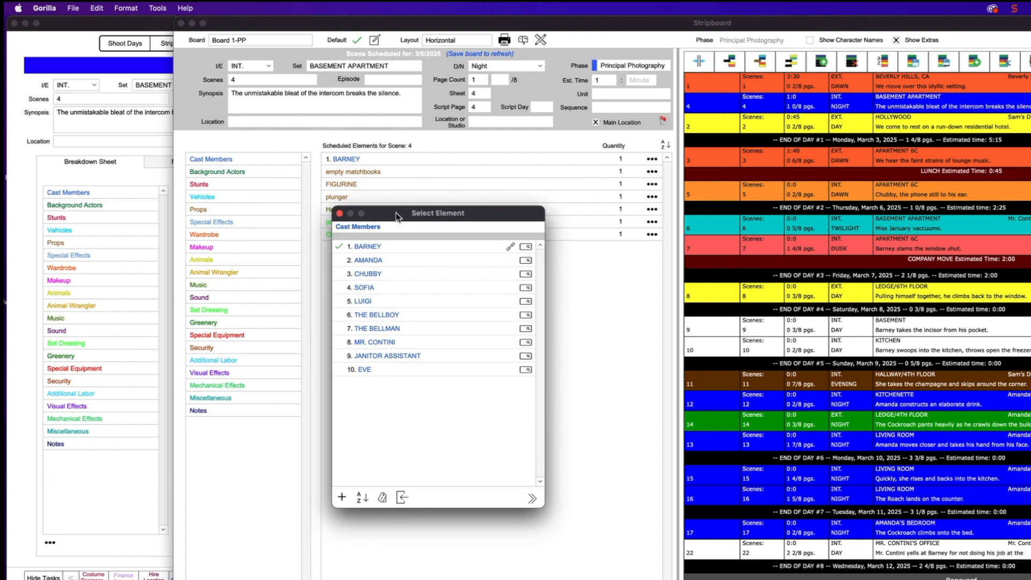
pyautogui.doubleClick(371, 274)
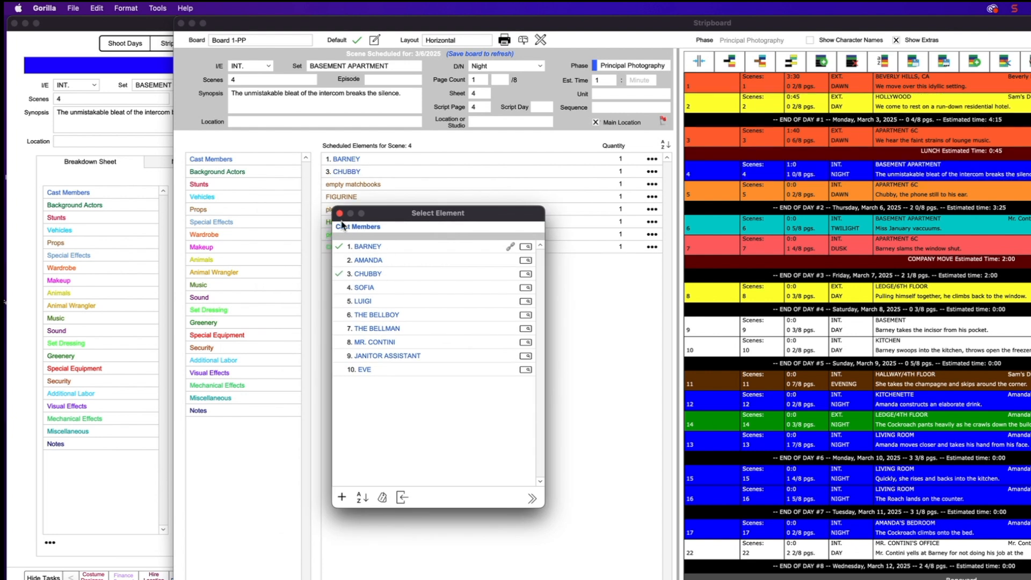
pyautogui.click(340, 213)
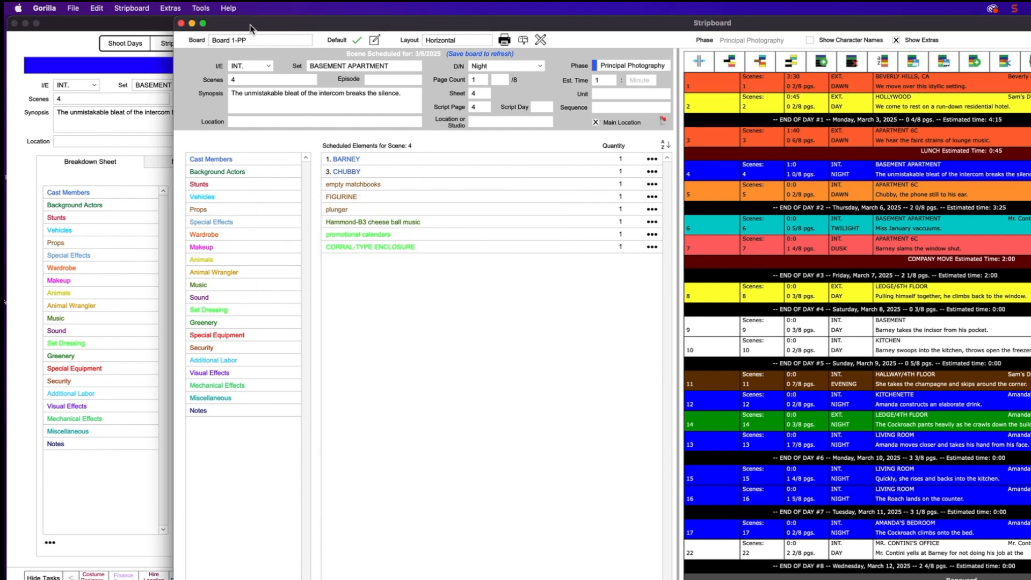
# Add the aquamarine platform shoes to scene 4's wardrobe elements
pyautogui.doubleClick(249, 235)
pyautogui.moveTo(176, 162); pyautogui.dragTo(494, 205)
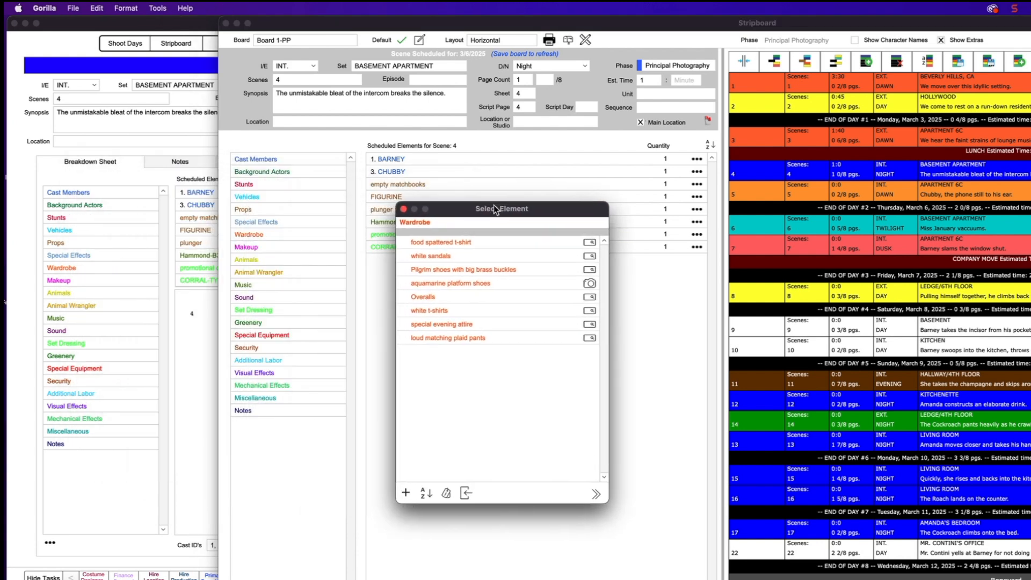
pyautogui.doubleClick(450, 285)
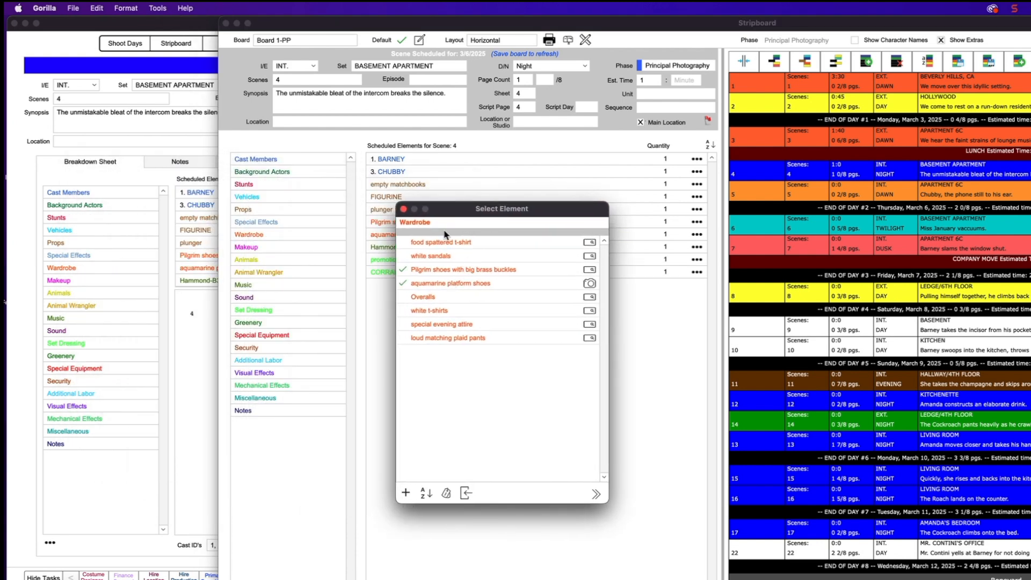
pyautogui.moveTo(442, 214); pyautogui.dragTo(501, 227)
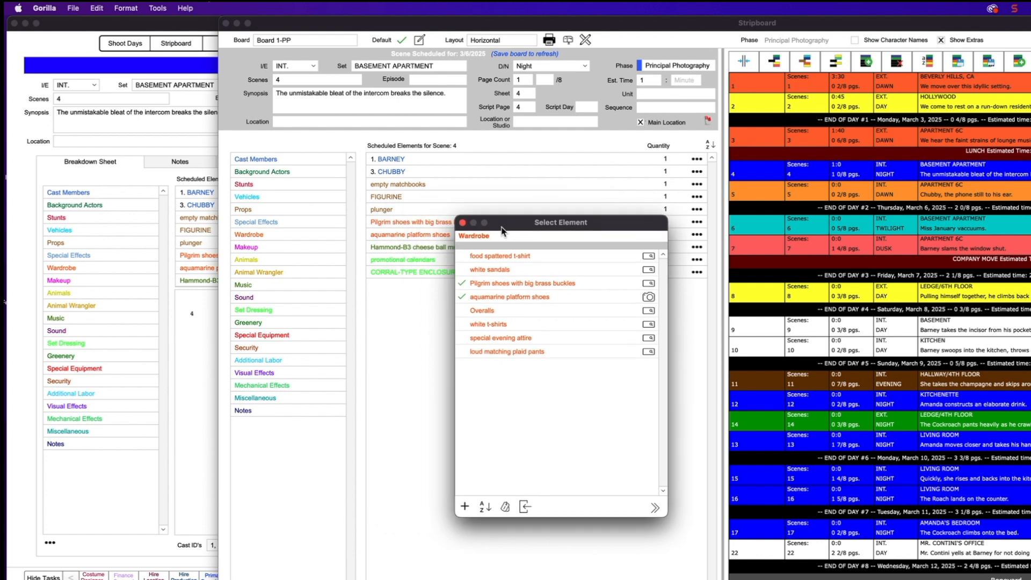
pyautogui.click(463, 223)
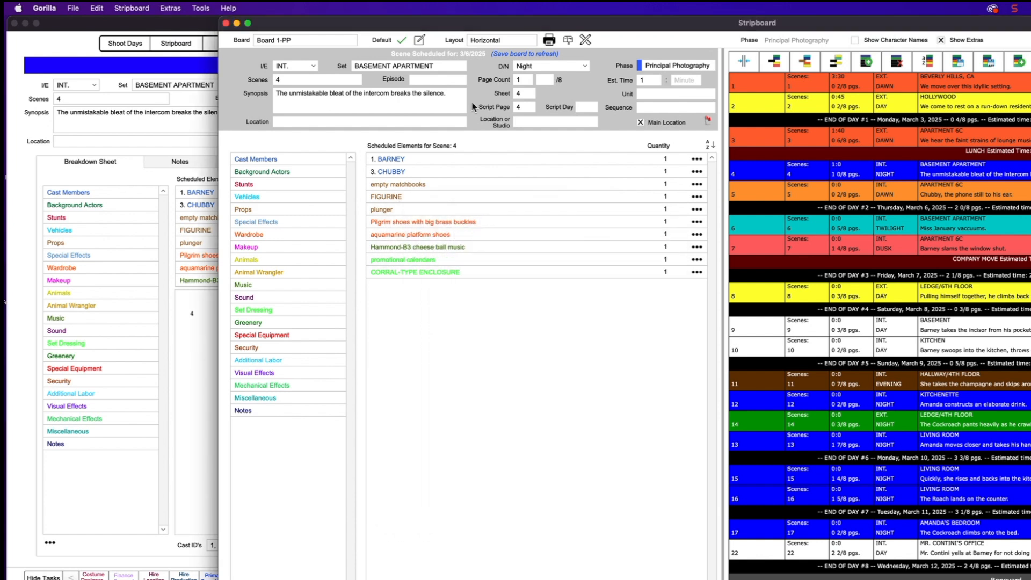
pyautogui.moveTo(478, 33); pyautogui.dragTo(267, 10)
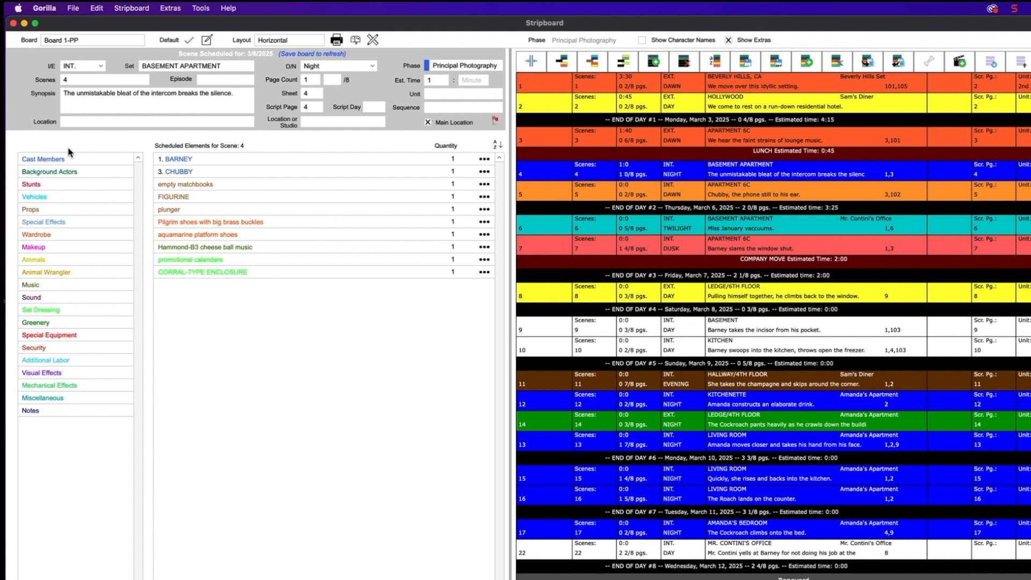
# Renumber scene 4 as 4A and set it to EXT. at Sunset
pyautogui.click(107, 80)
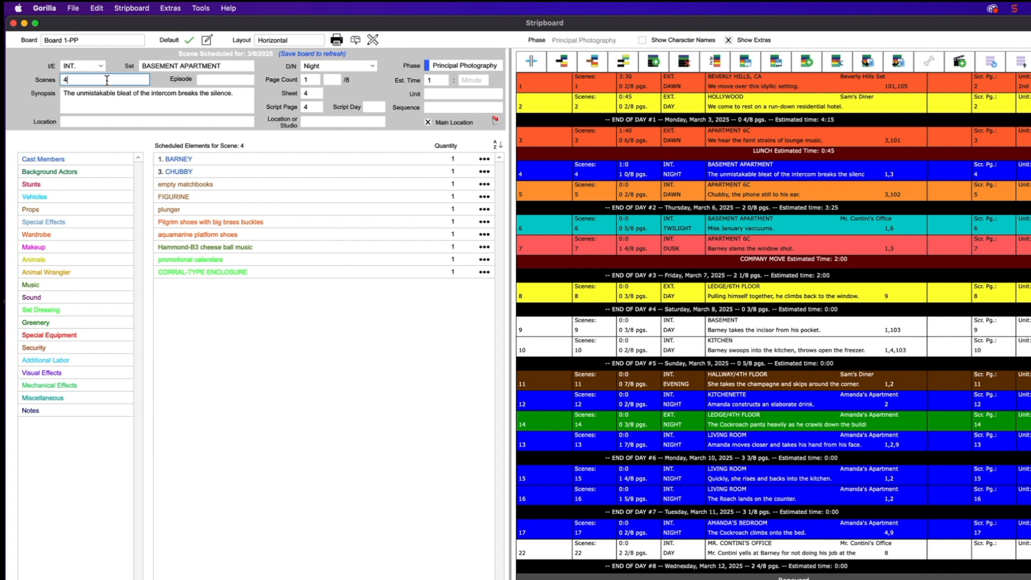
pyautogui.write('A')
pyautogui.click(355, 67)
pyautogui.click(337, 91)
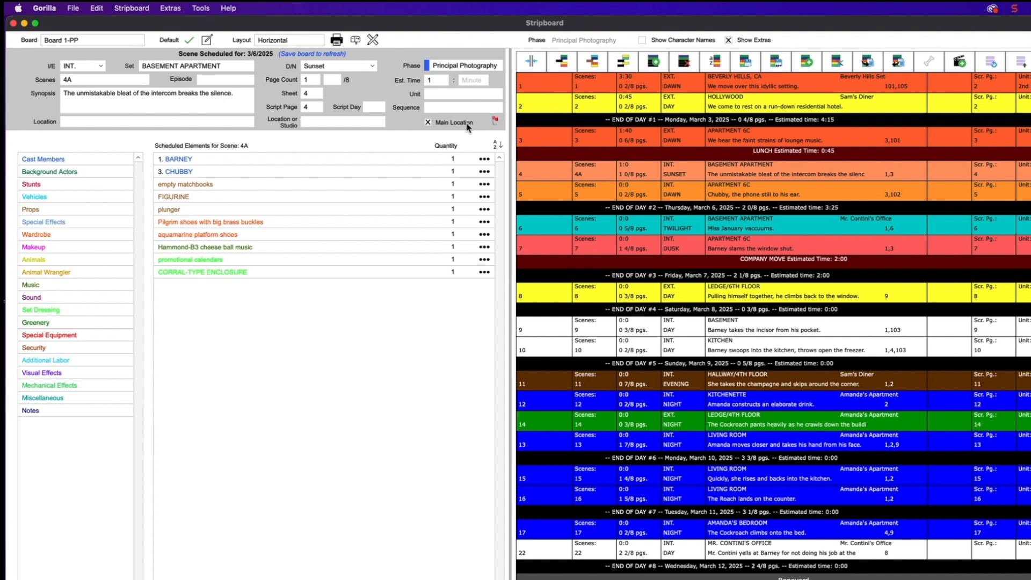
pyautogui.click(70, 67)
pyautogui.click(73, 56)
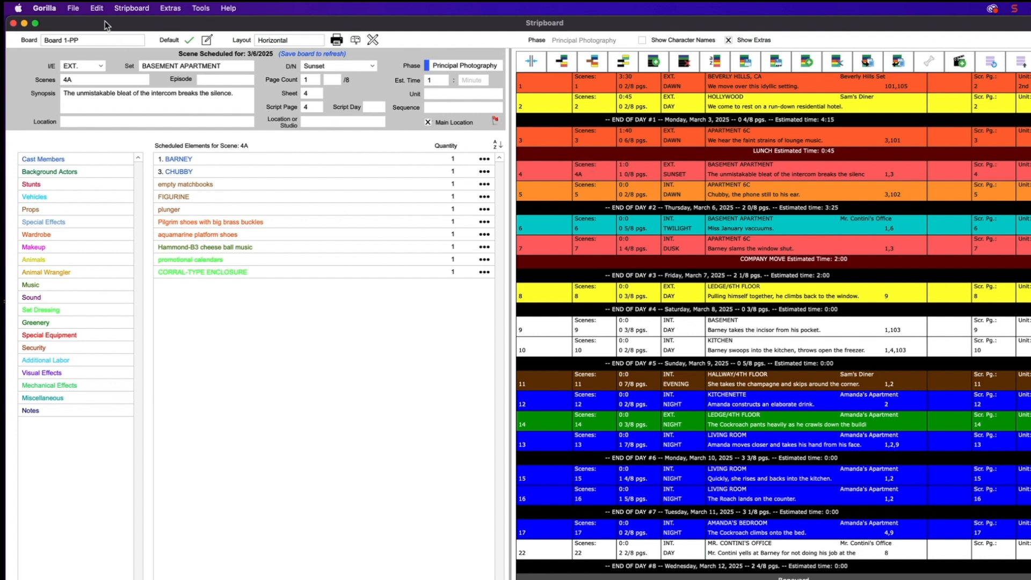
pyautogui.moveTo(106, 25); pyautogui.dragTo(440, 22)
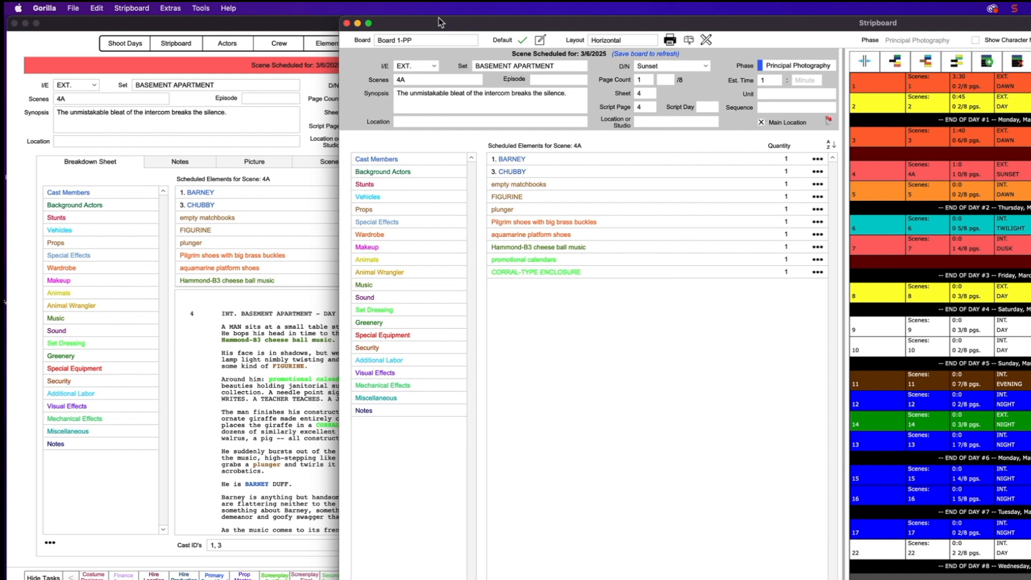
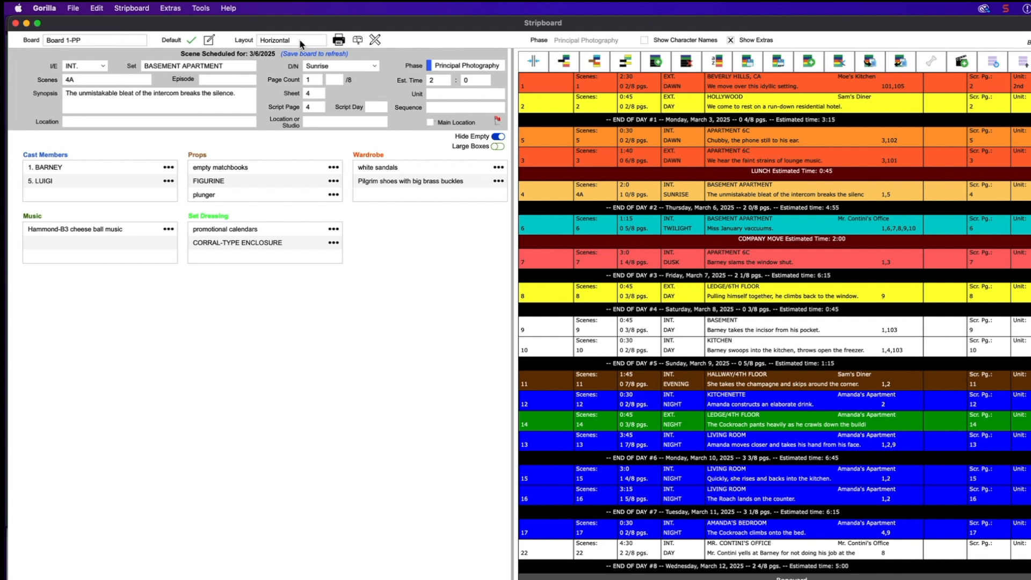
# Switch the stripboard to show strips alongside the cast list and enlarge the window
pyautogui.click(533, 60)
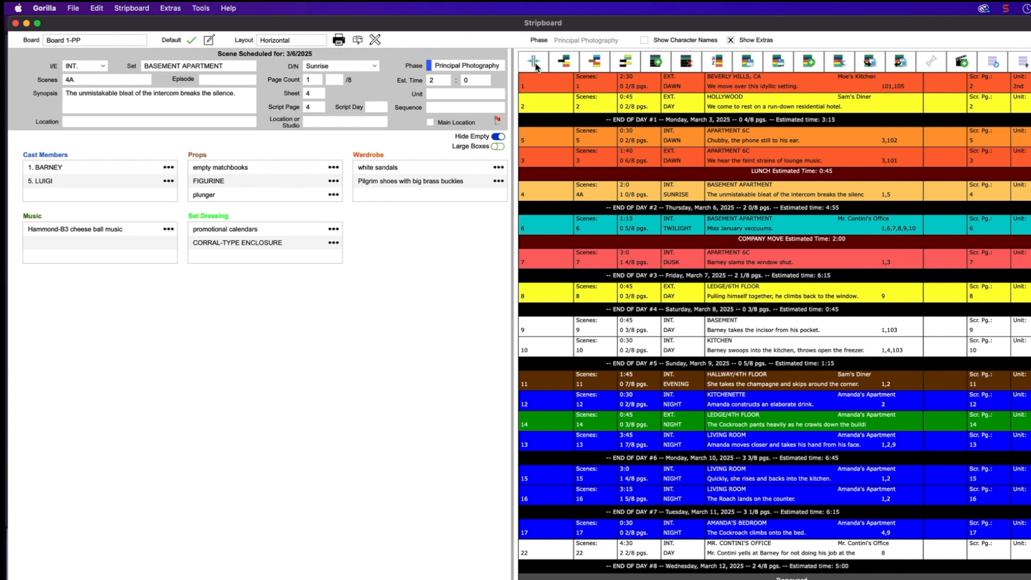
pyautogui.click(535, 64)
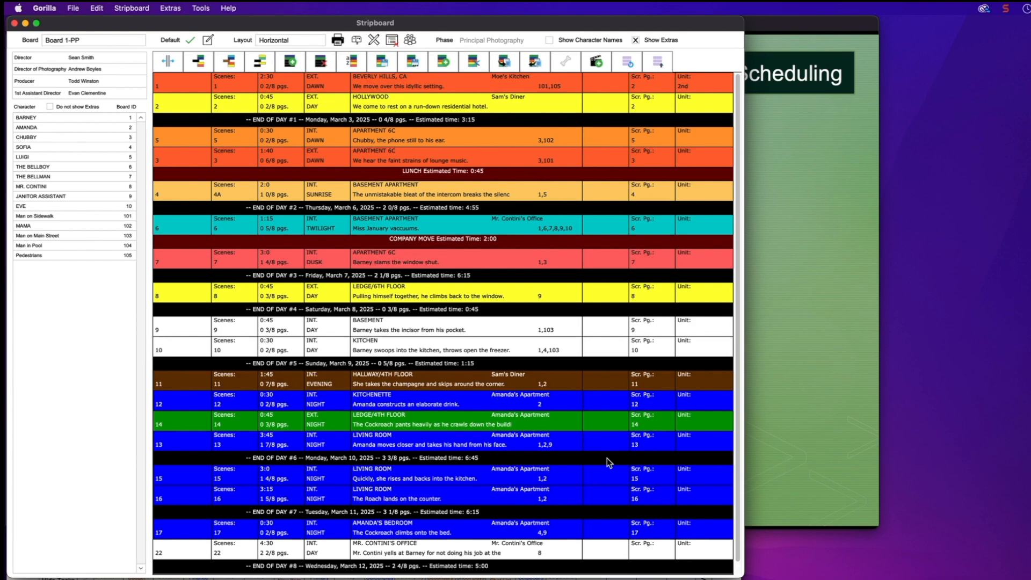
pyautogui.moveTo(743, 576); pyautogui.dragTo(806, 579)
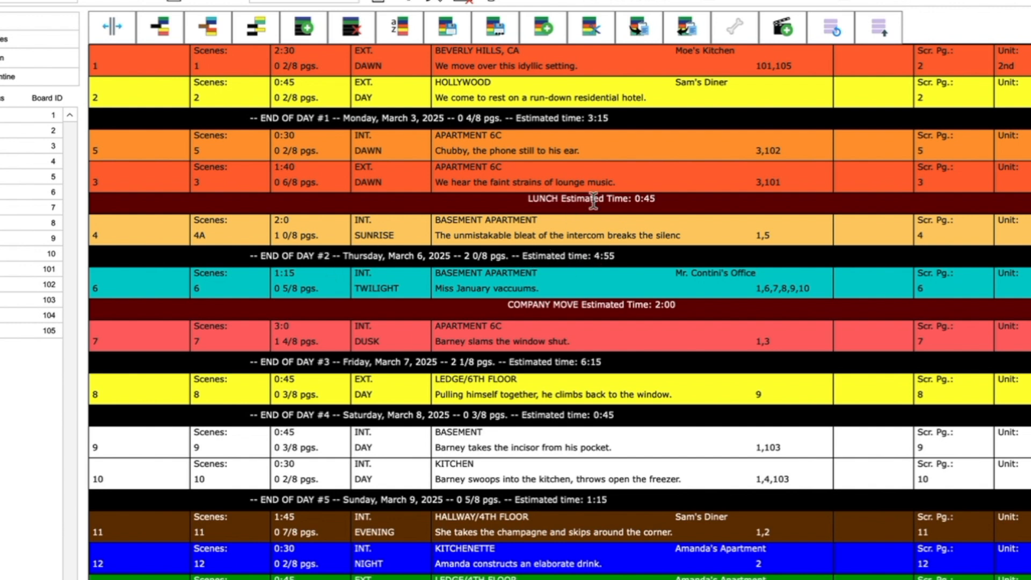
# Set the LUNCH banner's estimated time to 1:45, keeping it between scenes 3 and 4
pyautogui.doubleClick(591, 204)
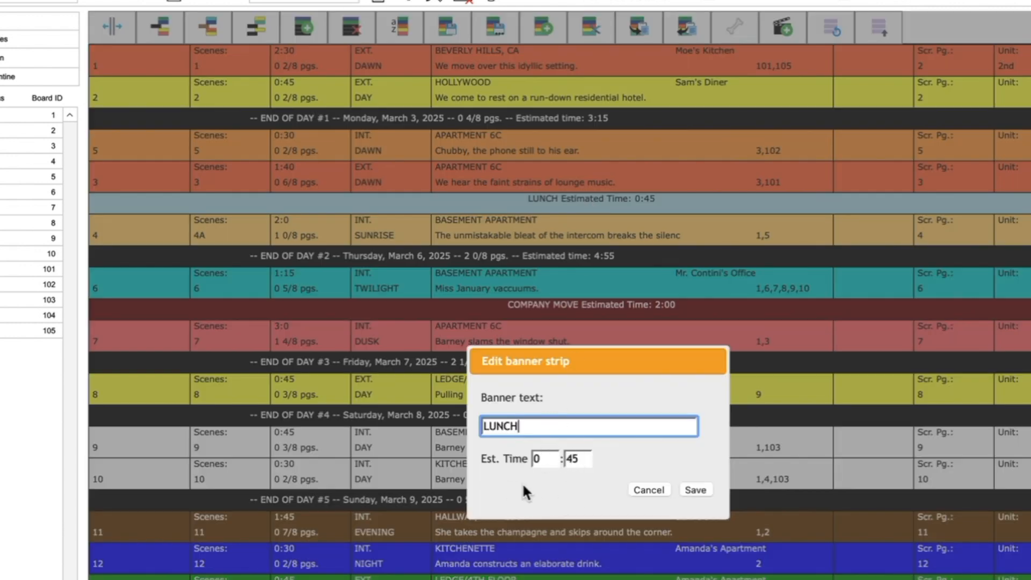
pyautogui.click(545, 458)
pyautogui.write('1')
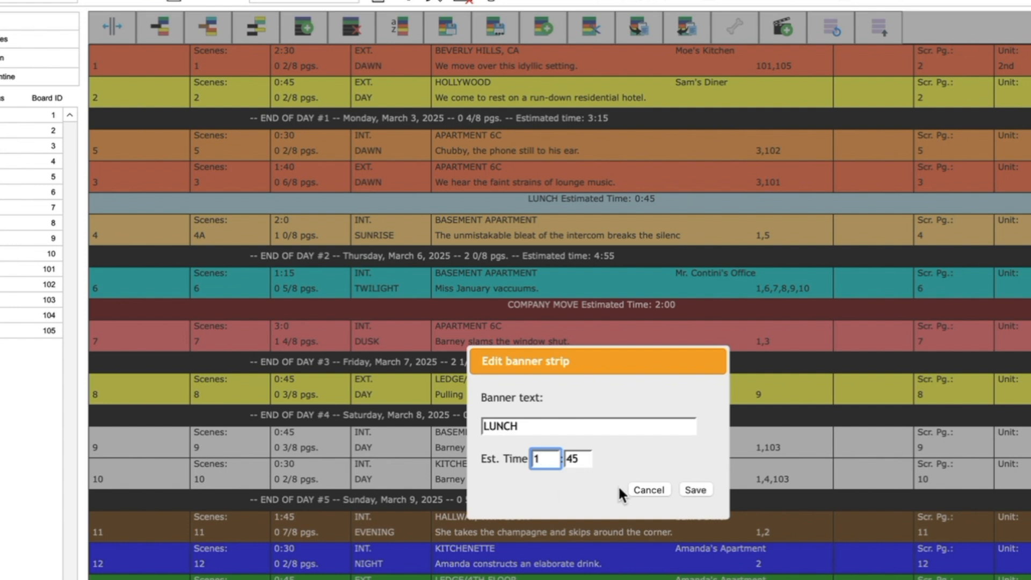
pyautogui.click(708, 490)
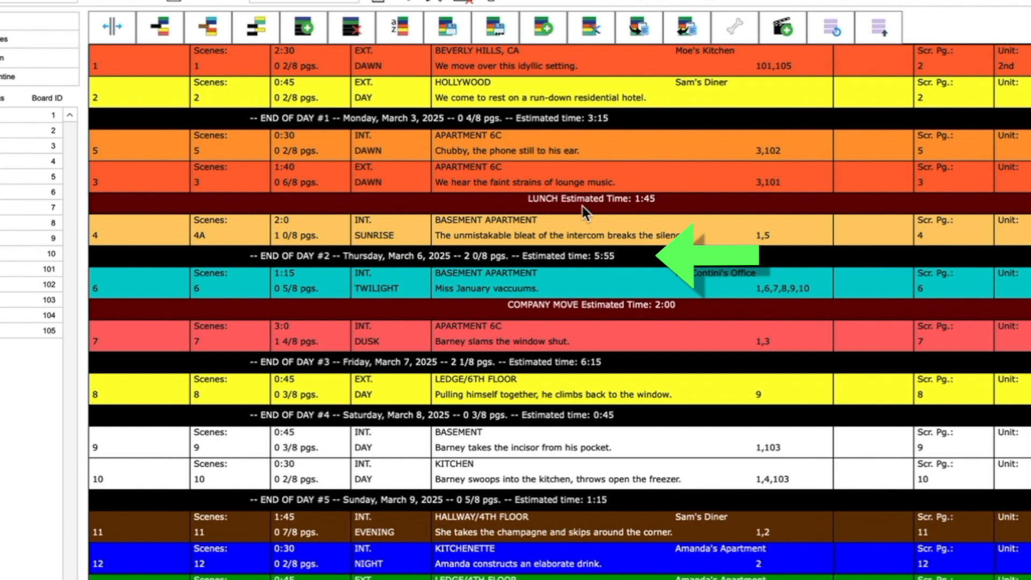
pyautogui.moveTo(582, 205); pyautogui.dragTo(571, 342)
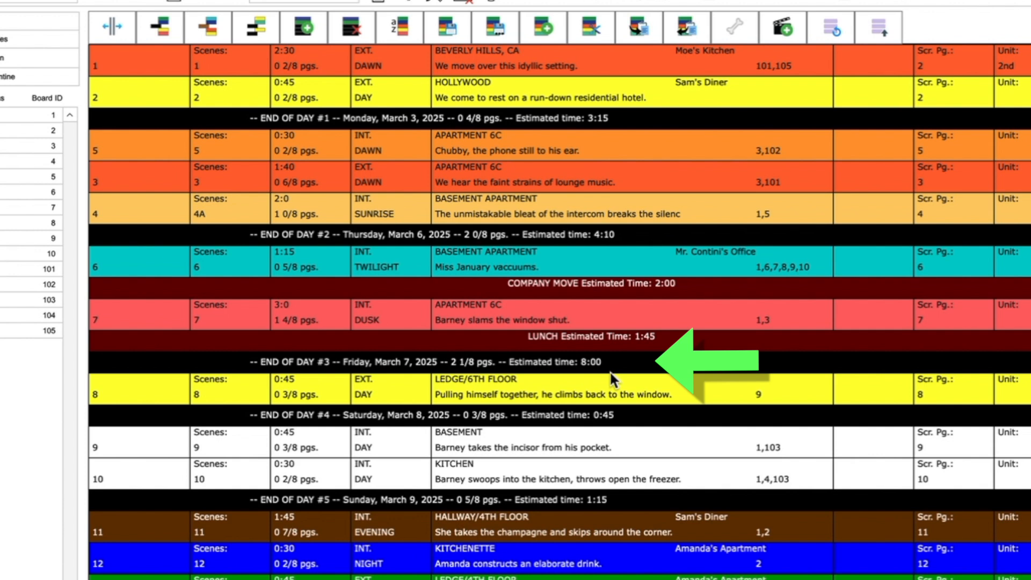
pyautogui.moveTo(608, 346); pyautogui.dragTo(613, 186)
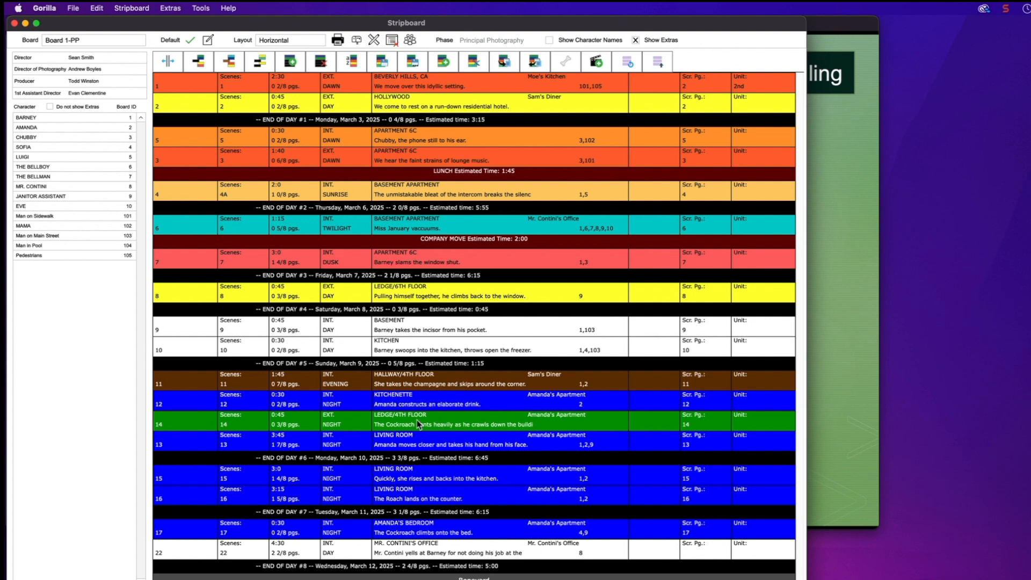
# Insert a 'New Banner' strip after scene 9 with a 45-minute estimated time
pyautogui.click(420, 330)
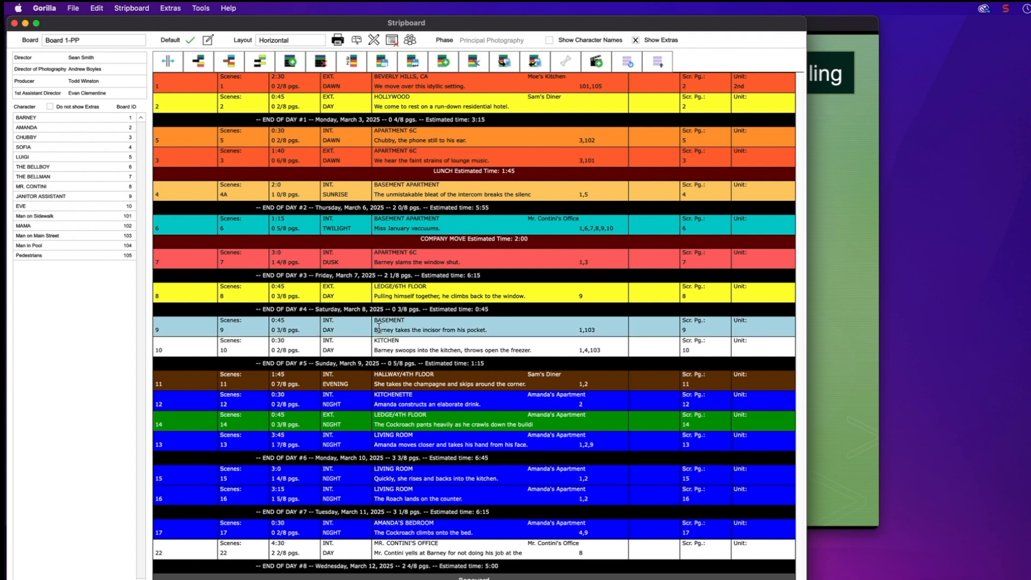
pyautogui.click(229, 63)
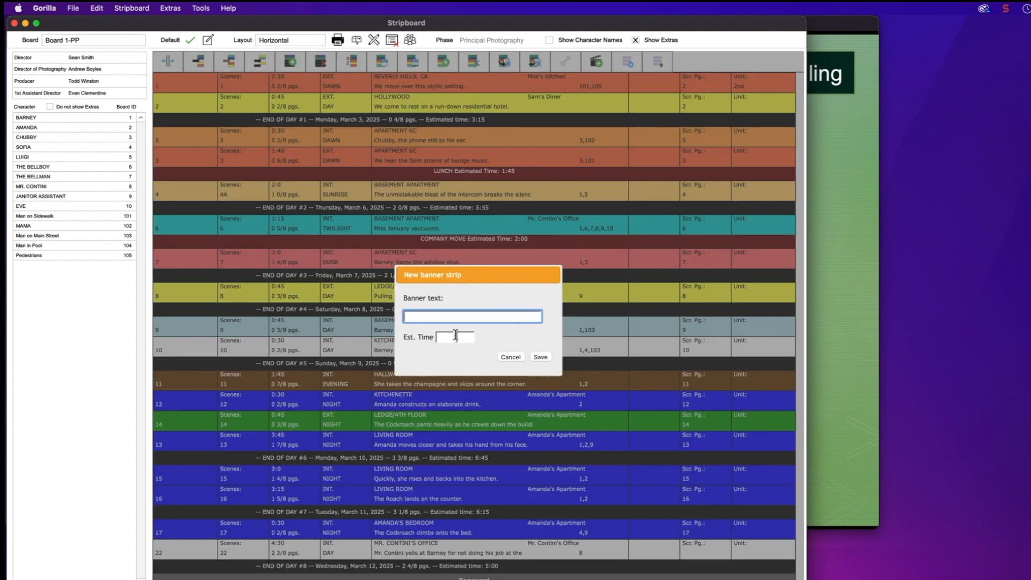
pyautogui.write('New Banner')
pyautogui.click(461, 338)
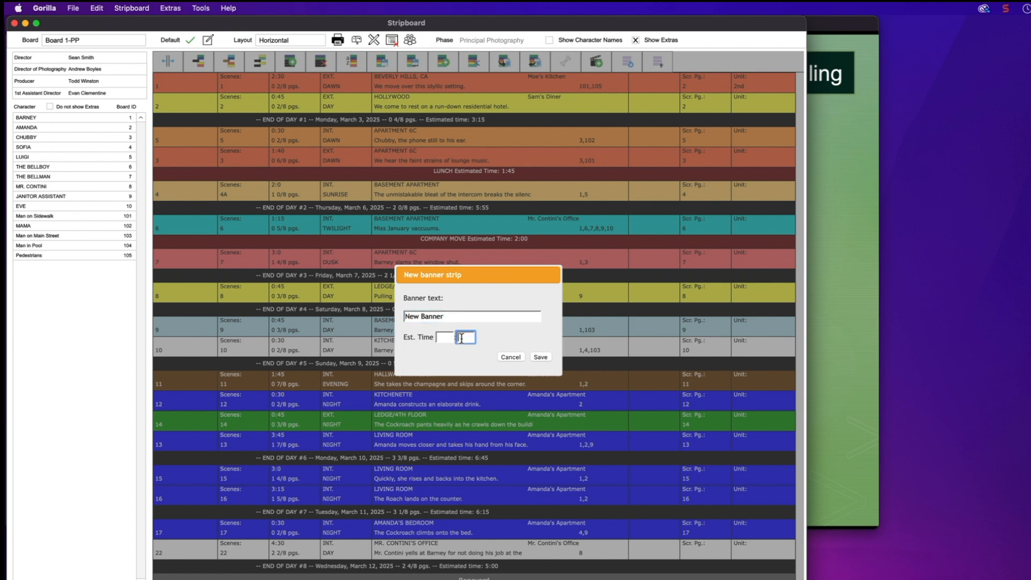
pyautogui.write('45')
pyautogui.click(540, 357)
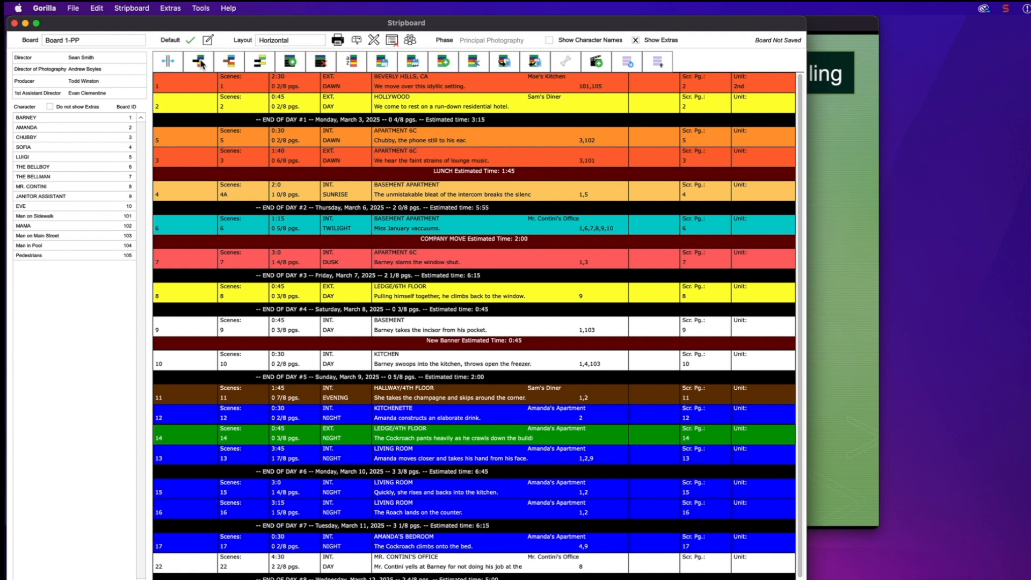
# Preview both pages of the Board 1-PP stripboard report
pyautogui.click(338, 40)
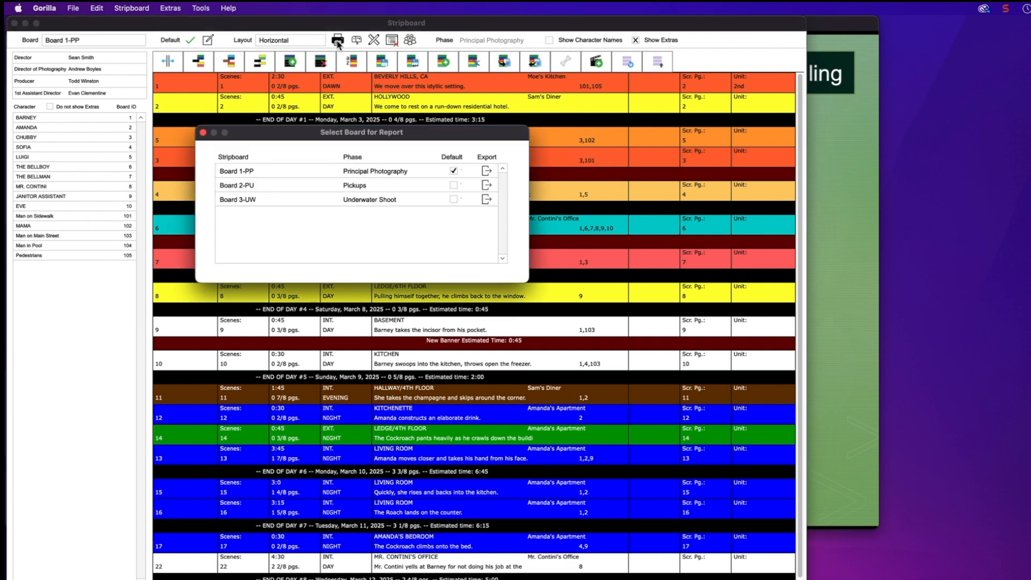
pyautogui.click(348, 173)
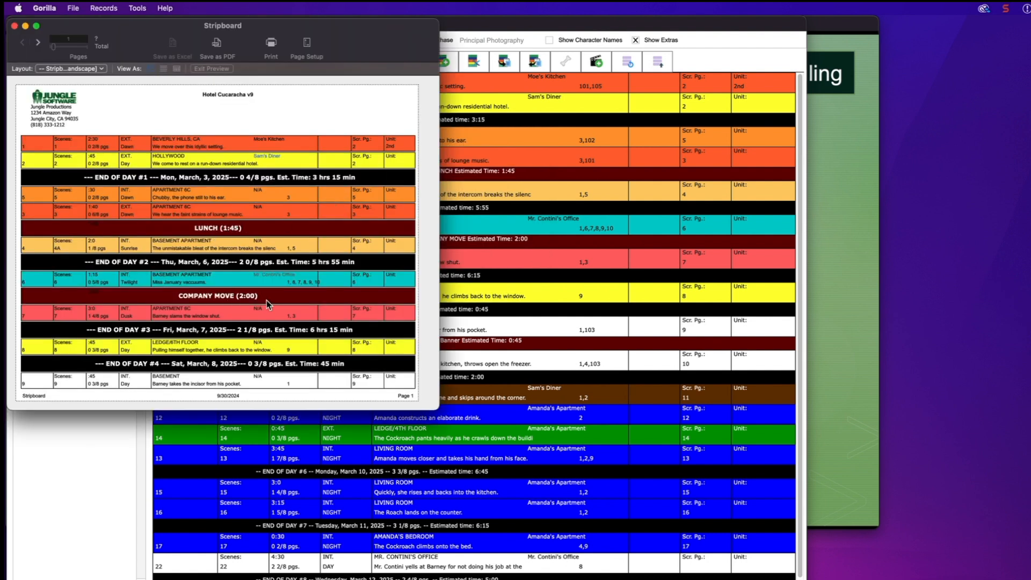
pyautogui.click(38, 42)
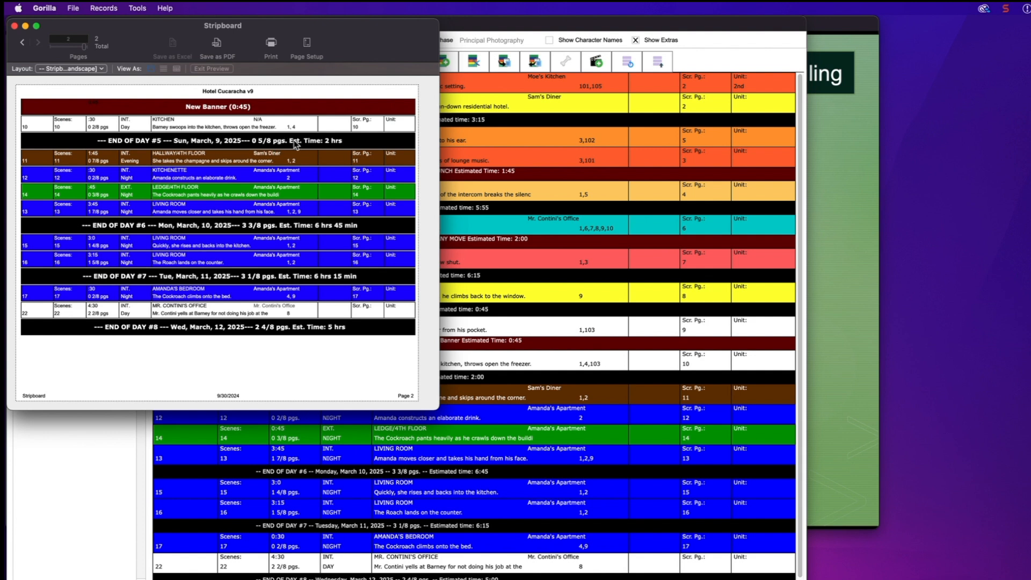
pyautogui.click(14, 26)
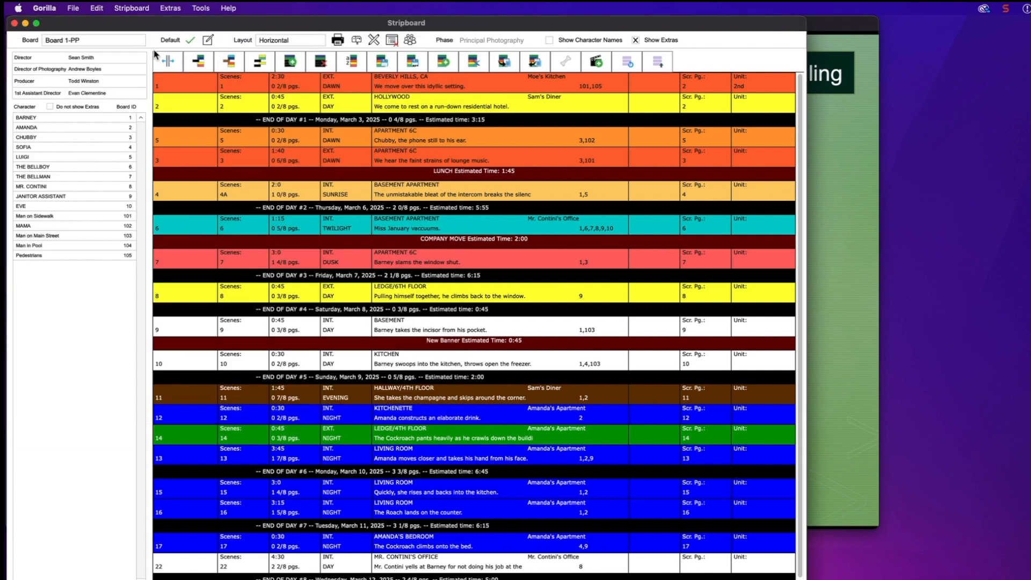
# Export Board 1-PP's stripboard records as the Excel workbook Board.xlsx
pyautogui.click(338, 41)
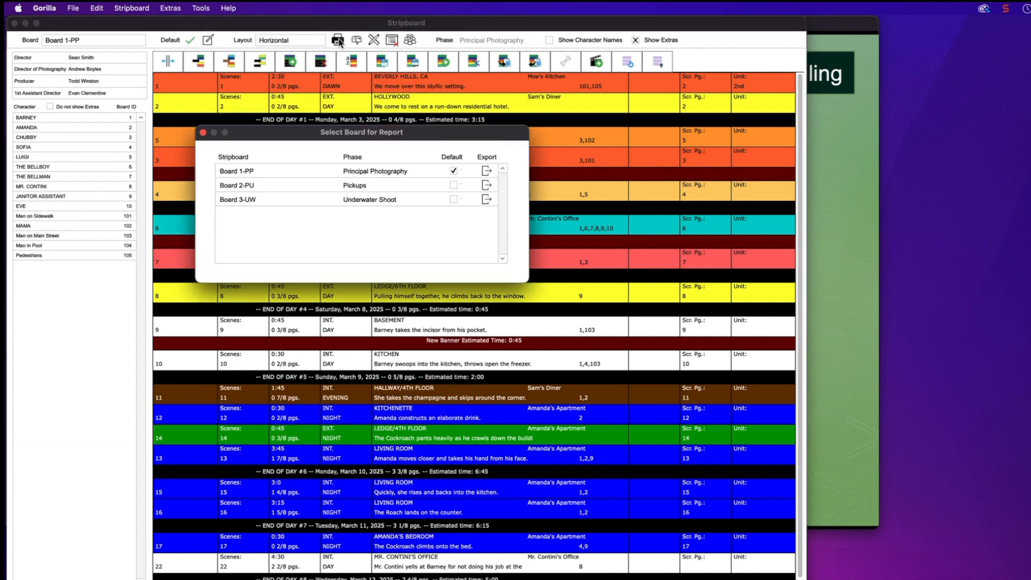
pyautogui.click(484, 171)
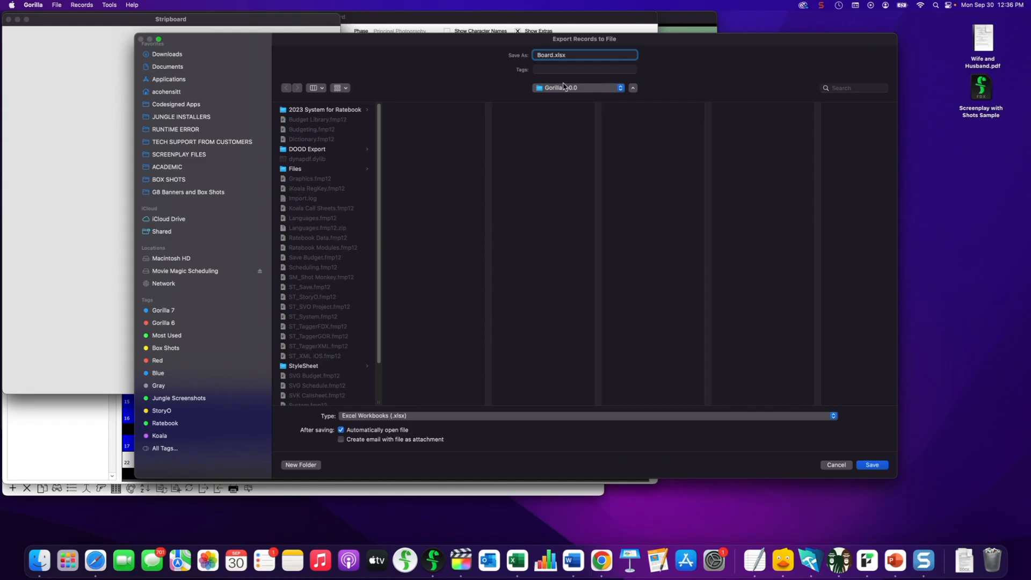
pyautogui.click(873, 465)
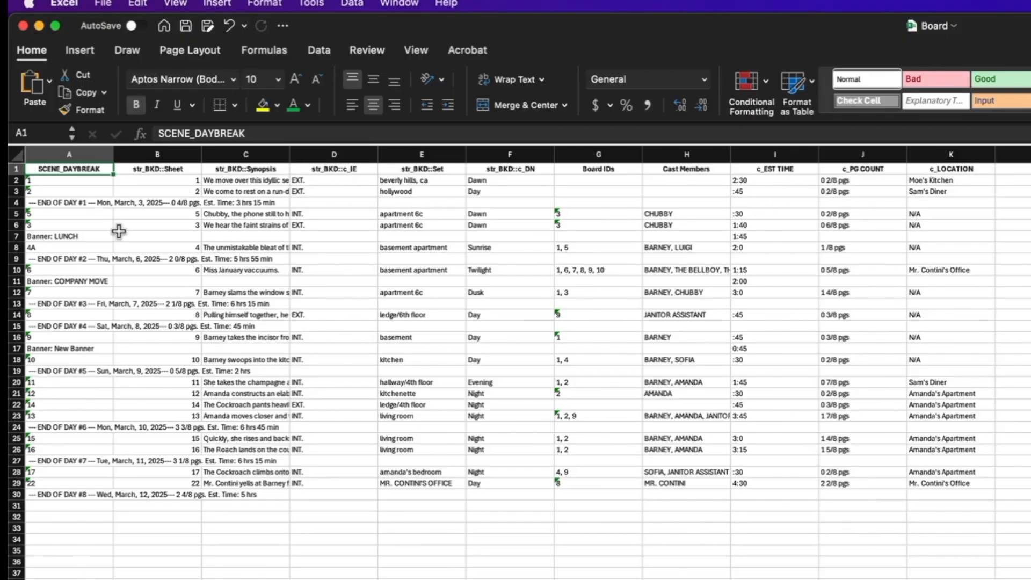
# Check the exported LUNCH banner row and its 1:45 time in cells A7 and I7
pyautogui.click(90, 236)
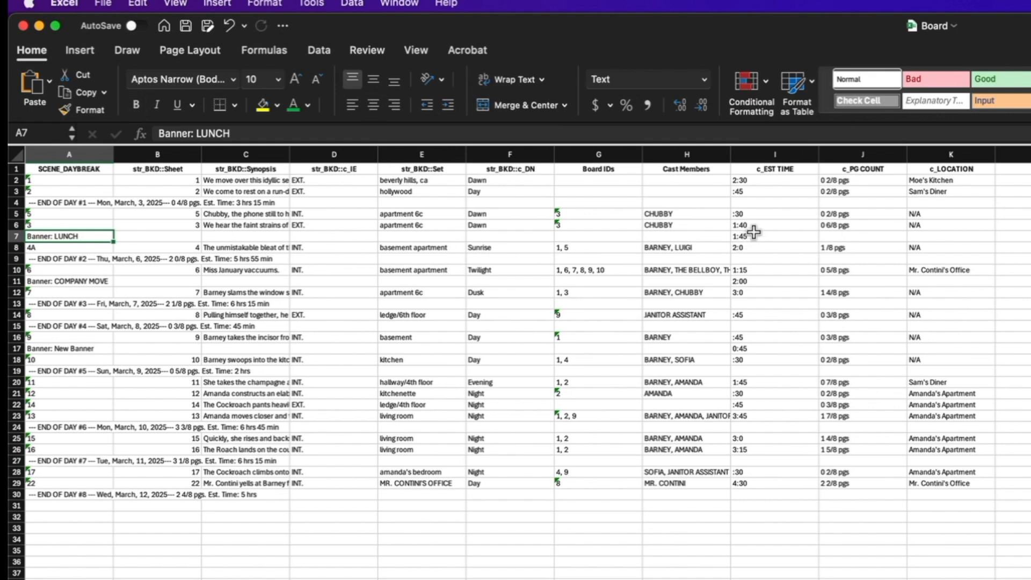
pyautogui.click(752, 235)
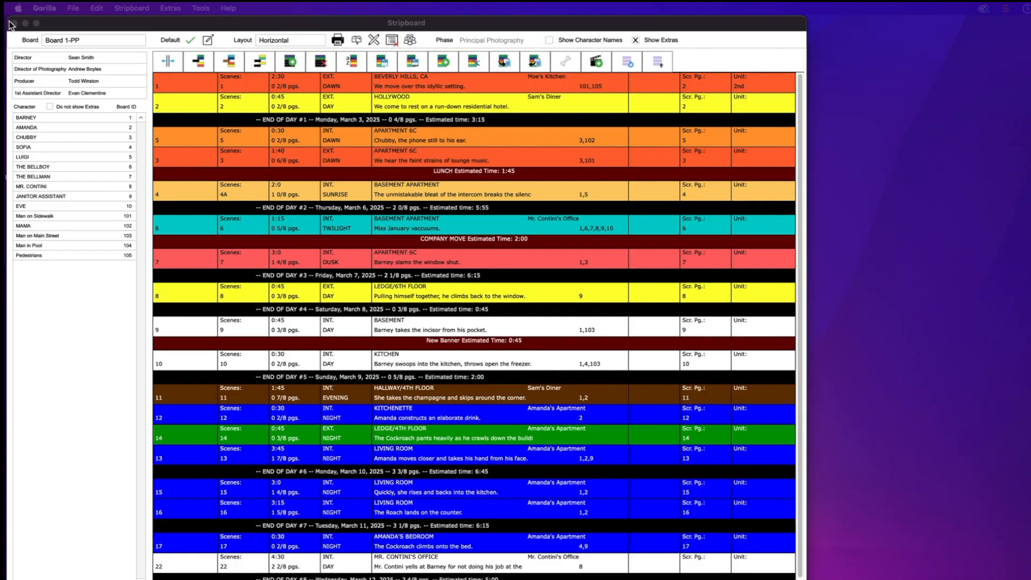
# Close the stripboard and list all schedules and budgets in the Project Manager
pyautogui.click(15, 25)
pyautogui.click(16, 24)
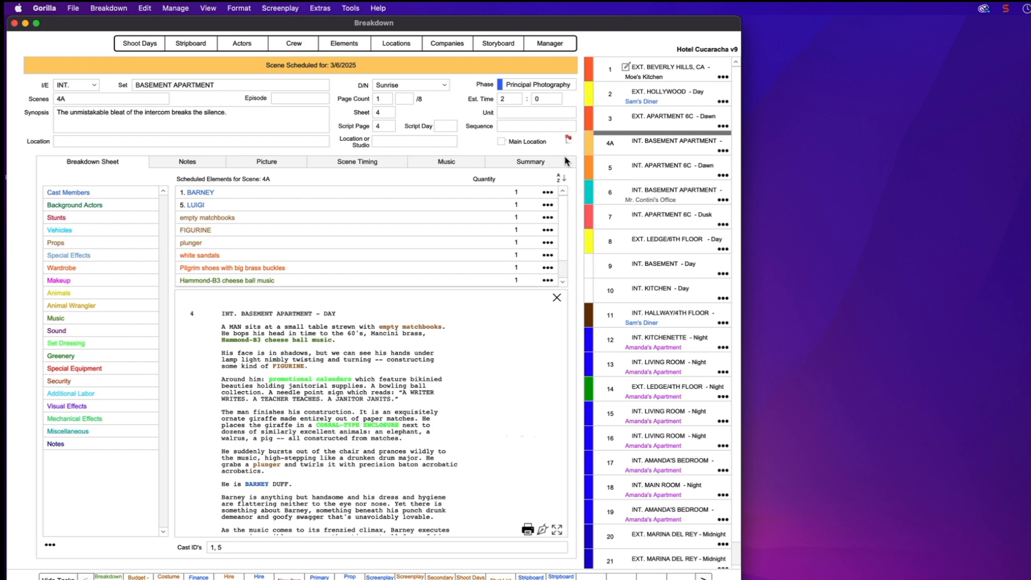
pyautogui.click(545, 44)
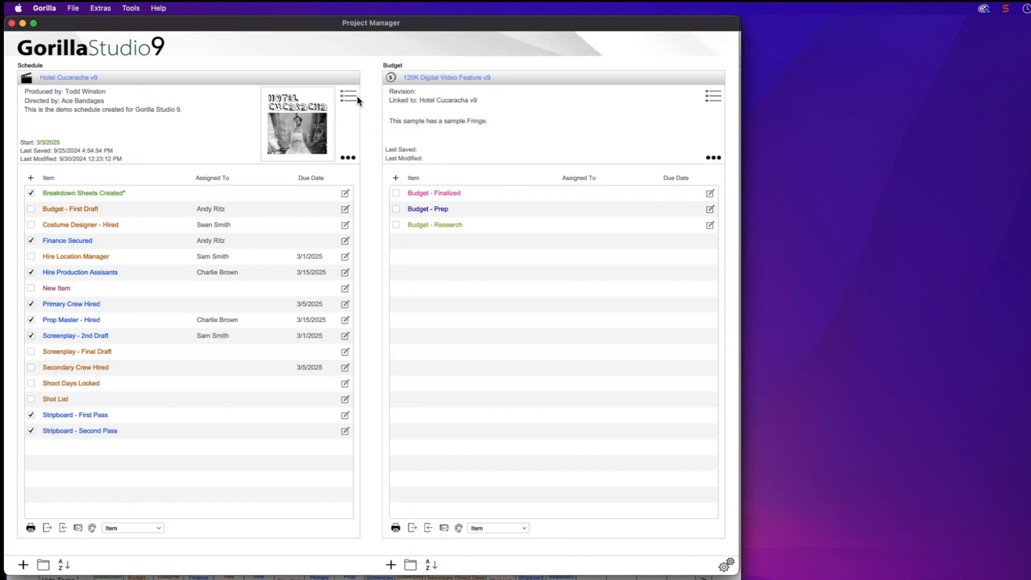
pyautogui.click(350, 98)
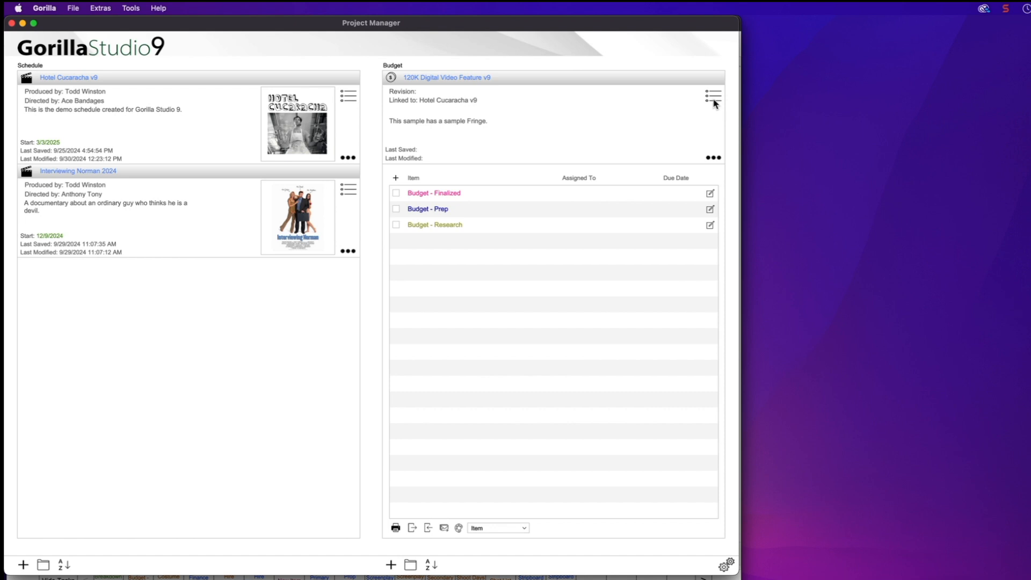
pyautogui.click(714, 99)
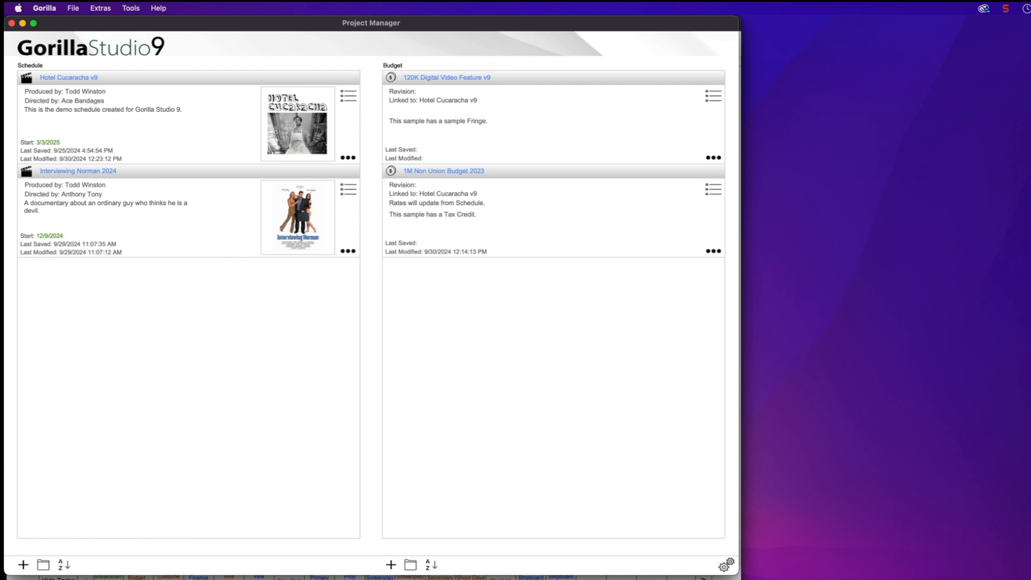
pyautogui.press('super+Tab')
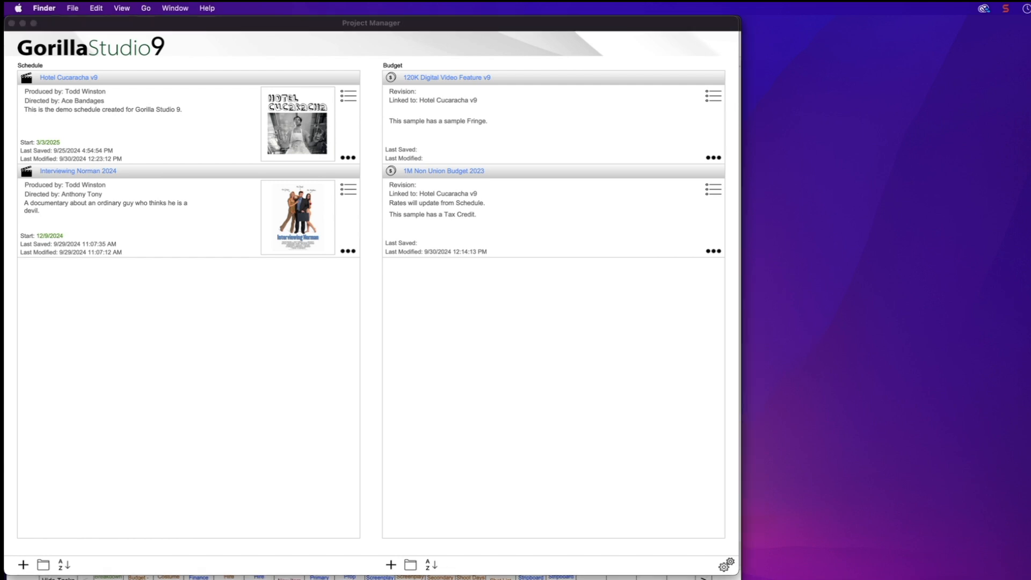
# Scroll through both pages of Wife and Husband.pdf in Preview and back to the top
pyautogui.click(1000, 61)
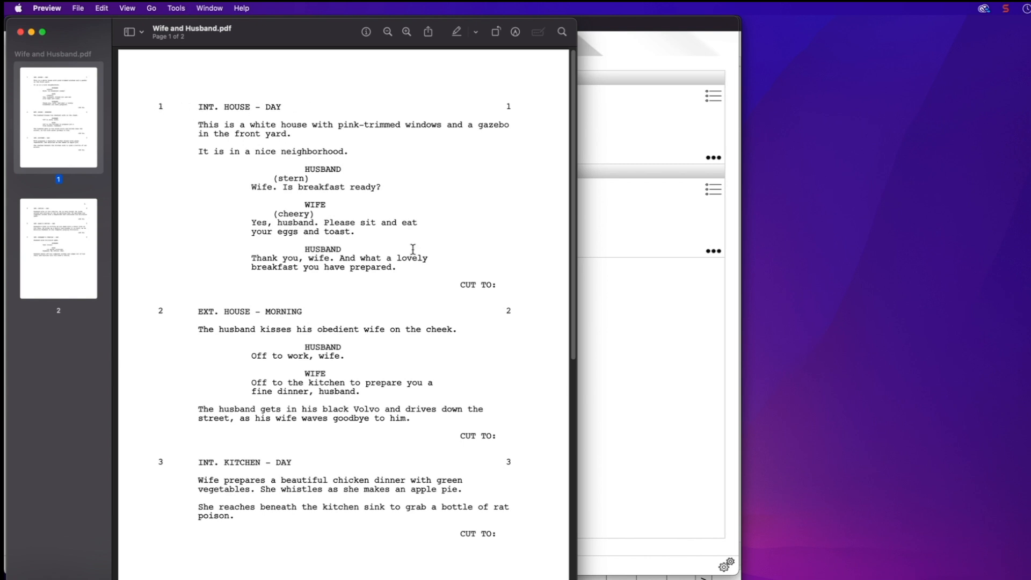
pyautogui.scroll(-10, 419, 330)
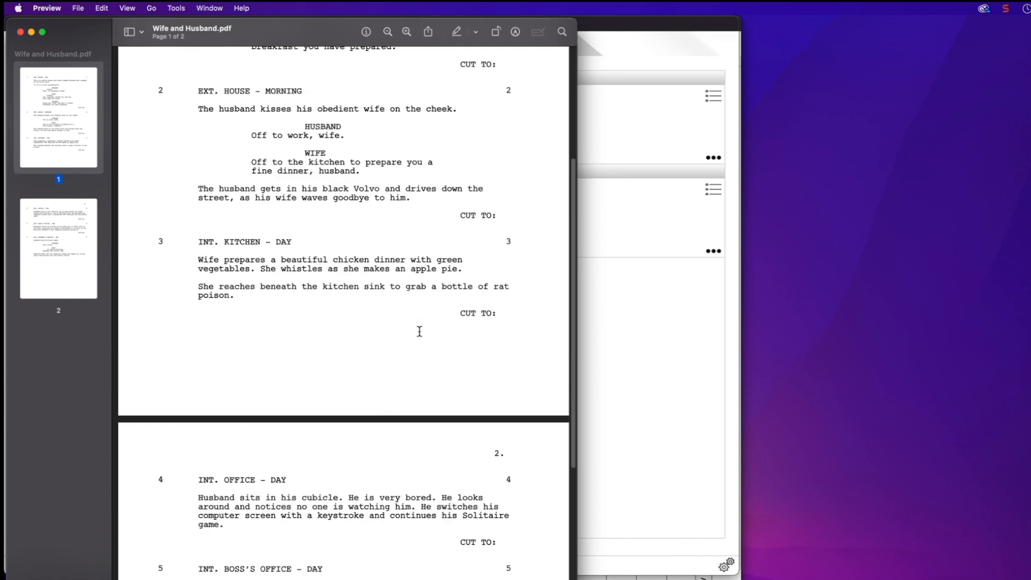
pyautogui.scroll(-5, 419, 332)
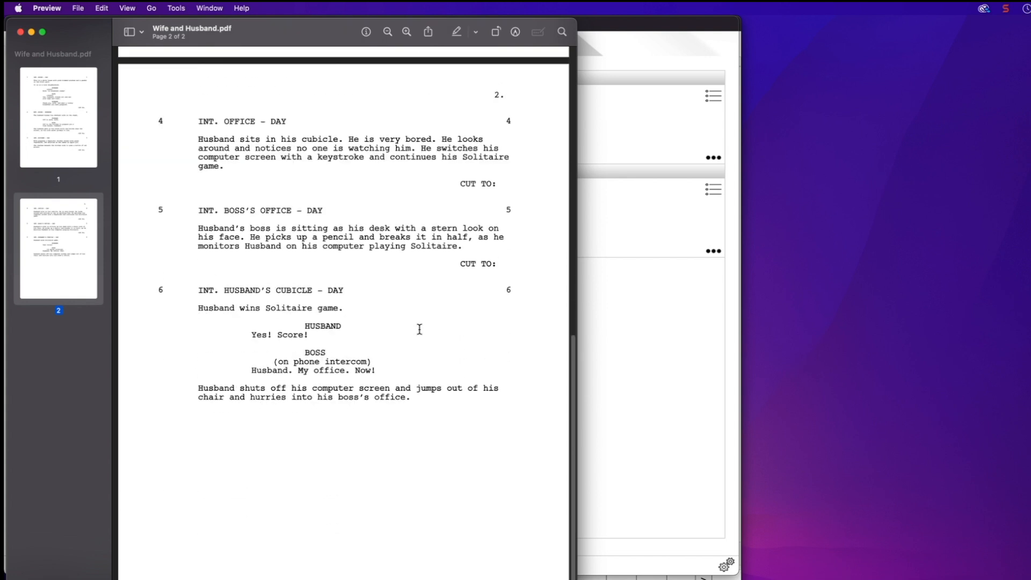
pyautogui.scroll(10, 419, 329)
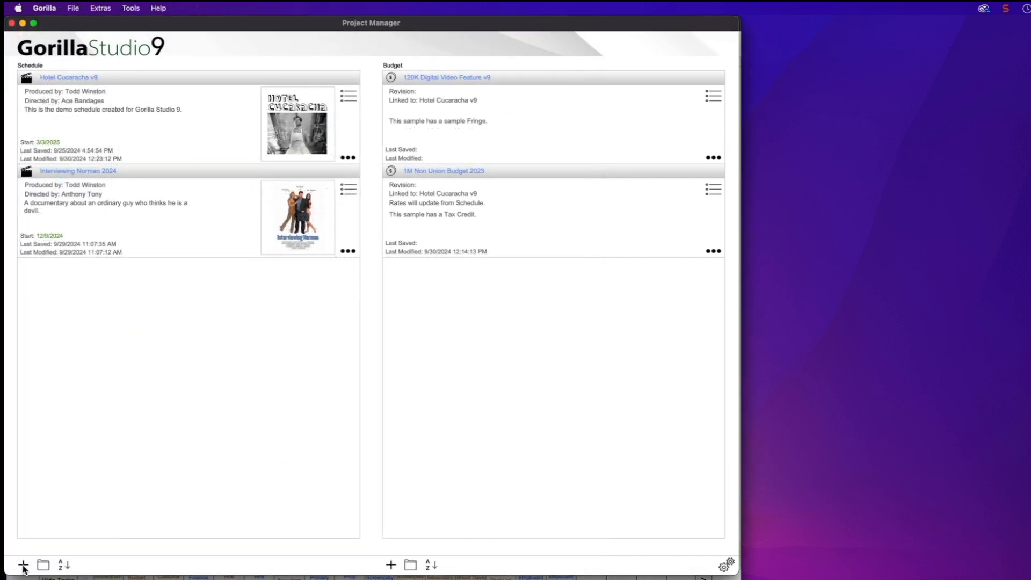
# Start a new schedule from an imported screenplay, choosing PDF as the format
pyautogui.click(23, 564)
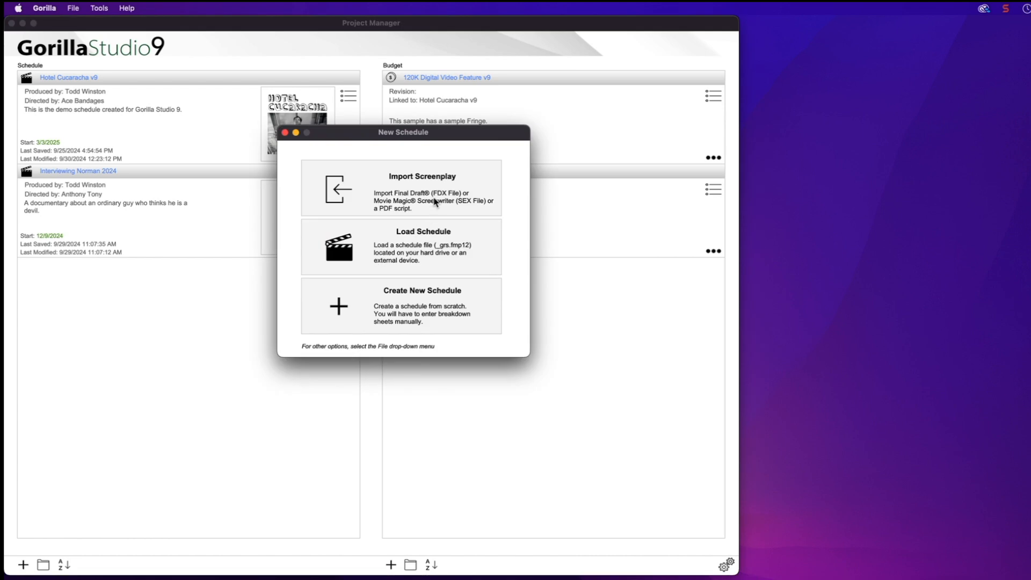
pyautogui.click(403, 207)
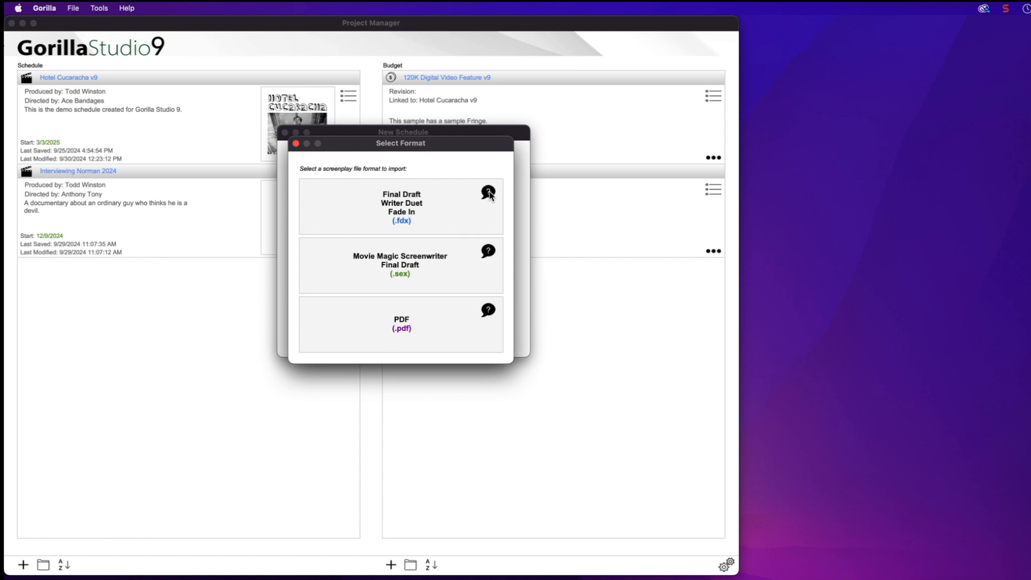
pyautogui.click(489, 310)
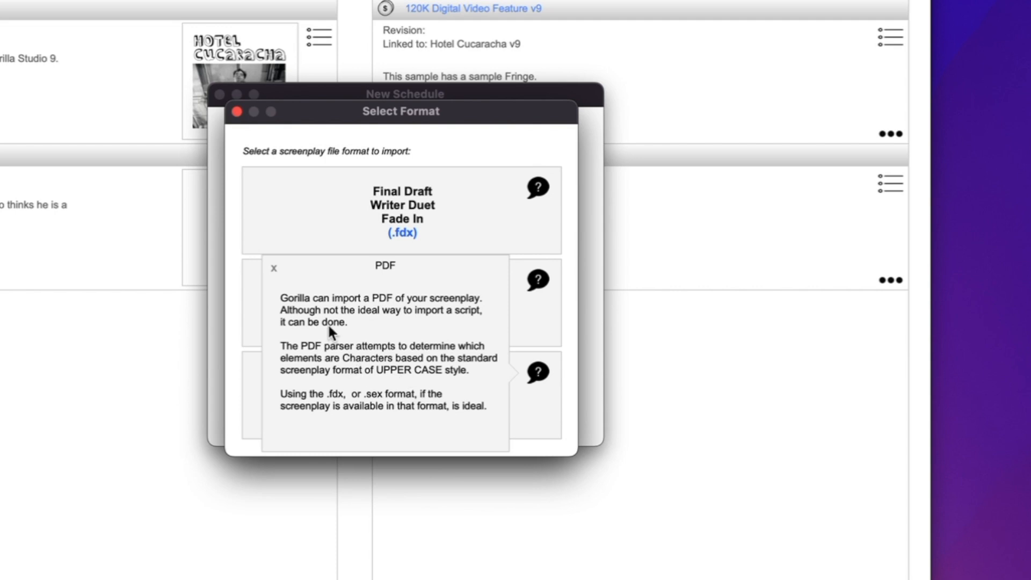
pyautogui.click(272, 265)
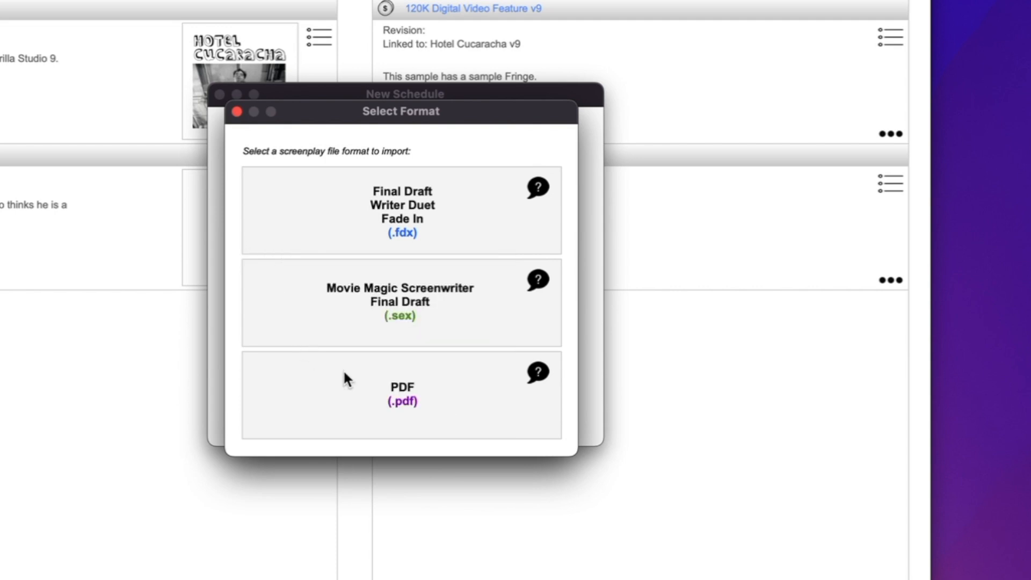
pyautogui.click(401, 390)
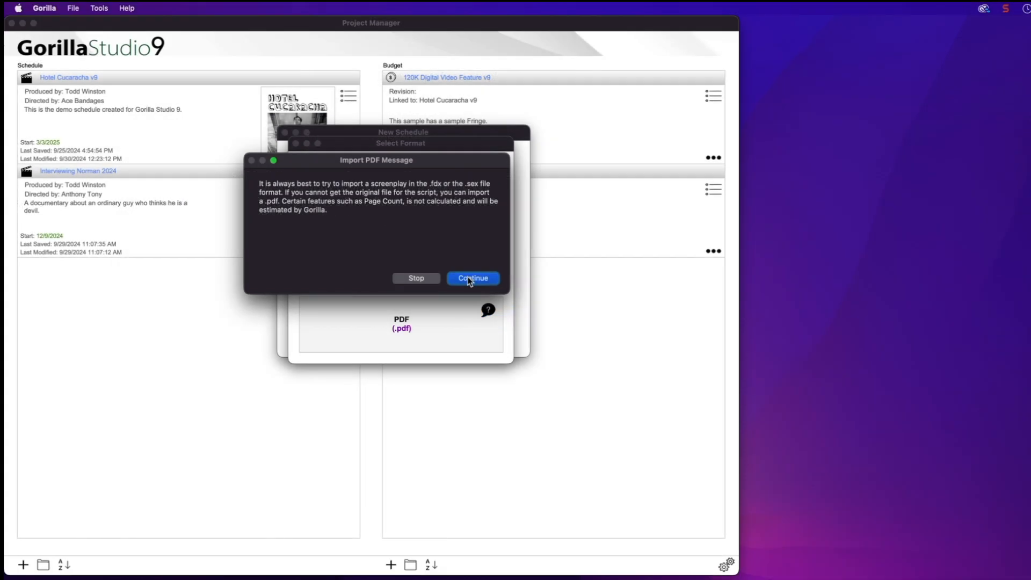
# Load Wife and Husband.pdf into the PDF import area and parse it into script lines
pyautogui.click(515, 323)
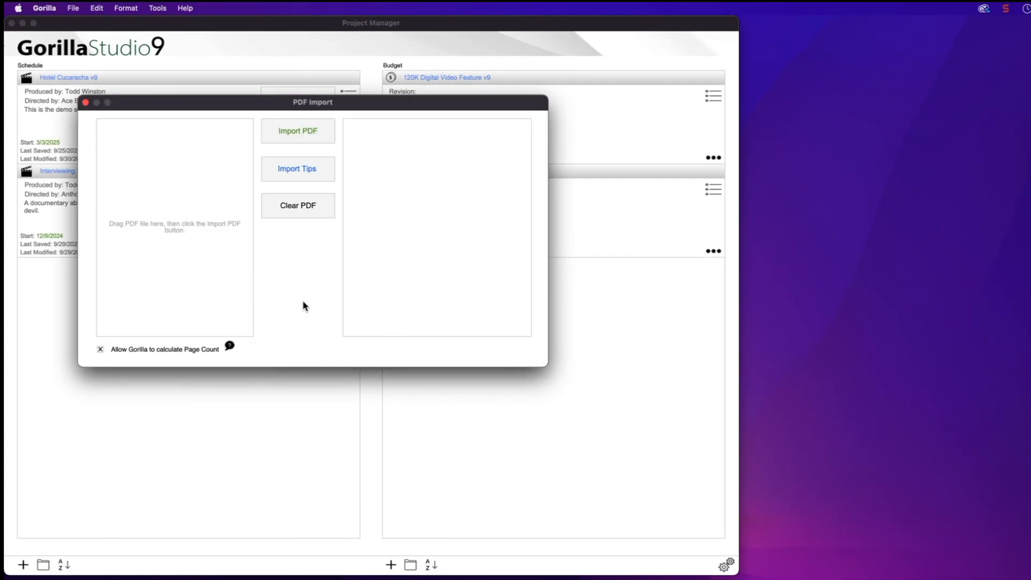
pyautogui.moveTo(1030, 108); pyautogui.dragTo(173, 183)
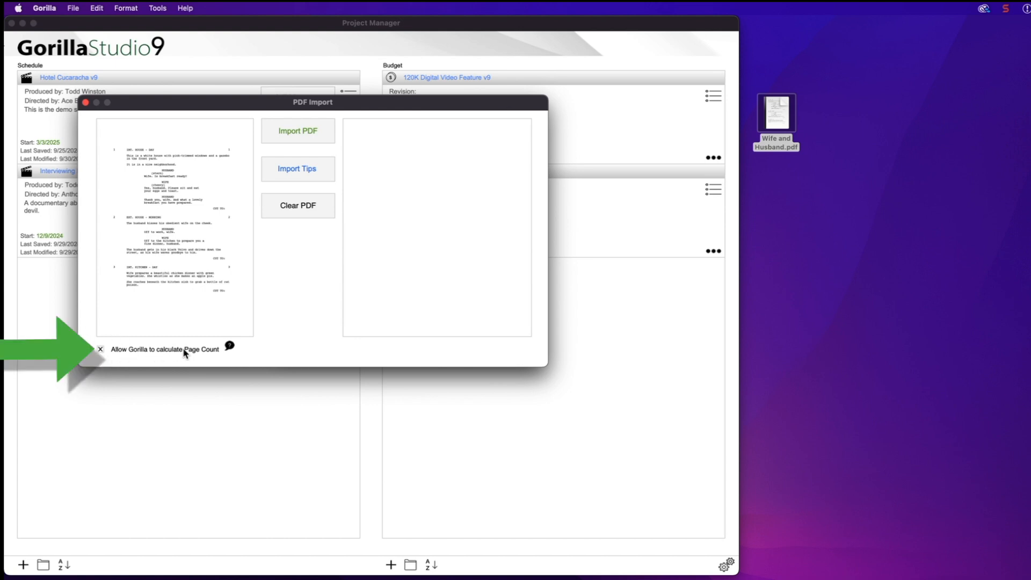
pyautogui.click(289, 139)
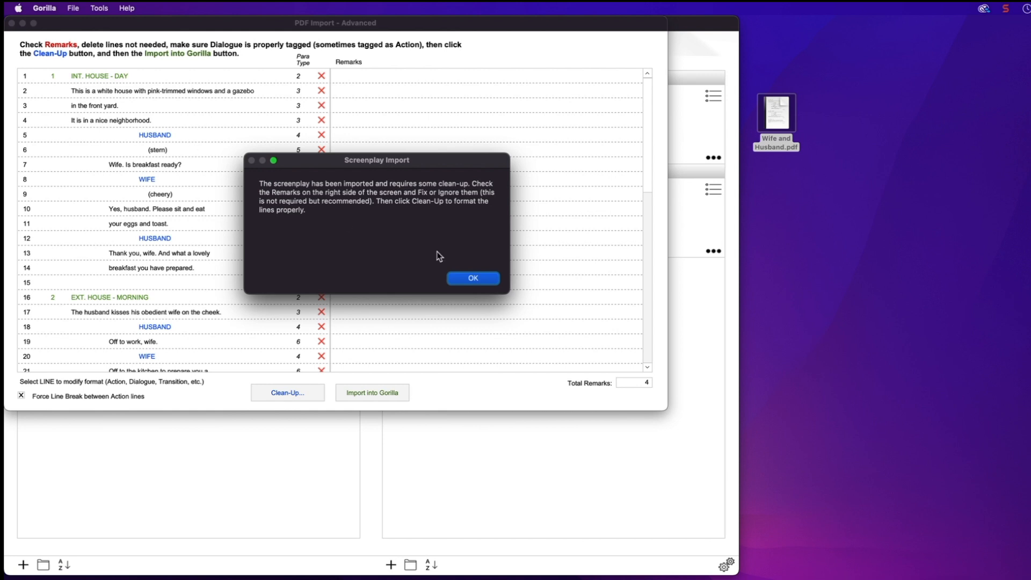
# Inspect the HUSBAND, (stern) and INT. HOUSE - DAY lines, closing each unchanged
pyautogui.click(469, 280)
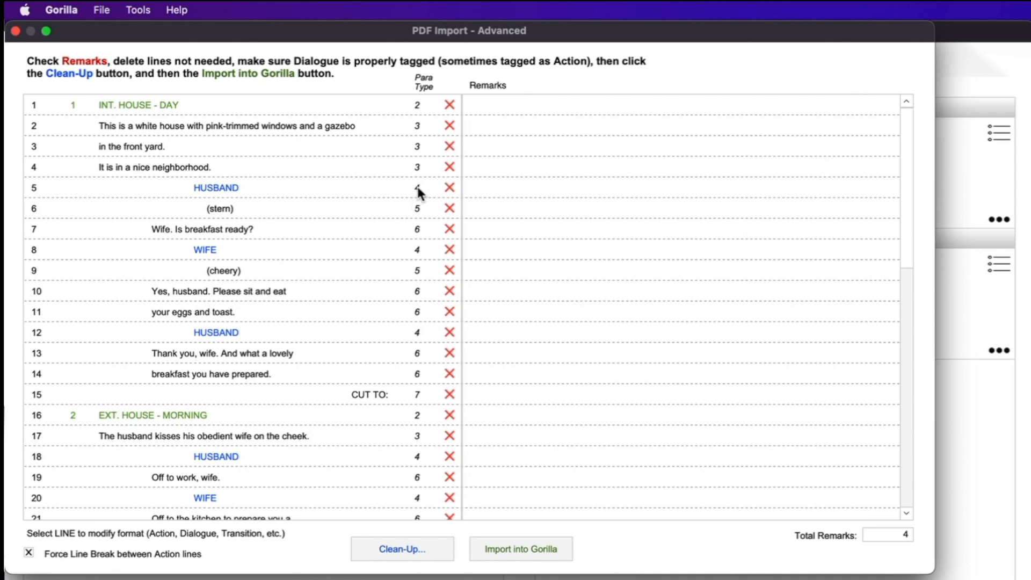
pyautogui.doubleClick(220, 186)
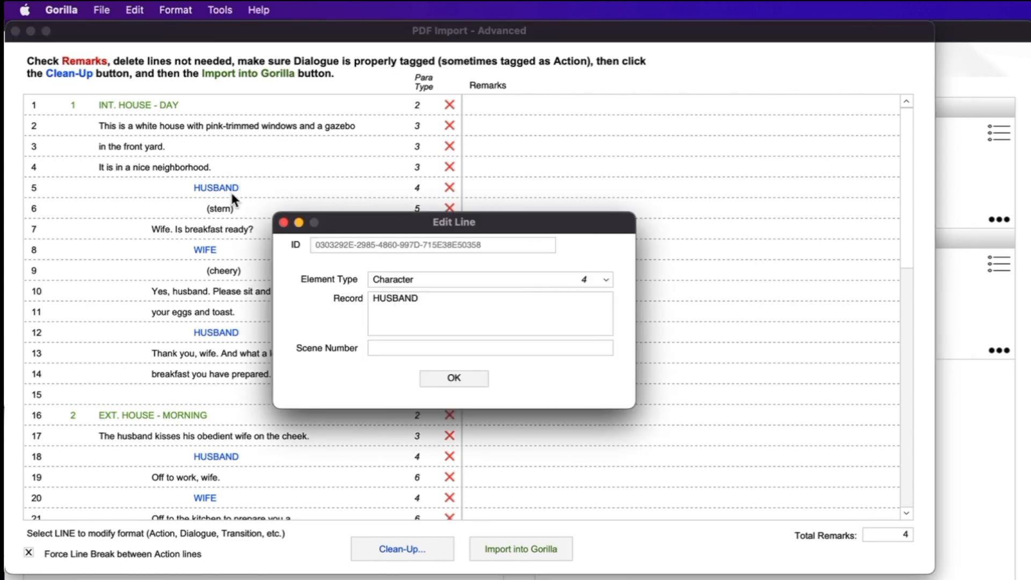
pyautogui.click(284, 222)
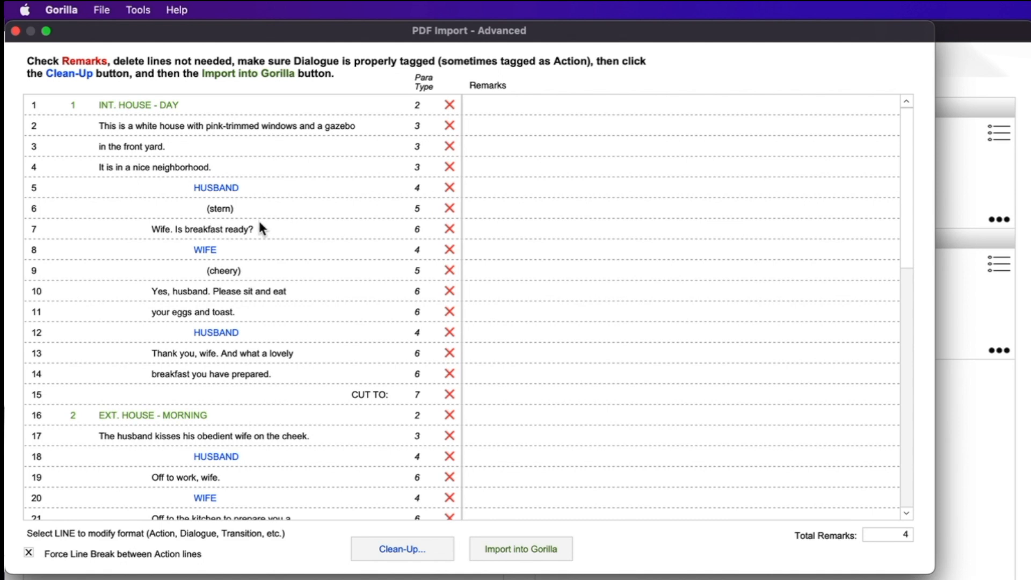
pyautogui.doubleClick(226, 210)
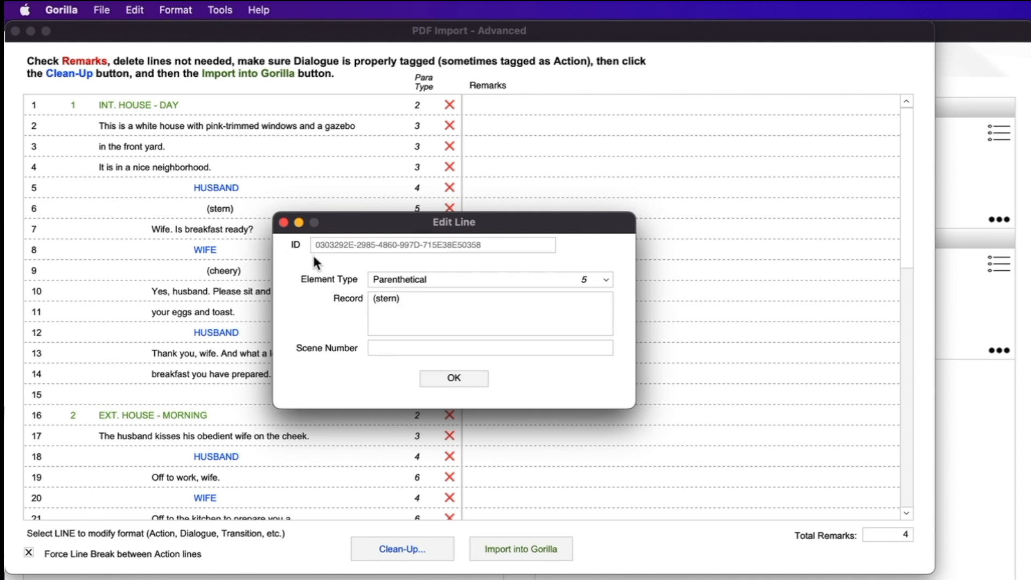
pyautogui.click(284, 222)
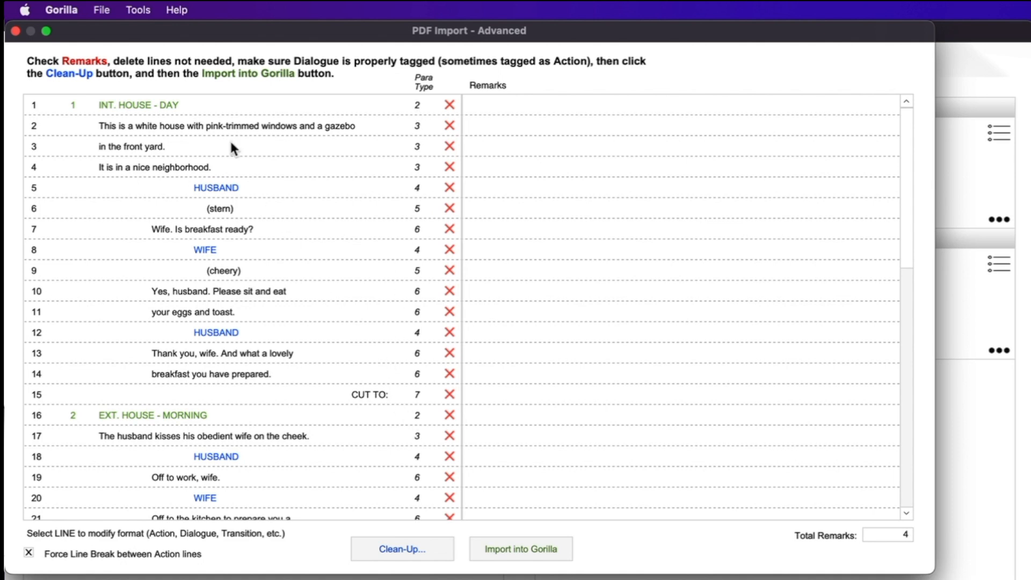
pyautogui.doubleClick(115, 107)
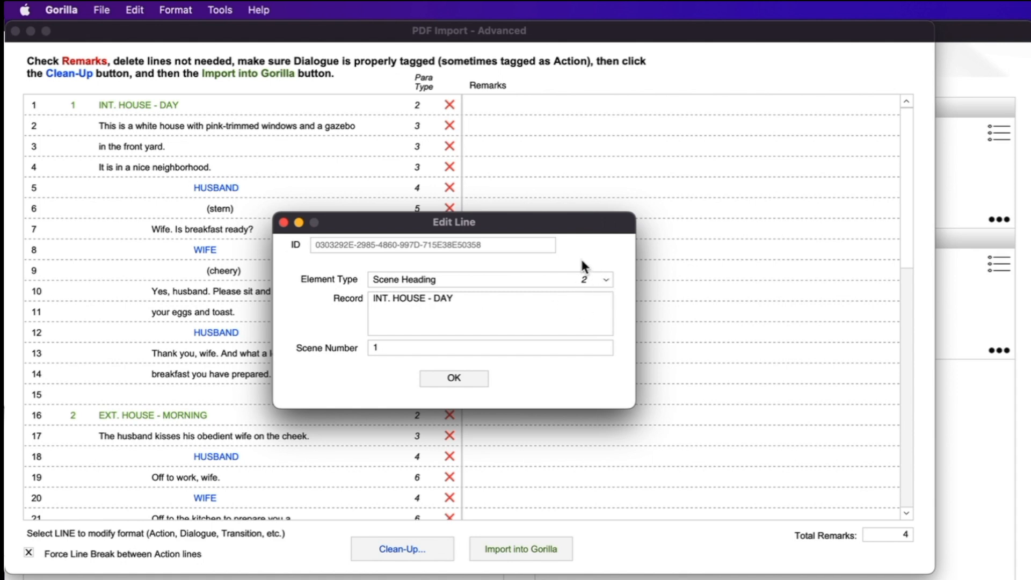
pyautogui.click(284, 223)
# Keep rows 23 and 24 as action and leave scene 6's HUSBAND line as Character
pyautogui.scroll(-6, 703, 449)
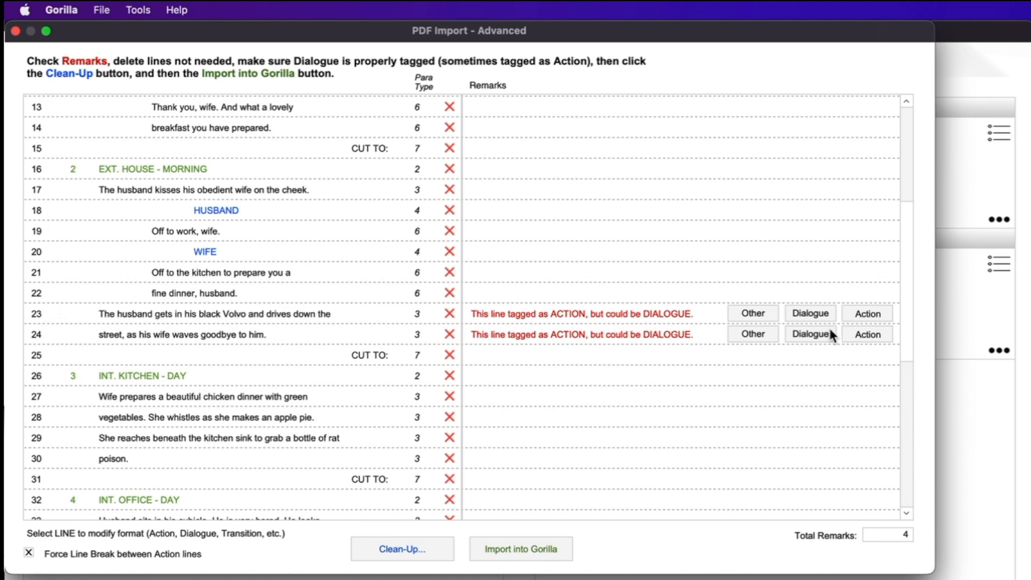
pyautogui.click(854, 314)
pyautogui.click(863, 333)
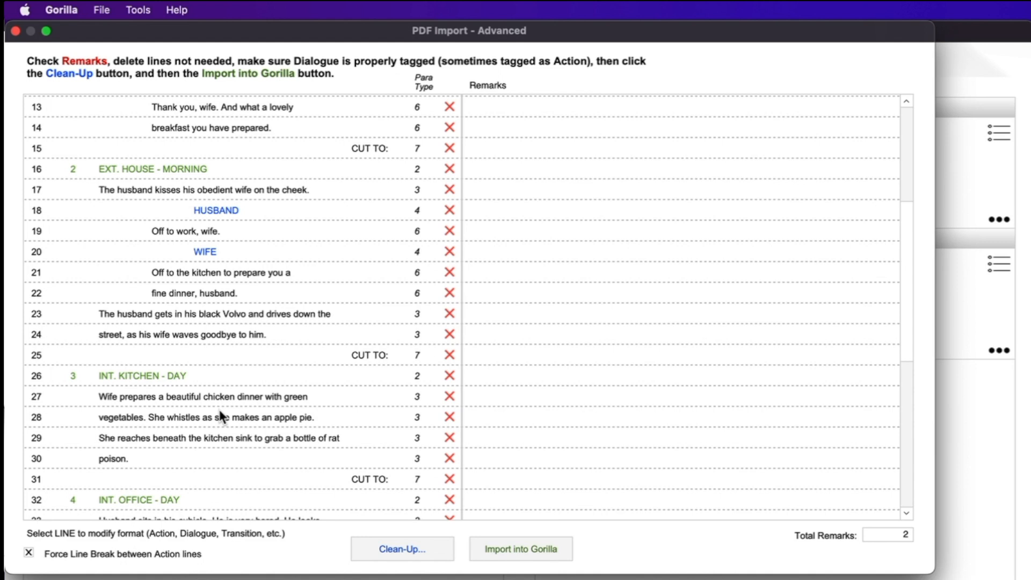
pyautogui.scroll(-8, 220, 412)
pyautogui.scroll(-1, 219, 417)
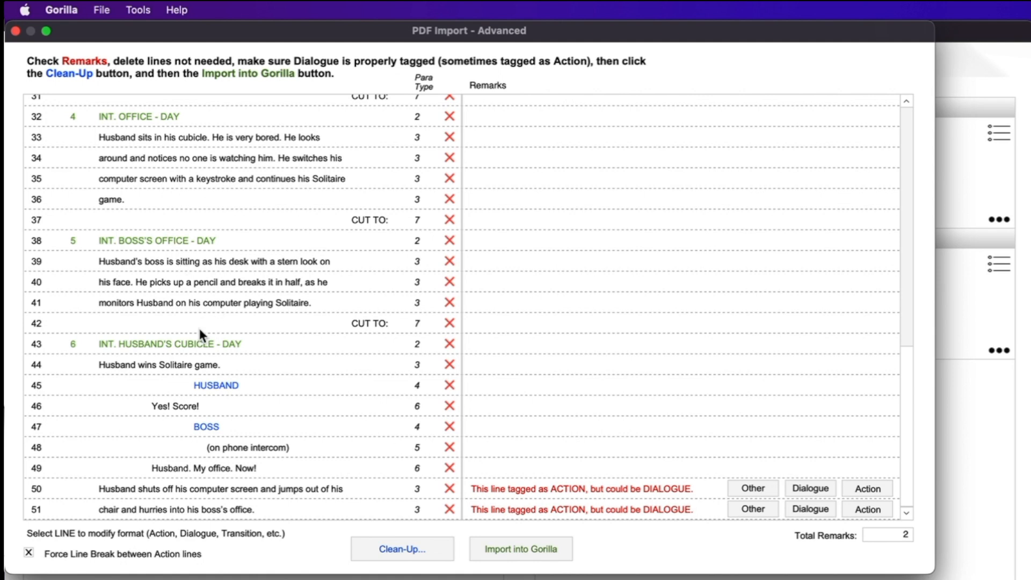
pyautogui.doubleClick(219, 385)
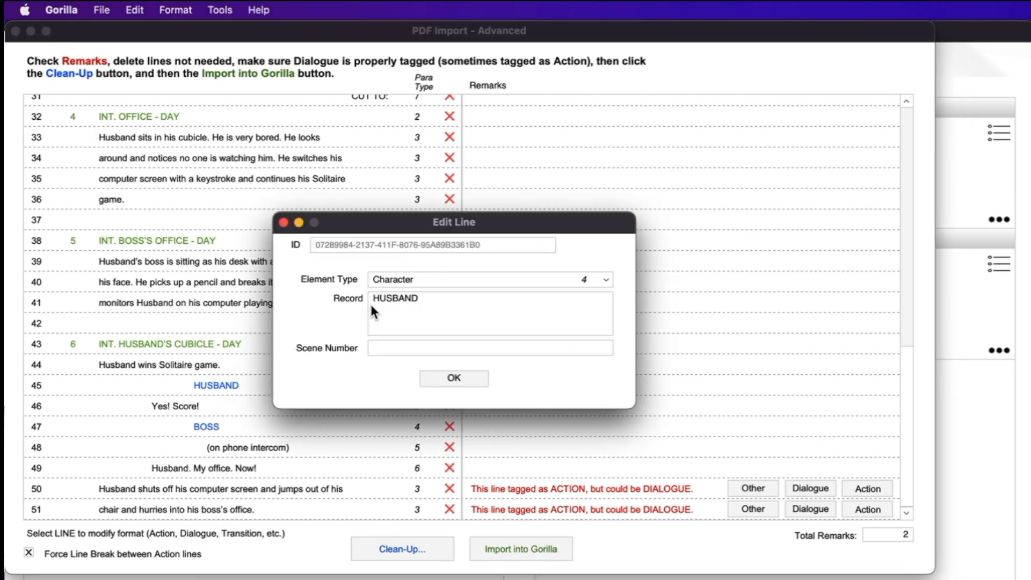
pyautogui.click(399, 279)
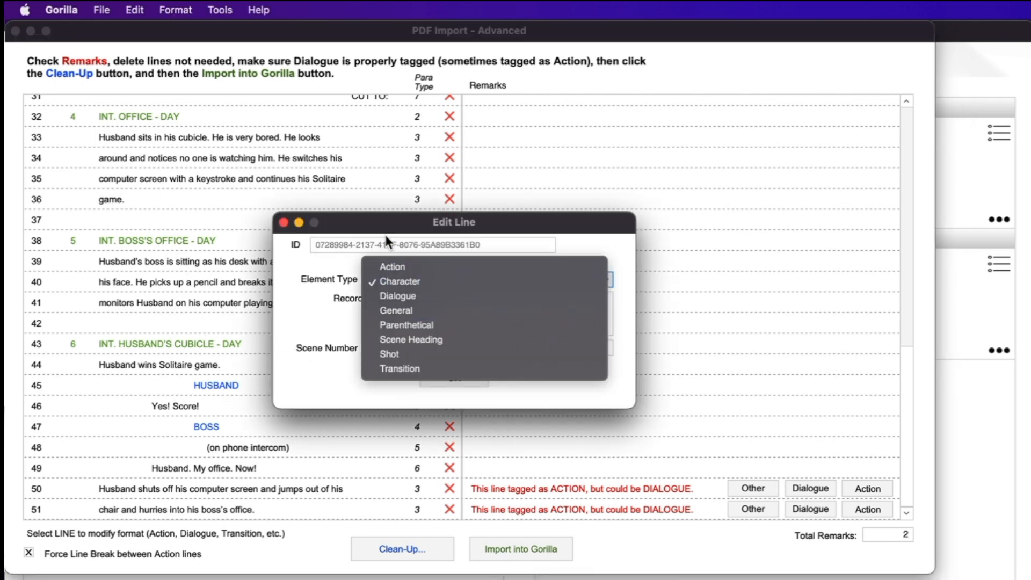
pyautogui.click(385, 234)
pyautogui.click(283, 222)
# Keep rows 50 and 51 as action, clean up the script, and import it into Gorilla
pyautogui.click(406, 549)
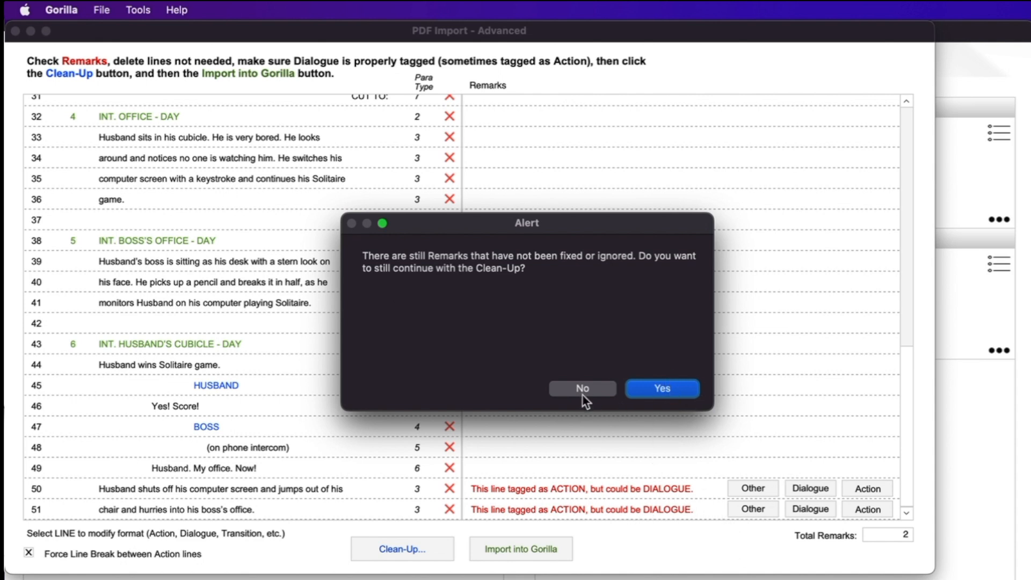
pyautogui.click(570, 385)
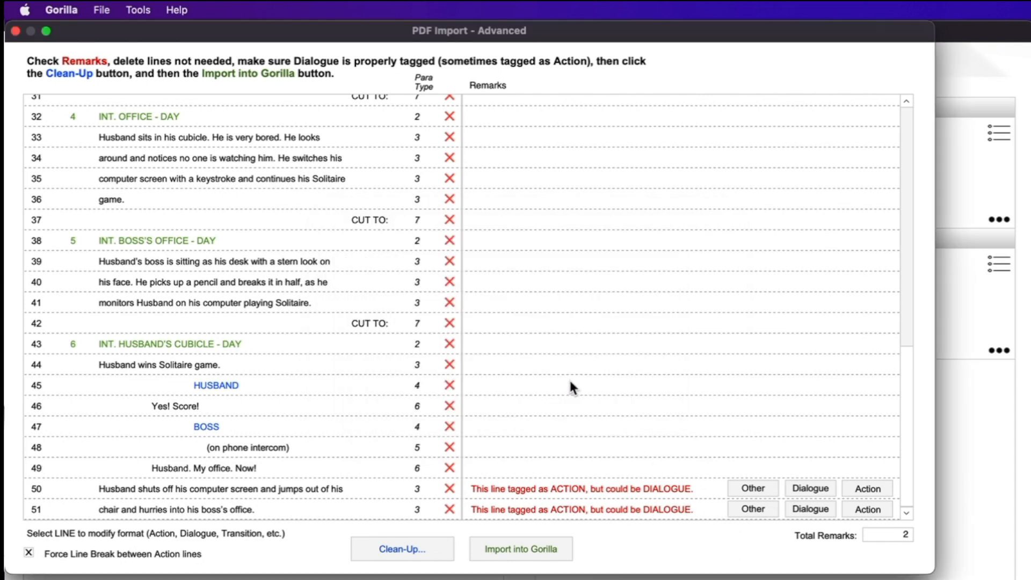
pyautogui.click(882, 490)
pyautogui.click(877, 513)
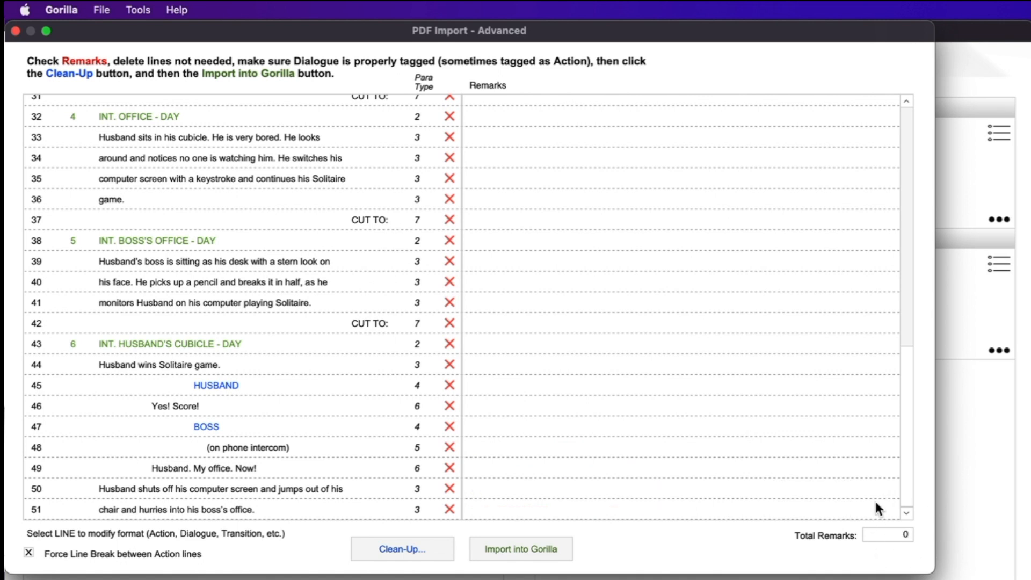
pyautogui.click(397, 548)
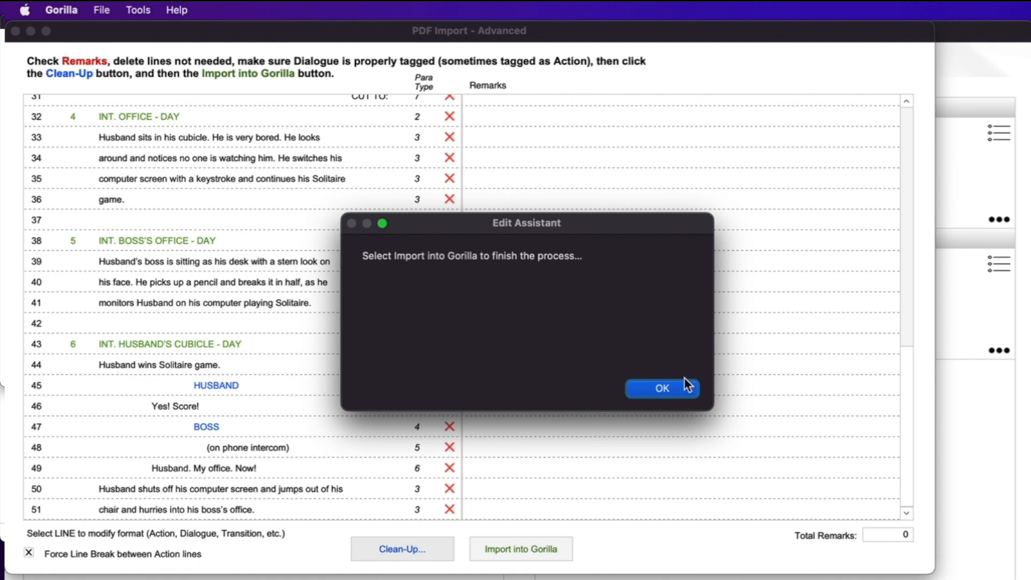
pyautogui.click(681, 384)
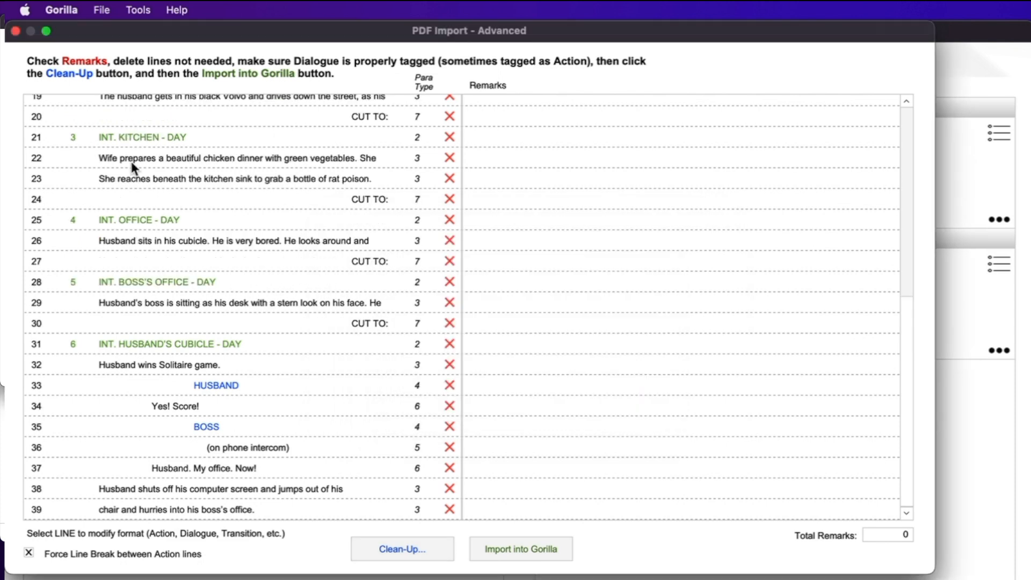
pyautogui.click(546, 542)
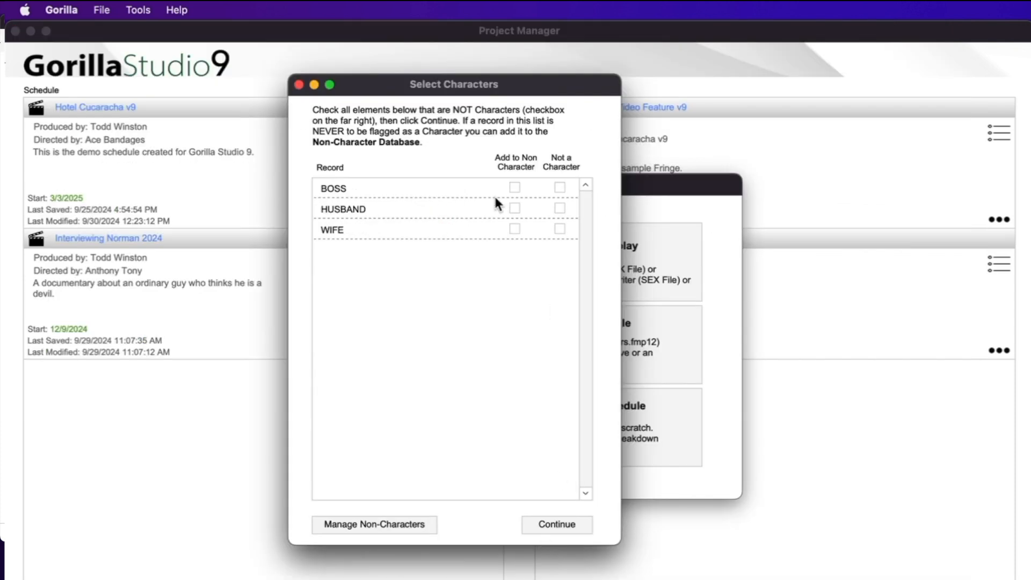
# Keep BOSS and HUSBAND as characters by clearing their Not a Character flags
pyautogui.moveTo(436, 88); pyautogui.dragTo(512, 103)
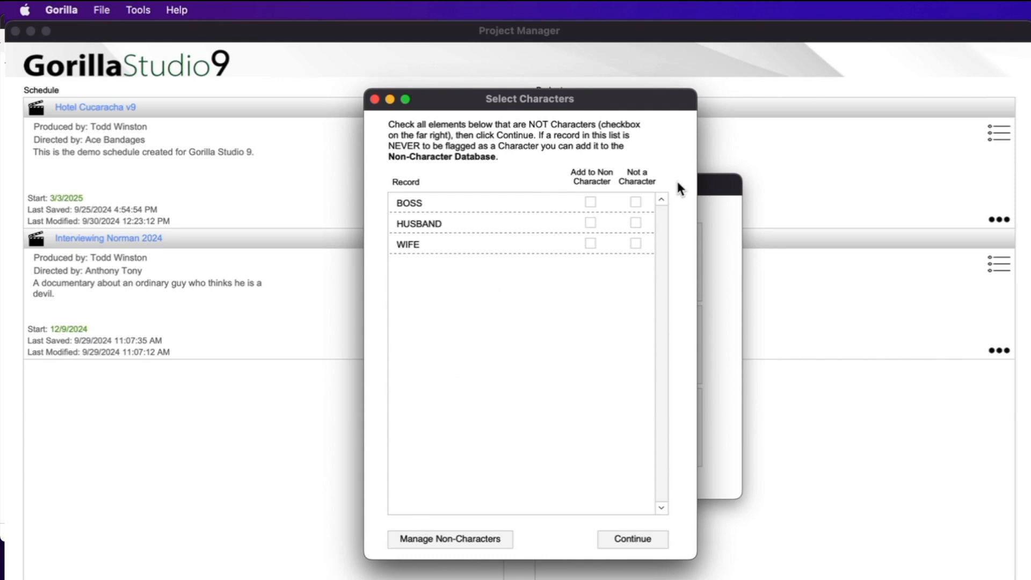
pyautogui.click(636, 202)
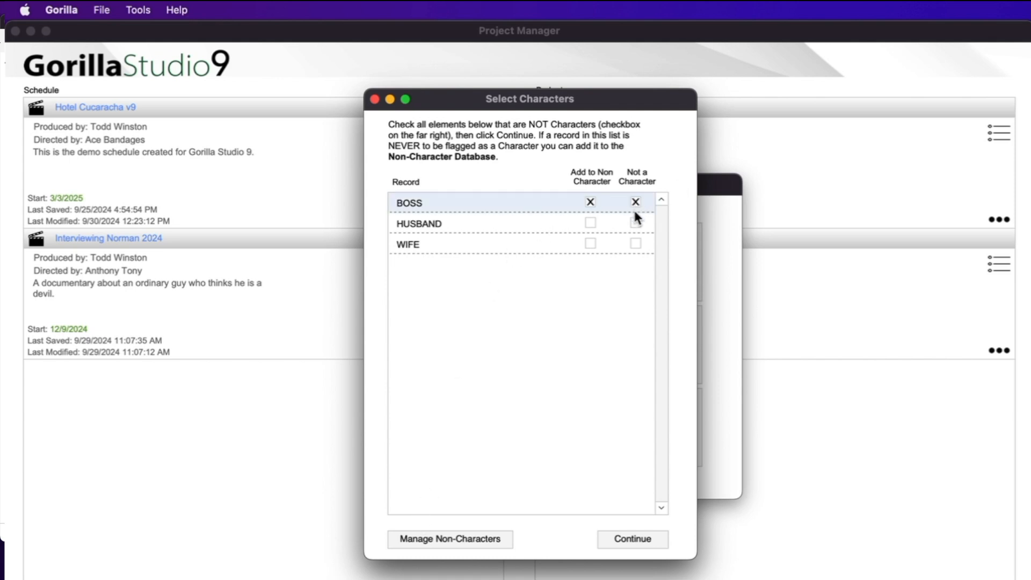
pyautogui.click(635, 224)
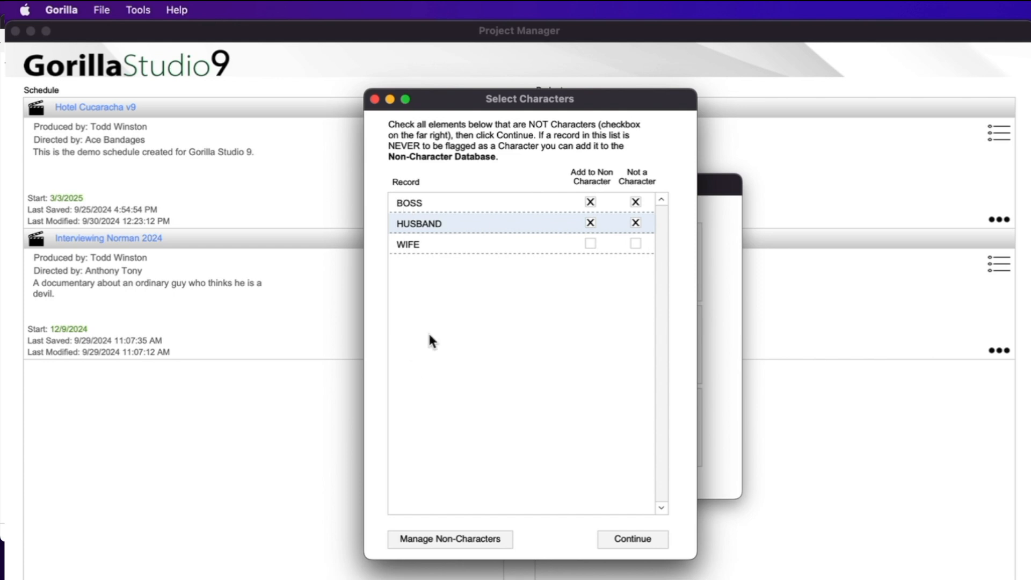
pyautogui.click(636, 202)
pyautogui.click(635, 224)
pyautogui.click(591, 202)
pyautogui.click(590, 222)
# Accept the character list and create the new schedule named 'PDF Script'
pyautogui.click(627, 537)
pyautogui.write('PDF Script')
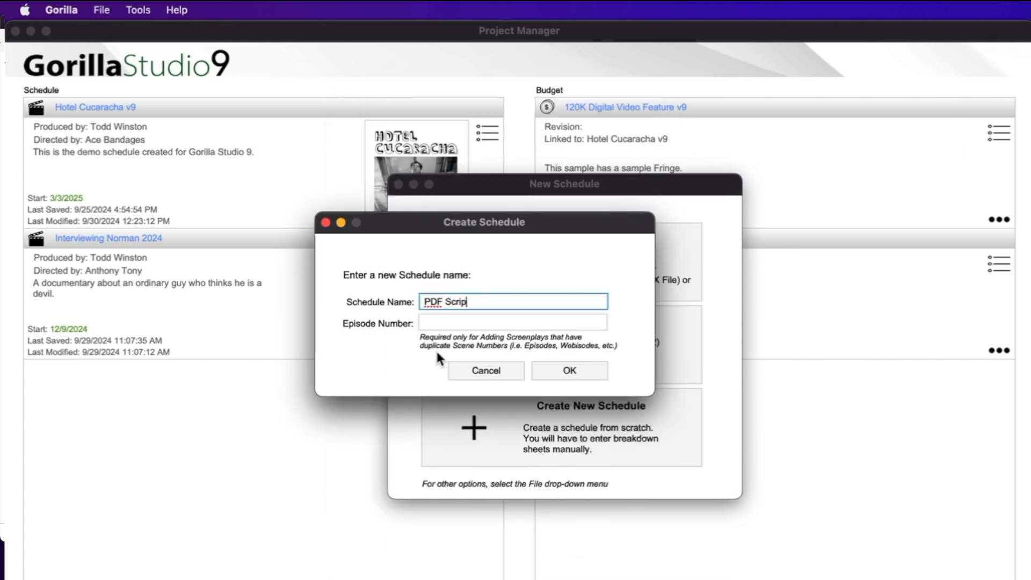
pyautogui.click(550, 371)
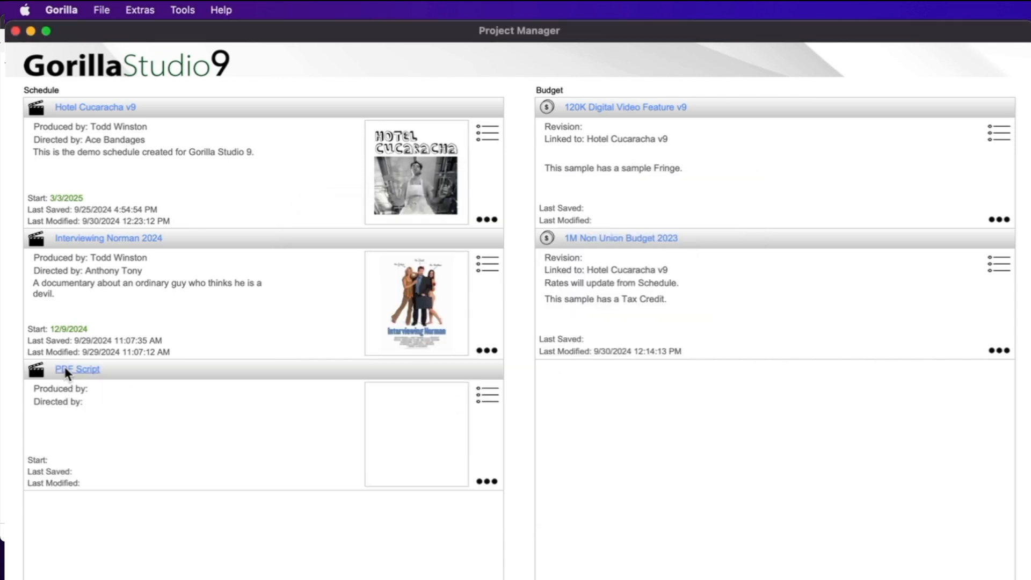
# Open the PDF Script schedule and auto-calculate page counts for every scene
pyautogui.click(77, 369)
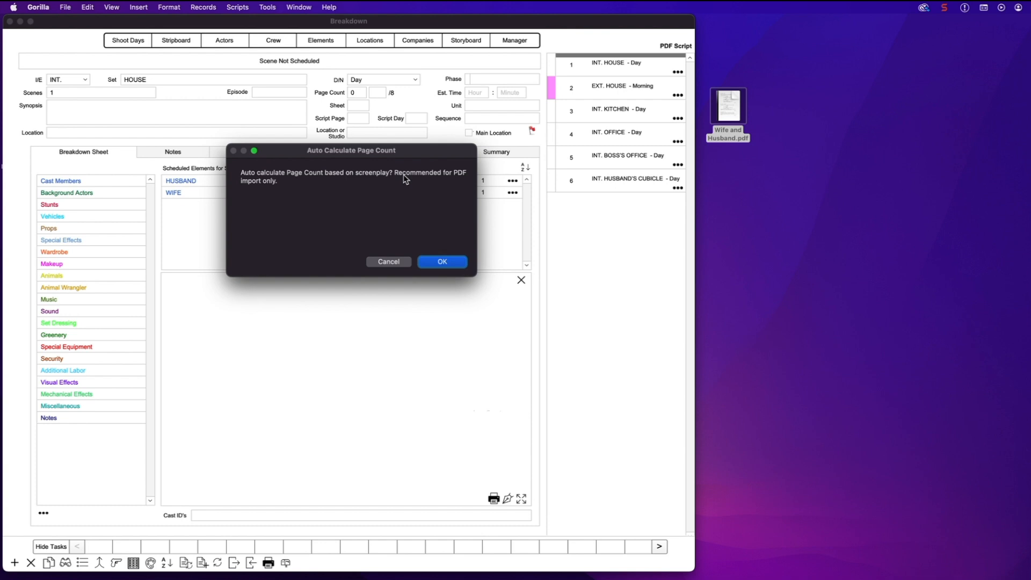
pyautogui.click(447, 263)
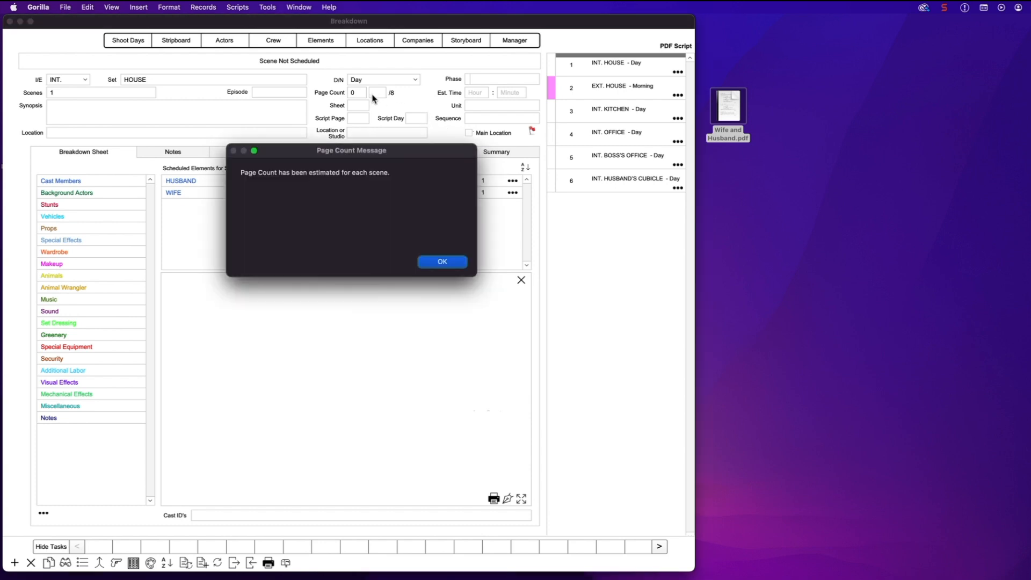
pyautogui.click(432, 263)
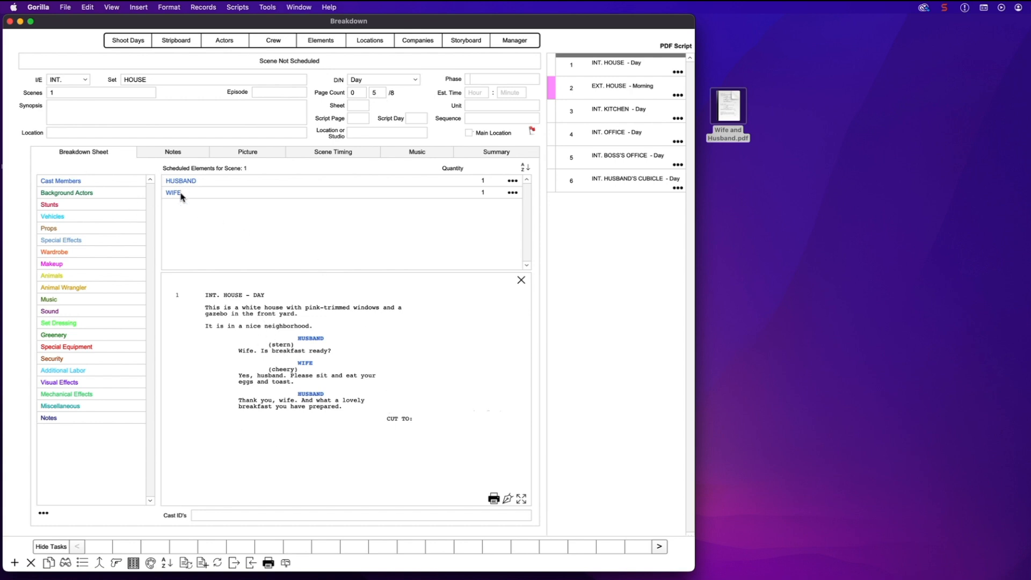
# Review the cast members found (HUSBAND, WIFE), then advance to scene 2 EXT. HOUSE
pyautogui.doubleClick(91, 181)
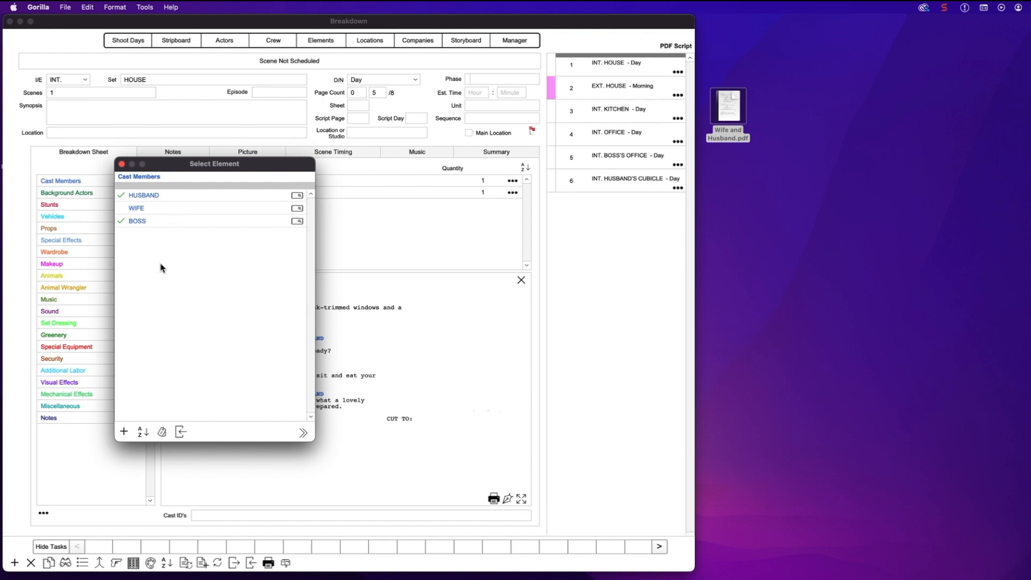
pyautogui.click(121, 164)
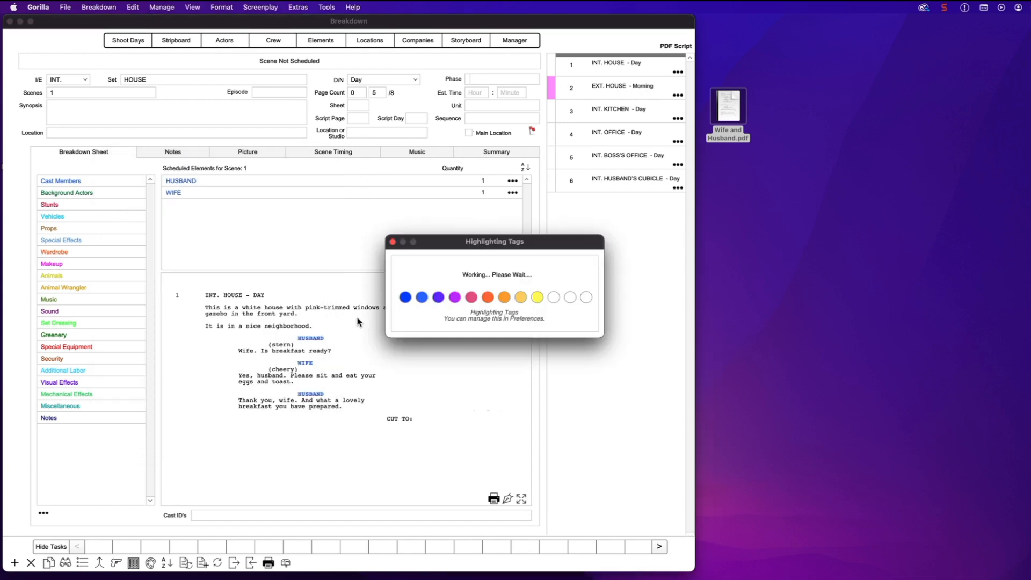
pyautogui.hotkey('ctrl', 'Down')
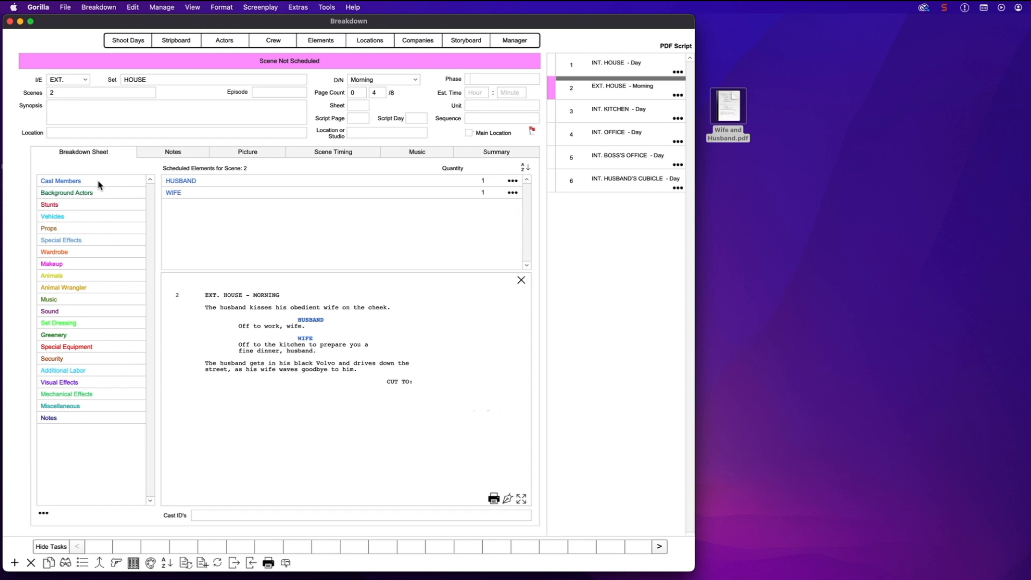
pyautogui.click(66, 229)
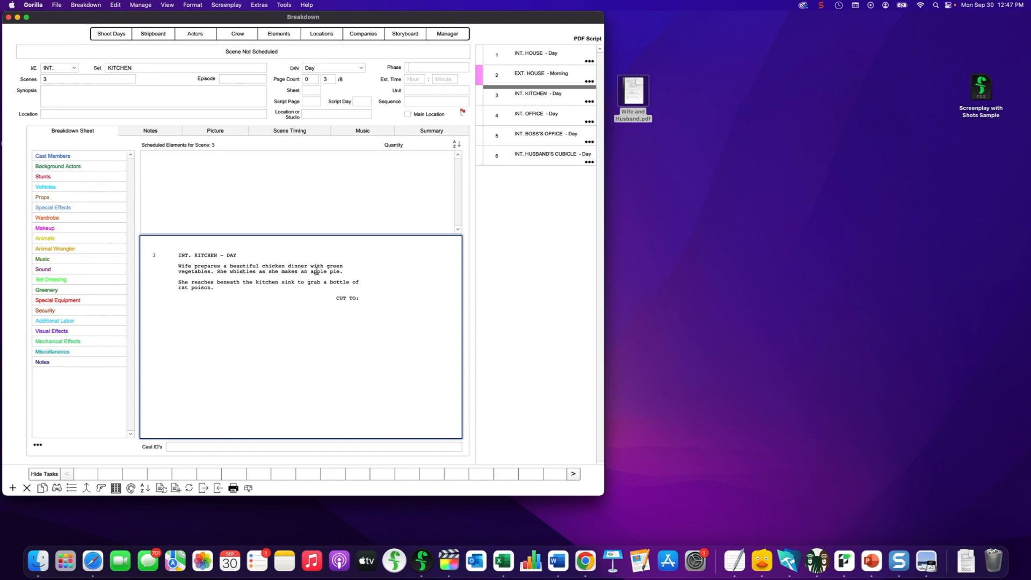
# Tag 'green vegetables' in scene 3 as a Prop element, then return to the Project Manager
pyautogui.moveTo(327, 267); pyautogui.dragTo(212, 272)
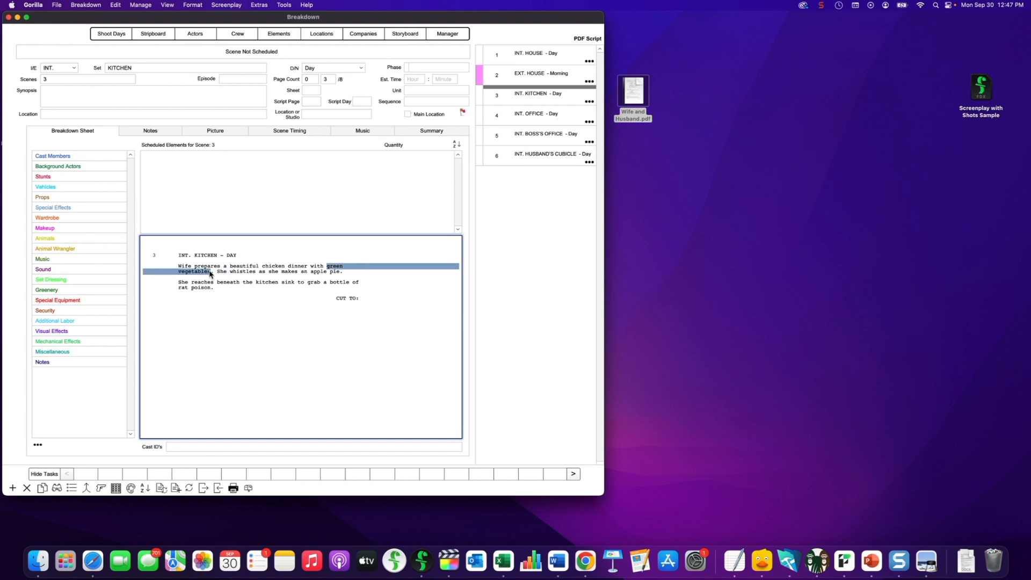
pyautogui.click(525, 234)
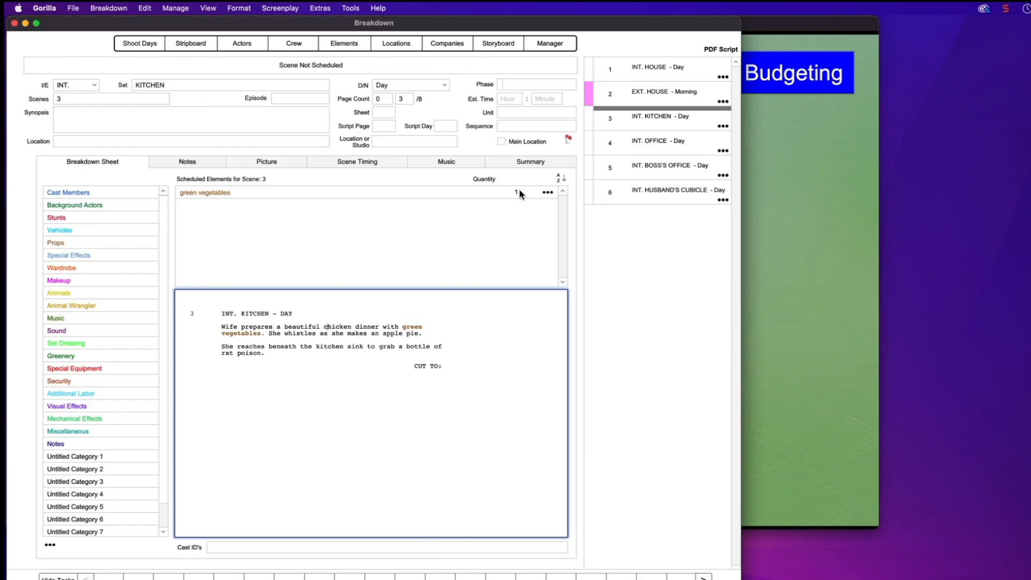
pyautogui.click(569, 43)
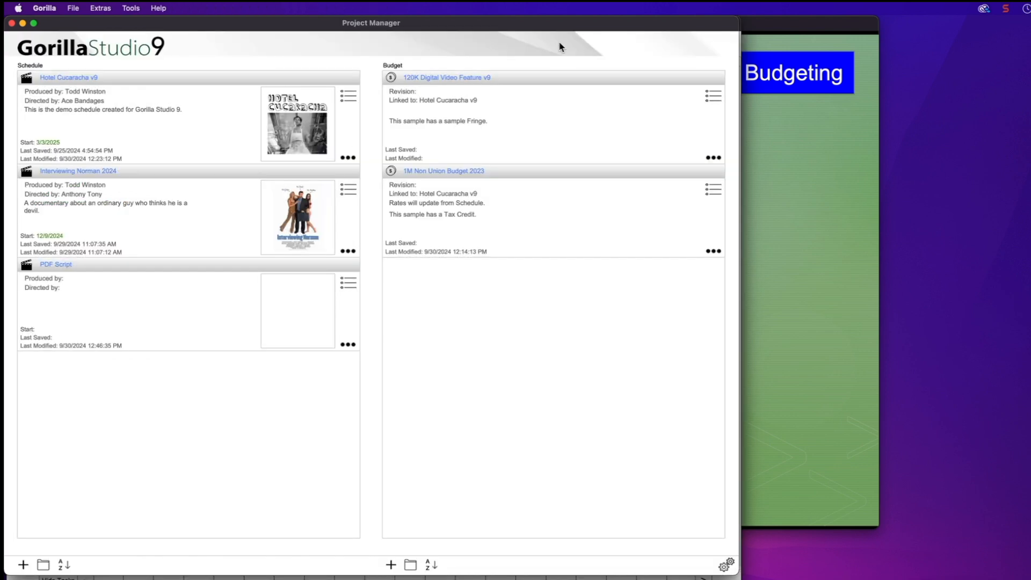
# Open the 120K Digital Video Feature v9 budget and show fringes by section (6,495.00 total)
pyautogui.click(444, 80)
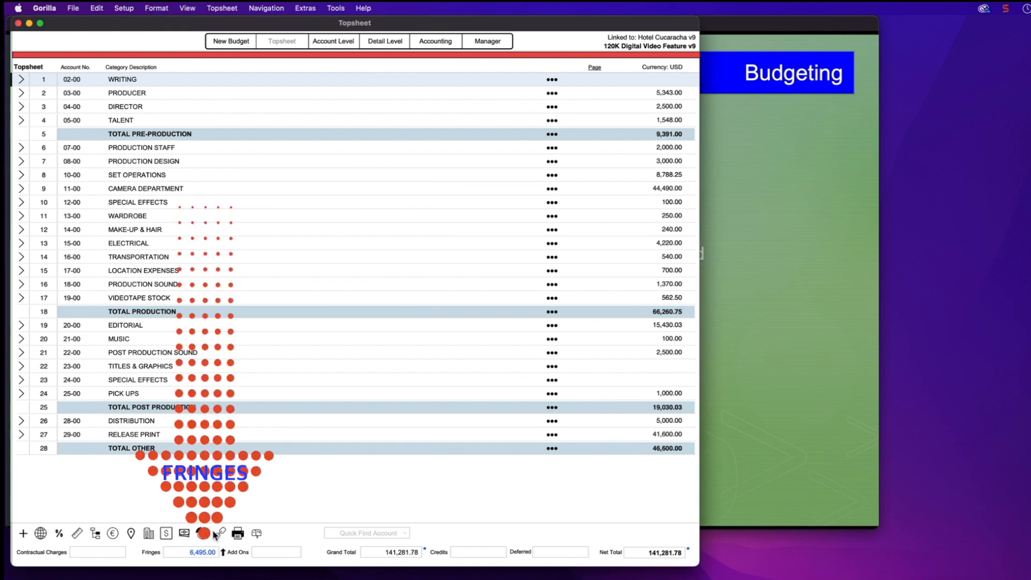
pyautogui.click(207, 552)
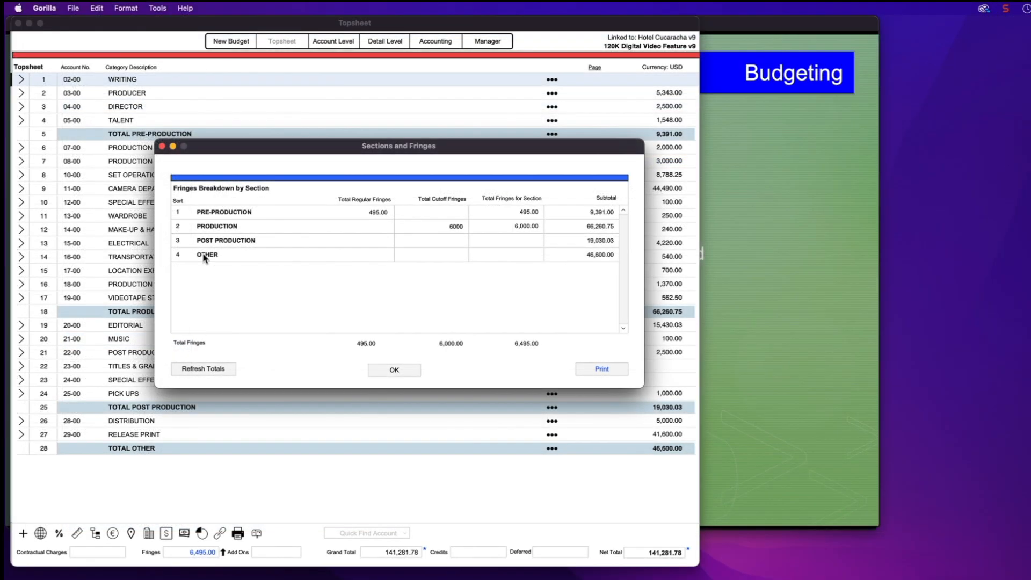
# Preview the Sections and Fringes report for printing, then go back to the Project Manager
pyautogui.click(615, 371)
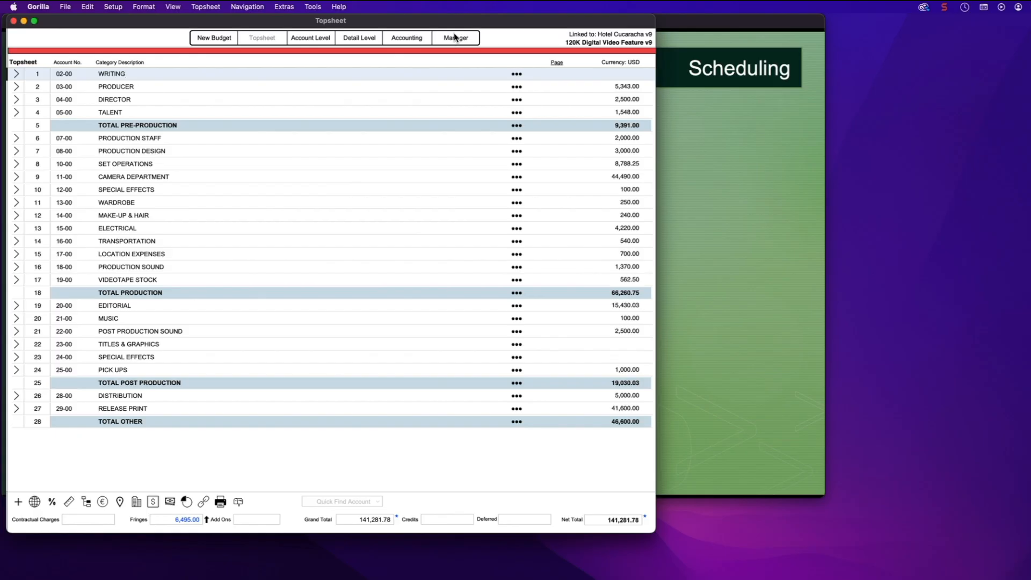
pyautogui.click(455, 37)
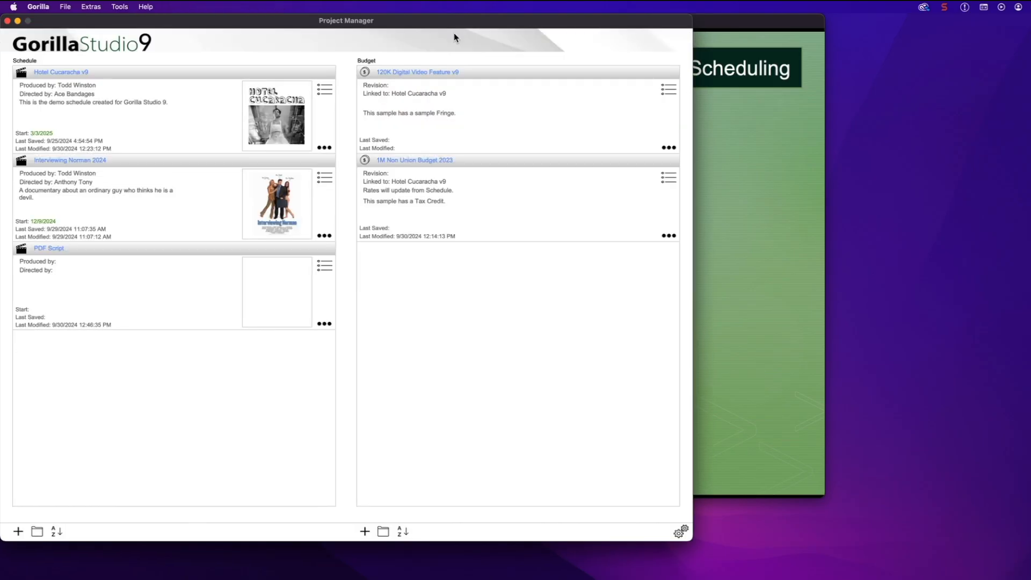
# Open the Hotel Cucaracha v9 schedule on scene 1 EXT. BEVERLY HILLS, CA and show the File menu
pyautogui.click(75, 69)
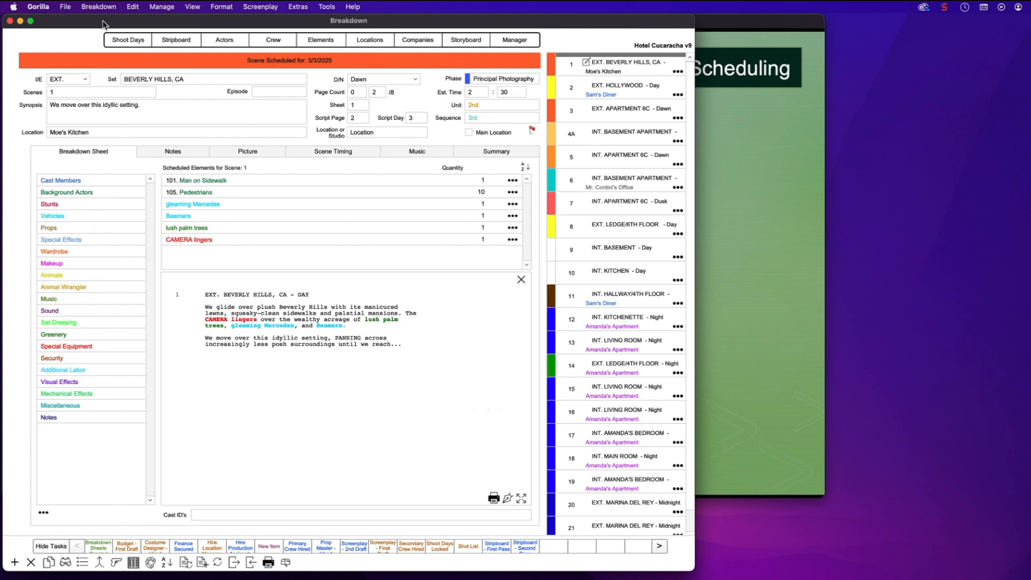
pyautogui.click(65, 7)
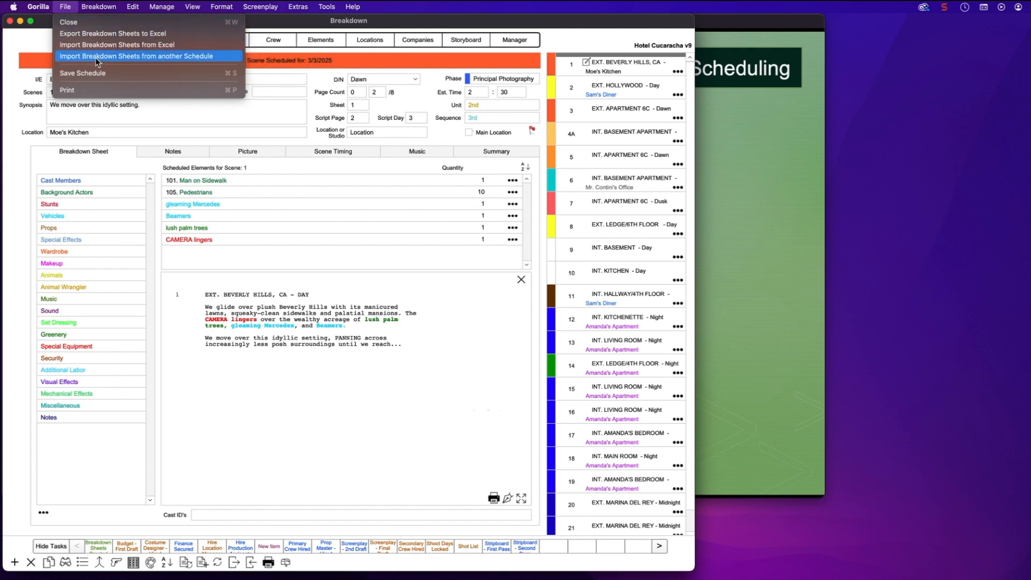
# Import PDF Script's scene 1 INT. HOUSE breakdown sheet into Hotel Cucaracha v9, keeping the episode number
pyautogui.click(210, 58)
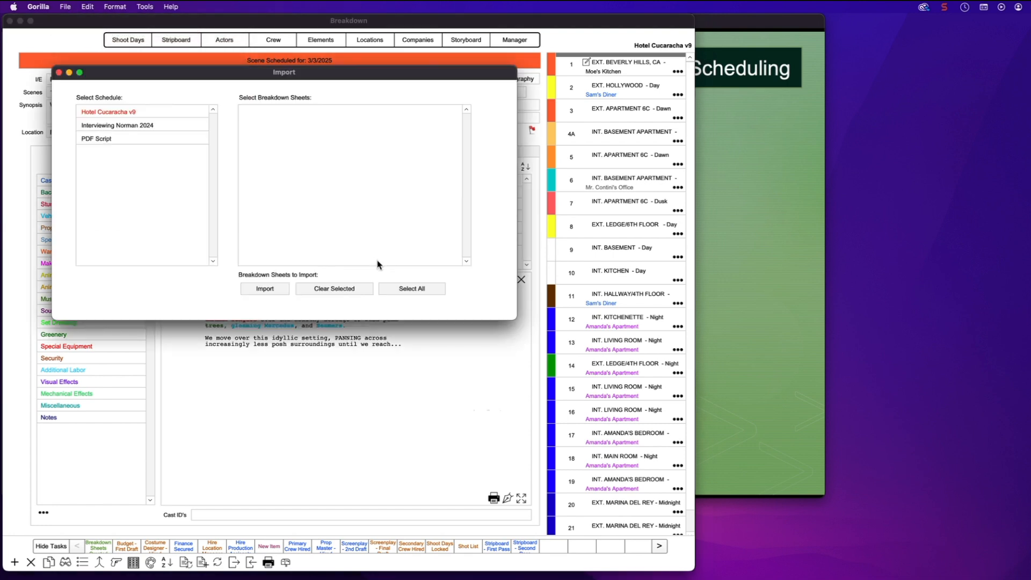
pyautogui.moveTo(135, 69); pyautogui.dragTo(223, 90)
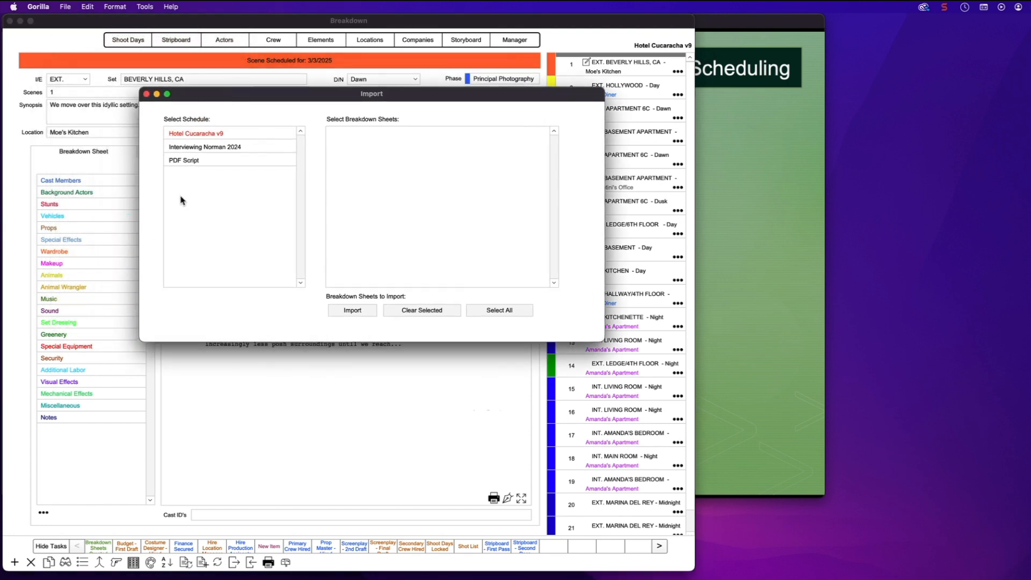
pyautogui.click(200, 147)
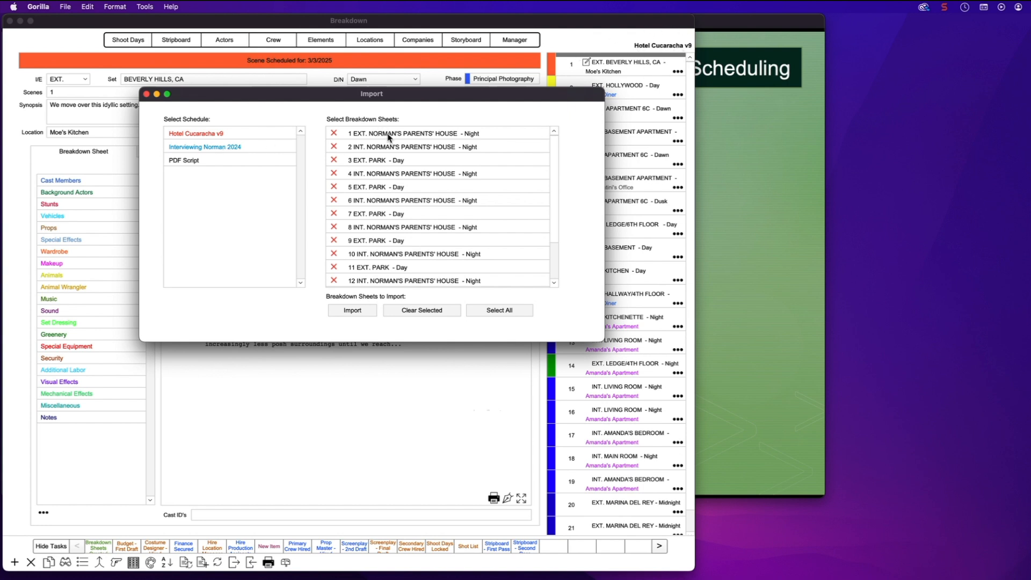
pyautogui.scroll(-4, 424, 235)
pyautogui.scroll(4, 423, 231)
pyautogui.click(195, 162)
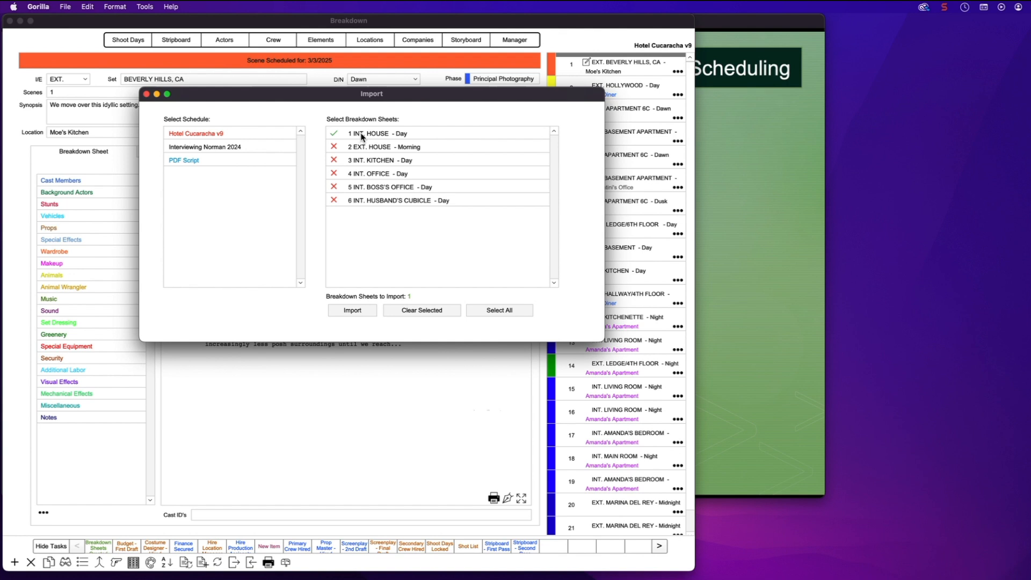
pyautogui.click(355, 311)
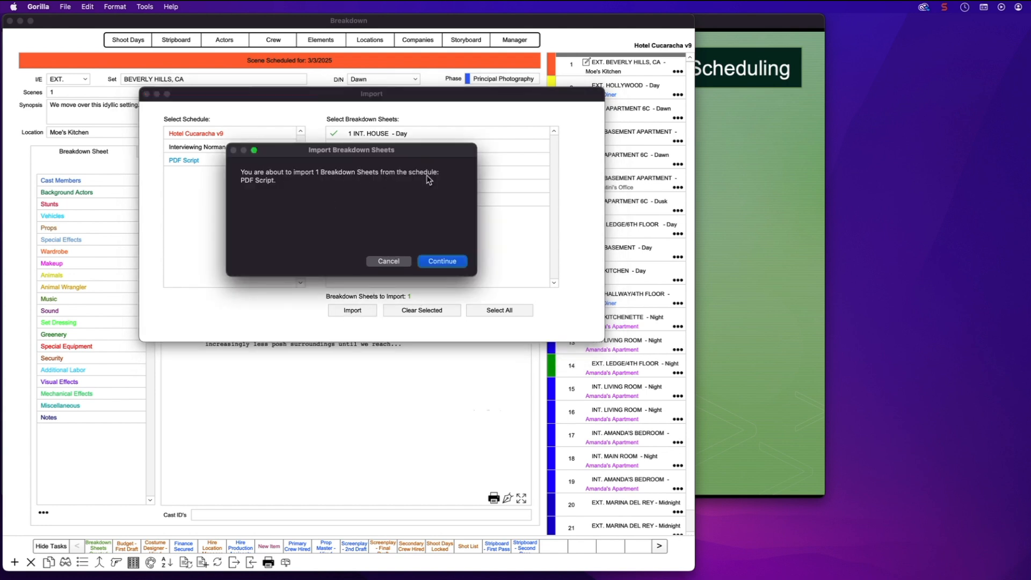
pyautogui.click(429, 262)
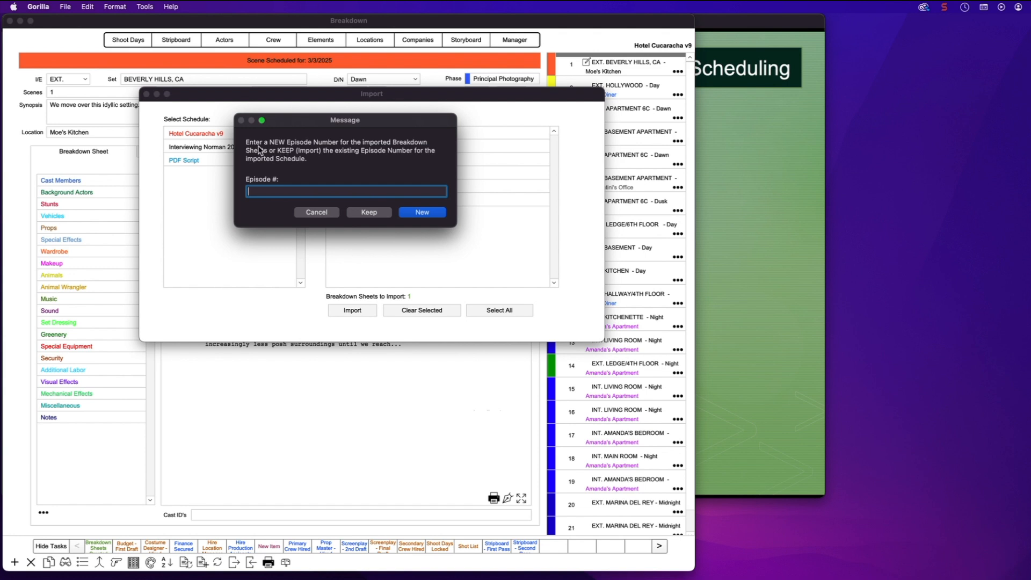
pyautogui.click(369, 213)
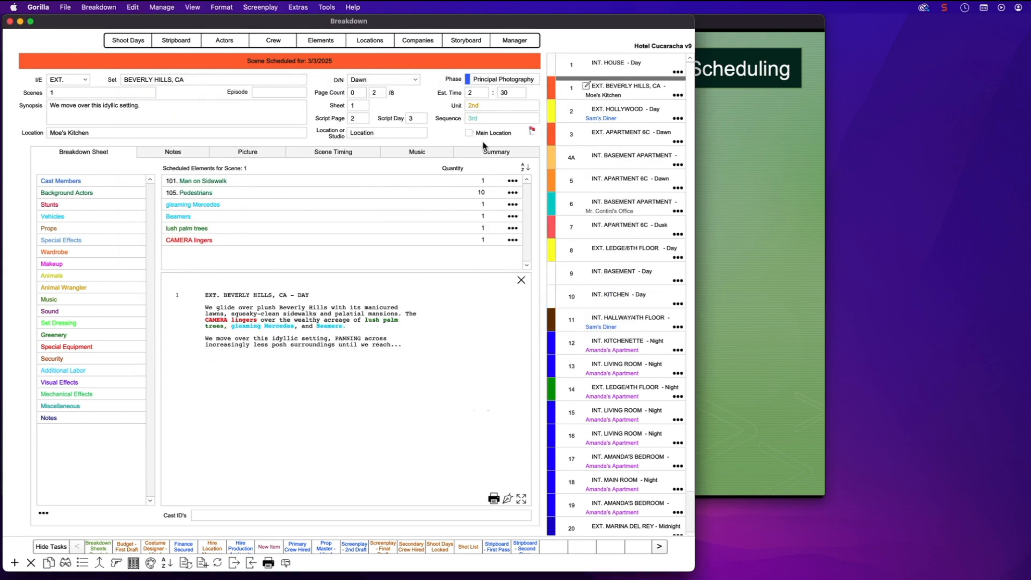
# Renumber the imported INT. HOUSE scene to 1A and re-sort the scene list by number
pyautogui.click(612, 65)
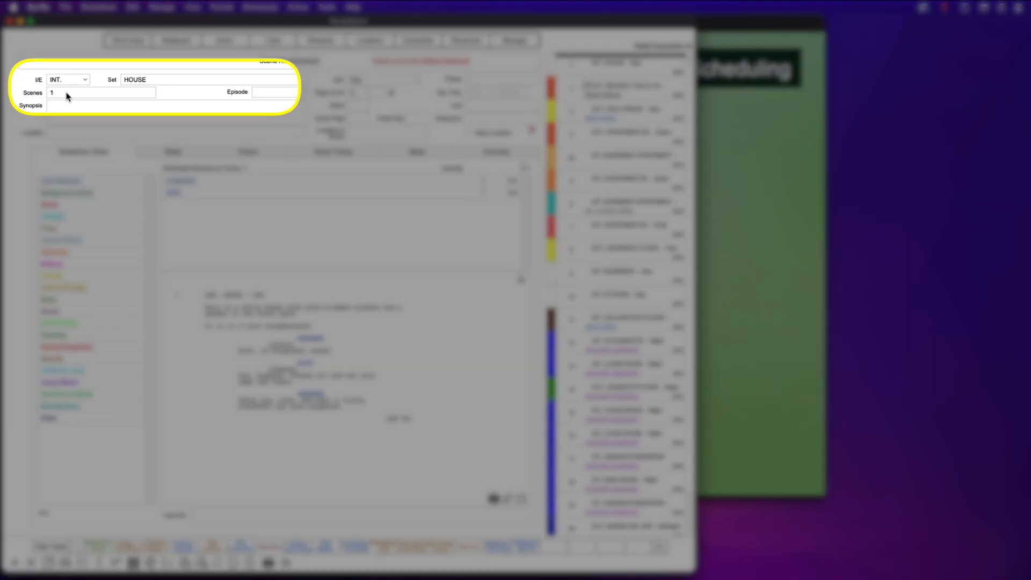
pyautogui.click(66, 92)
pyautogui.click(32, 119)
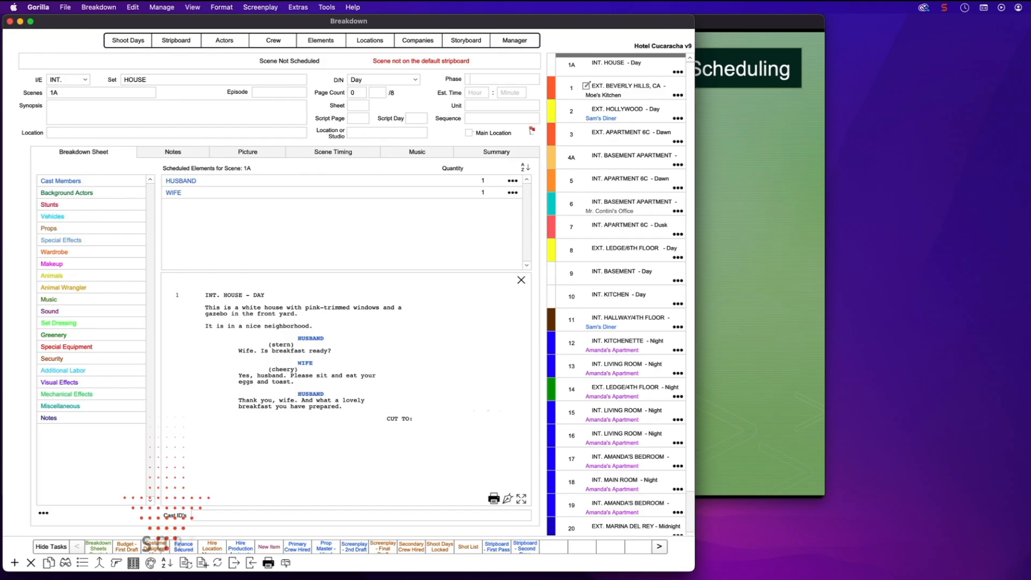
pyautogui.click(167, 562)
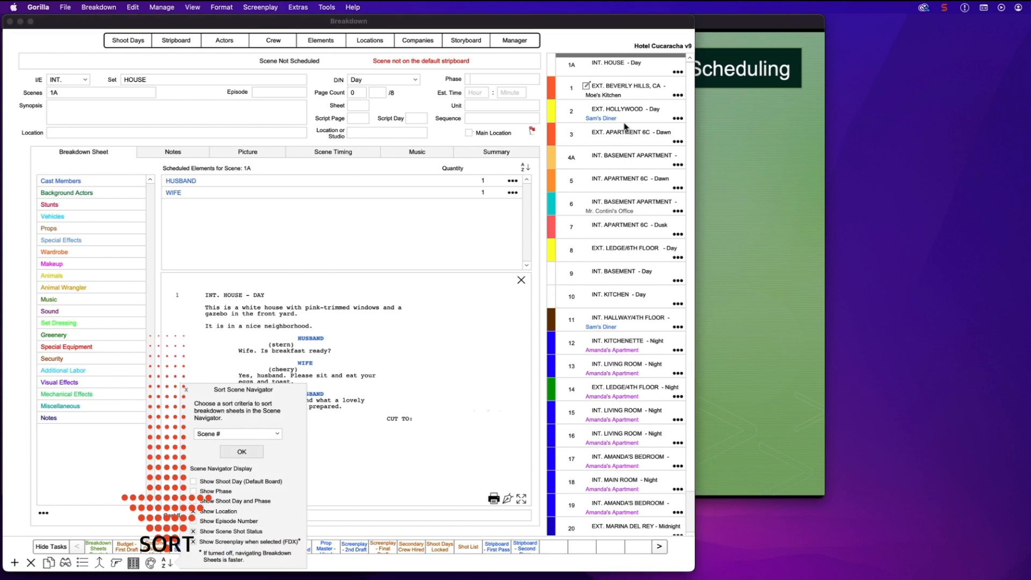
pyautogui.click(240, 452)
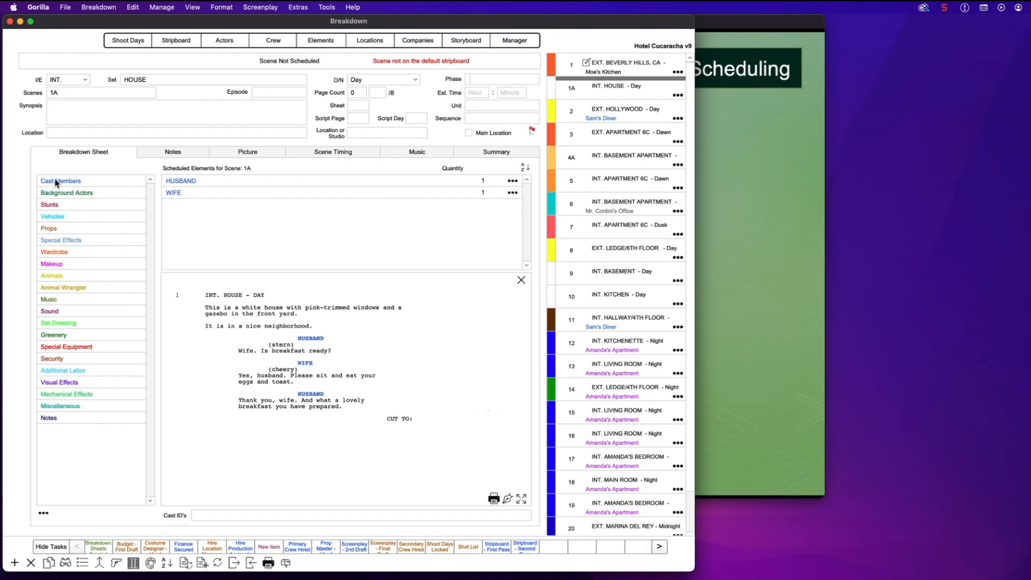
pyautogui.doubleClick(57, 182)
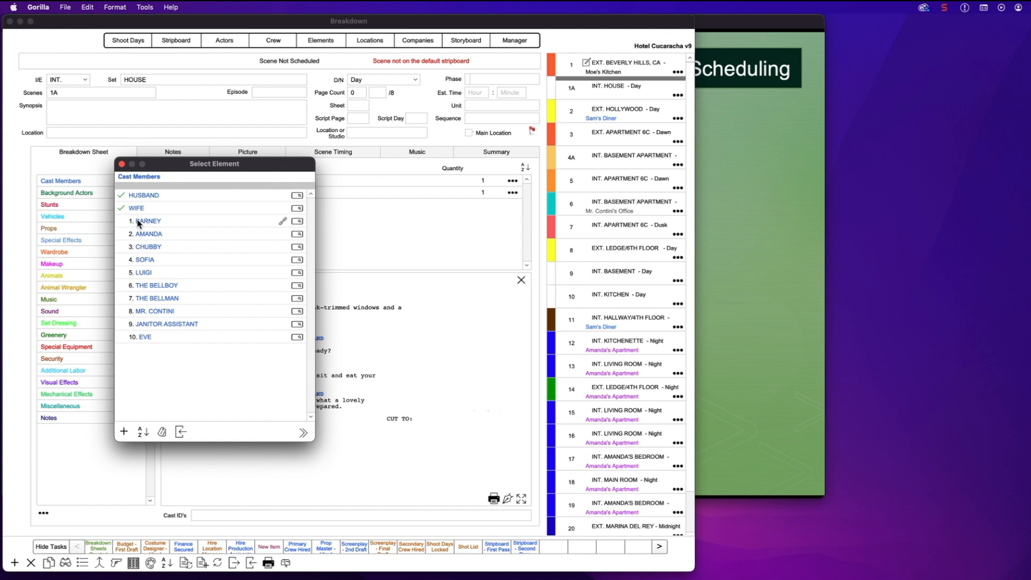
# Open the Element Manager filtered to show only Cast Members
pyautogui.click(122, 165)
pyautogui.click(321, 42)
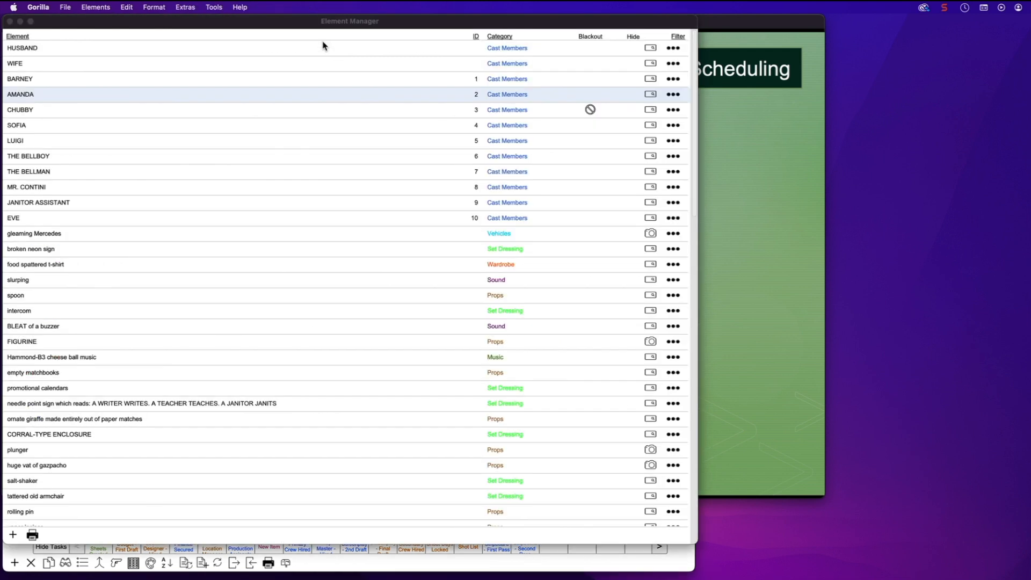
pyautogui.moveTo(302, 23); pyautogui.dragTo(329, 25)
pyautogui.click(704, 37)
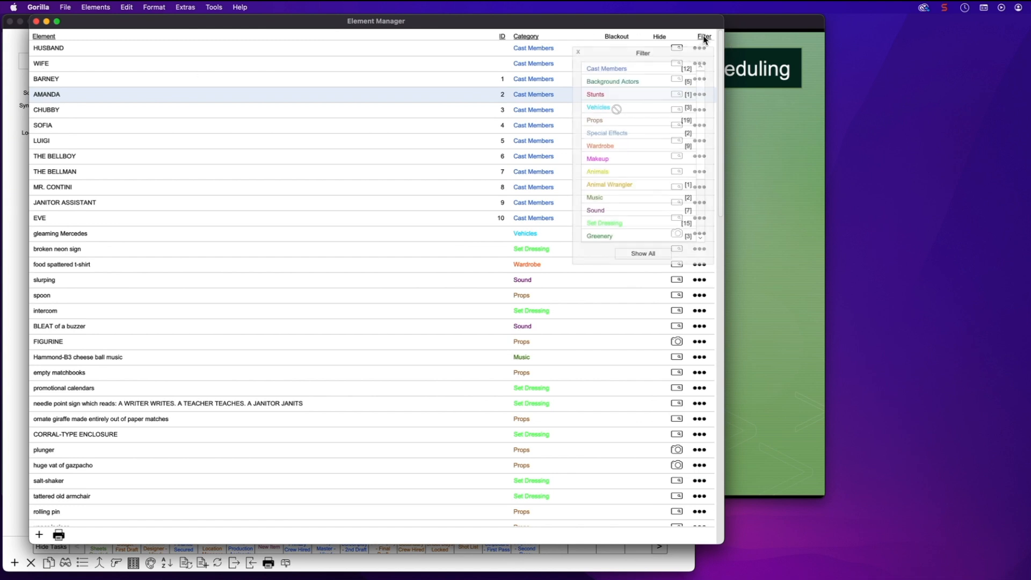
pyautogui.click(604, 69)
pyautogui.moveTo(446, 24); pyautogui.dragTo(454, 47)
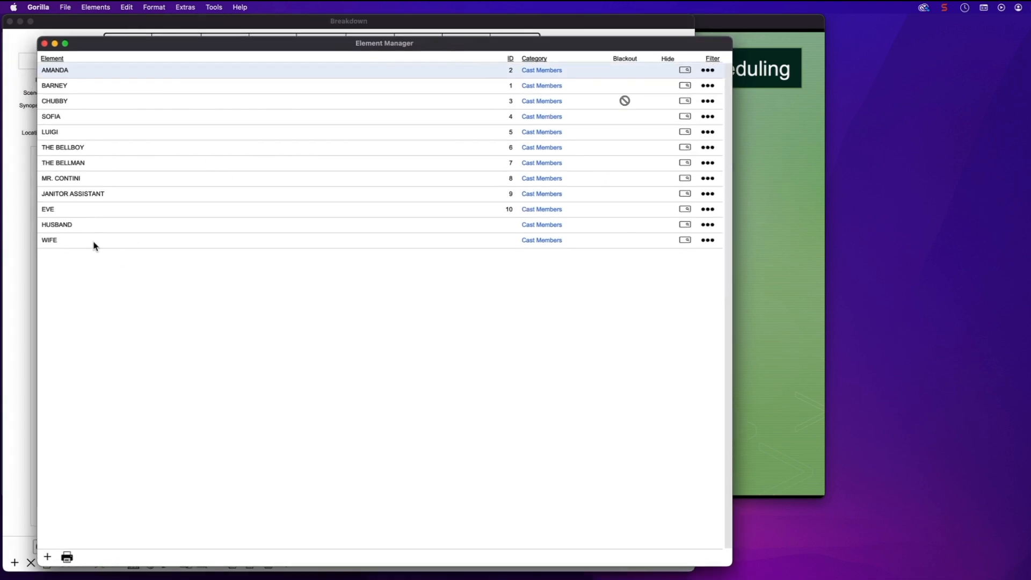
# Give HUSBAND board ID 11 and WIFE board ID 12
pyautogui.click(707, 225)
pyautogui.click(651, 223)
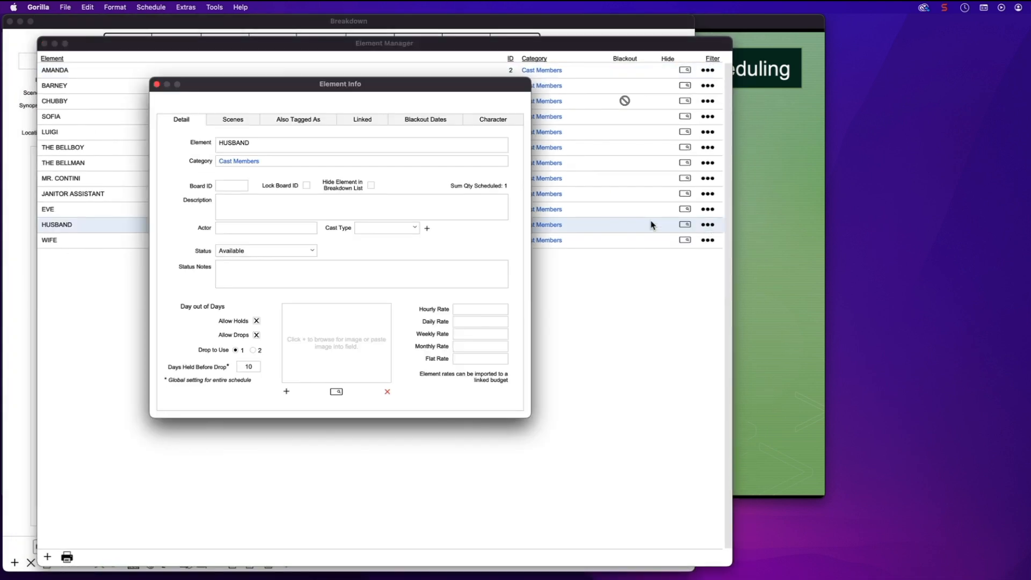
pyautogui.moveTo(420, 84); pyautogui.dragTo(382, 82)
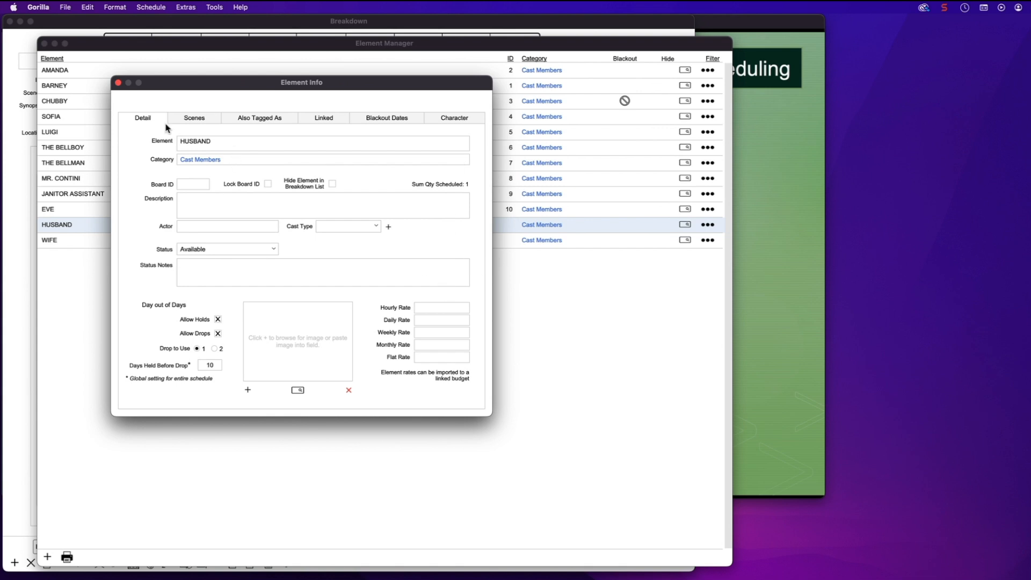
pyautogui.click(193, 184)
pyautogui.click(418, 213)
pyautogui.click(119, 83)
pyautogui.click(707, 240)
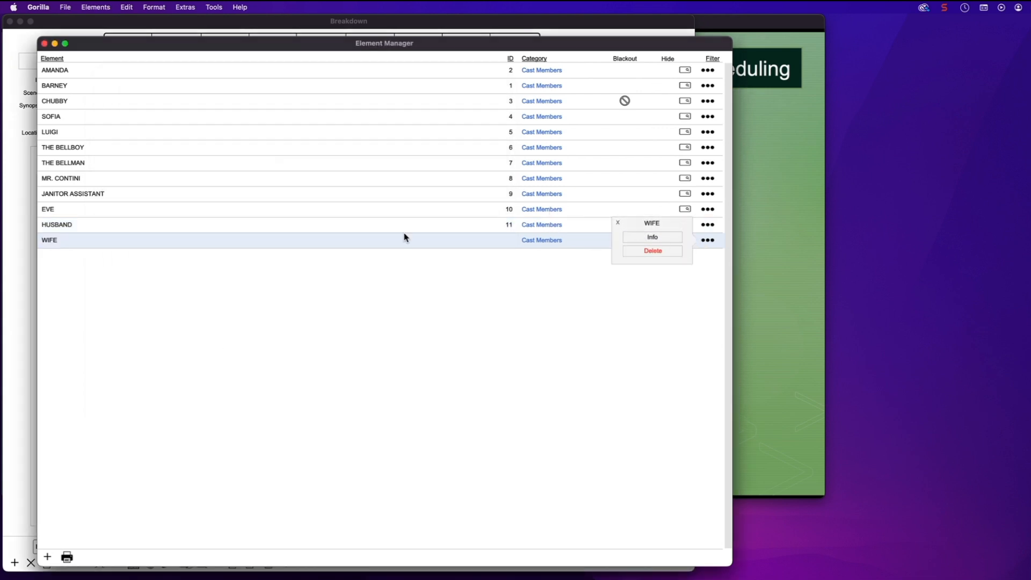
pyautogui.click(637, 238)
pyautogui.click(194, 184)
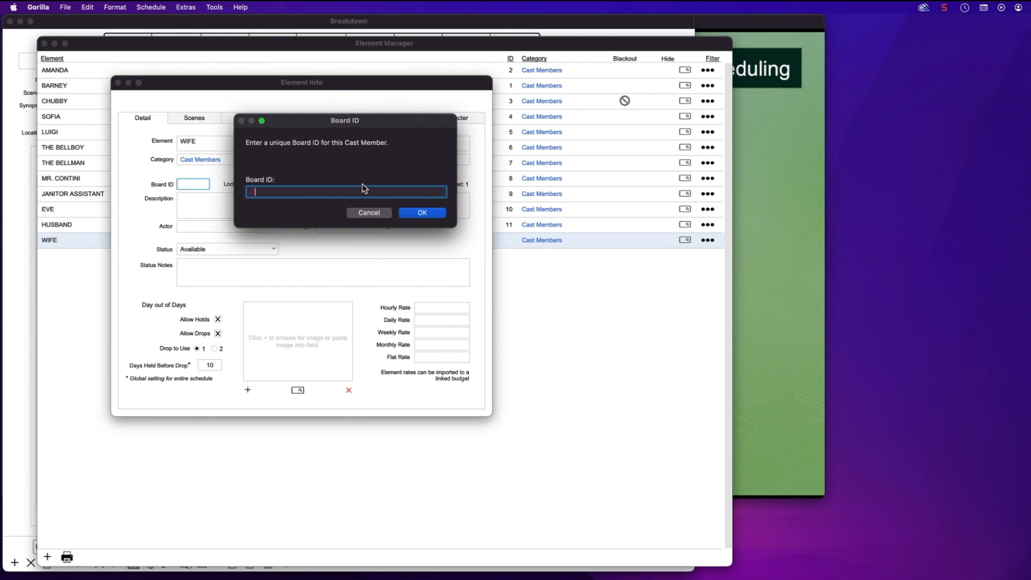
pyautogui.click(421, 213)
pyautogui.click(119, 83)
# Sort the cast members by ID and close the Element Manager
pyautogui.click(511, 60)
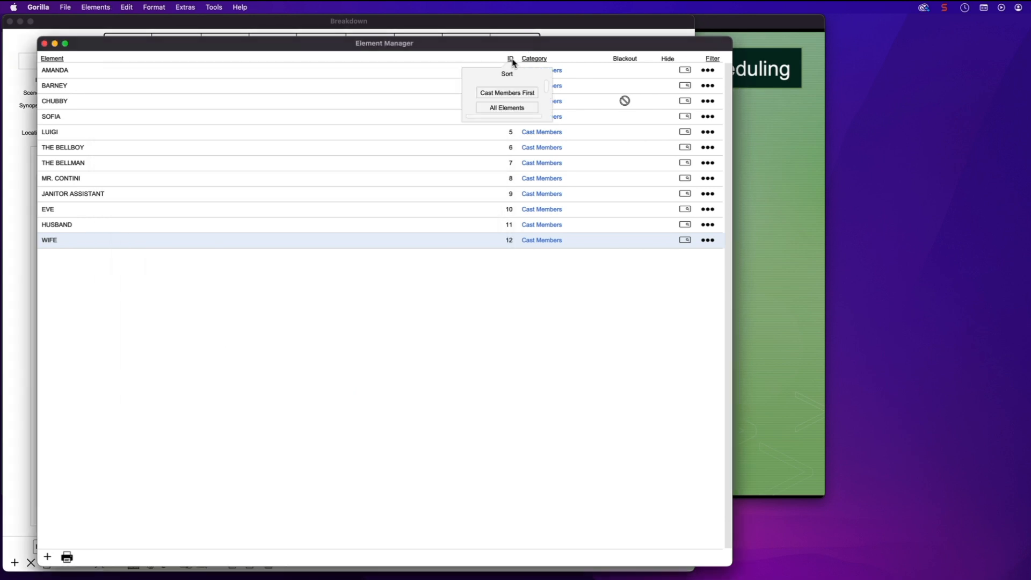
pyautogui.click(518, 94)
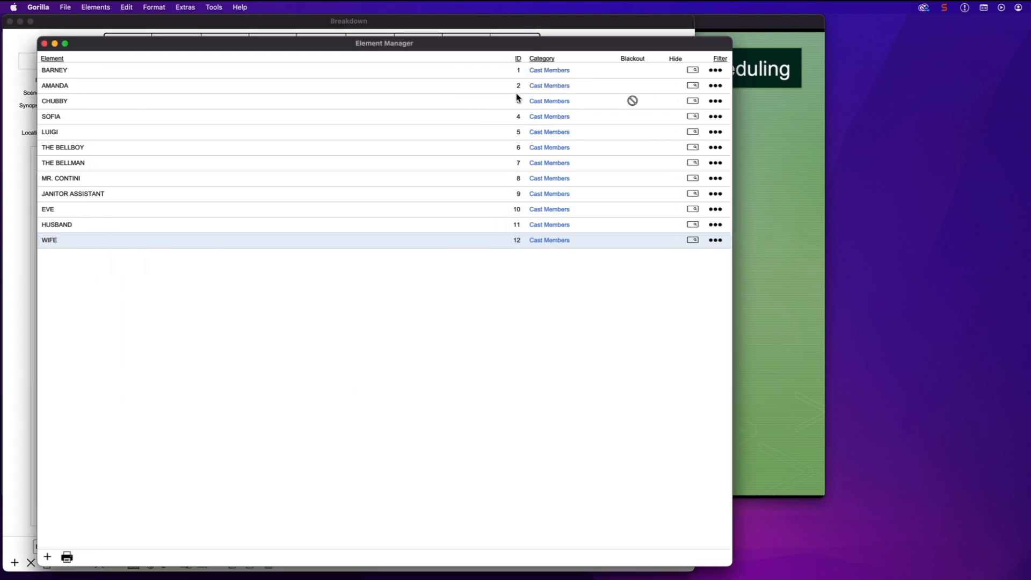
pyautogui.click(44, 45)
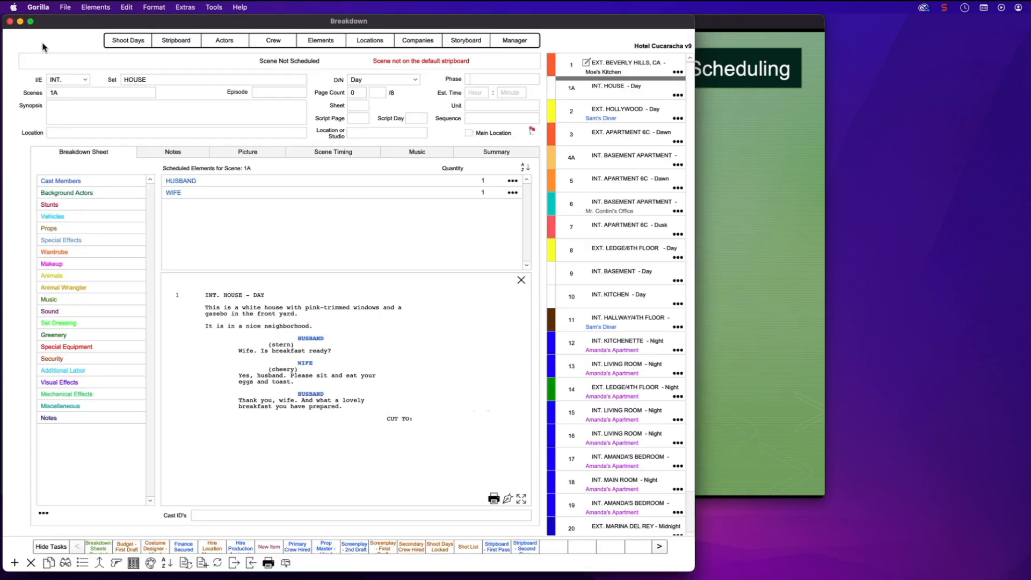
# Confirm scene 1A lists cast IDs 11 and 12, and show each scene's phase in the scene list
pyautogui.doubleClick(96, 183)
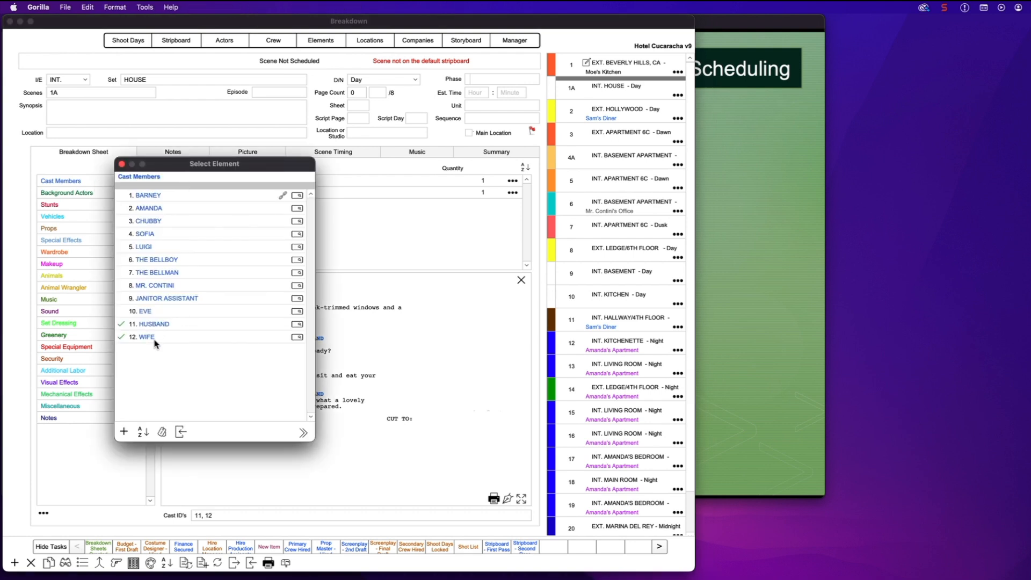
pyautogui.click(122, 165)
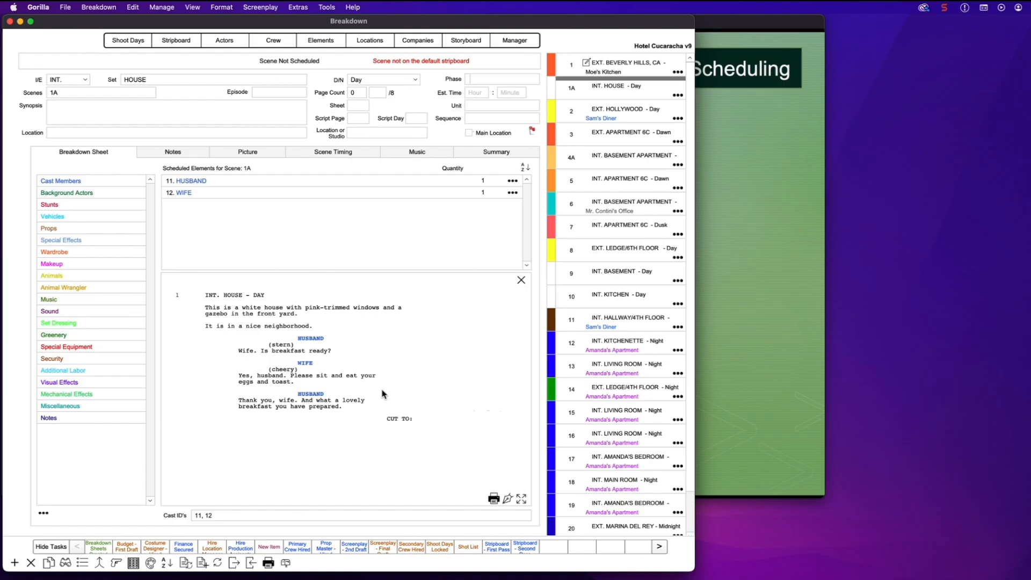
pyautogui.click(168, 564)
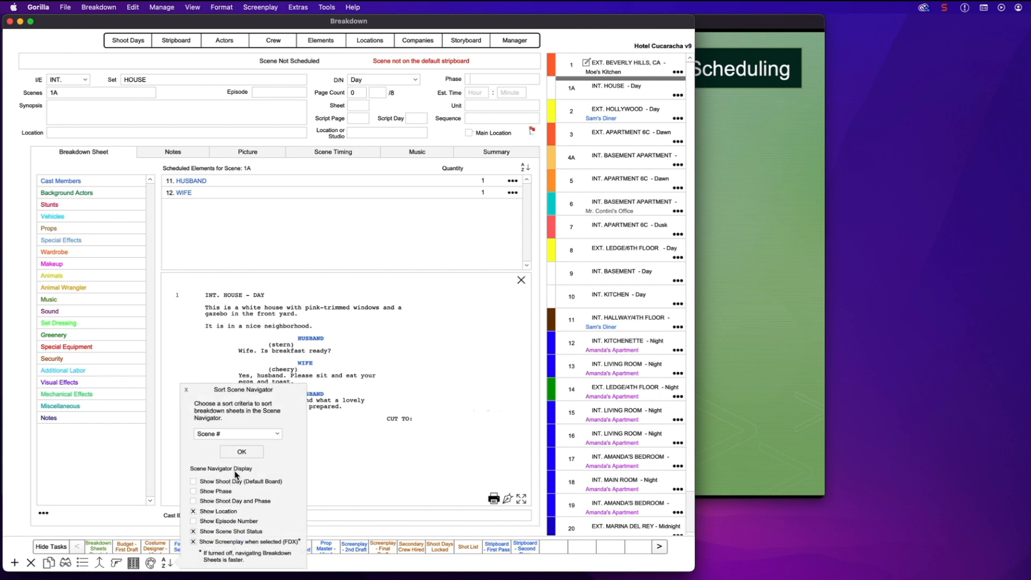
pyautogui.click(194, 492)
pyautogui.click(187, 390)
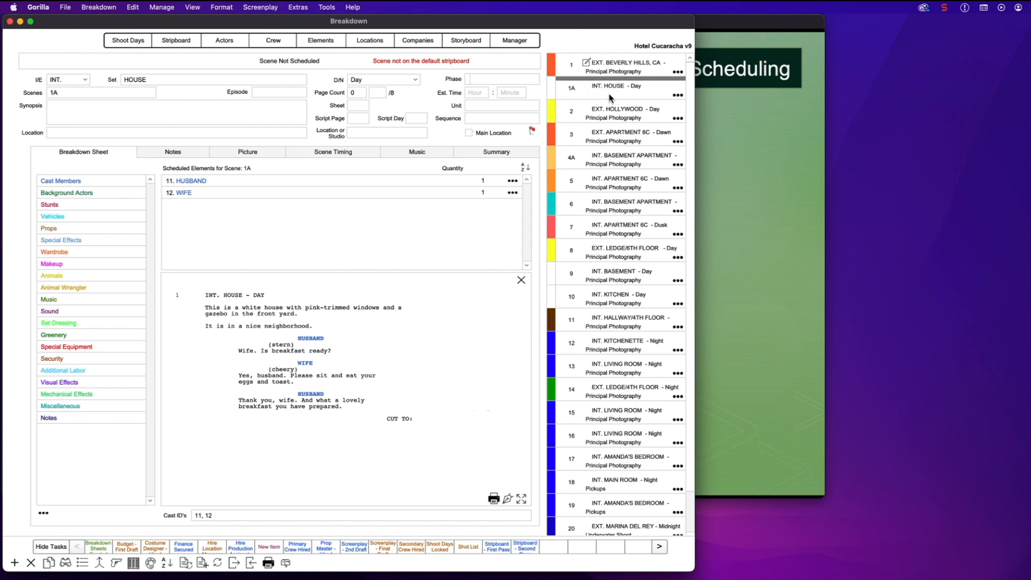
# Assign scene 1A to the Principal Photography phase
pyautogui.click(514, 82)
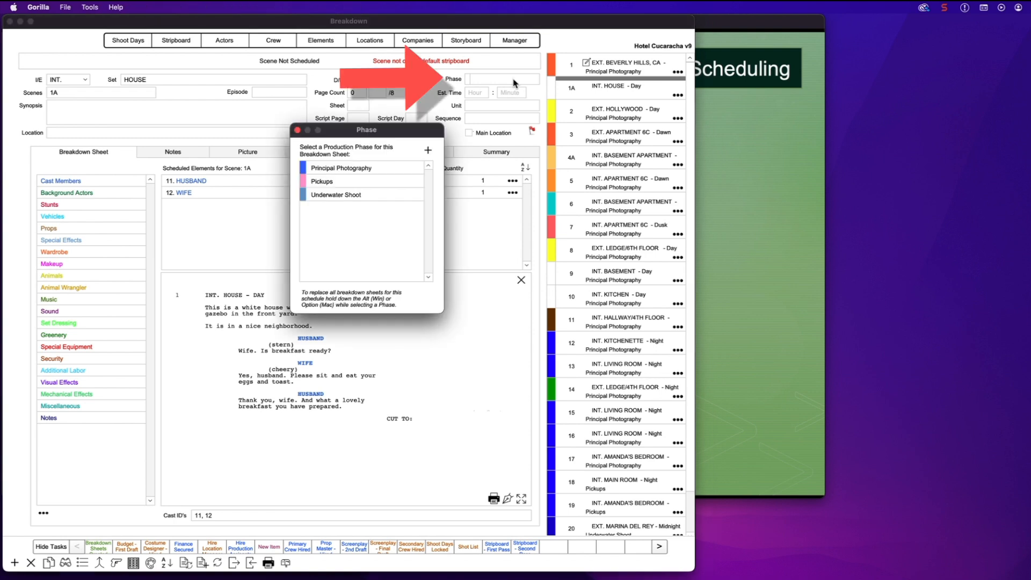
pyautogui.click(332, 169)
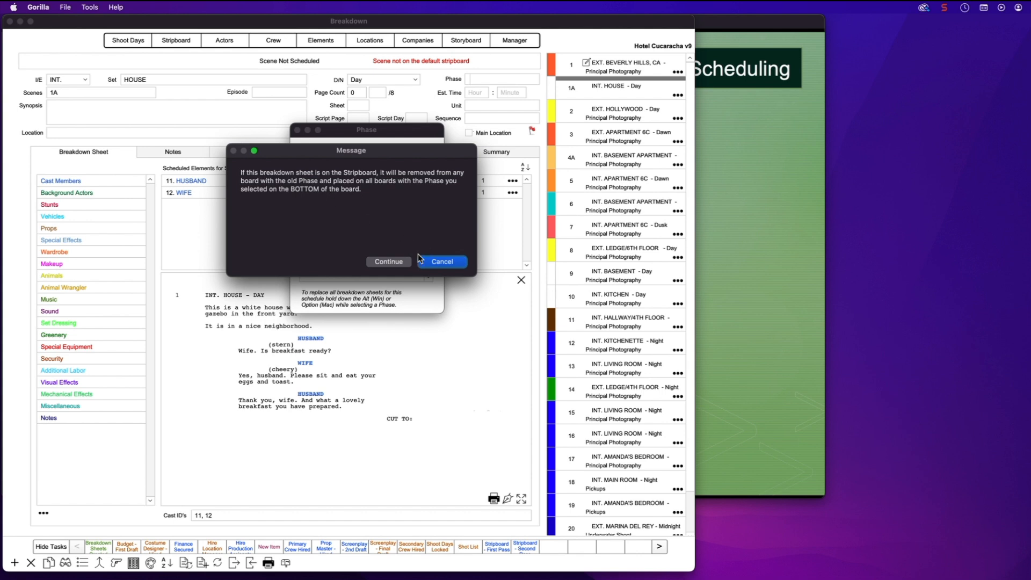
pyautogui.click(389, 262)
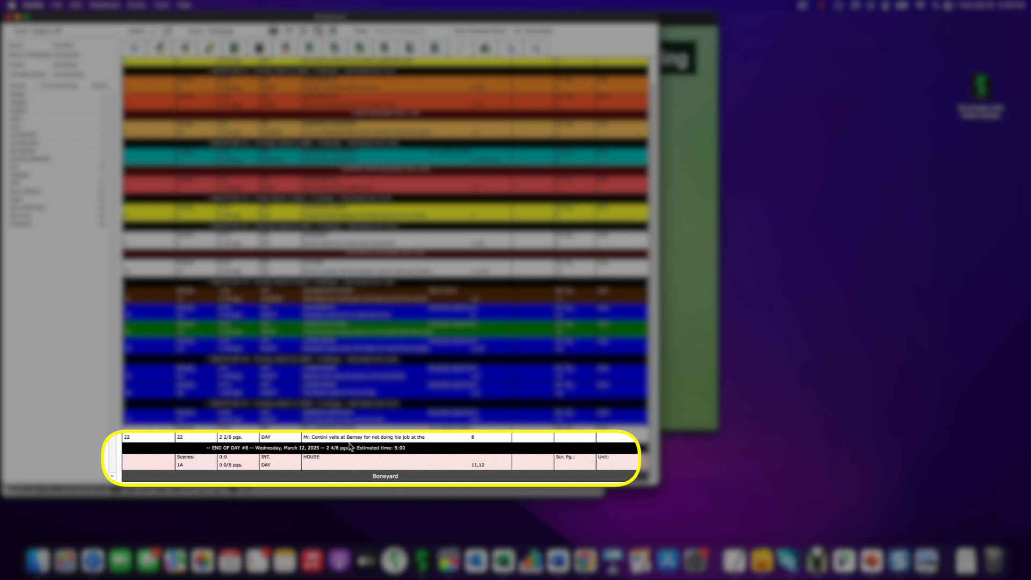
# Move strip 1A from the boneyard to below scene 1, then save the stripboard with its .xlsx backup
pyautogui.moveTo(200, 465); pyautogui.dragTo(209, 85)
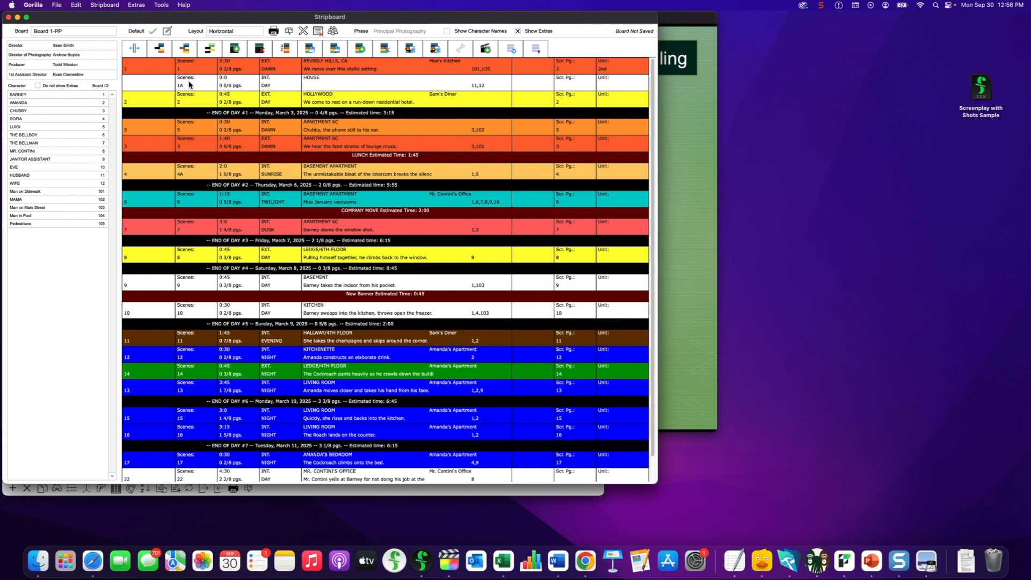
pyautogui.click(309, 49)
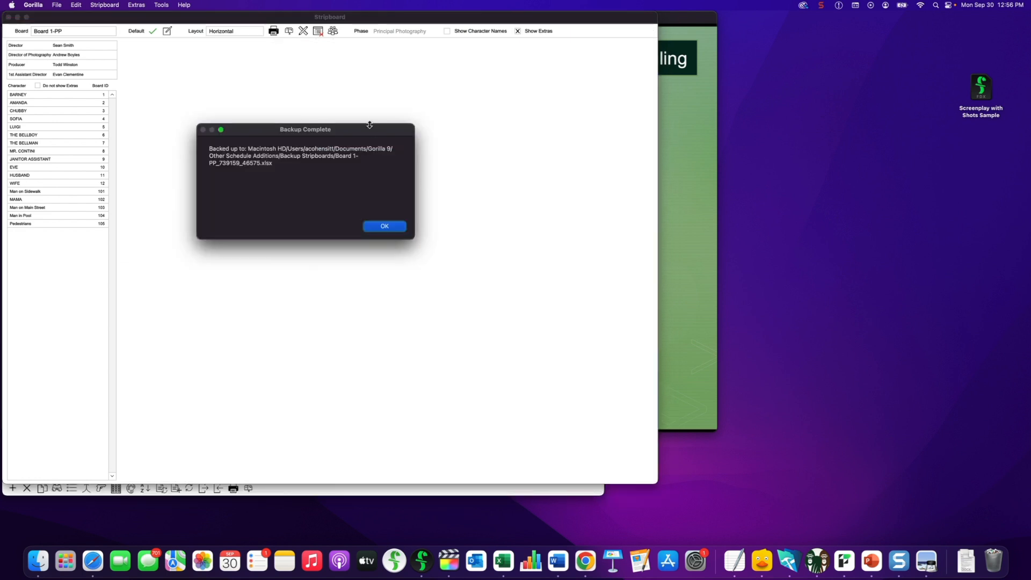
pyautogui.moveTo(369, 124); pyautogui.dragTo(449, 116)
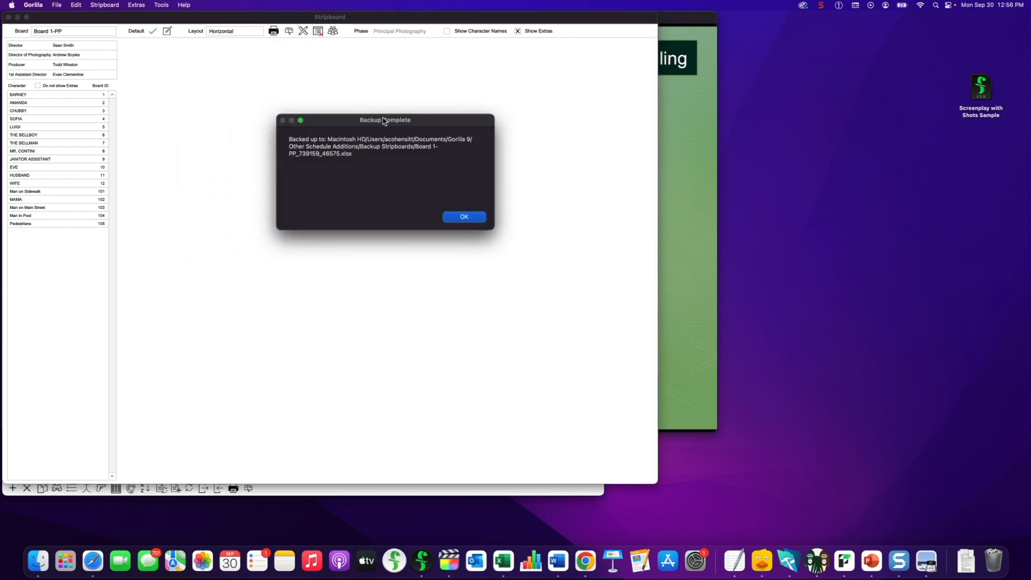
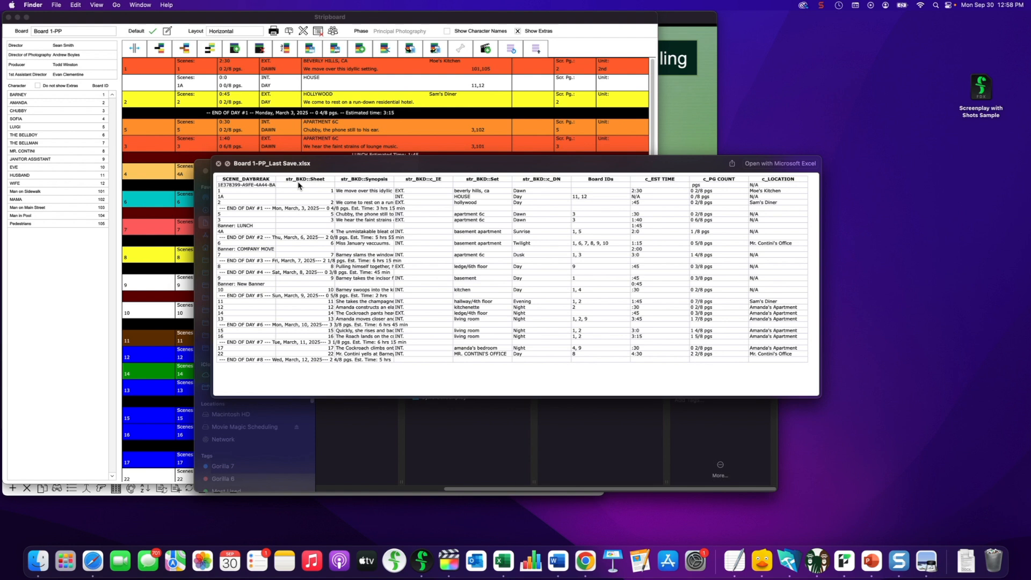
# Close the backup spreadsheet preview and bring the Board 1-PP stripboard back to the front
pyautogui.press('space')
pyautogui.click(508, 152)
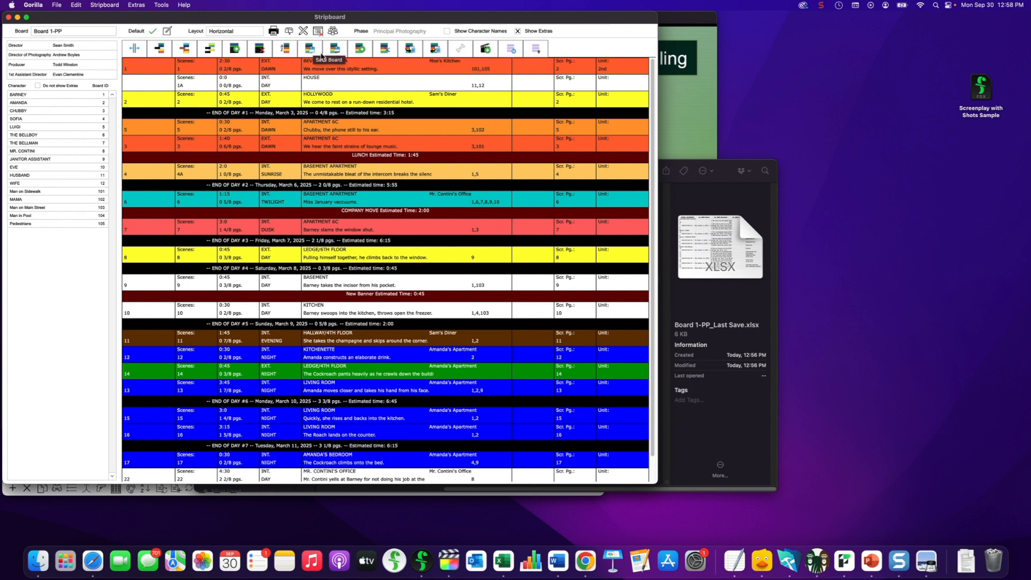
pyautogui.click(534, 51)
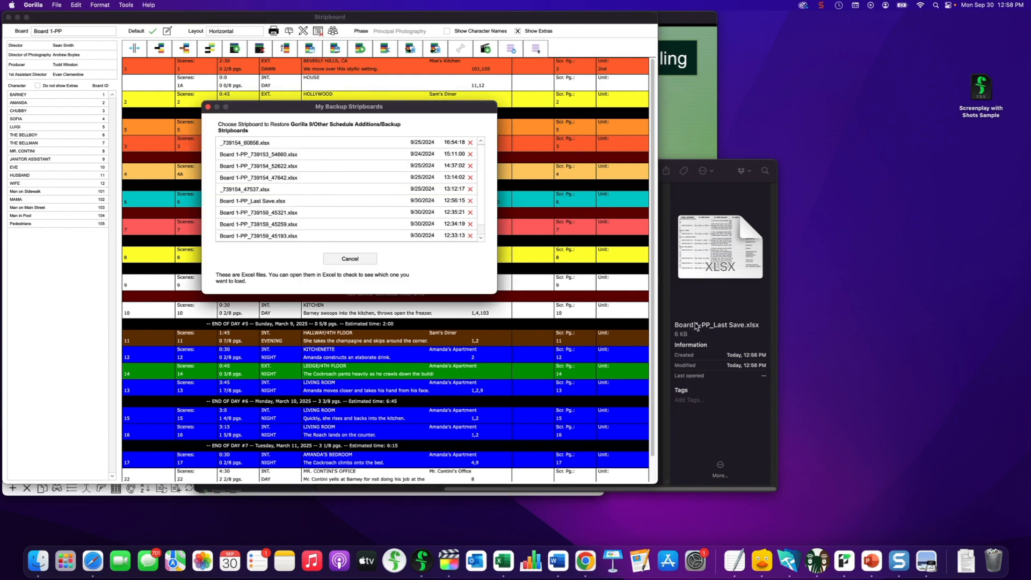
pyautogui.click(710, 189)
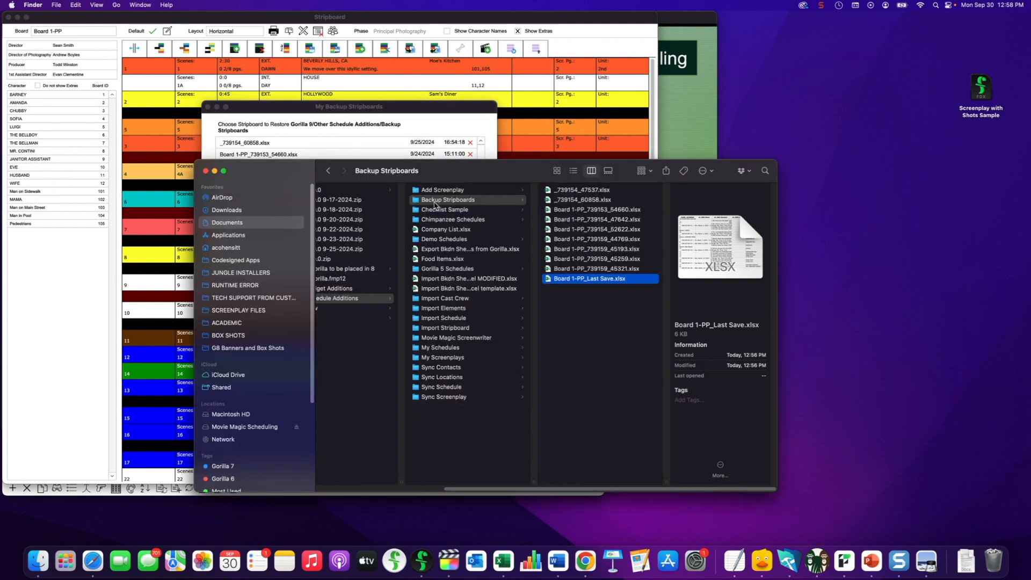
pyautogui.click(342, 156)
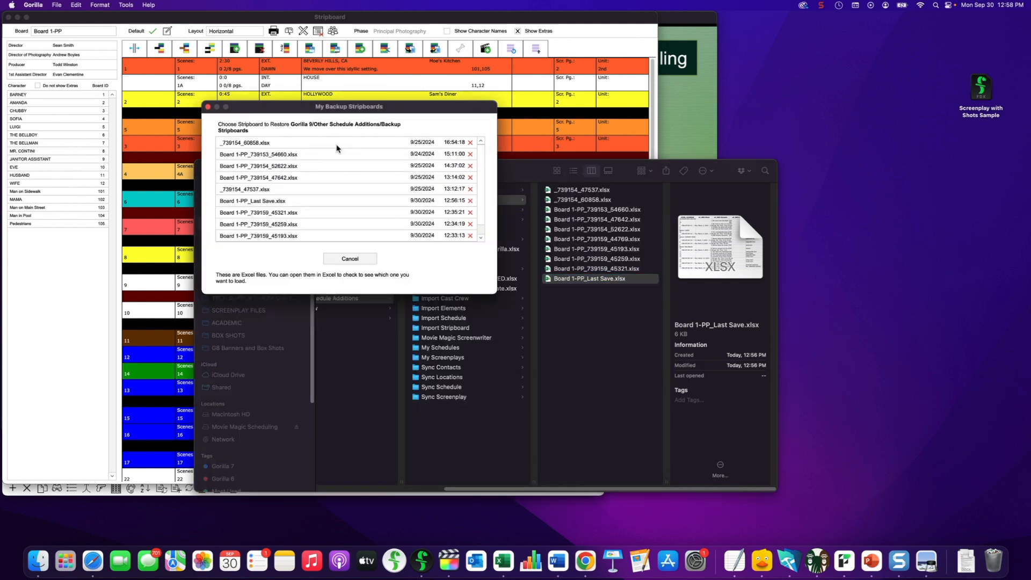
pyautogui.scroll(-1, 301, 203)
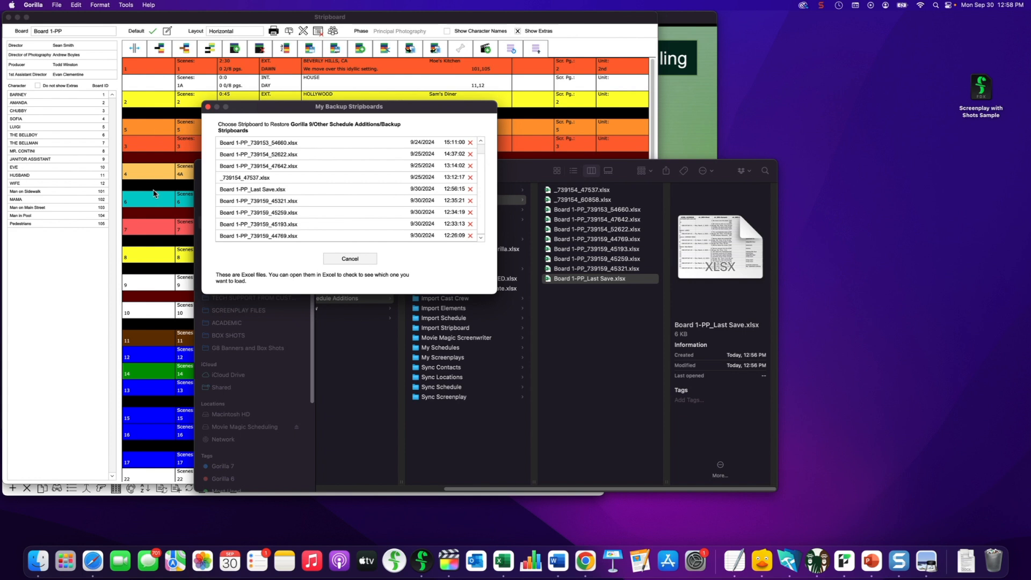
pyautogui.click(225, 171)
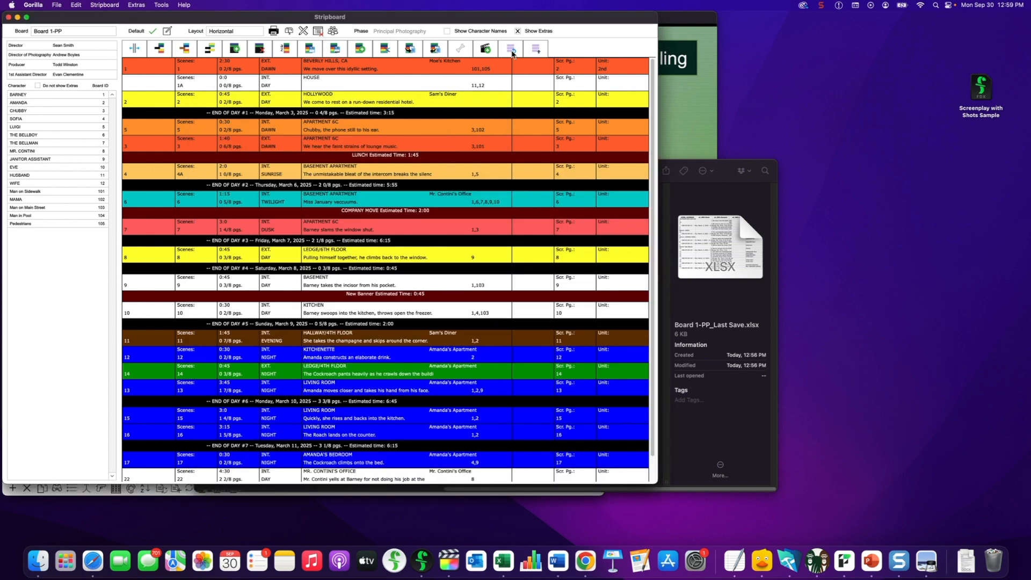
pyautogui.click(512, 51)
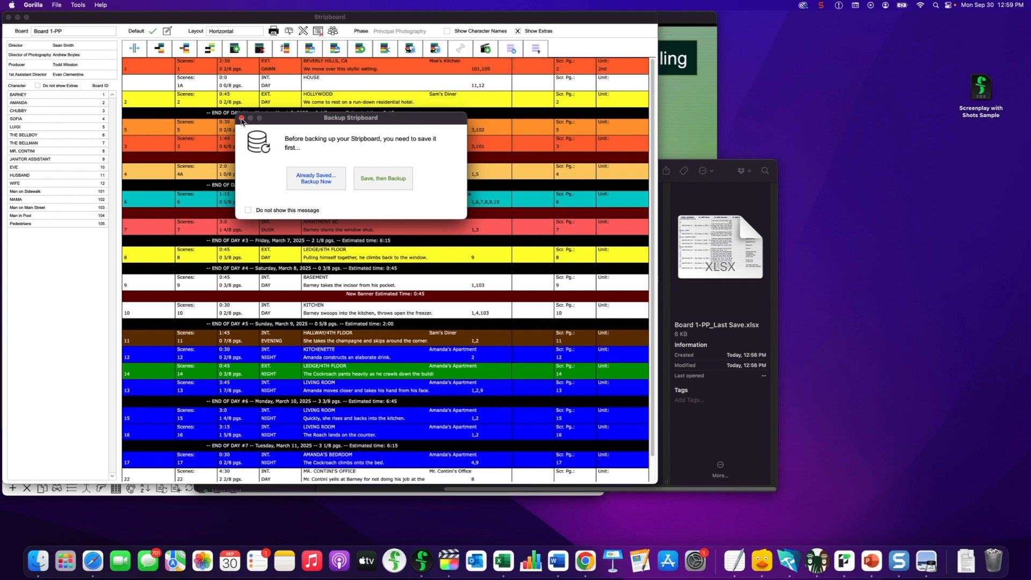
pyautogui.click(242, 118)
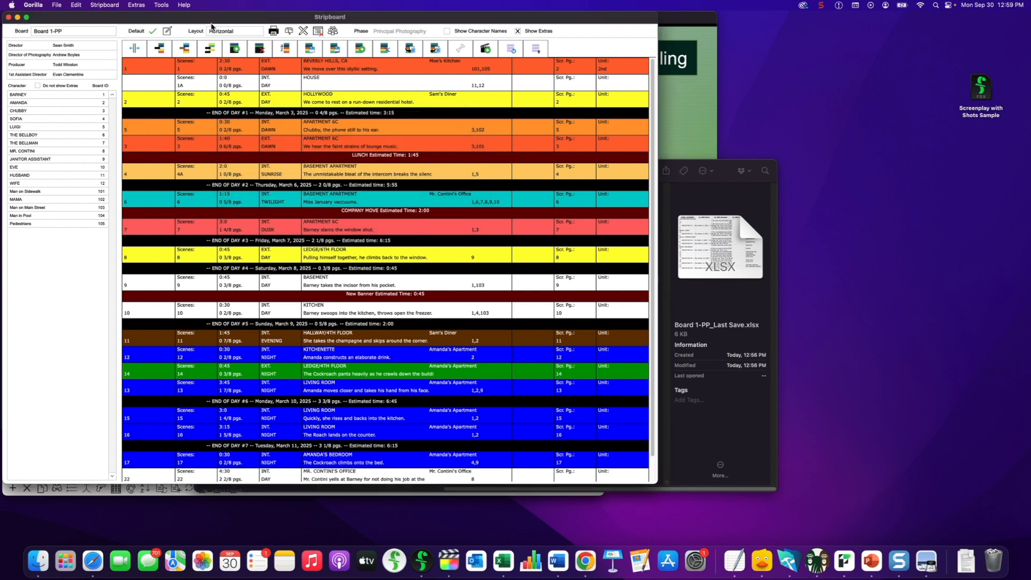
pyautogui.click(133, 5)
pyautogui.click(143, 28)
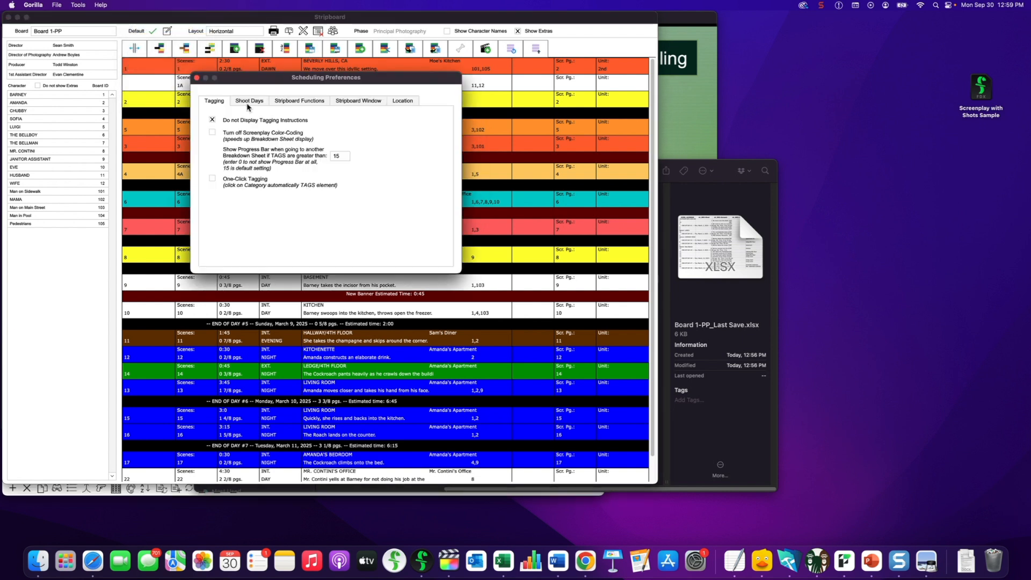
pyautogui.click(288, 102)
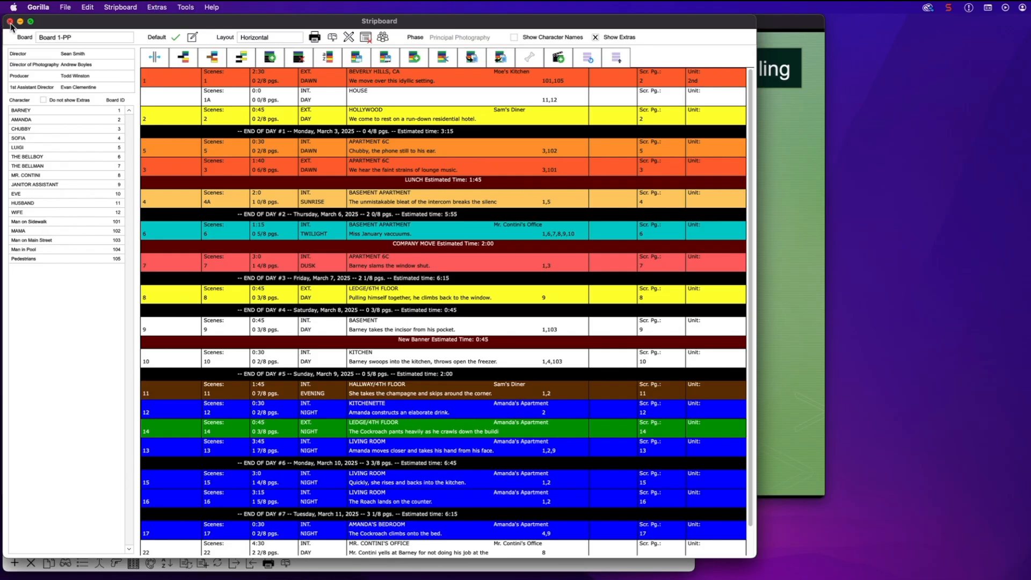
# Close the stripboard and open the 3/3/2025 shoot day from the Shoot Days calendar
pyautogui.click(10, 22)
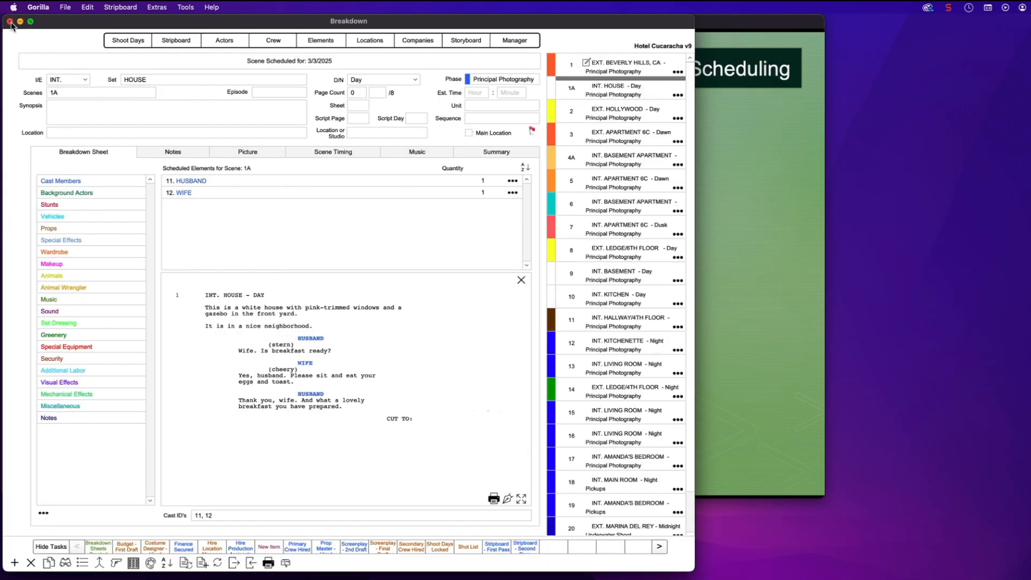
pyautogui.click(135, 43)
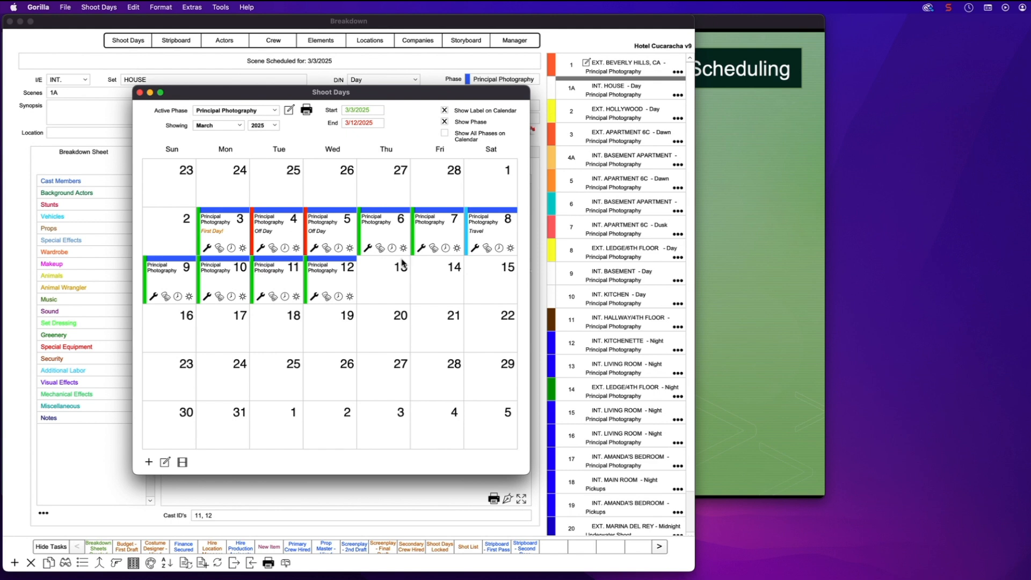
pyautogui.doubleClick(218, 235)
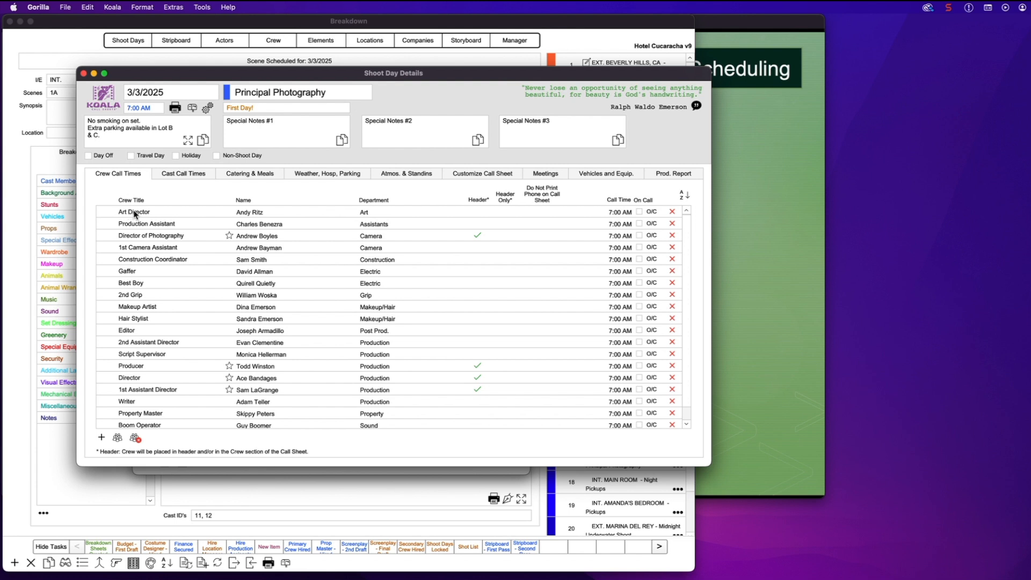
# Add a mobile phone number to the Art Director's contact details
pyautogui.doubleClick(134, 215)
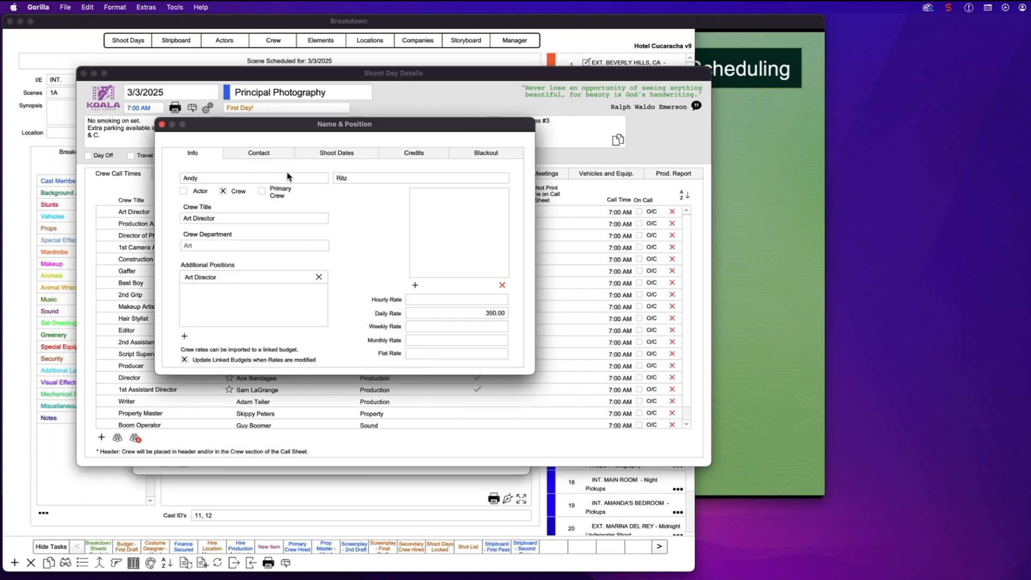
pyautogui.click(259, 154)
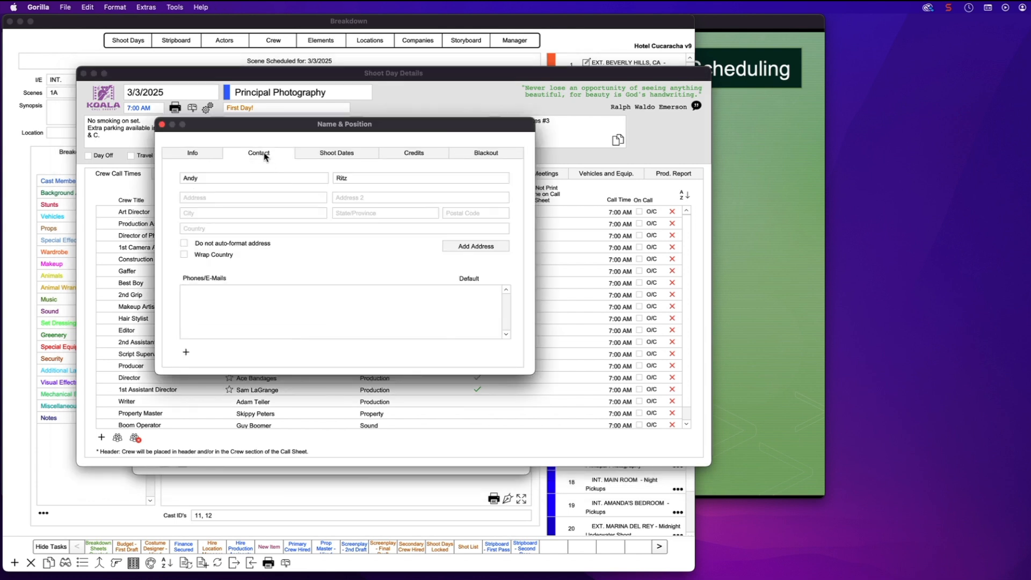
pyautogui.click(186, 353)
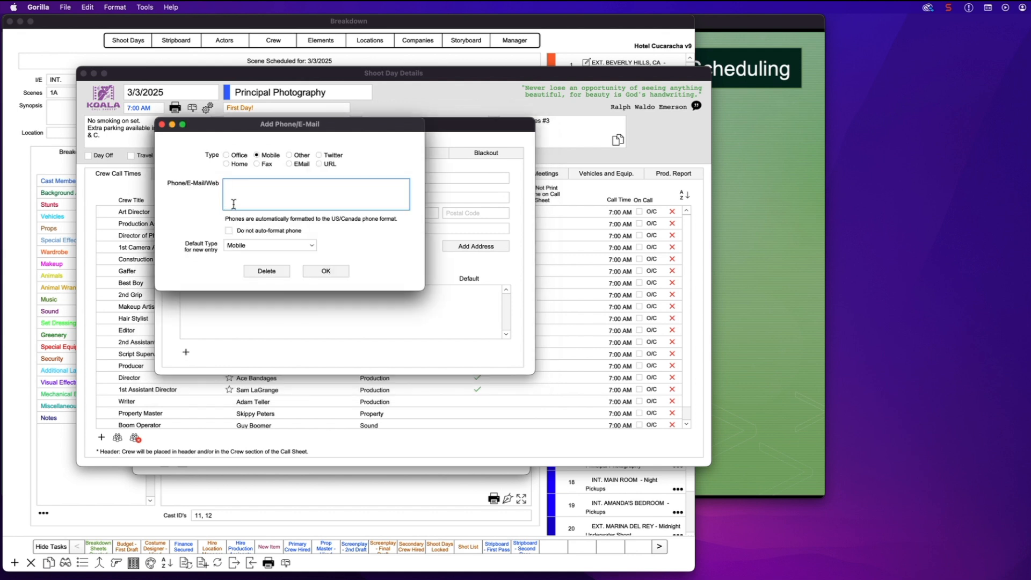
pyautogui.write('818) 555-1212')
pyautogui.click(326, 271)
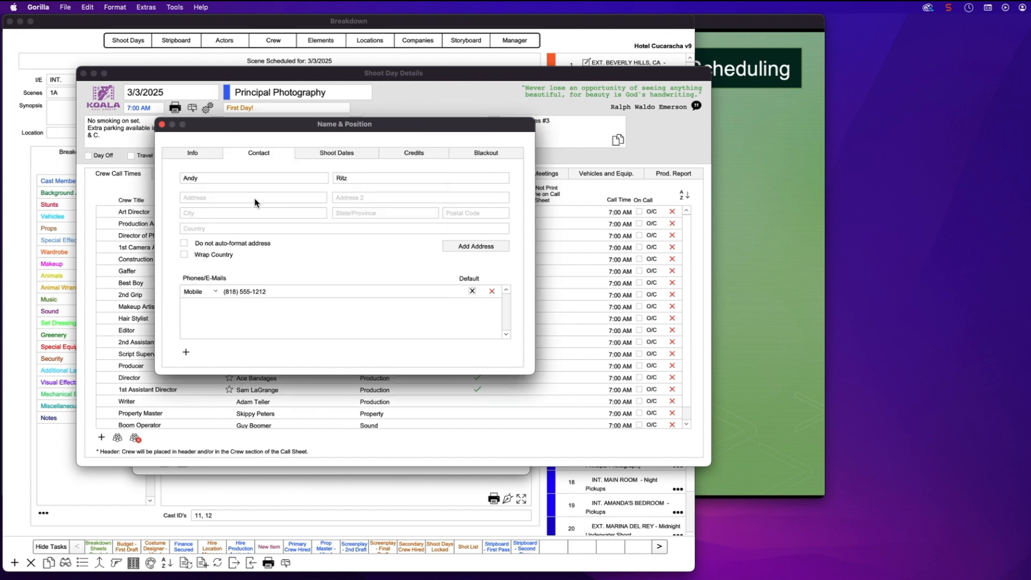
pyautogui.click(161, 124)
# Make the Director of Photography's e-mail address their default contact
pyautogui.doubleClick(153, 235)
pyautogui.click(260, 155)
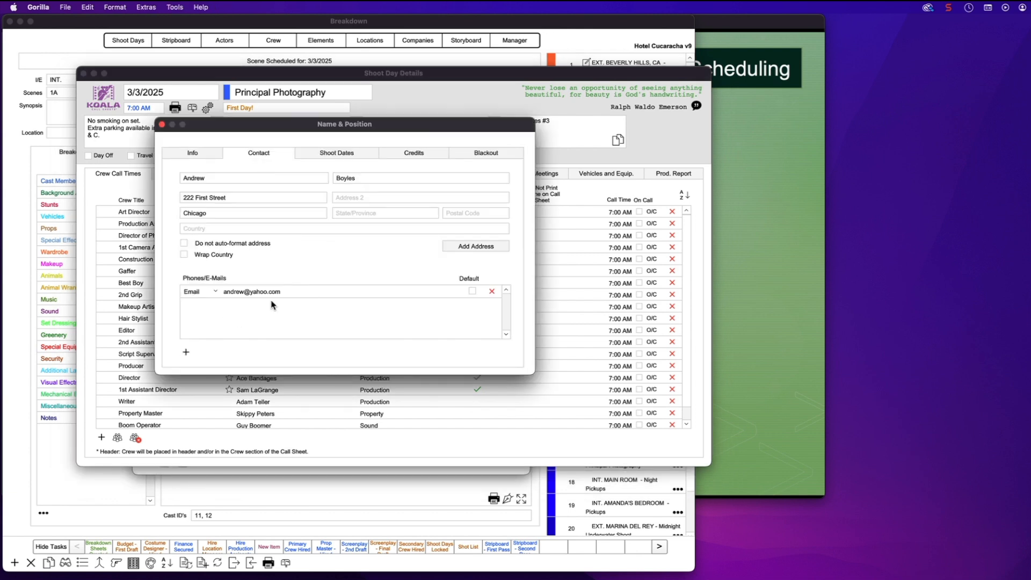
pyautogui.click(472, 291)
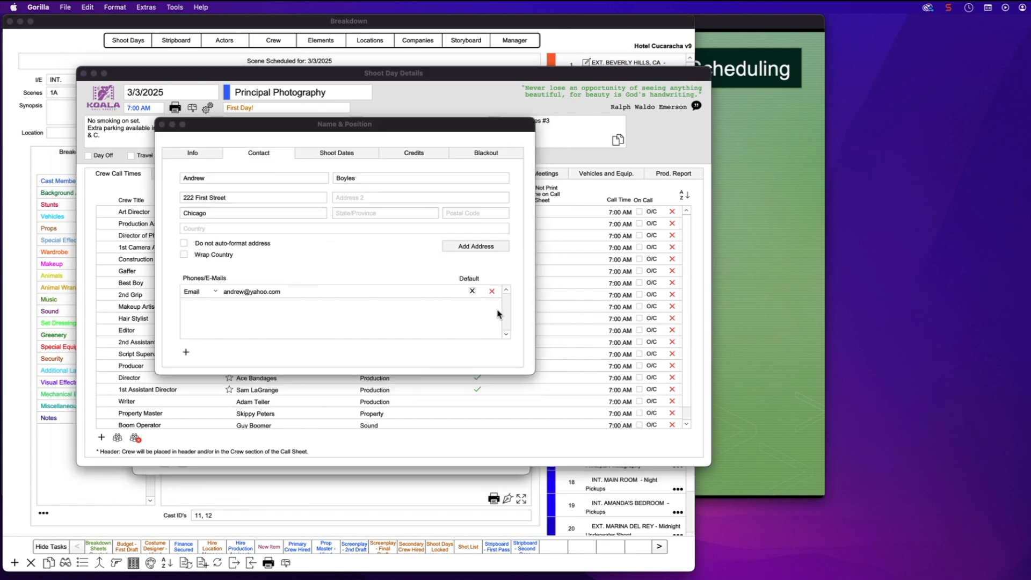
pyautogui.click(162, 124)
pyautogui.click(141, 250)
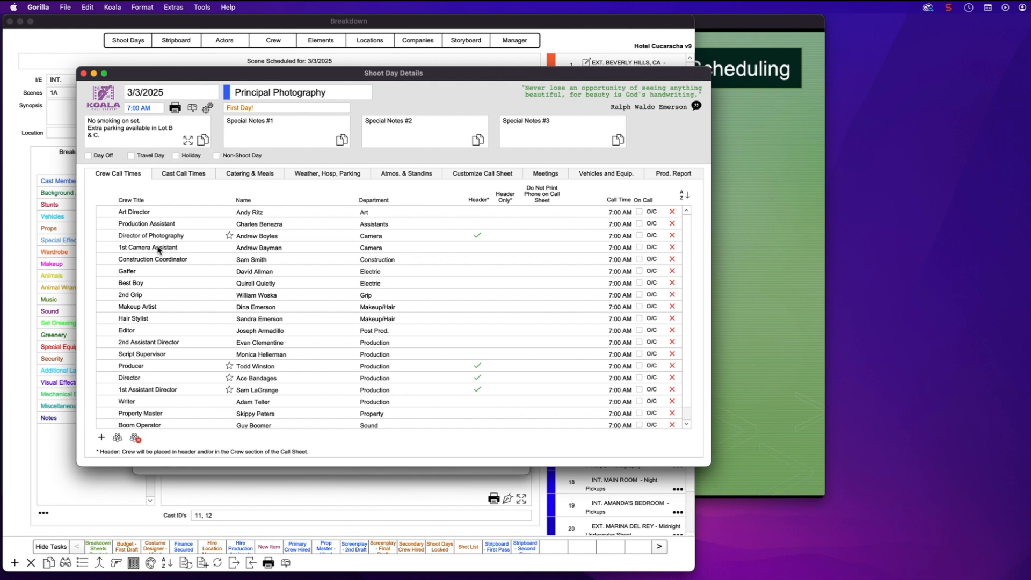
# Add a mobile phone number to the 1st Camera Assistant's contact details
pyautogui.doubleClick(159, 249)
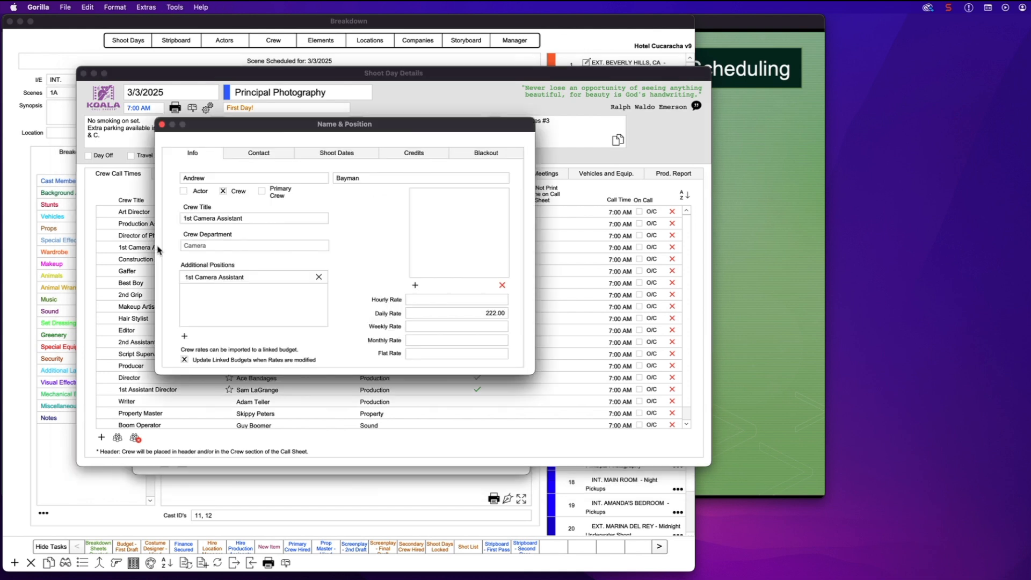
pyautogui.click(248, 155)
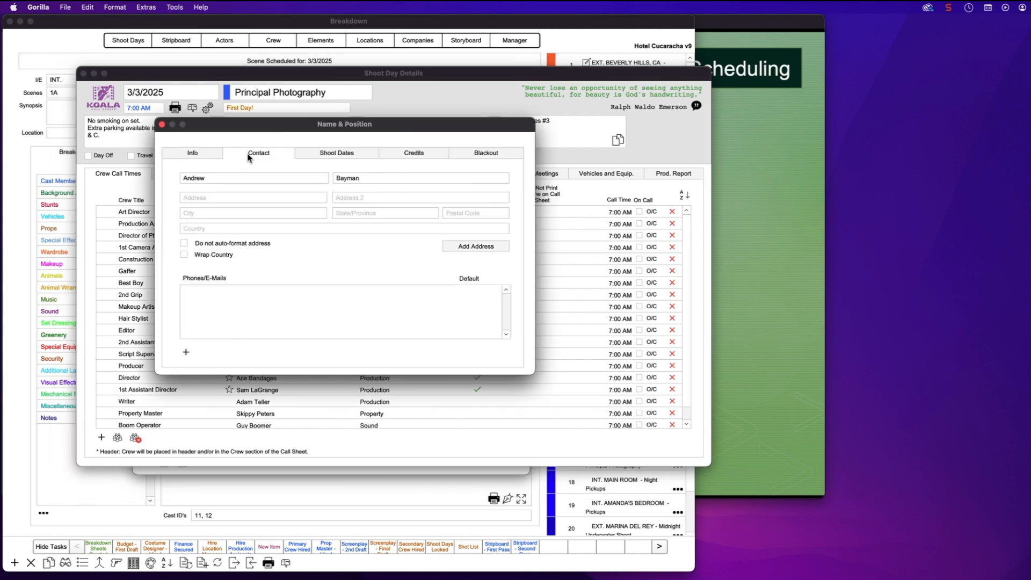
pyautogui.click(186, 352)
pyautogui.click(206, 219)
pyautogui.click(312, 273)
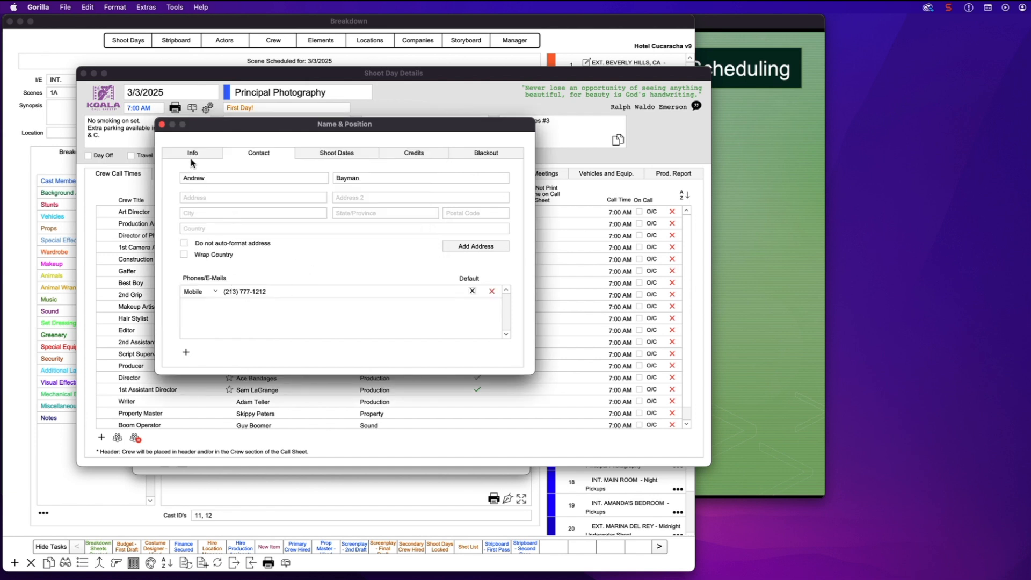
pyautogui.click(161, 124)
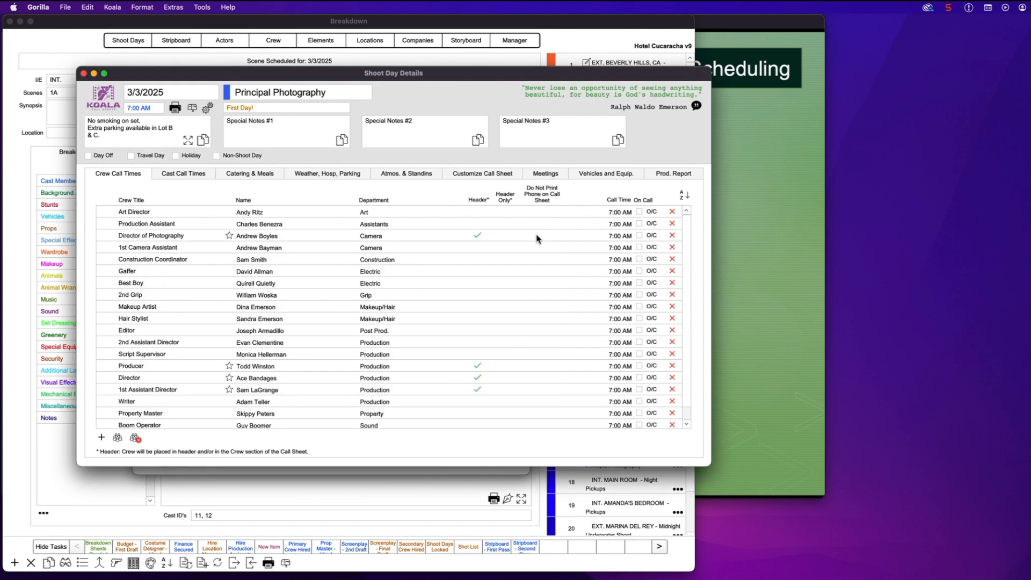
pyautogui.click(176, 109)
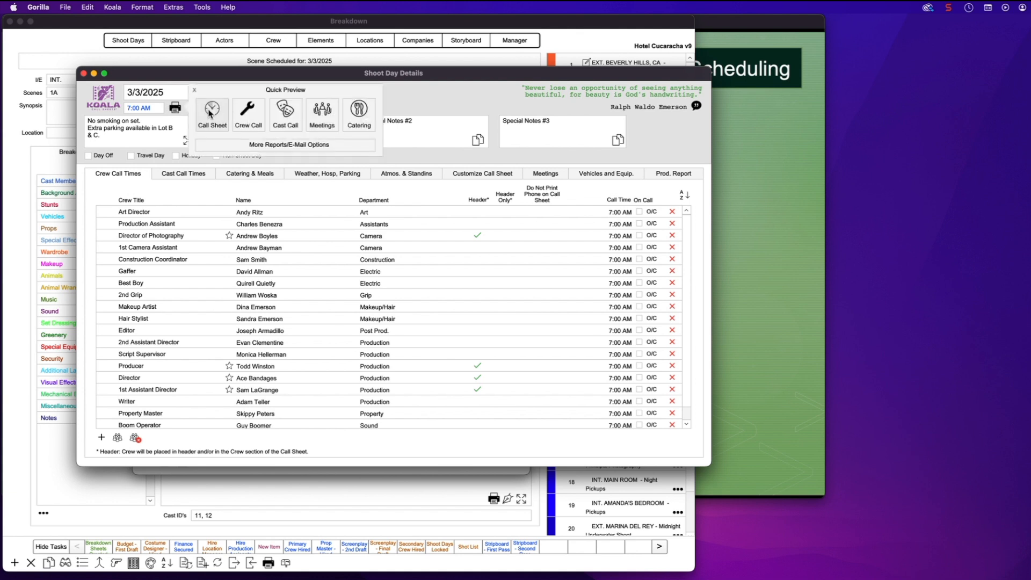
# Generate a call sheet preview from the first call sheet layout, dismissing the weather notice
pyautogui.click(209, 113)
pyautogui.click(230, 143)
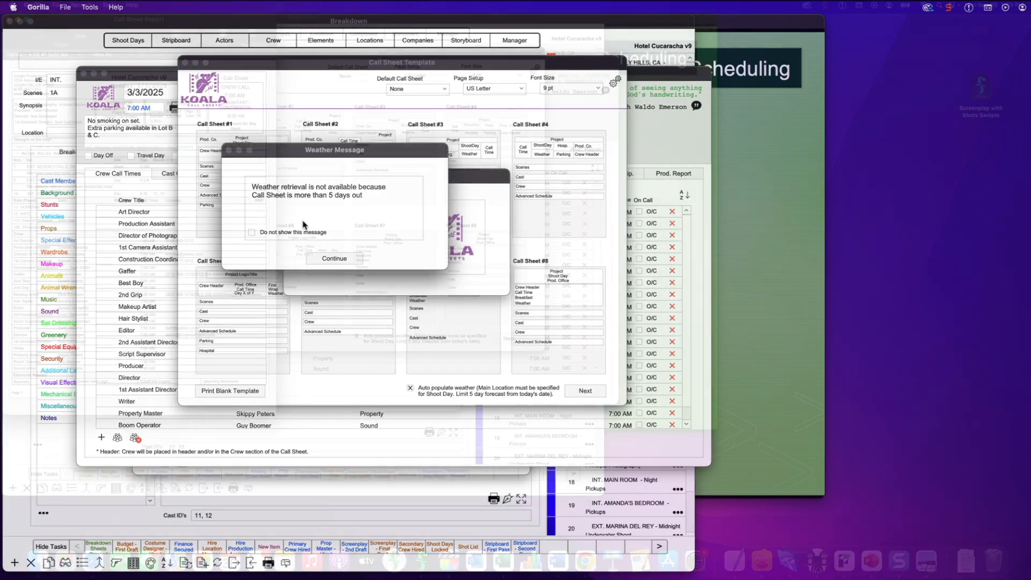
pyautogui.click(348, 258)
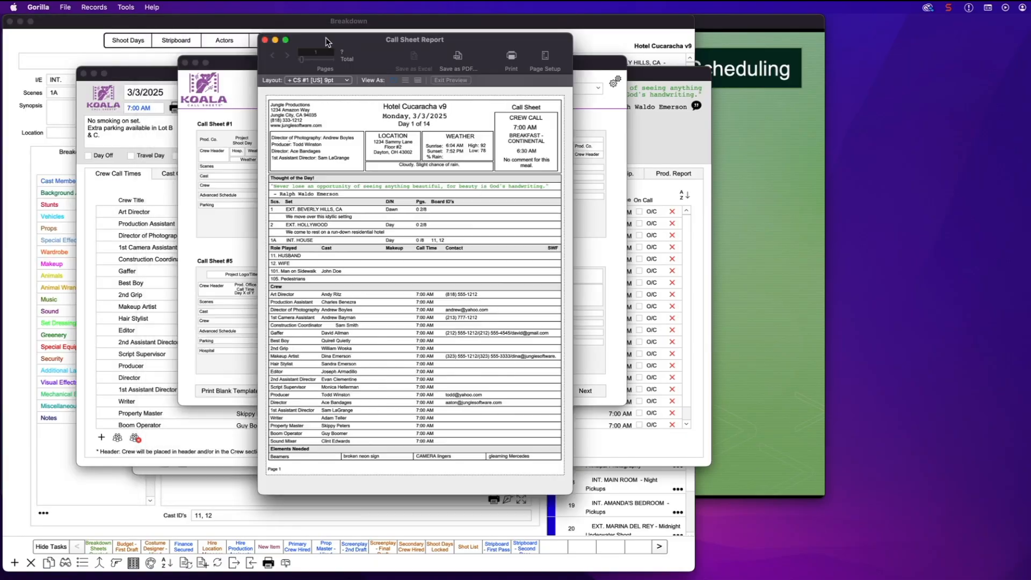
# Move the call sheet preview aside, compare it with the shoot day details, then close it
pyautogui.moveTo(326, 42); pyautogui.dragTo(719, 53)
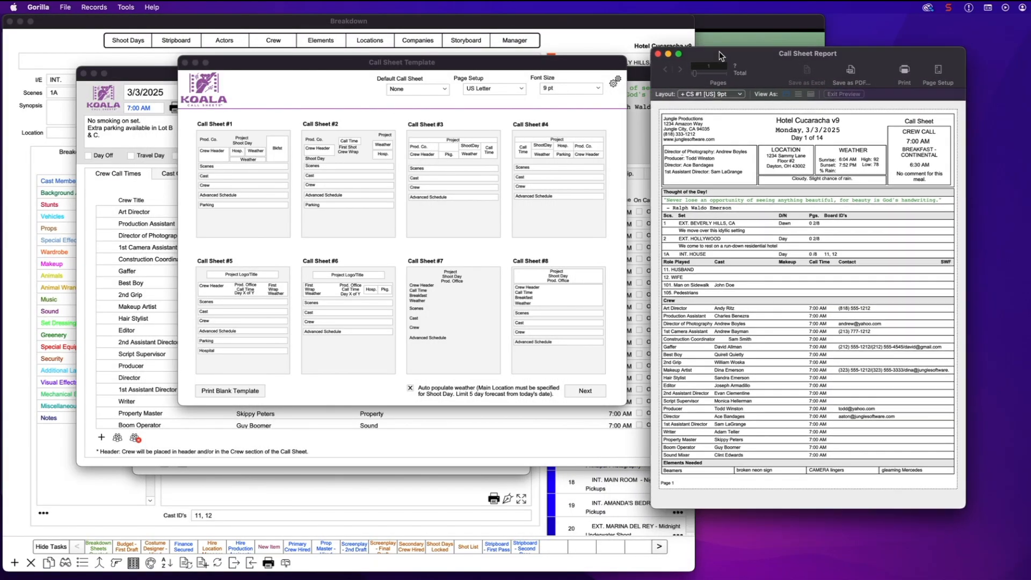
pyautogui.click(185, 62)
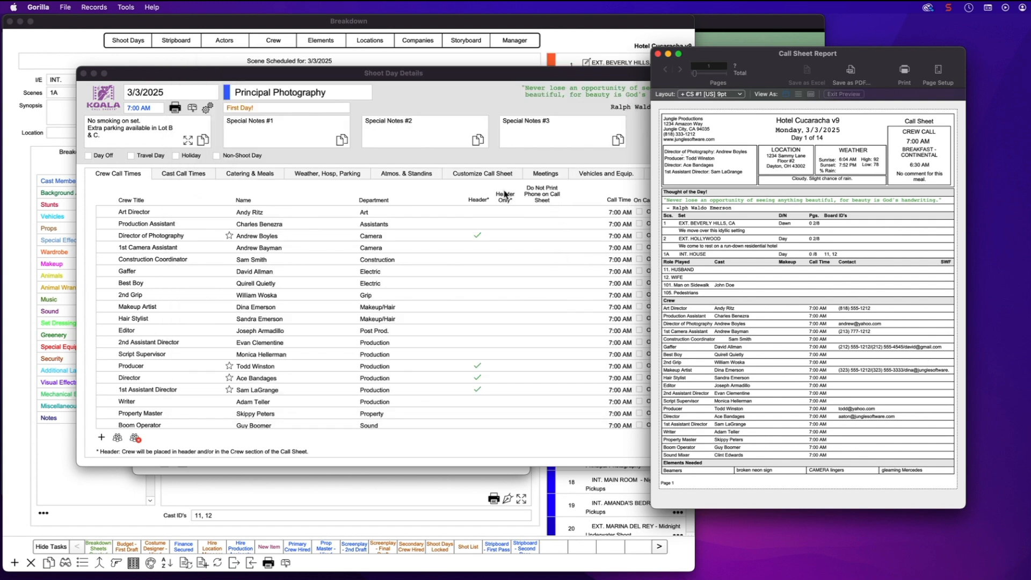
pyautogui.click(541, 216)
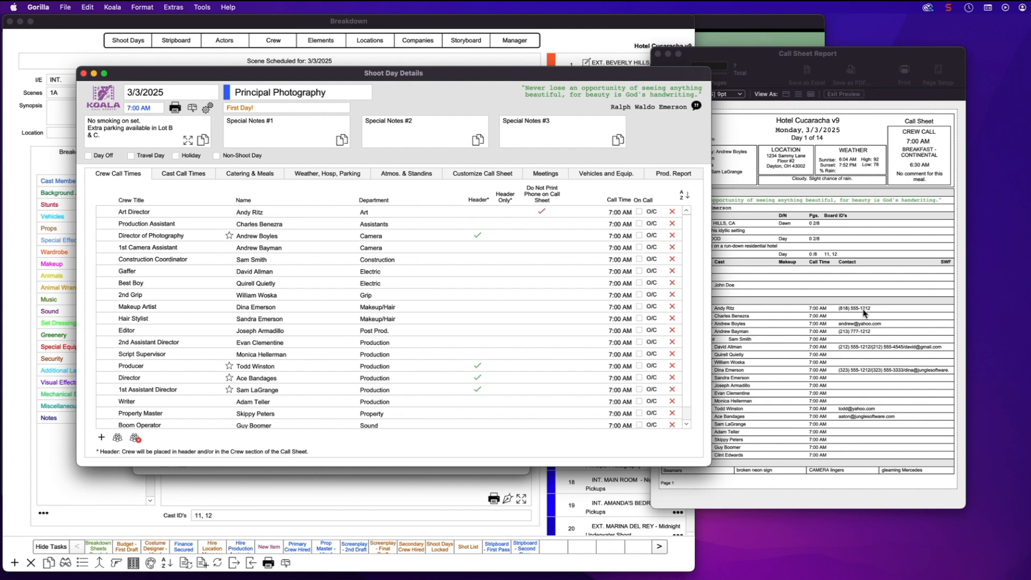
pyautogui.click(758, 65)
pyautogui.moveTo(758, 64); pyautogui.dragTo(814, 63)
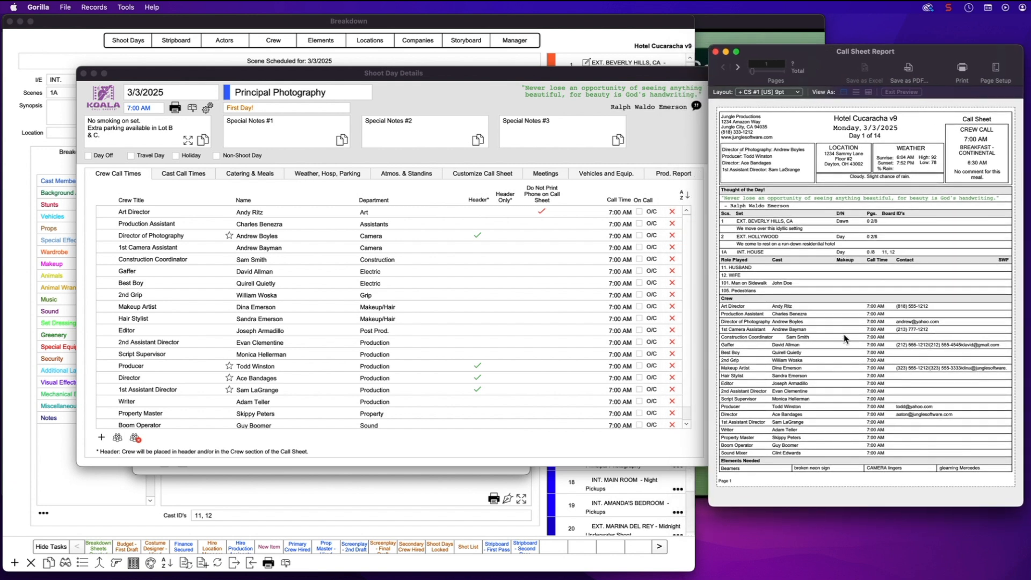
pyautogui.click(541, 240)
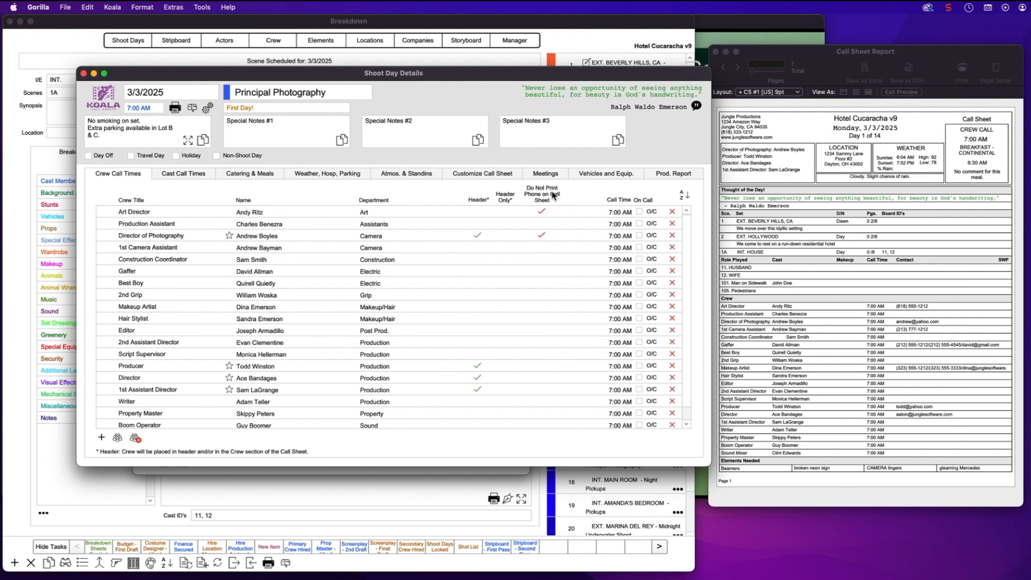
pyautogui.click(766, 60)
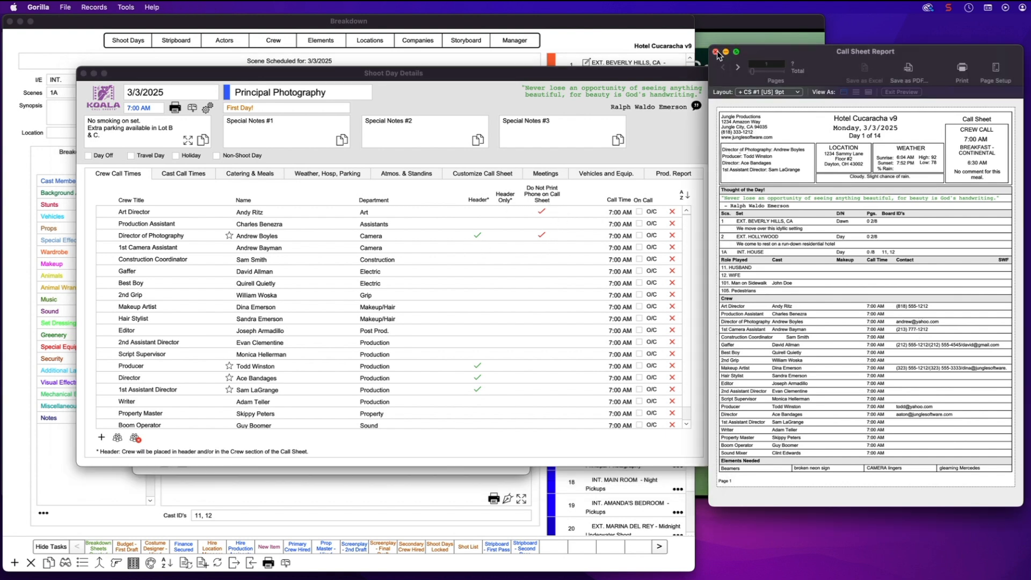
pyautogui.click(716, 52)
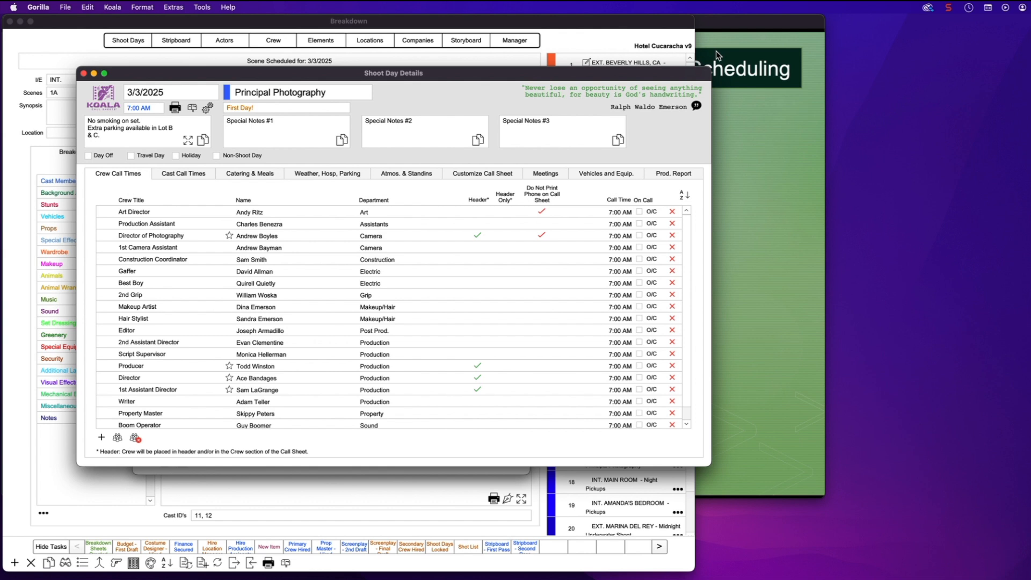
# Preview the 3/3/2025 call sheet using the Call Sheet #1 template, skipping the weather message
pyautogui.click(174, 108)
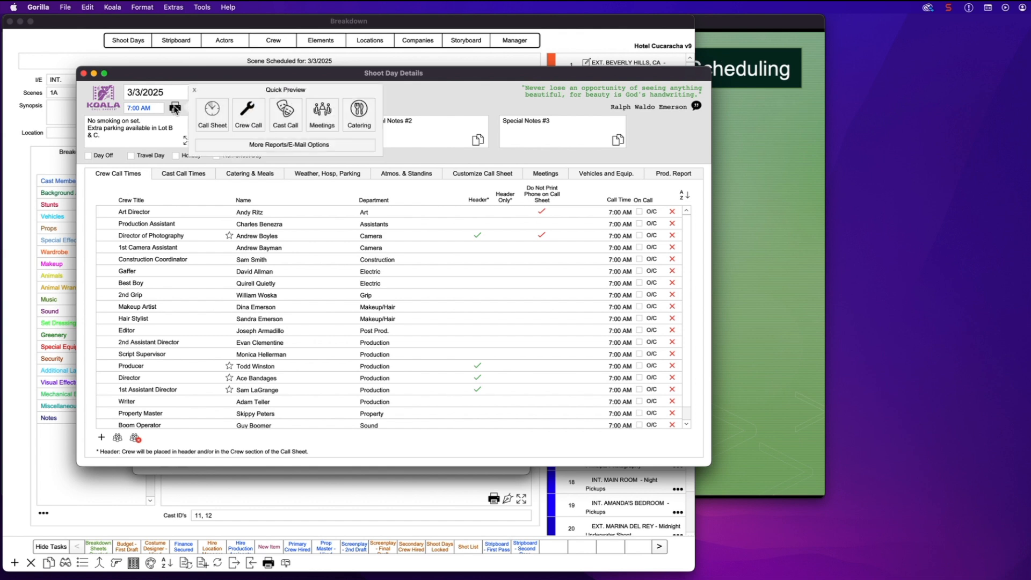
pyautogui.click(221, 113)
pyautogui.click(219, 144)
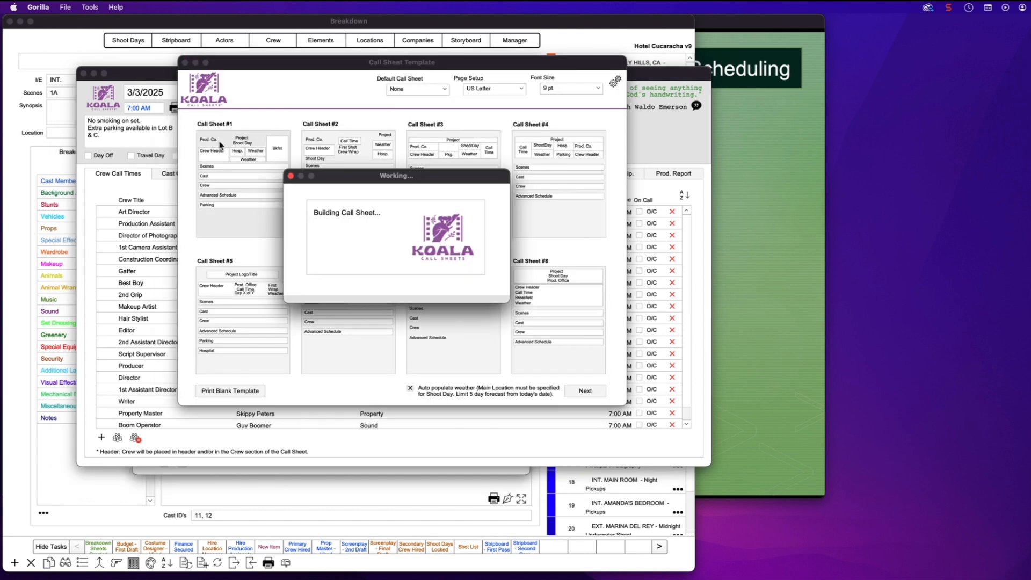
pyautogui.press('Return')
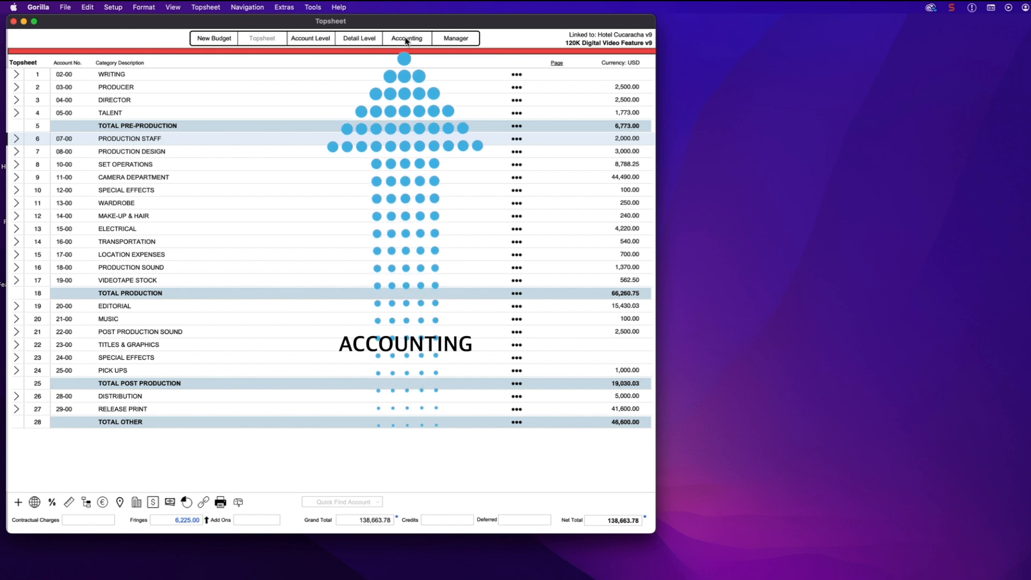
# Open the Accounting Register from the 120K Digital Video Feature budget Topsheet
pyautogui.click(406, 39)
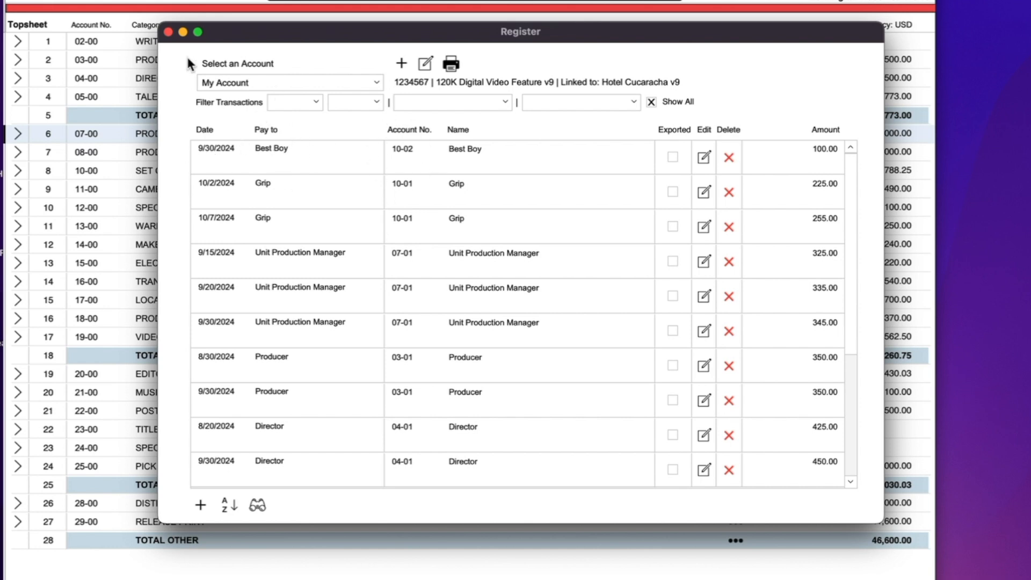
# Reposition the register window and sort its transactions by transaction date
pyautogui.moveTo(273, 43); pyautogui.dragTo(317, 58)
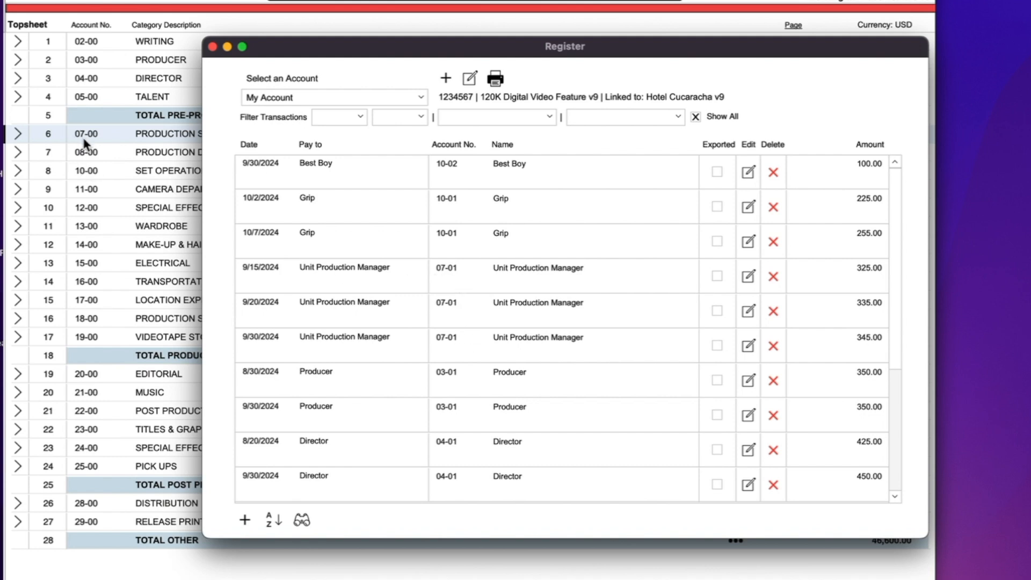
pyautogui.moveTo(277, 48); pyautogui.dragTo(314, 41)
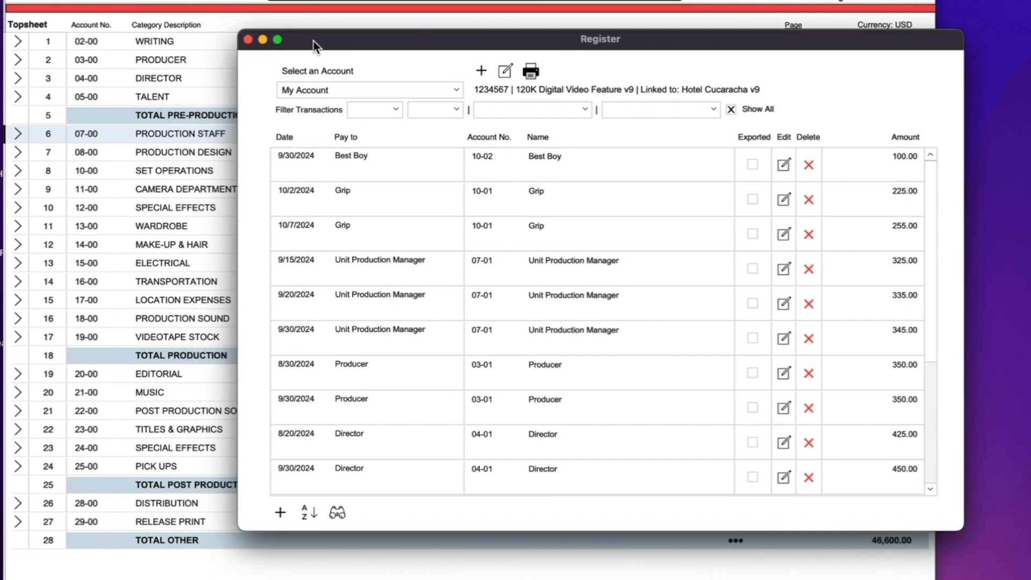
pyautogui.moveTo(417, 40); pyautogui.dragTo(311, 41)
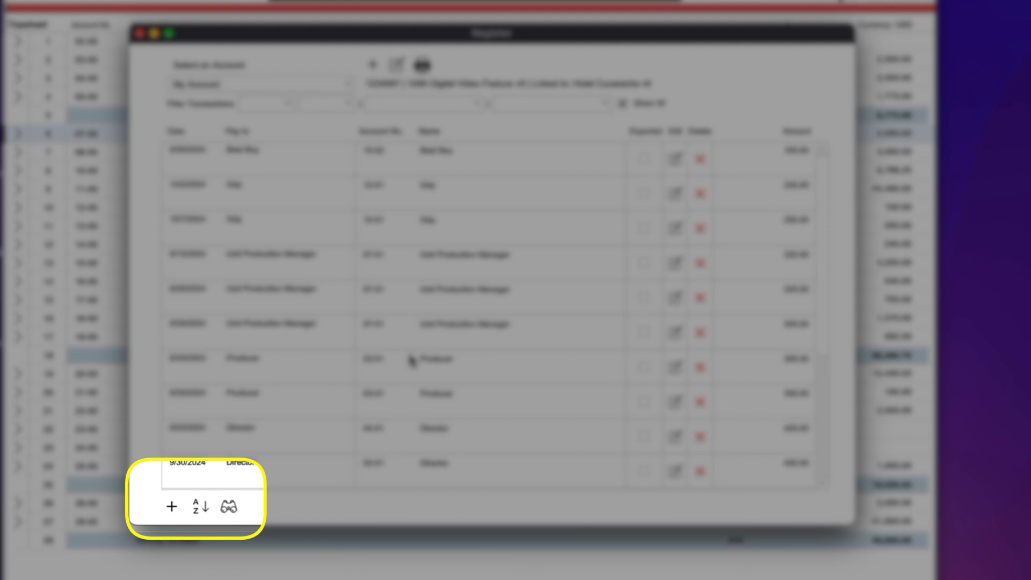
pyautogui.click(205, 509)
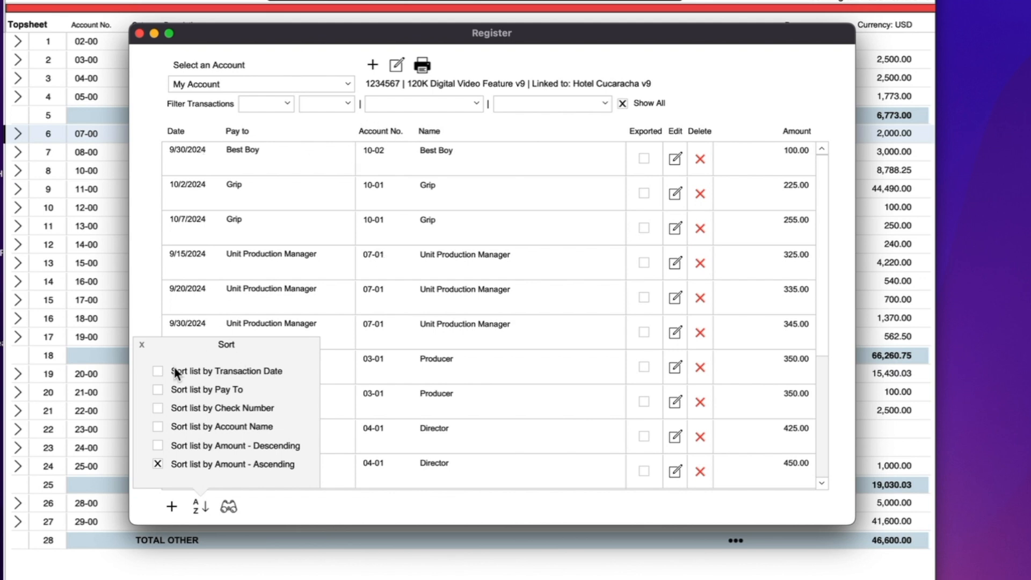
pyautogui.click(161, 371)
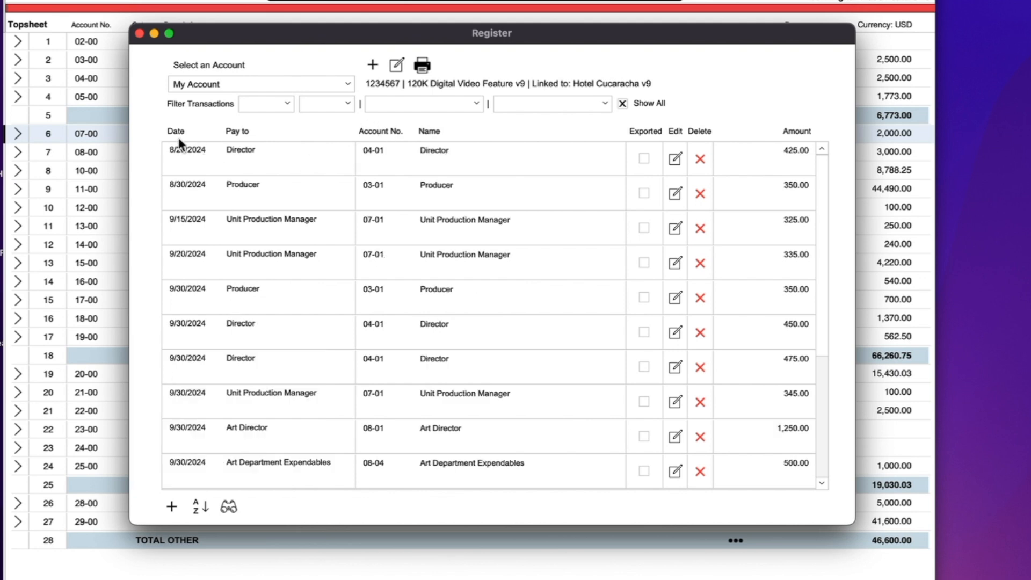
pyautogui.scroll(-5, 671, 357)
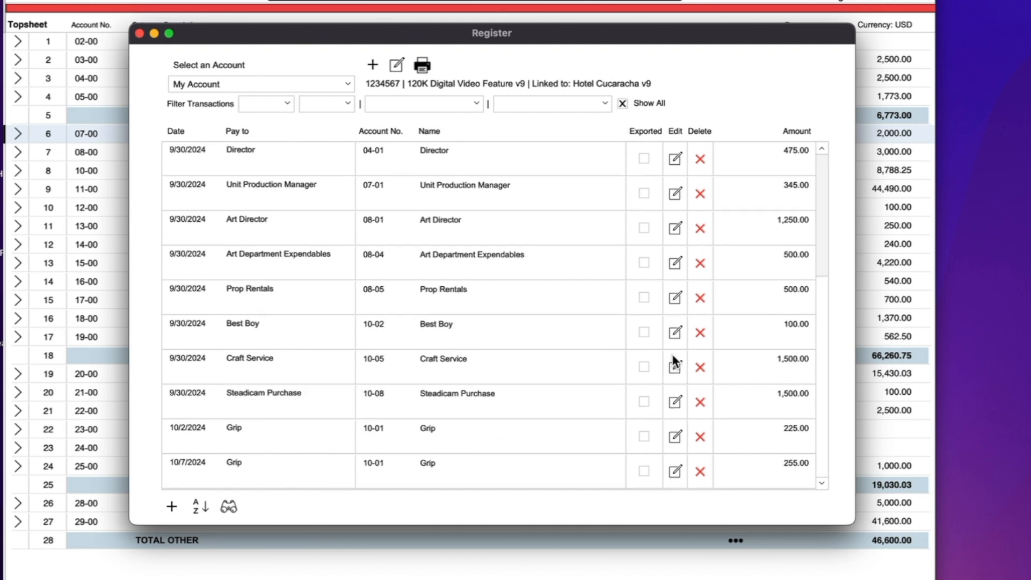
pyautogui.scroll(5, 672, 357)
# Re-sort the register by payee, then by Amount - Descending, and enlarge the window
pyautogui.click(193, 504)
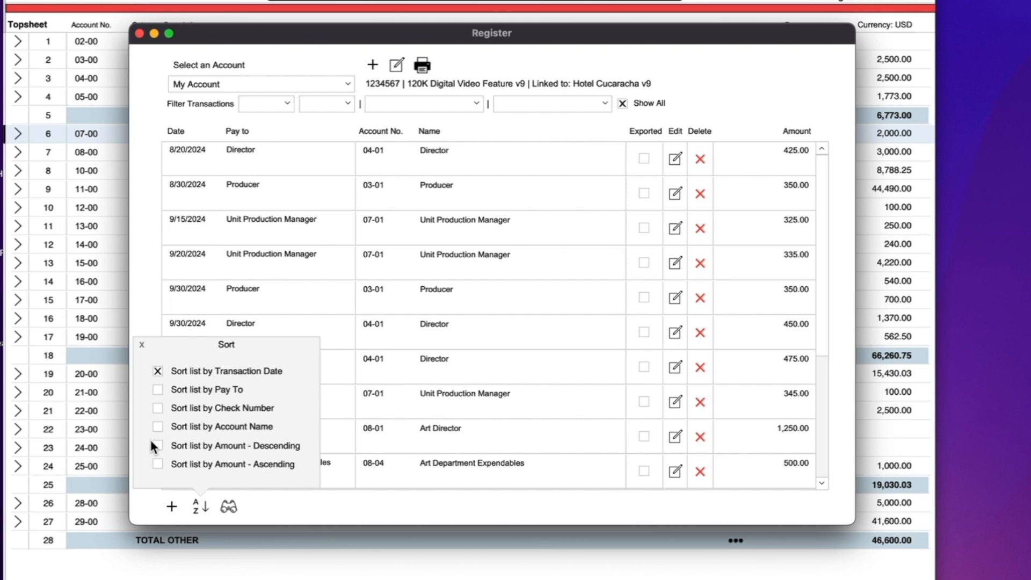
pyautogui.click(157, 389)
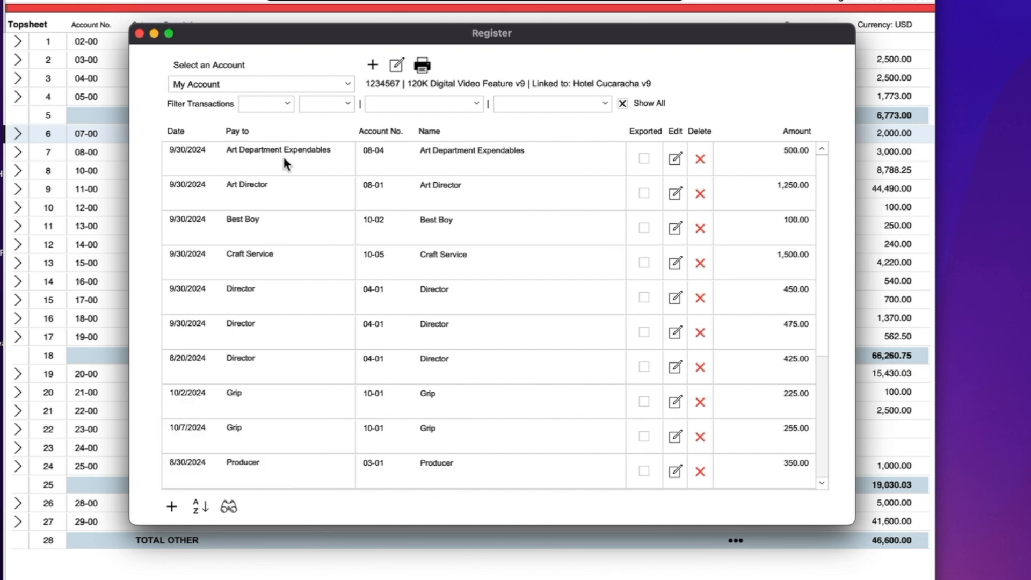
pyautogui.click(198, 506)
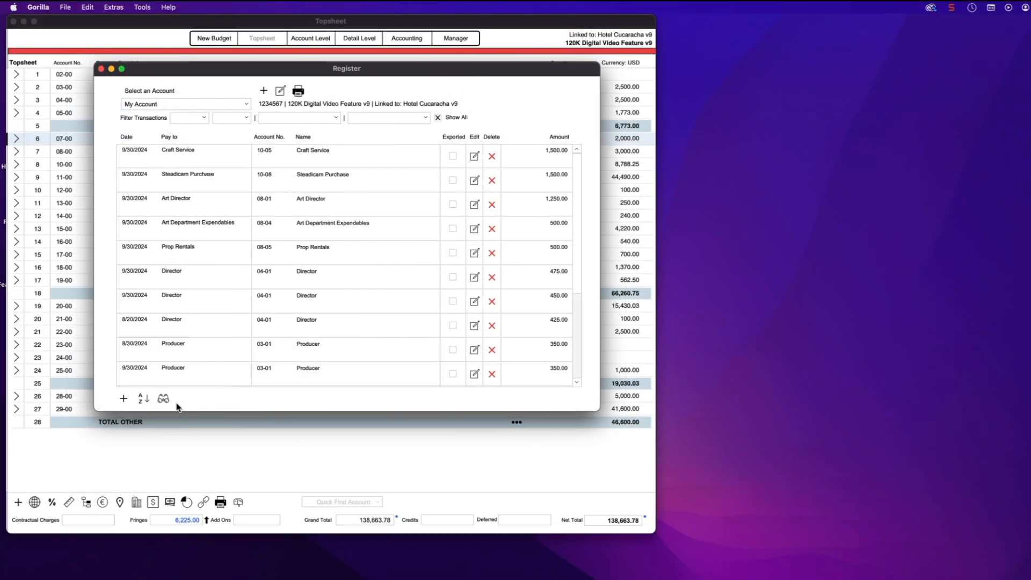
pyautogui.moveTo(597, 409); pyautogui.dragTo(611, 446)
pyautogui.scroll(-4, 467, 379)
pyautogui.scroll(4, 466, 379)
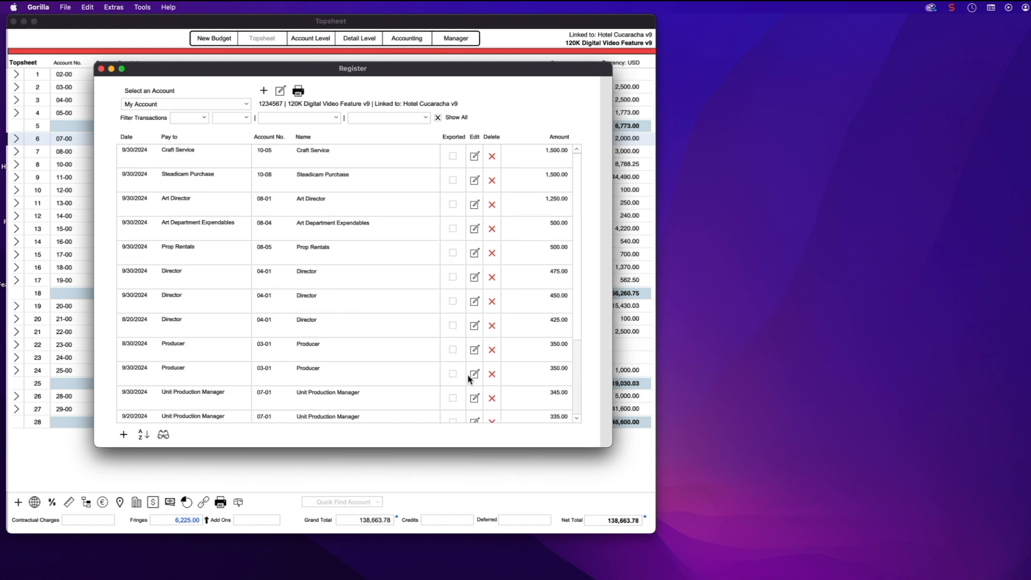
pyautogui.moveTo(611, 445)
pyautogui.mouseDown()
pyautogui.moveTo(607, 527)
pyautogui.moveTo(591, 445)
pyautogui.mouseUp()
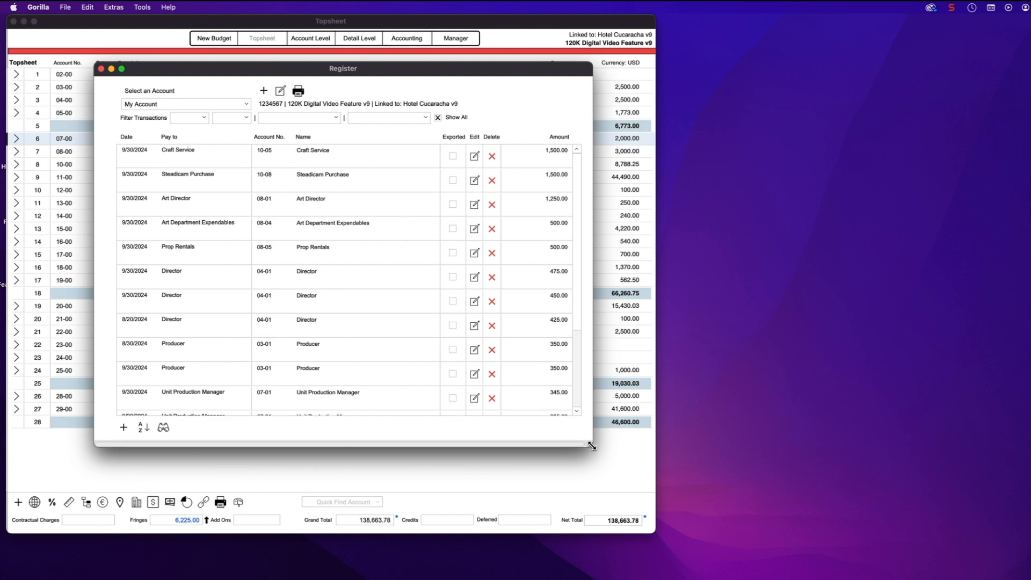
pyautogui.click(156, 428)
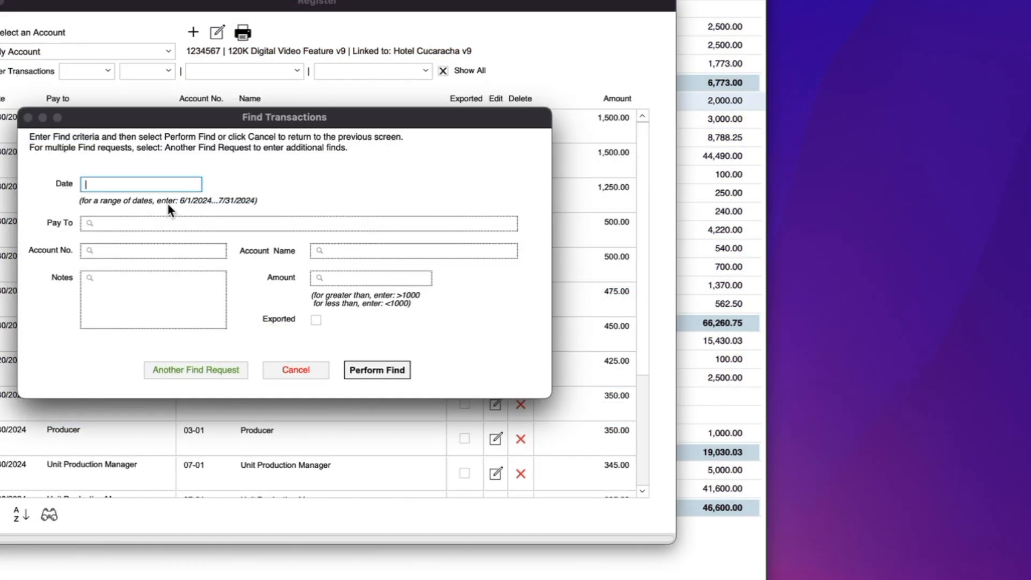
pyautogui.moveTo(110, 124); pyautogui.dragTo(220, 100)
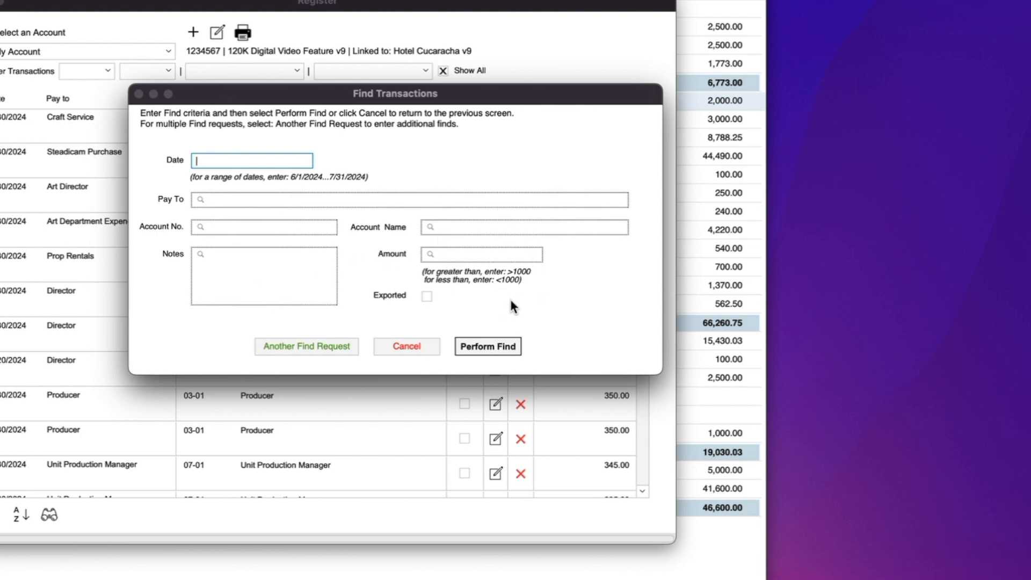
pyautogui.moveTo(249, 94); pyautogui.dragTo(348, 147)
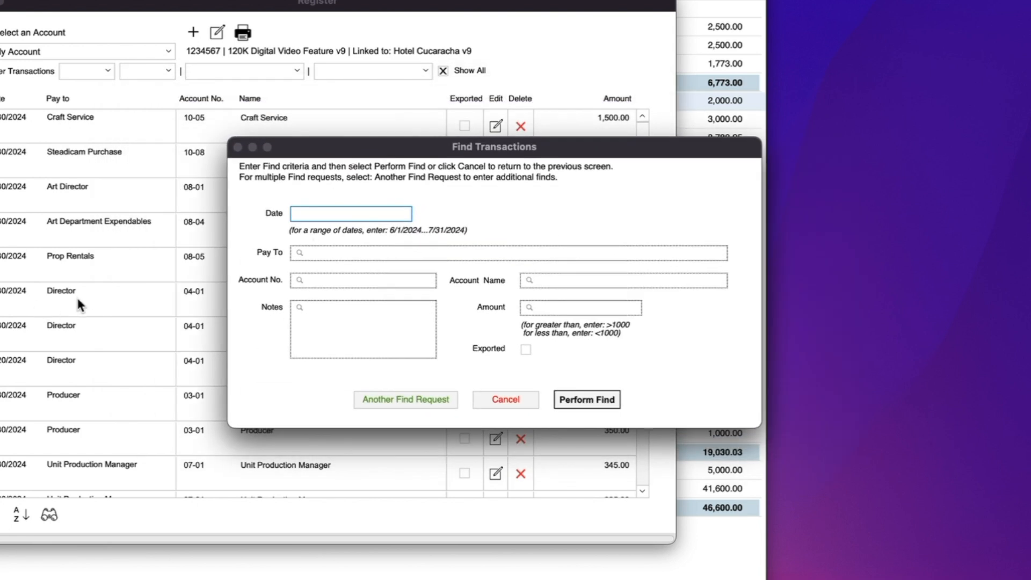
pyautogui.click(300, 254)
pyautogui.write('direc tor')
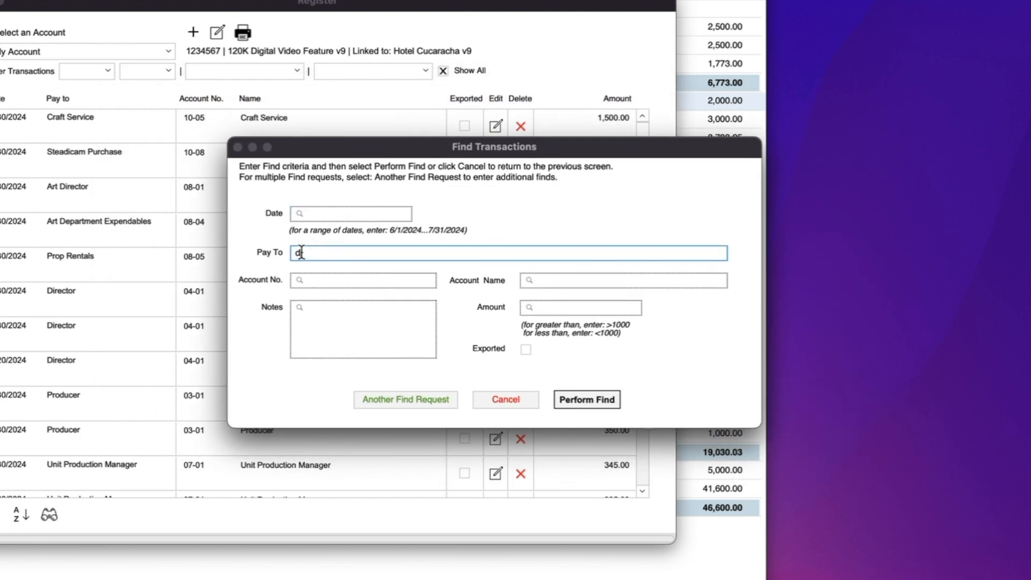
pyautogui.press('BackSpace')
pyautogui.press('BackSpace')
pyautogui.press('BackSpace')
pyautogui.press('BackSpace')
pyautogui.write('tor')
pyautogui.click(585, 402)
pyautogui.moveTo(109, 0); pyautogui.dragTo(389, 0)
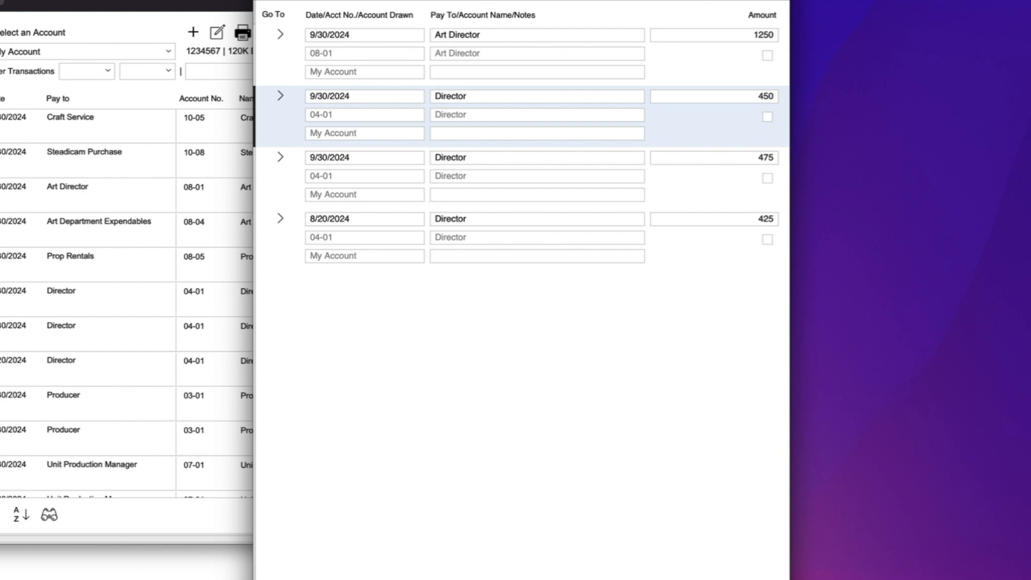
pyautogui.press('super+w')
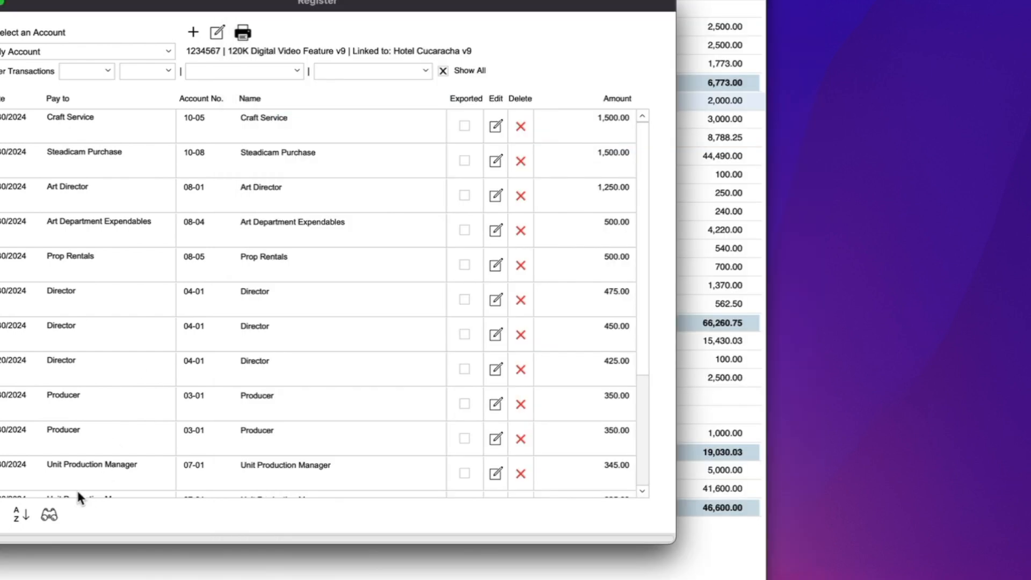
# Search the register for transactions paid to 'producer' or 'grip'
pyautogui.click(49, 514)
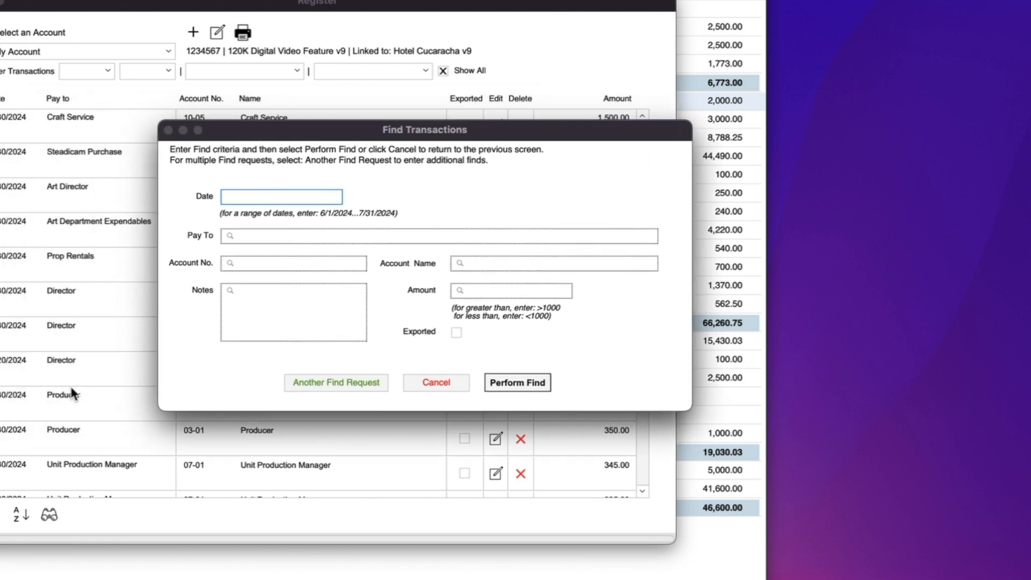
pyautogui.scroll(-4, 59, 401)
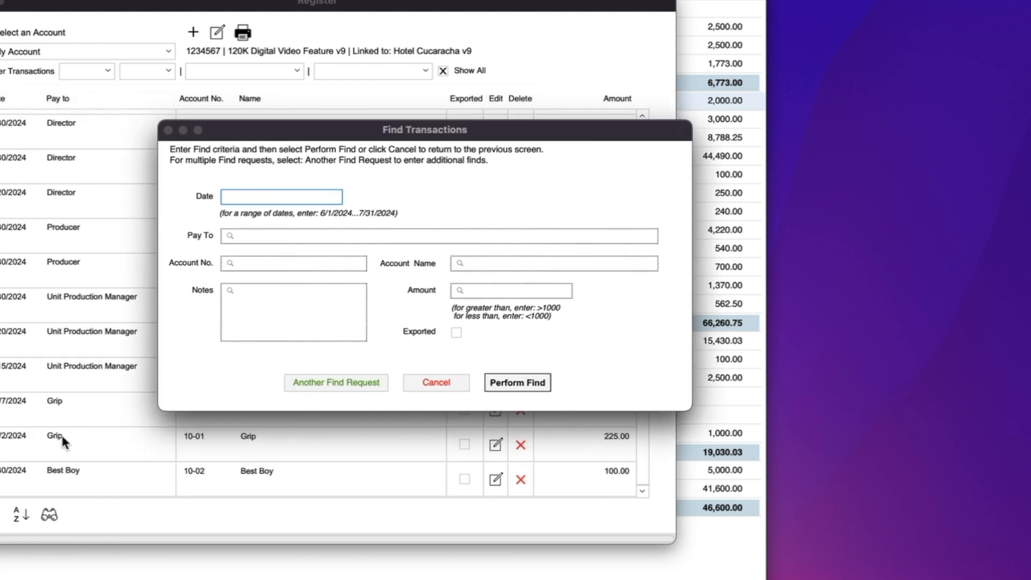
pyautogui.click(230, 236)
pyautogui.write('producer')
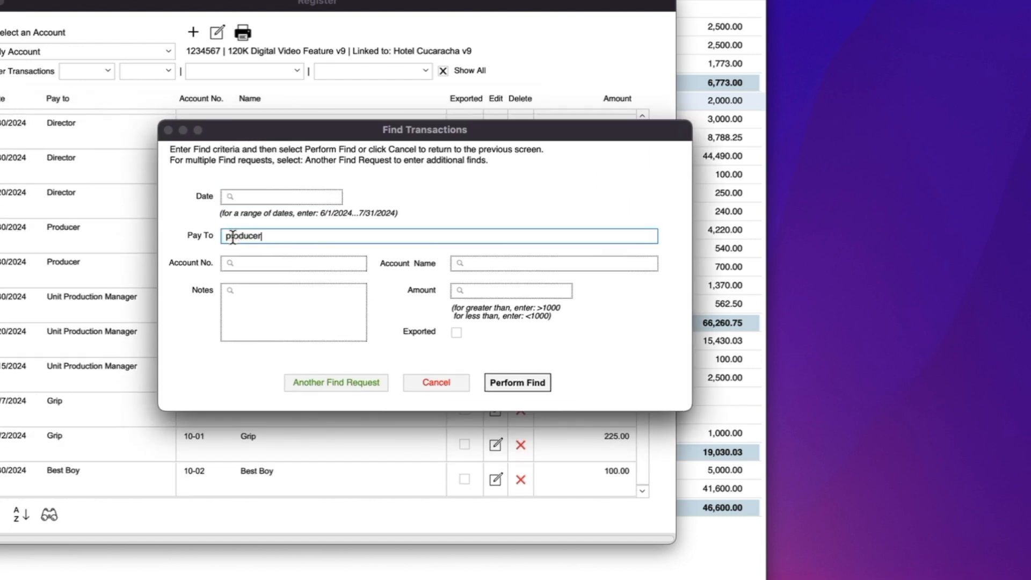
pyautogui.click(318, 384)
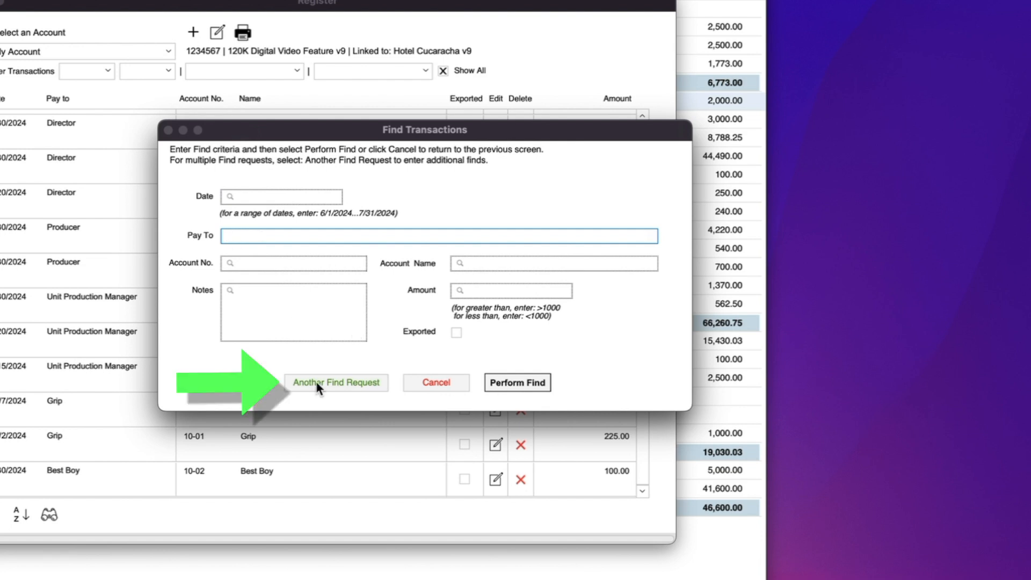
pyautogui.write('grip')
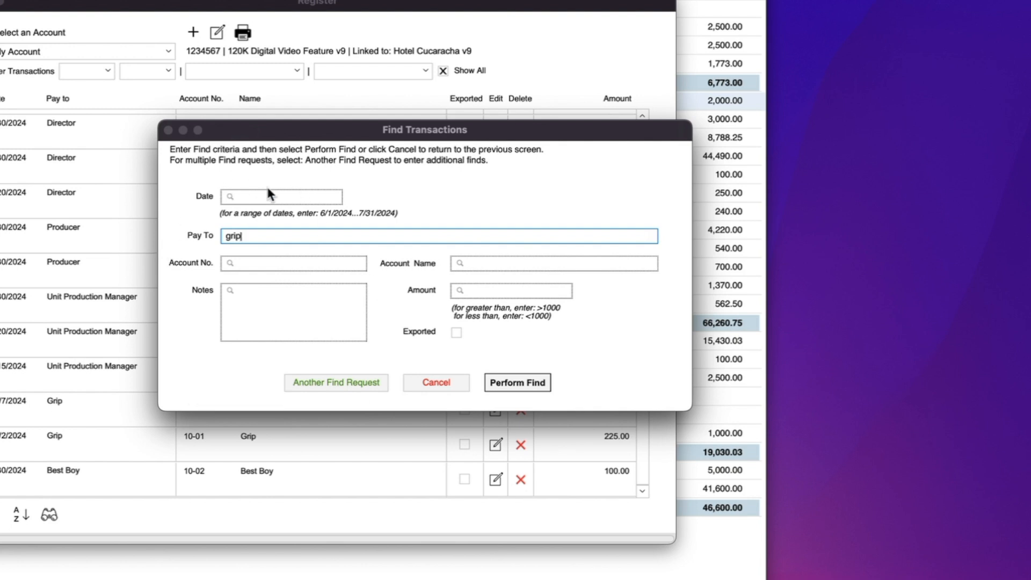
pyautogui.click(514, 383)
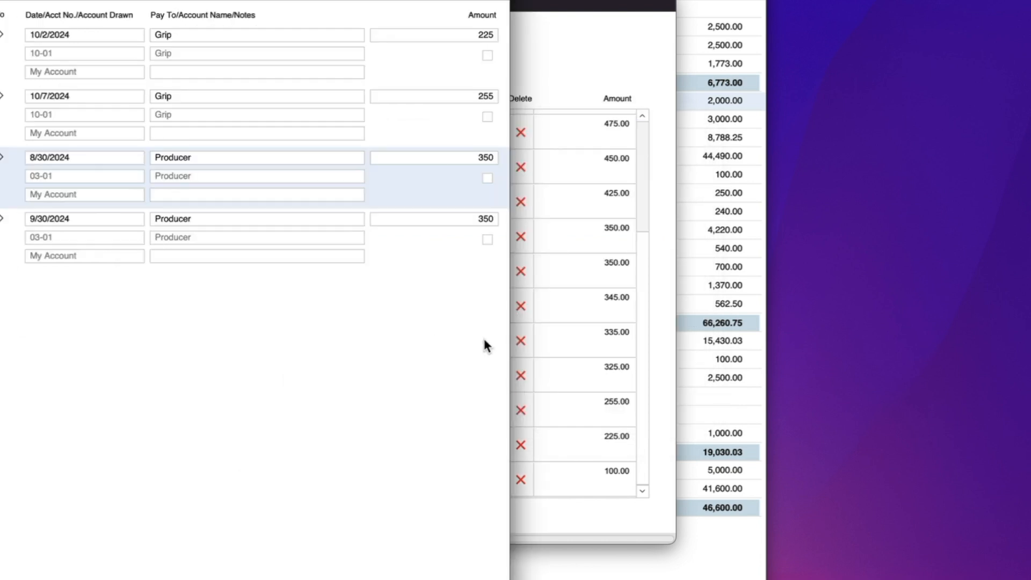
# Select the Grip records and review the 10/7/2024 Grip payment of 255.00
pyautogui.moveTo(166, 1); pyautogui.dragTo(483, 1)
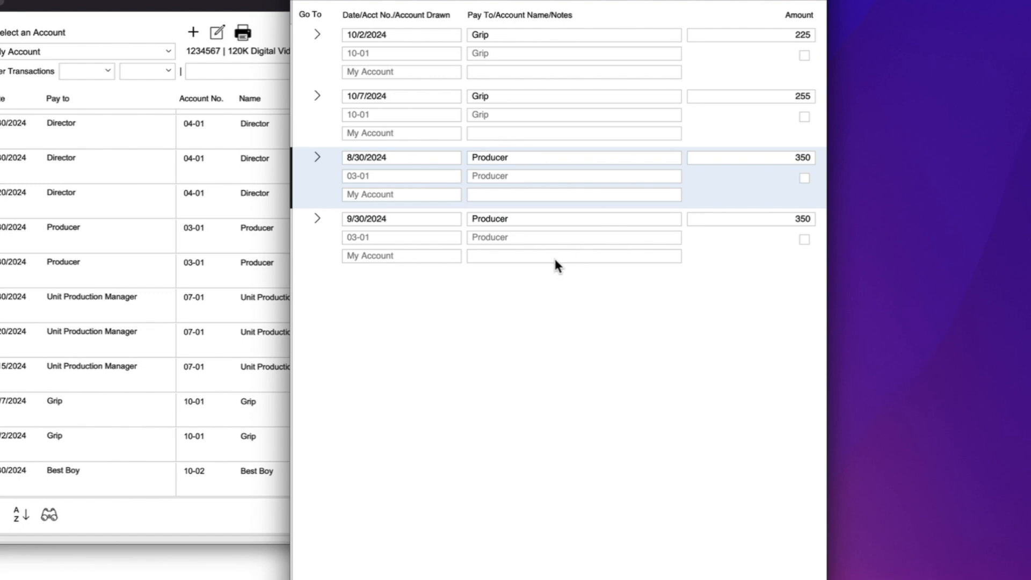
pyautogui.click(720, 35)
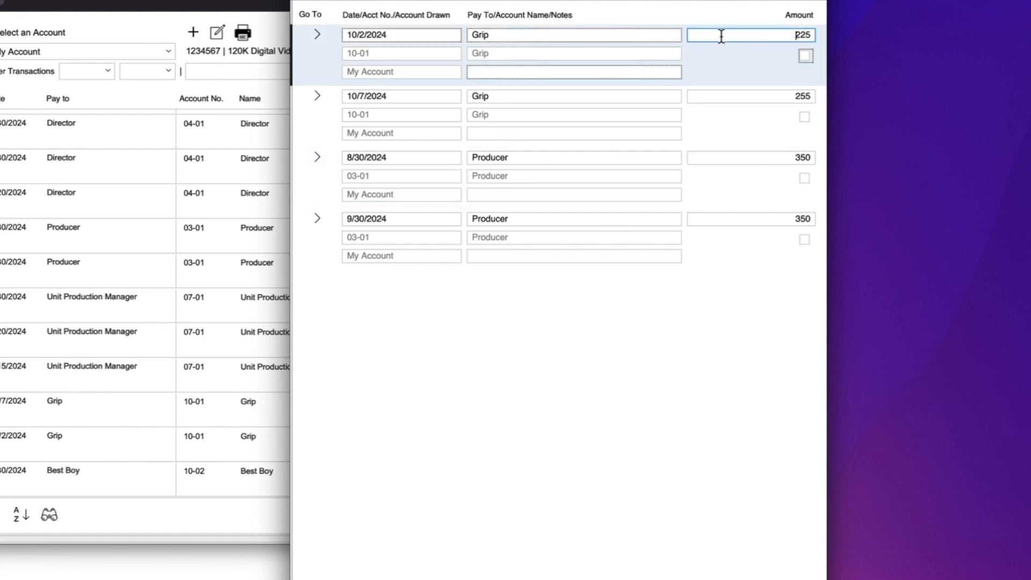
pyautogui.click(785, 96)
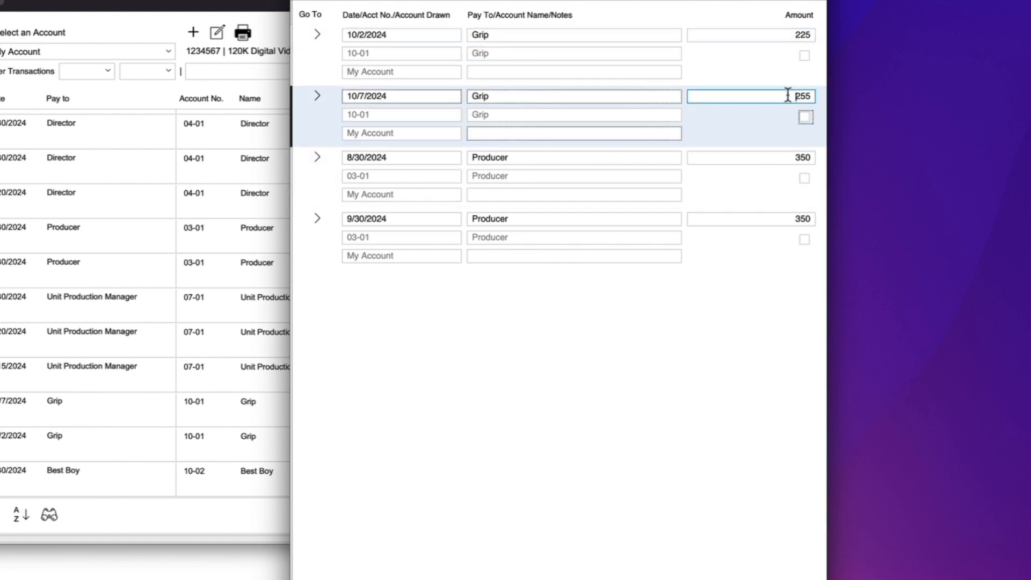
pyautogui.click(316, 95)
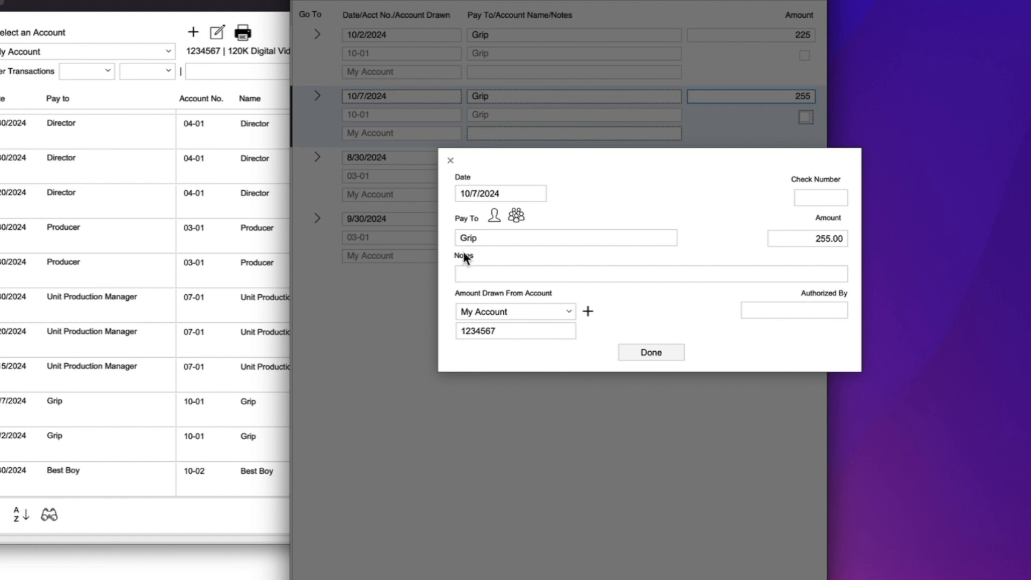
pyautogui.click(655, 349)
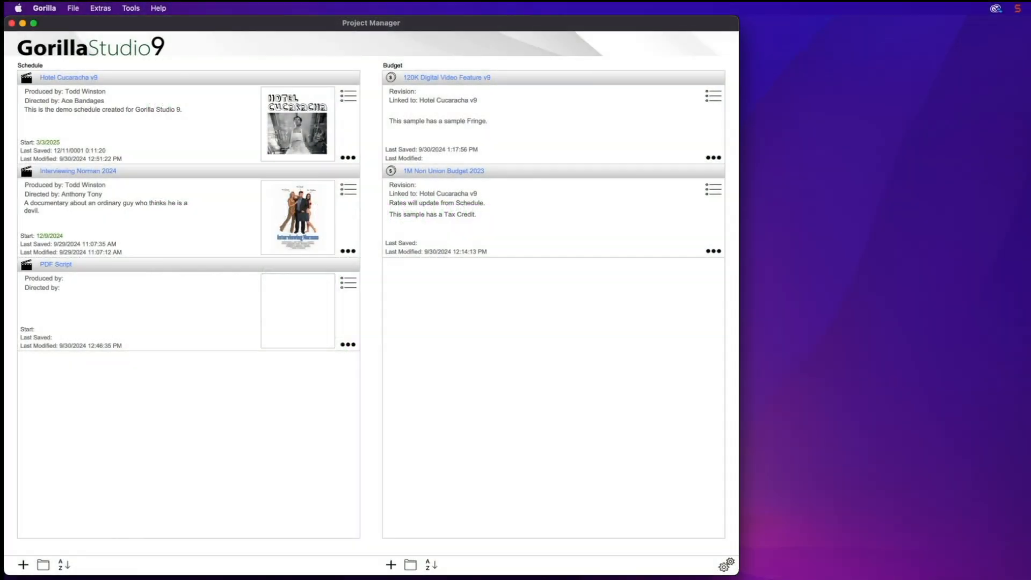
# Open the Hotel Cucaracha FD13 Original with Locations .fdx script in Final Draft 13
pyautogui.press('super+Tab')
pyautogui.moveTo(1028, 182); pyautogui.dragTo(800, 87)
pyautogui.rightClick(801, 87)
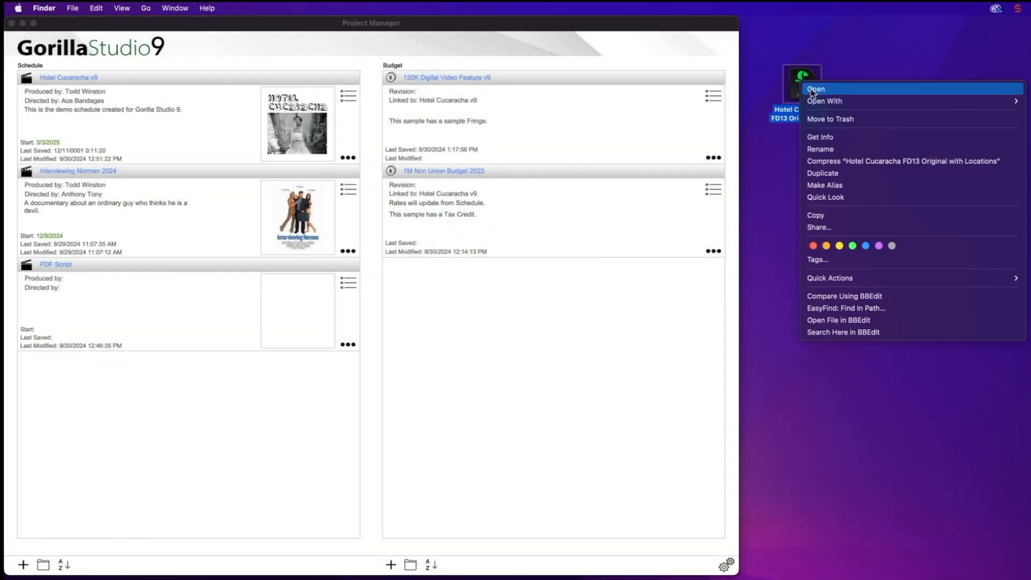
pyautogui.click(1029, 101)
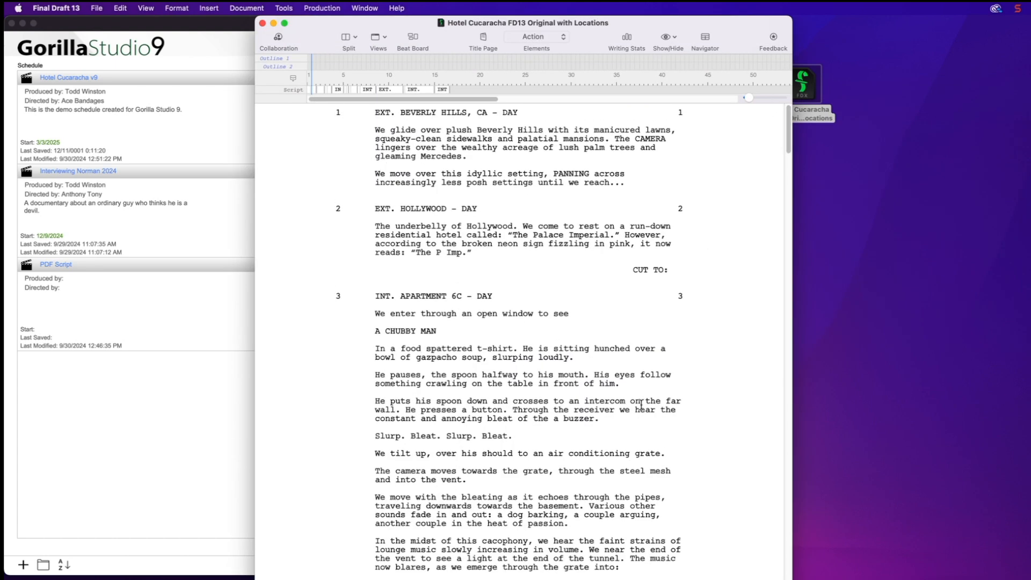
# Show the Navigator's 17-scene list alongside the Tags in Scene panel
pyautogui.scroll(-2, 629, 525)
pyautogui.scroll(2, 629, 525)
pyautogui.click(705, 39)
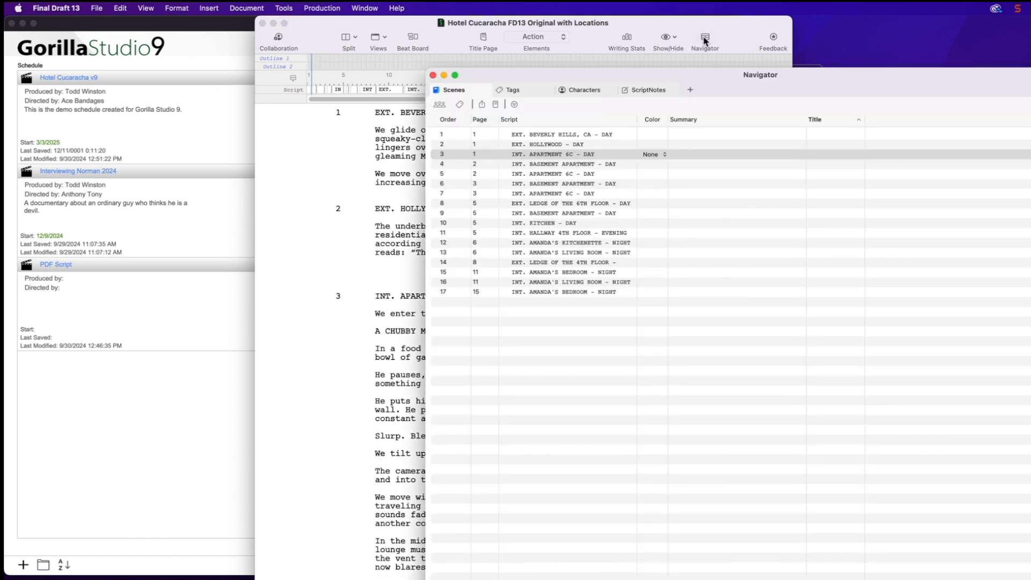
pyautogui.click(460, 104)
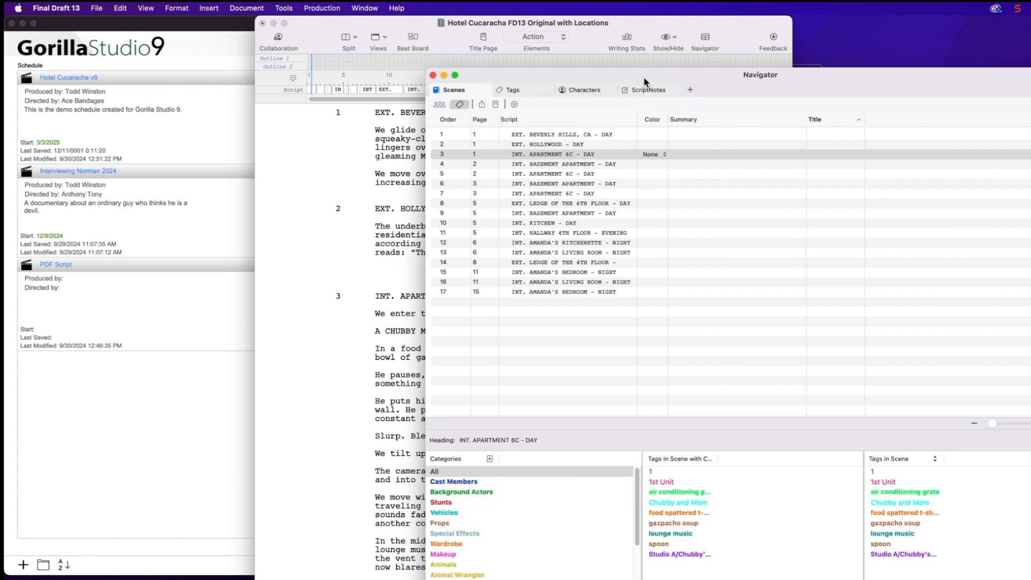
pyautogui.moveTo(644, 73); pyautogui.dragTo(602, 39)
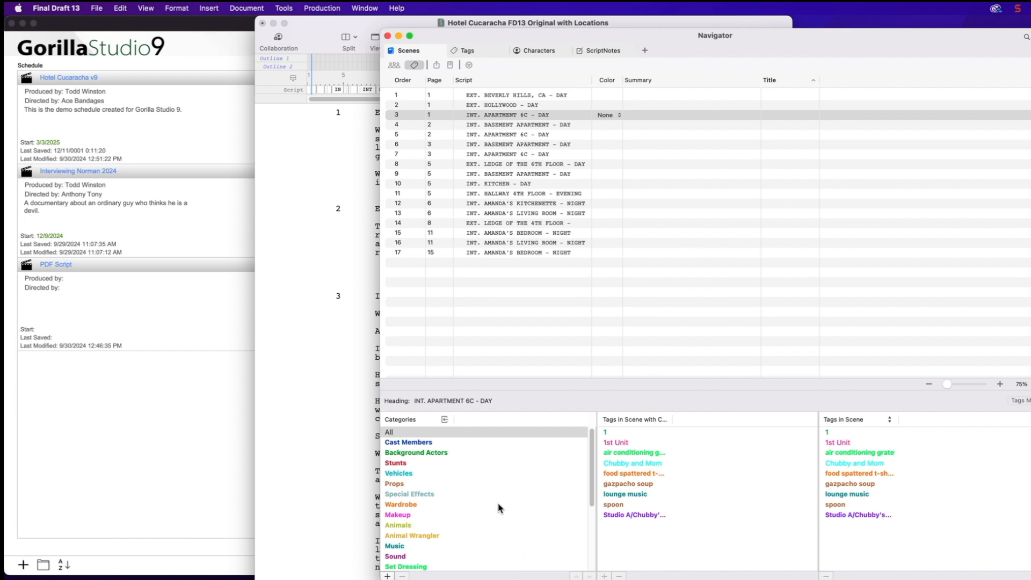
pyautogui.scroll(-5, 499, 509)
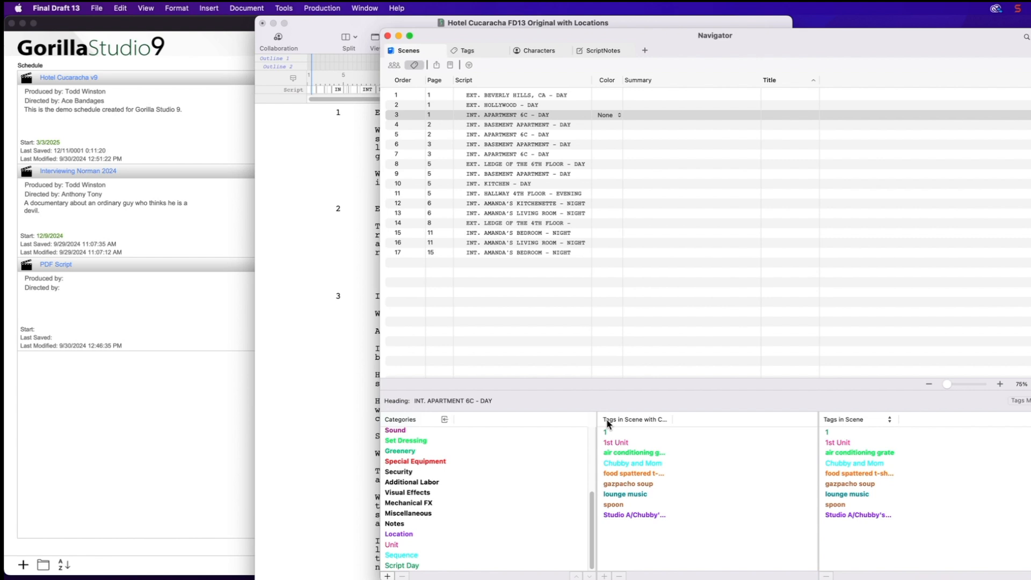
# Check tags for BASEMENT APARTMENT, KITCHEN, AMANDA'S LIVING ROOM and EXT. HOLLYWOOD - DAY scenes
pyautogui.click(482, 125)
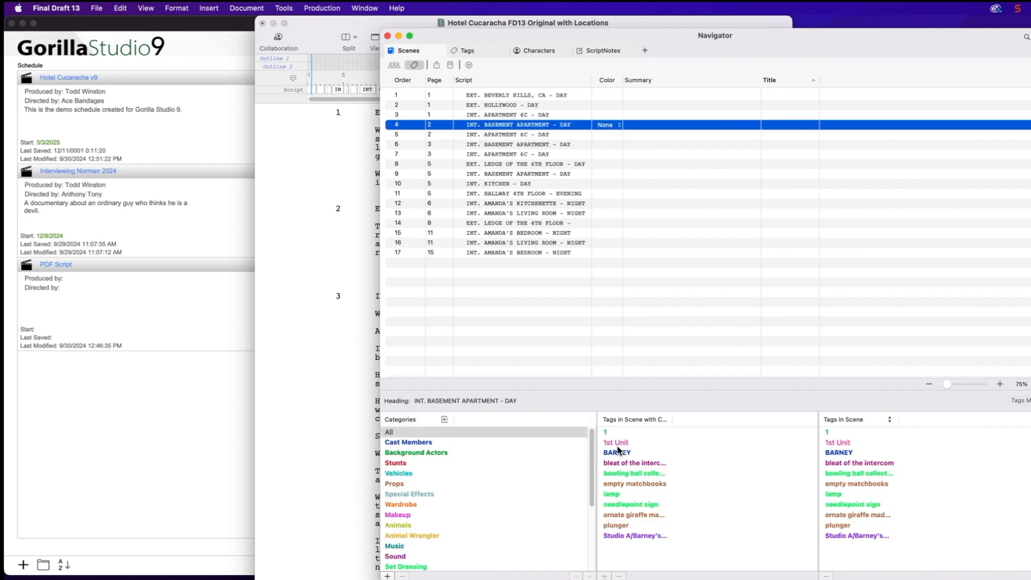
pyautogui.click(492, 186)
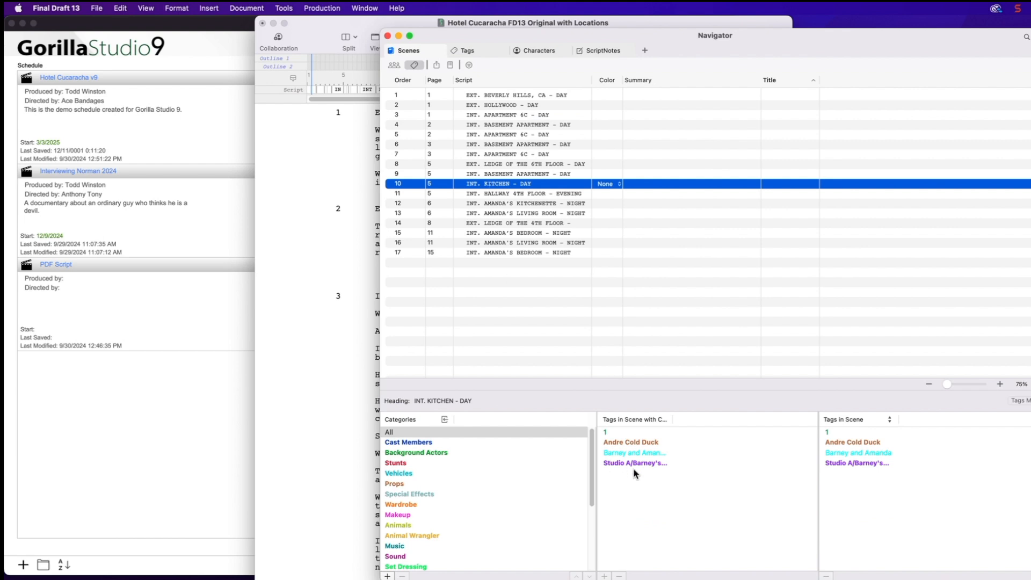
pyautogui.click(486, 213)
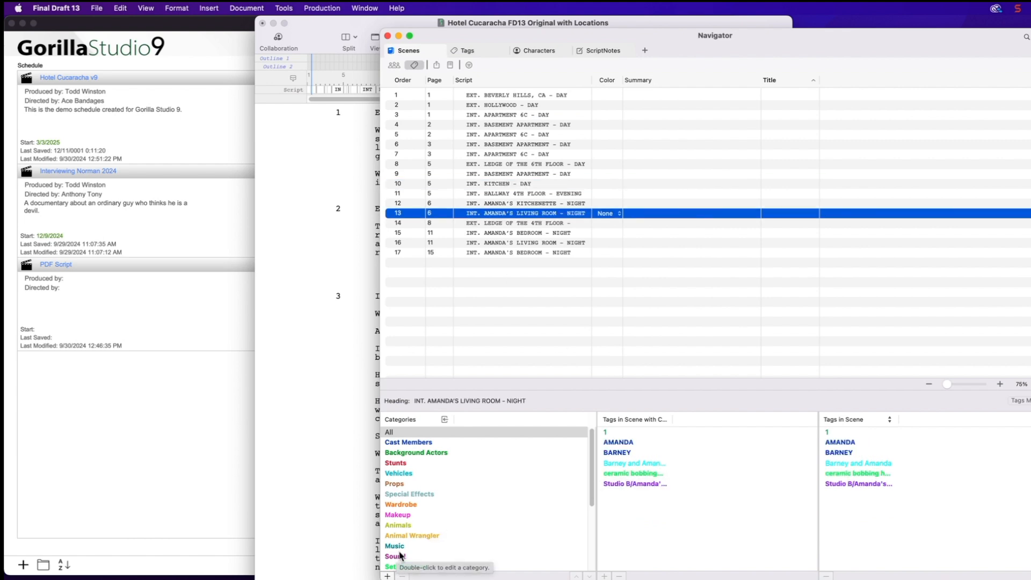
pyautogui.scroll(-1, 444, 528)
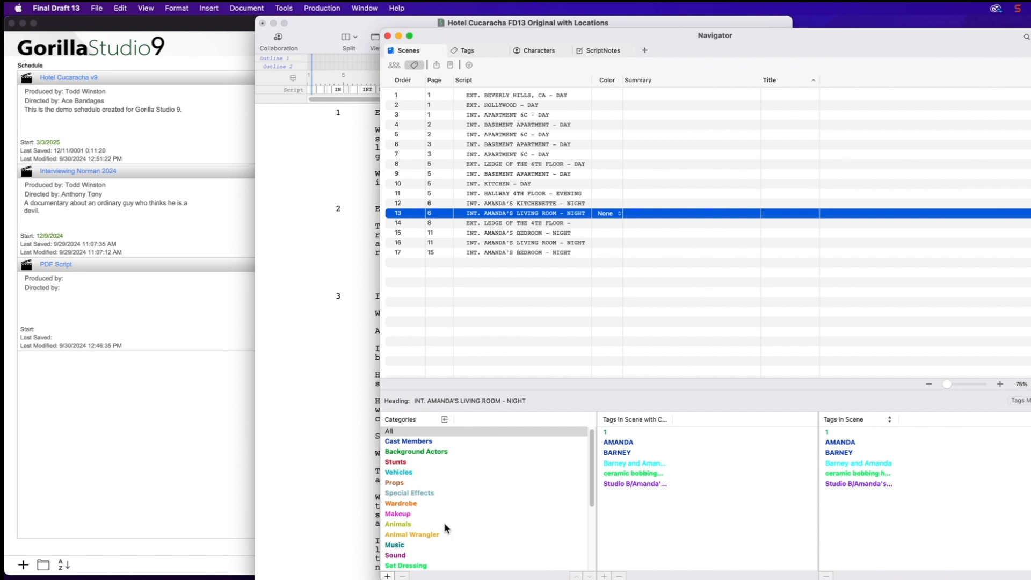
pyautogui.scroll(-5, 444, 529)
pyautogui.click(537, 105)
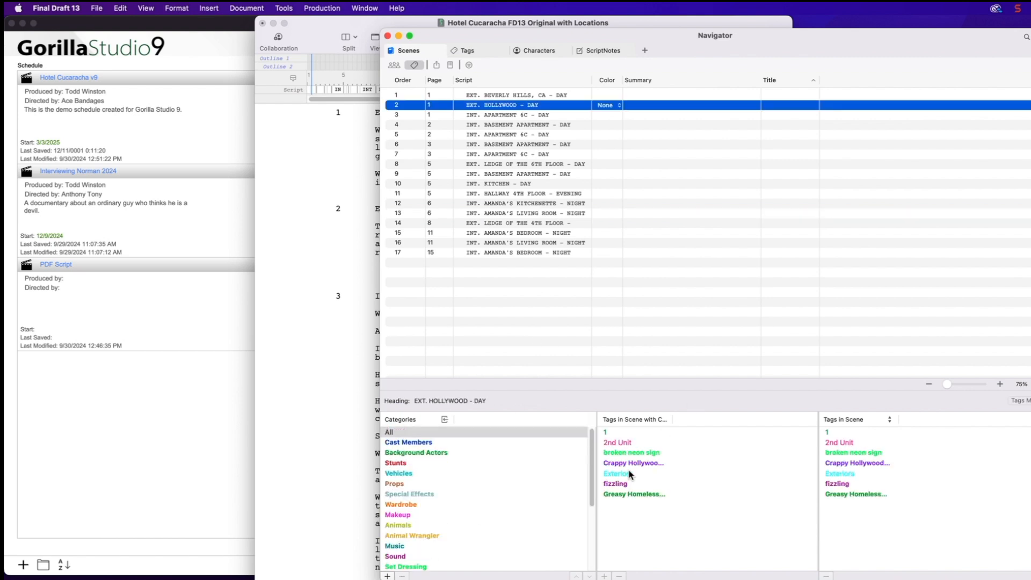
pyautogui.scroll(-5, 492, 529)
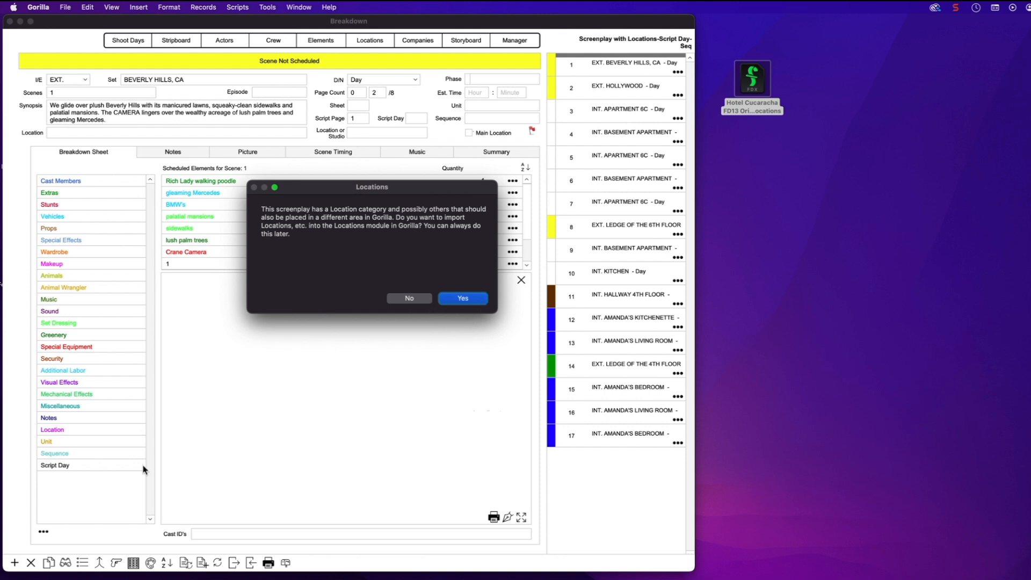
# Skip the location import, close the script preview, and show scene 2, EXT. HOLLYWOOD
pyautogui.click(403, 301)
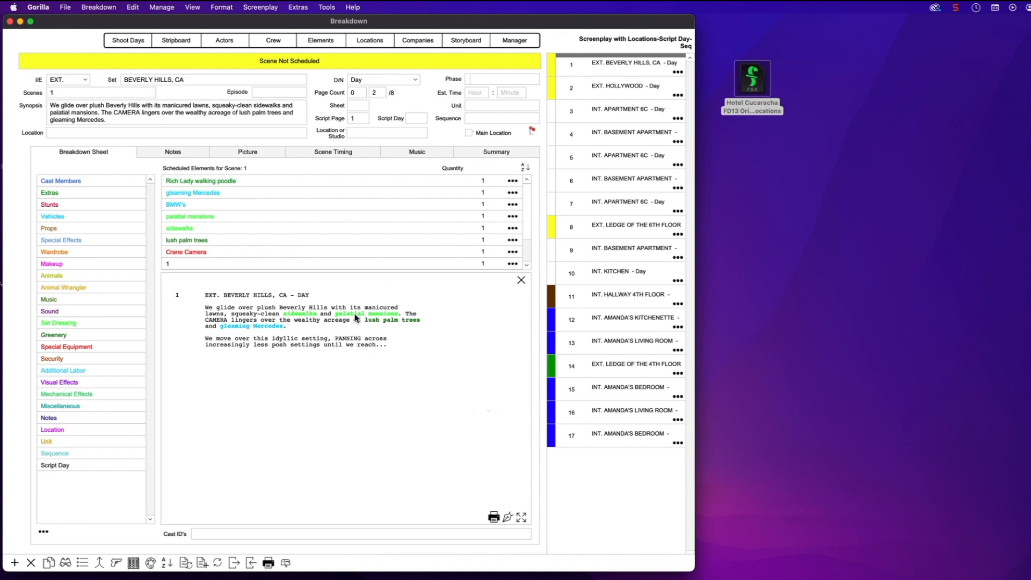
pyautogui.click(521, 281)
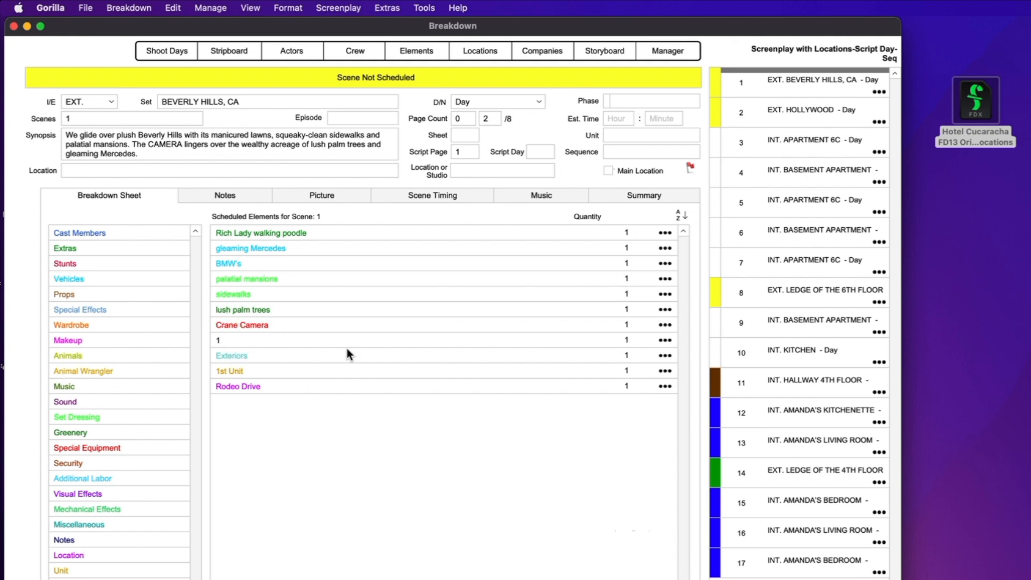
pyautogui.click(813, 108)
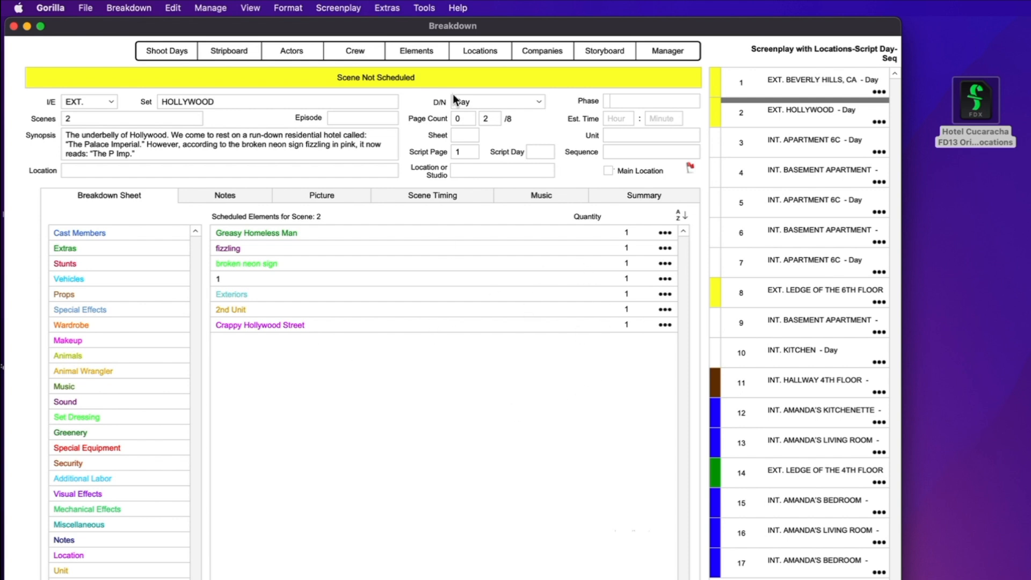
pyautogui.click(338, 9)
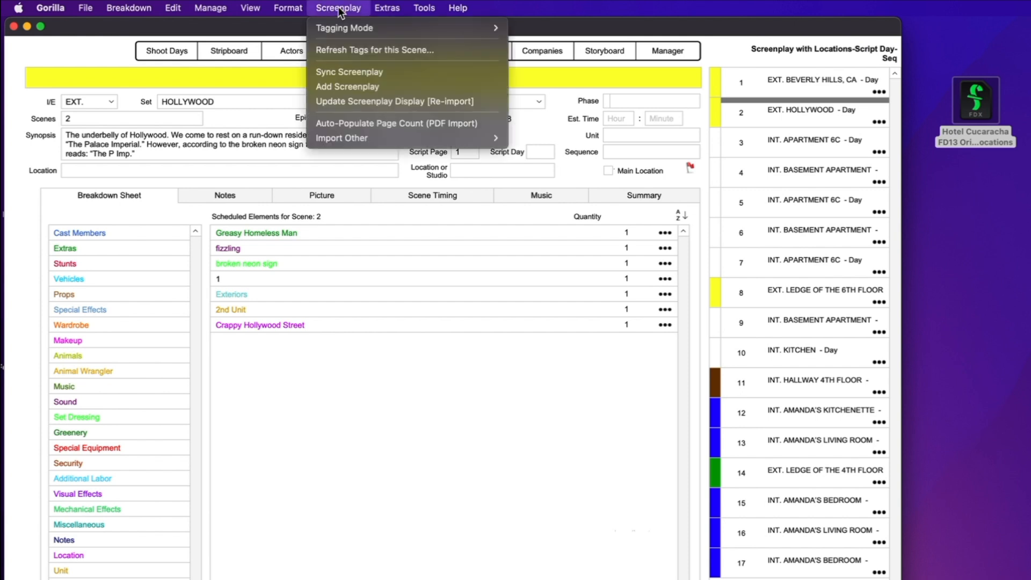
# Import the screenplay's locations, giving scene 2 the location Crappy Hollywood Street
pyautogui.moveTo(350, 140)
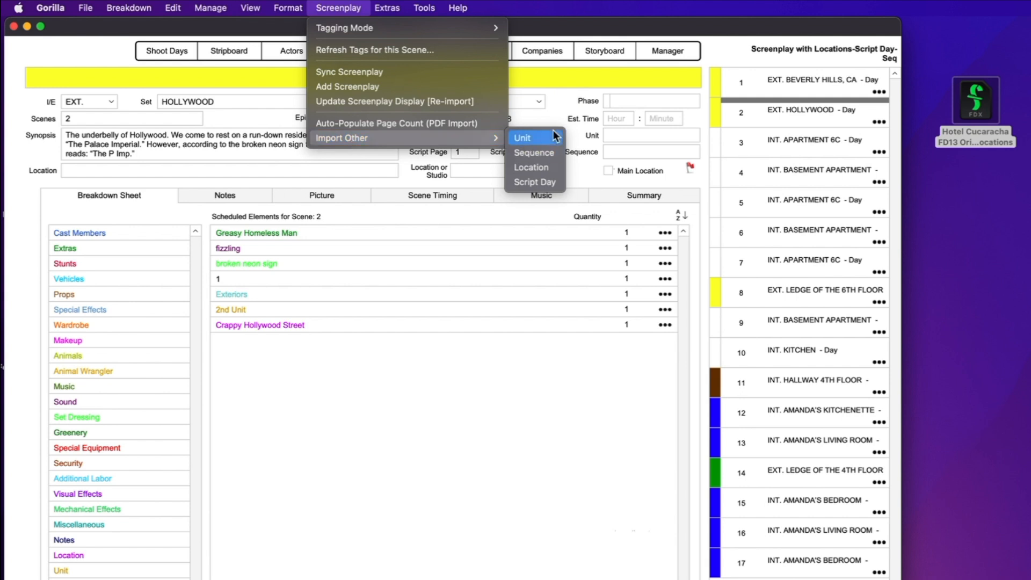
pyautogui.click(536, 168)
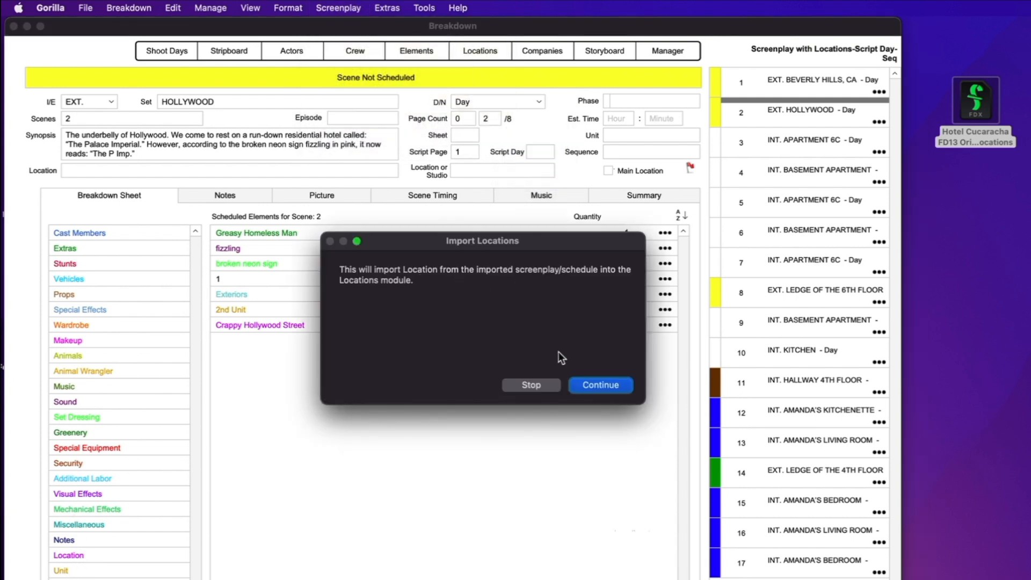
pyautogui.click(607, 385)
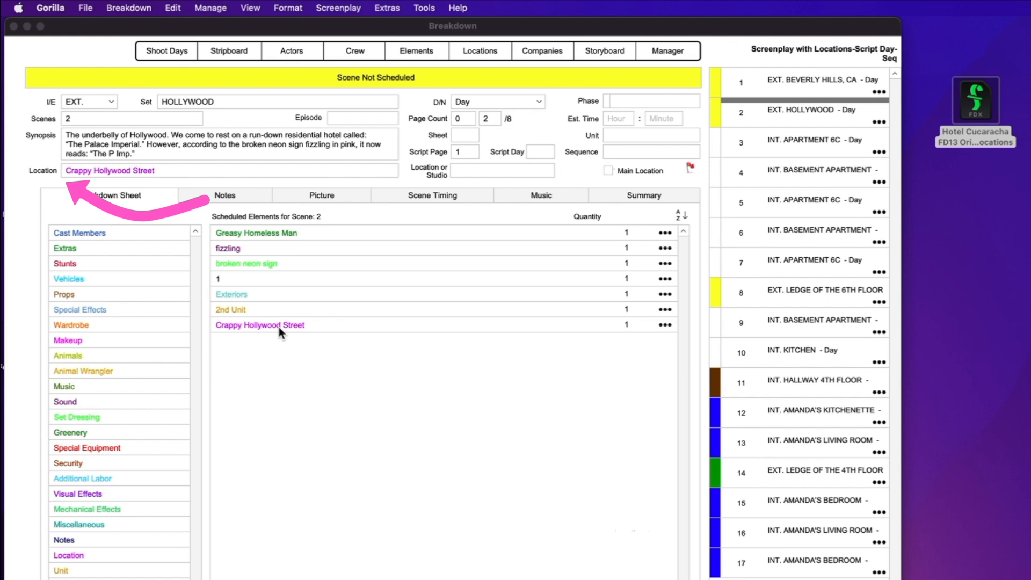
# Check scene 1 shows Rodeo Drive and scene 11 shows Studio B/Amanda's Apartment
pyautogui.click(103, 168)
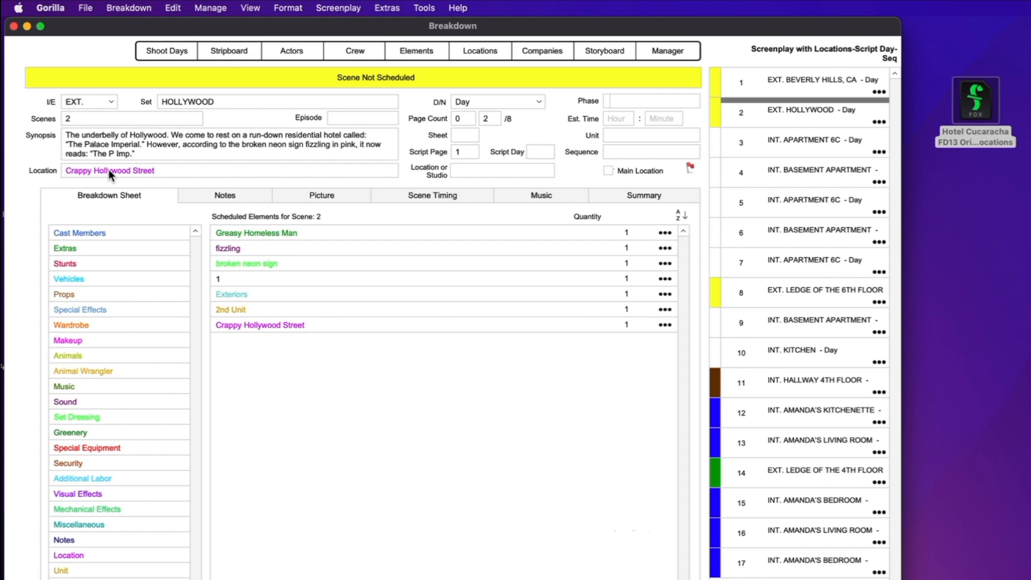
pyautogui.click(771, 81)
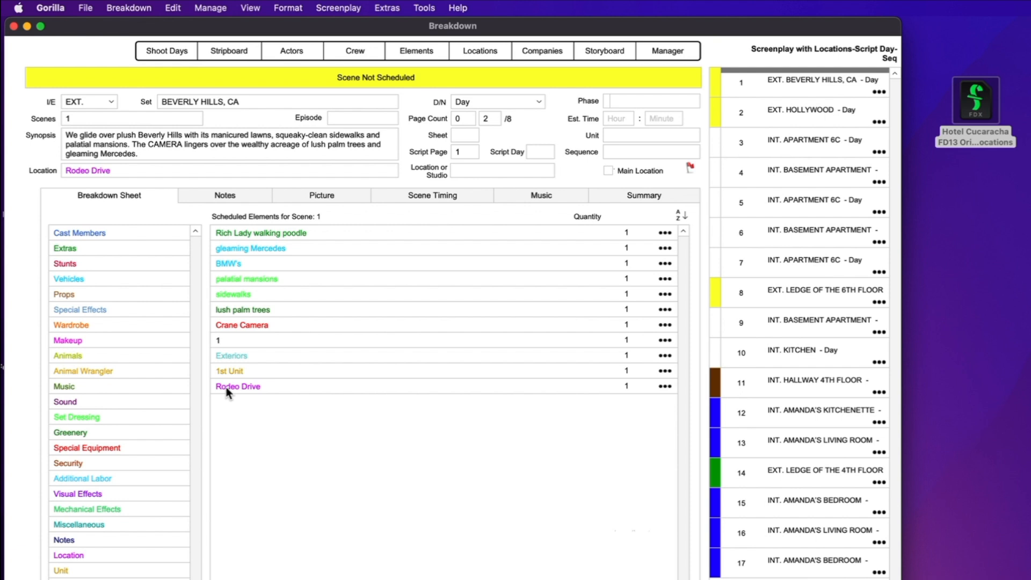
pyautogui.click(811, 391)
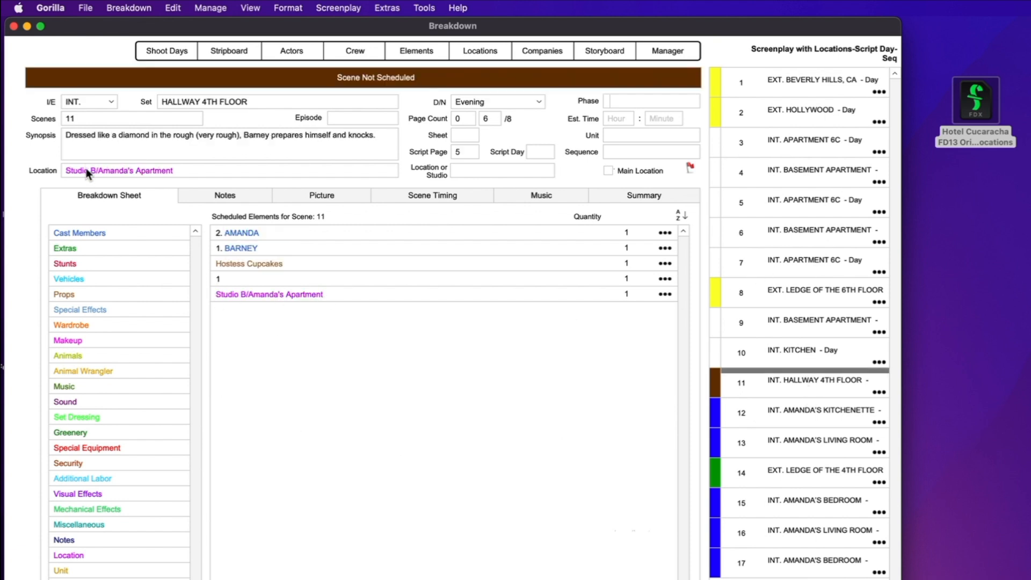
pyautogui.doubleClick(120, 171)
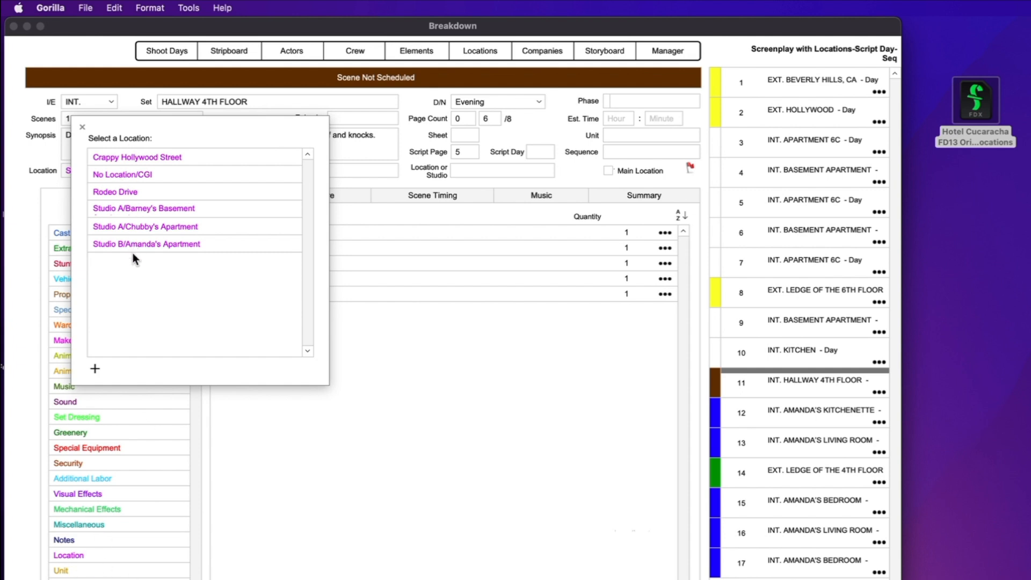
pyautogui.click(83, 129)
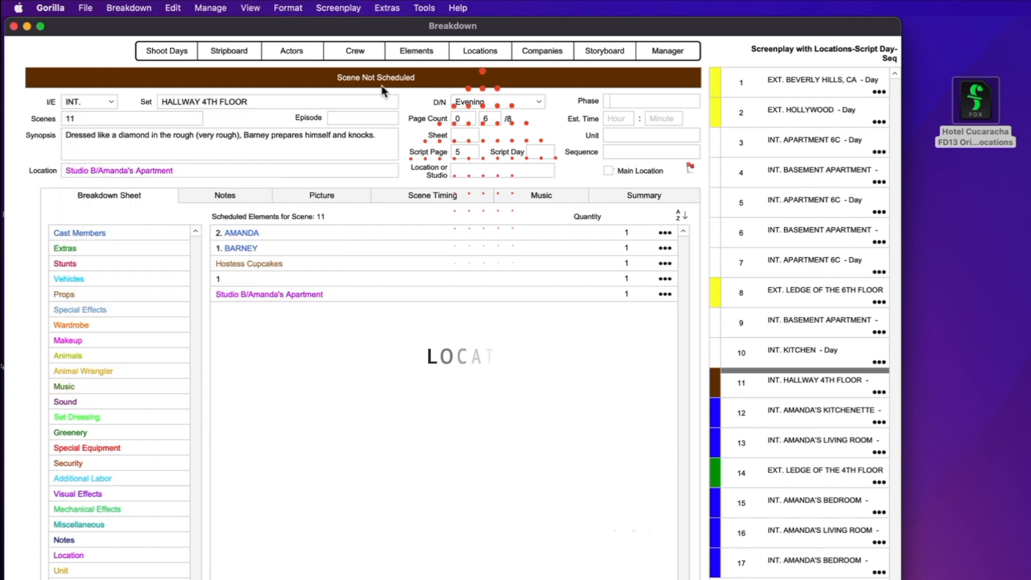
pyautogui.click(485, 51)
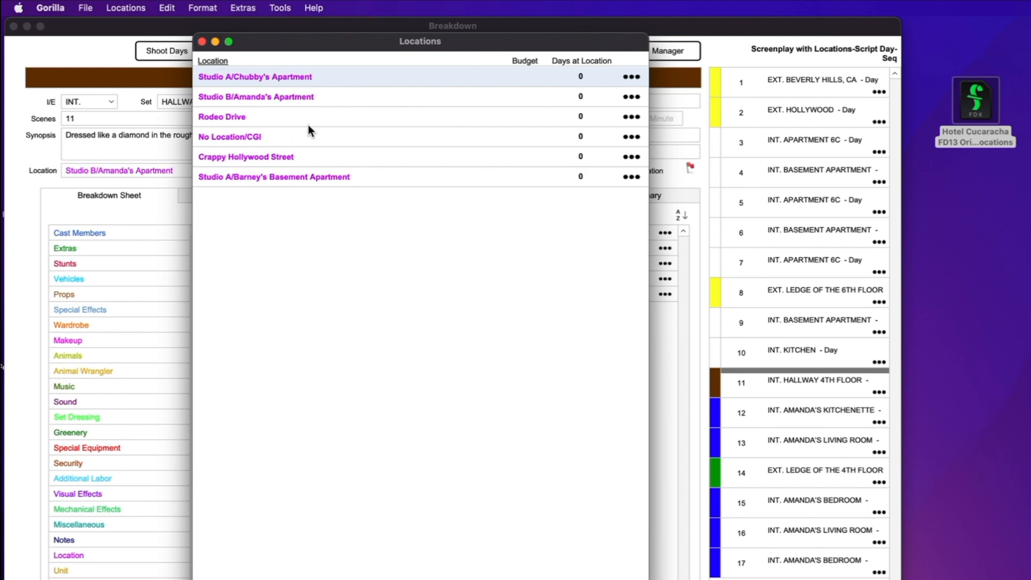
pyautogui.moveTo(276, 52); pyautogui.dragTo(169, 201)
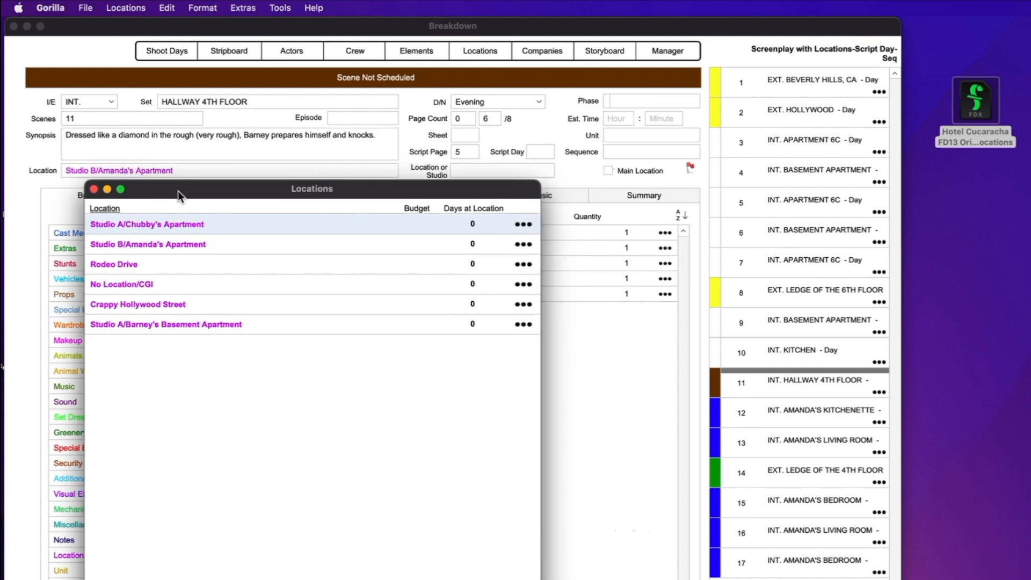
pyautogui.moveTo(178, 192); pyautogui.dragTo(331, 50)
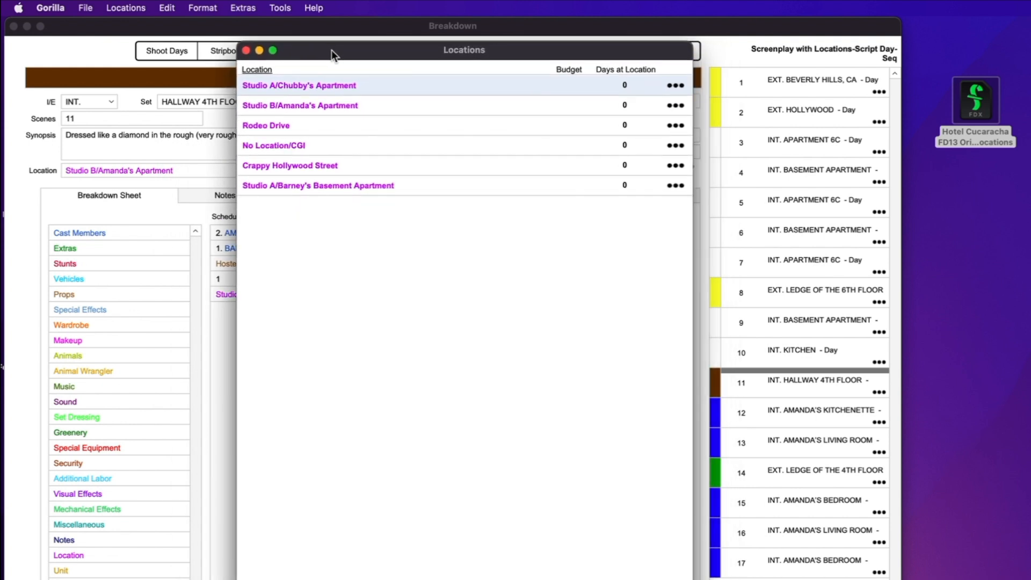
pyautogui.click(247, 50)
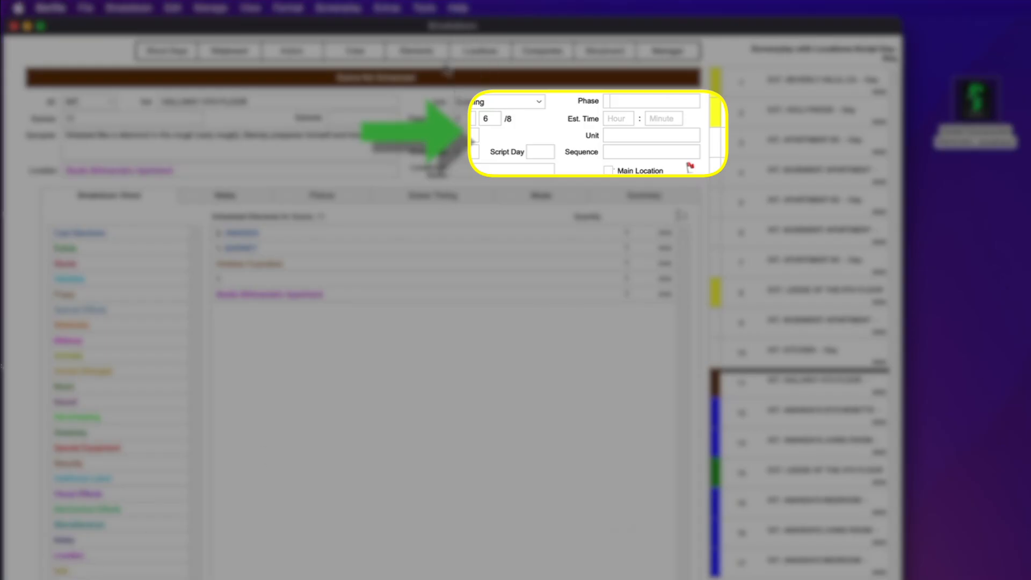
# Import sequences from the screenplay, check the Sequence list, and return to scene 1 (Exteriors)
pyautogui.click(339, 8)
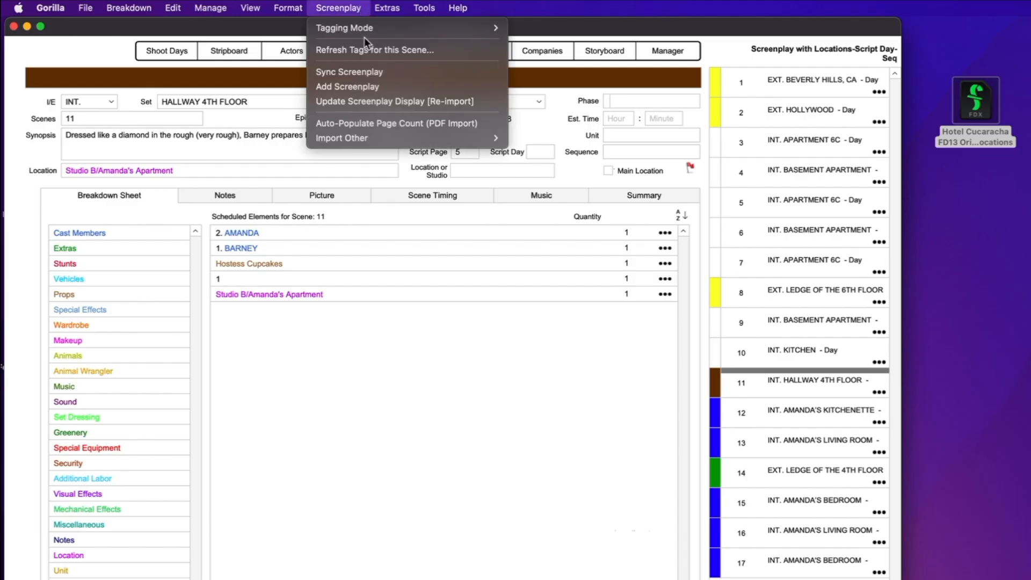
pyautogui.moveTo(374, 141)
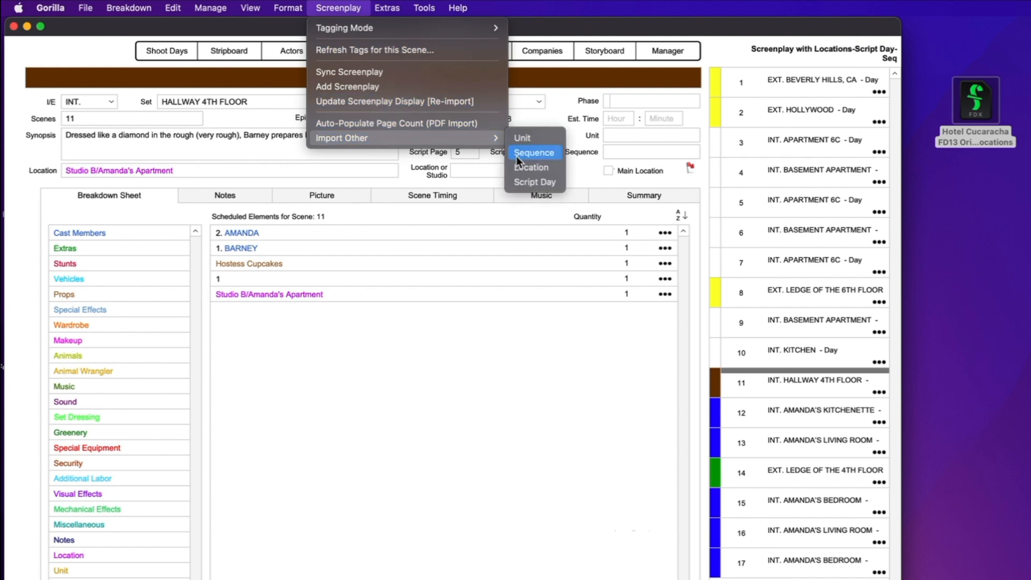
pyautogui.click(530, 153)
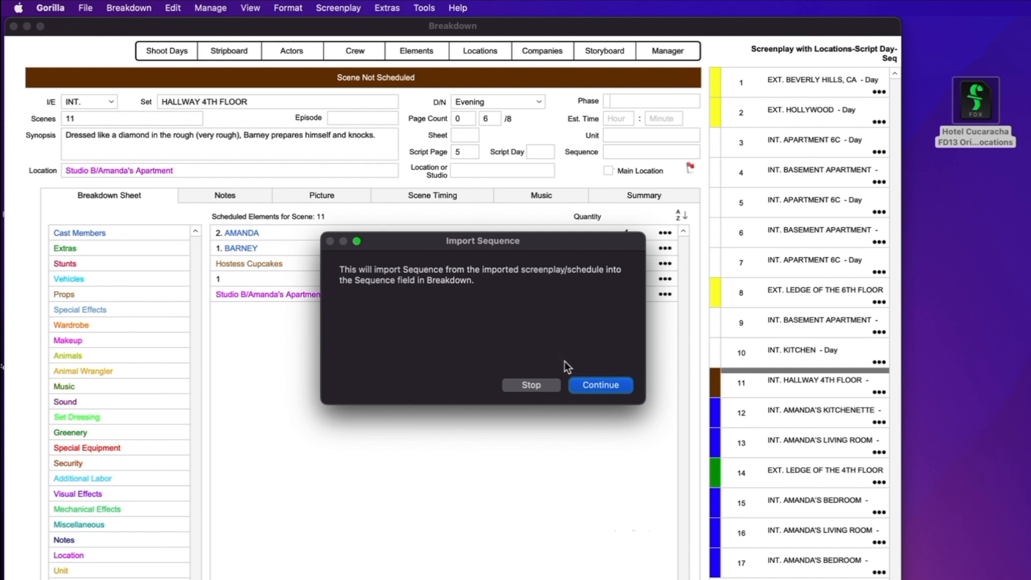
pyautogui.click(616, 389)
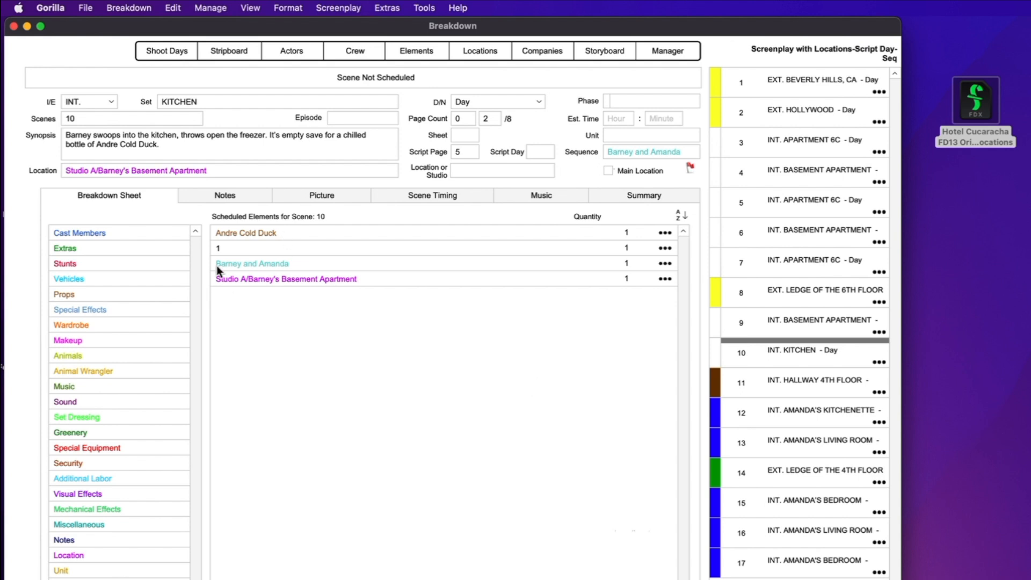
pyautogui.click(666, 155)
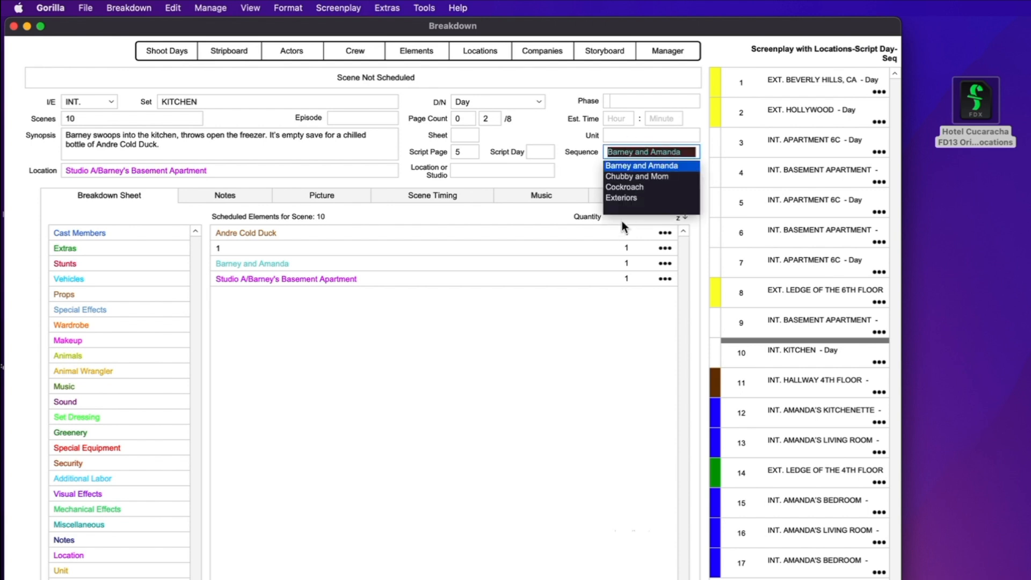
pyautogui.click(591, 168)
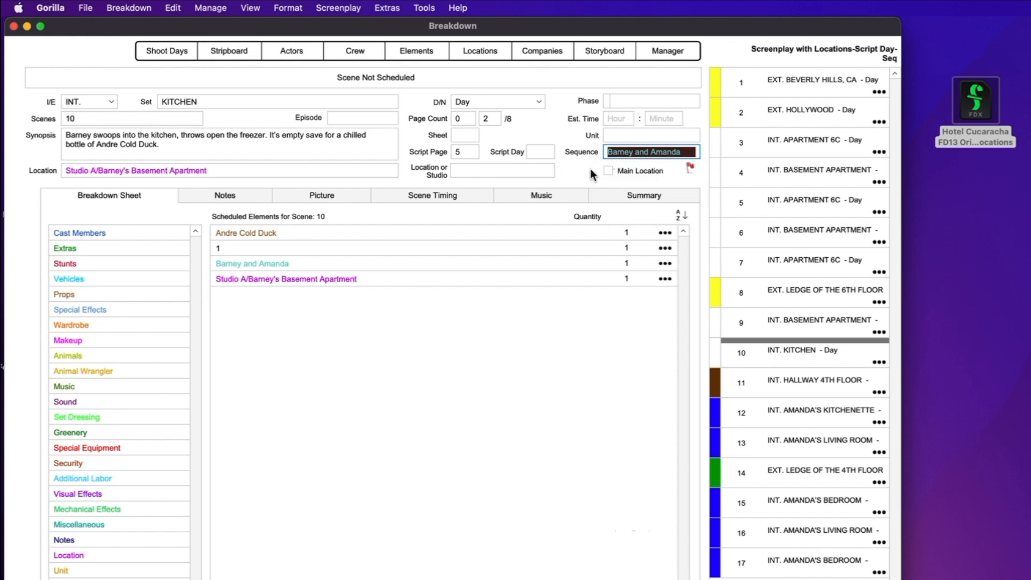
pyautogui.click(787, 83)
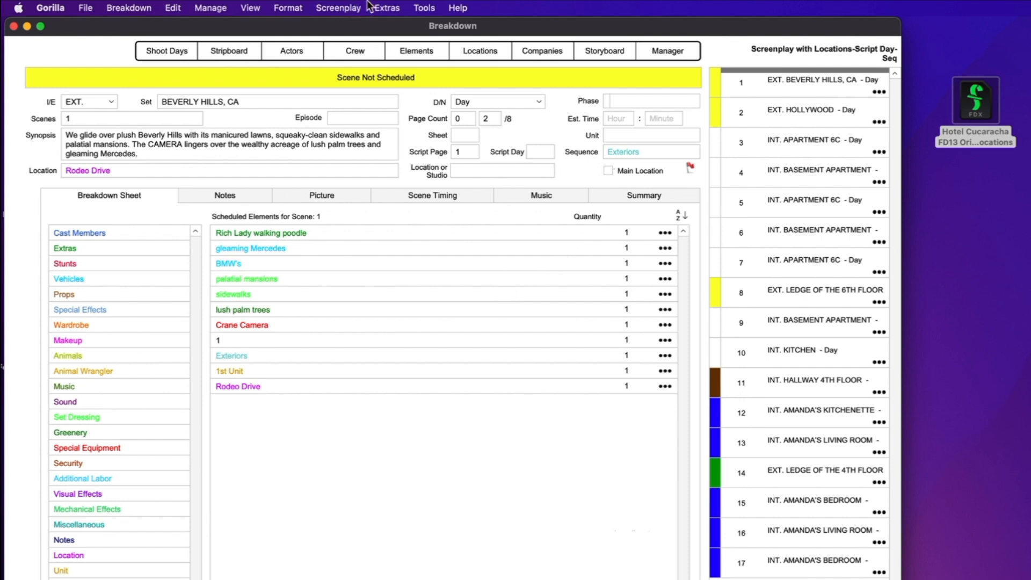
# Import units from the screenplay via Import Other > Unit, giving scene 1 1st Unit
pyautogui.click(387, 8)
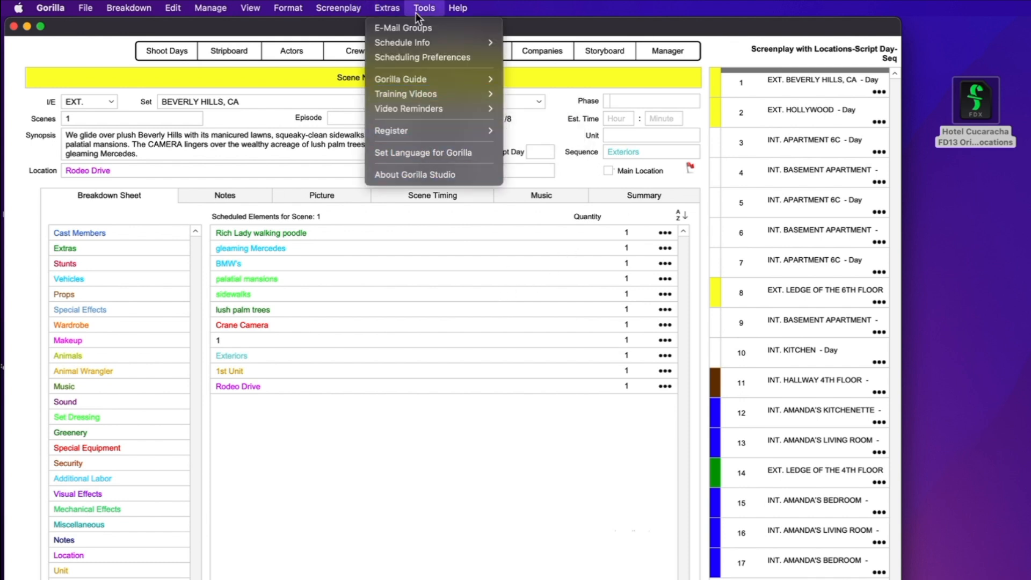
pyautogui.moveTo(338, 8)
pyautogui.moveTo(472, 138)
pyautogui.click(531, 141)
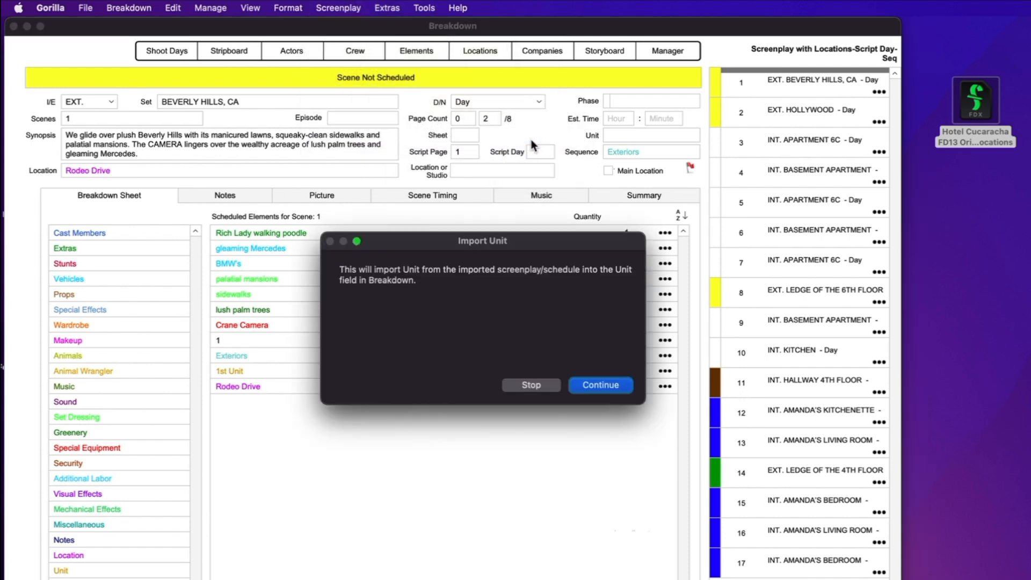
pyautogui.click(582, 386)
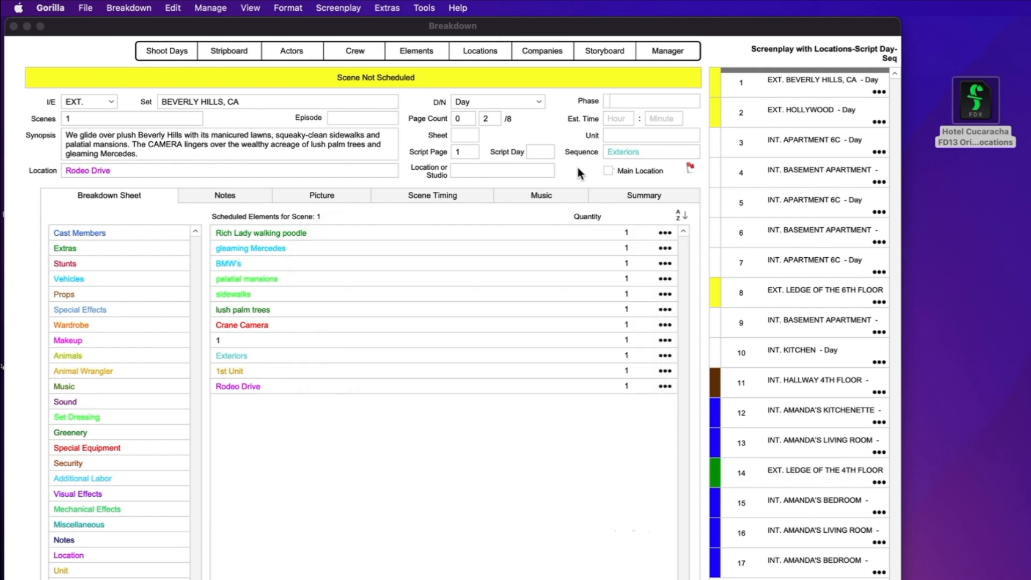
# Import script days from the screenplay via Import Other > Script Day
pyautogui.click(322, 7)
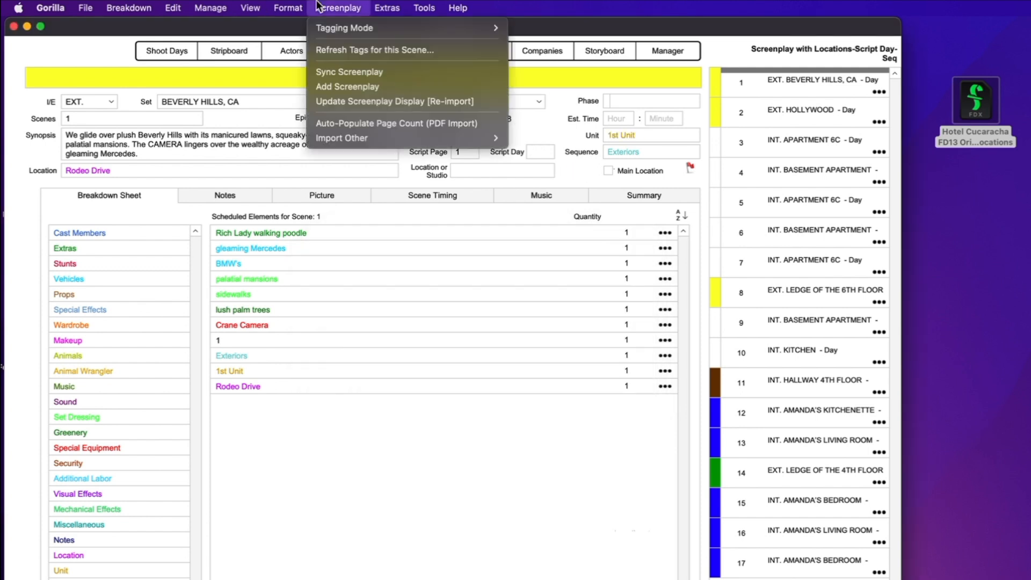
pyautogui.moveTo(352, 135)
pyautogui.click(544, 183)
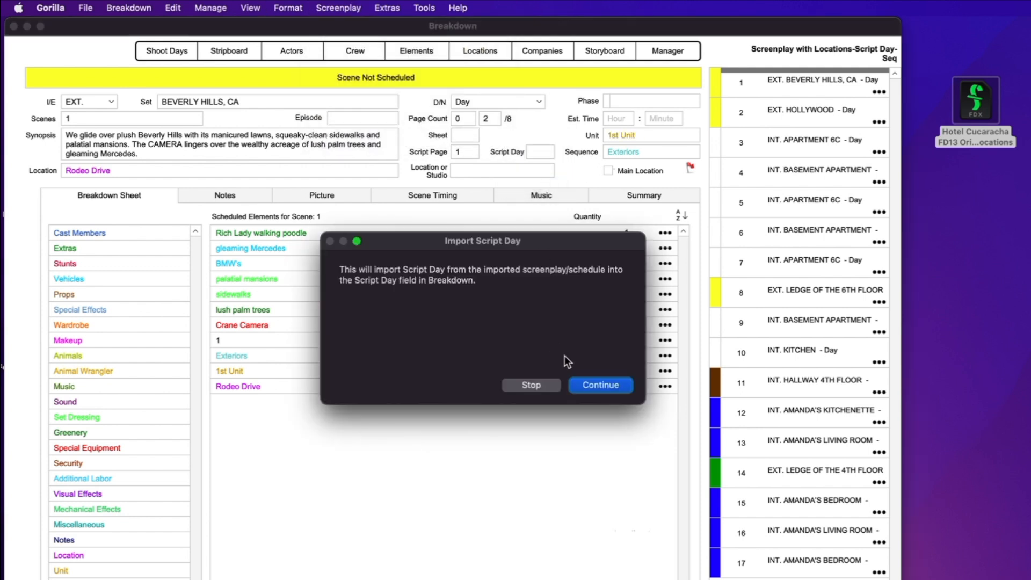
pyautogui.click(587, 386)
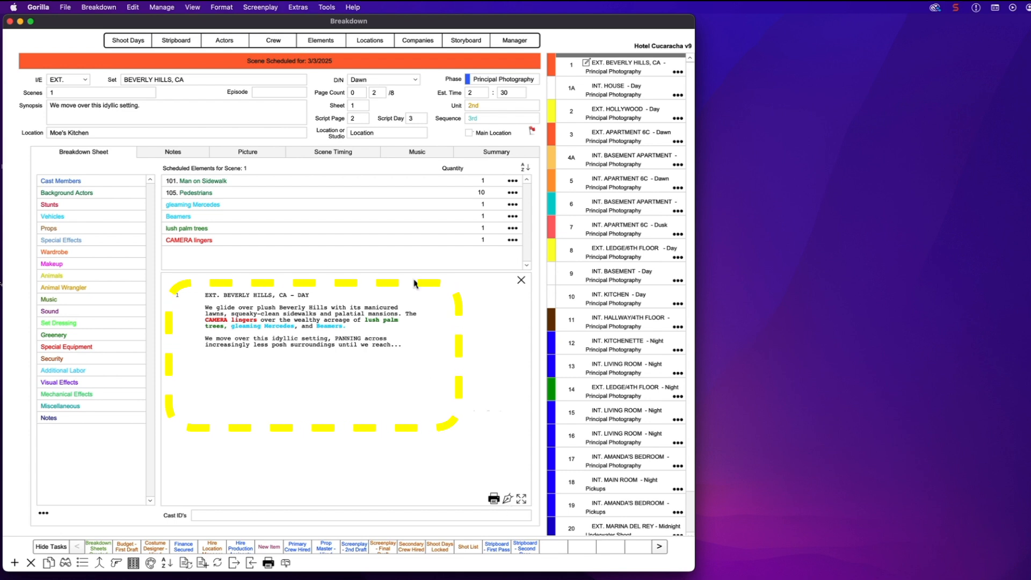
# Insert an AERIAL SHOT line reading 'OVERVIEW OF CITY' below scene 1's heading
pyautogui.click(508, 500)
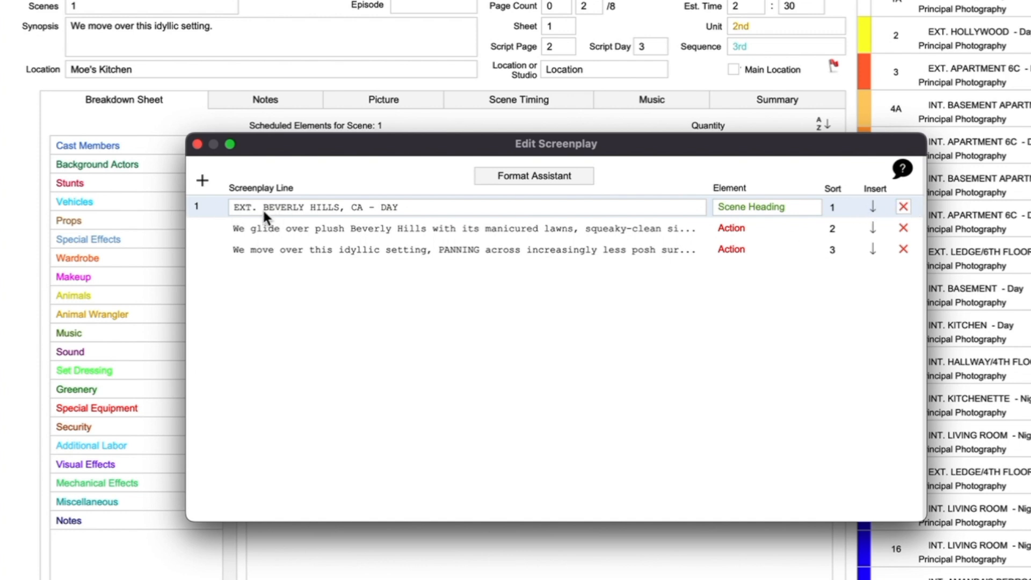
pyautogui.click(872, 207)
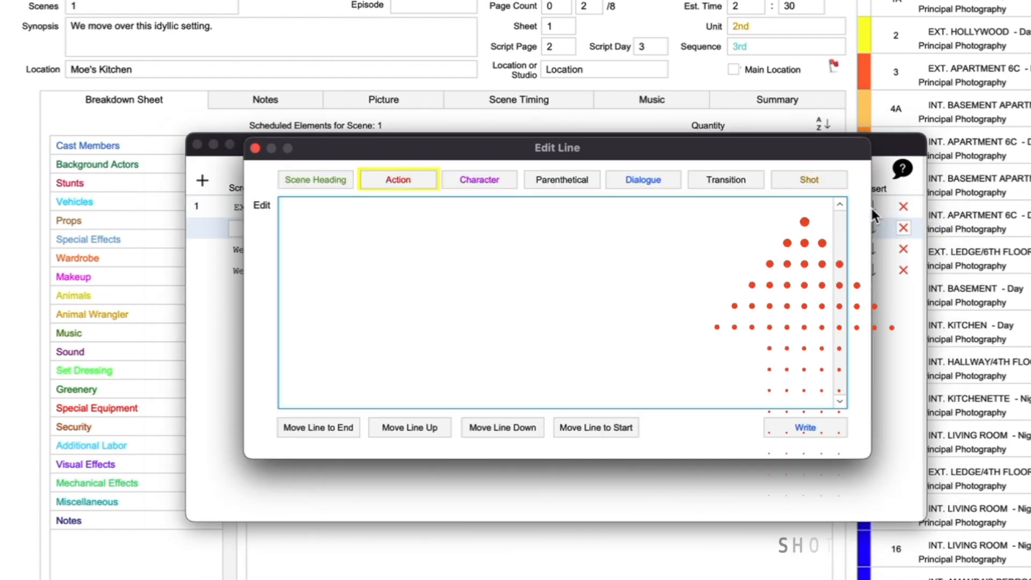
pyautogui.moveTo(665, 149); pyautogui.dragTo(663, 174)
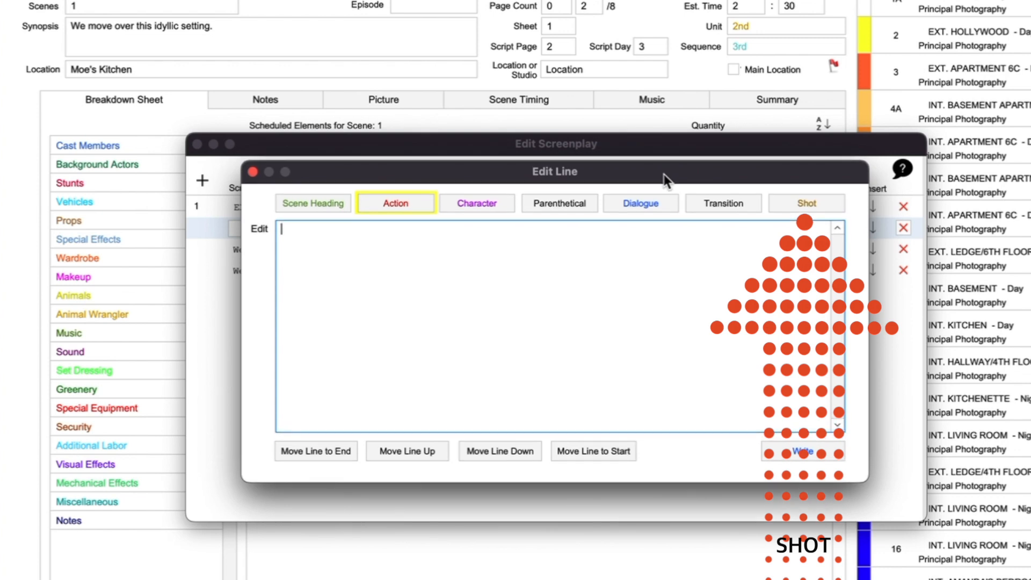
pyautogui.click(810, 208)
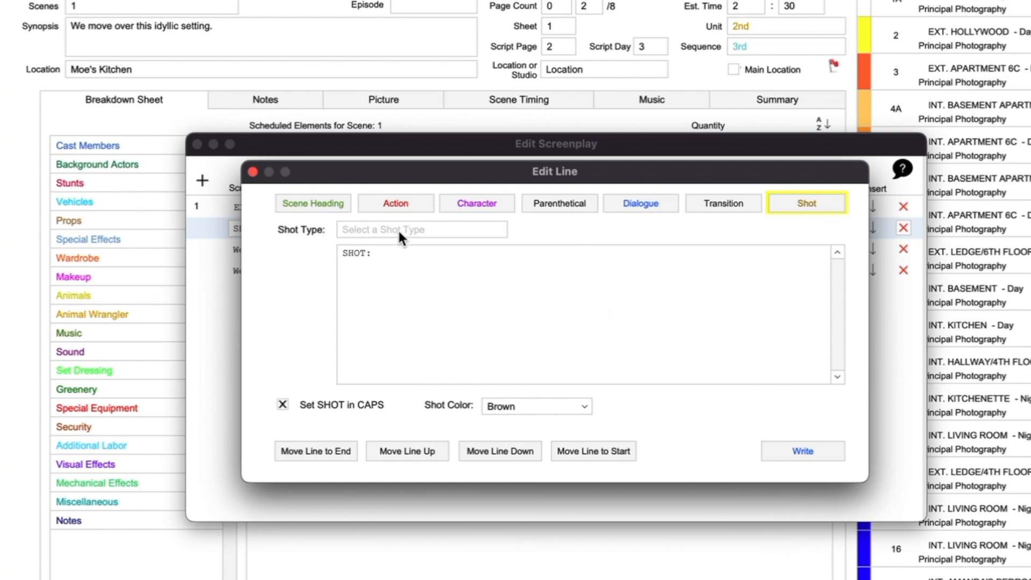
pyautogui.click(422, 241)
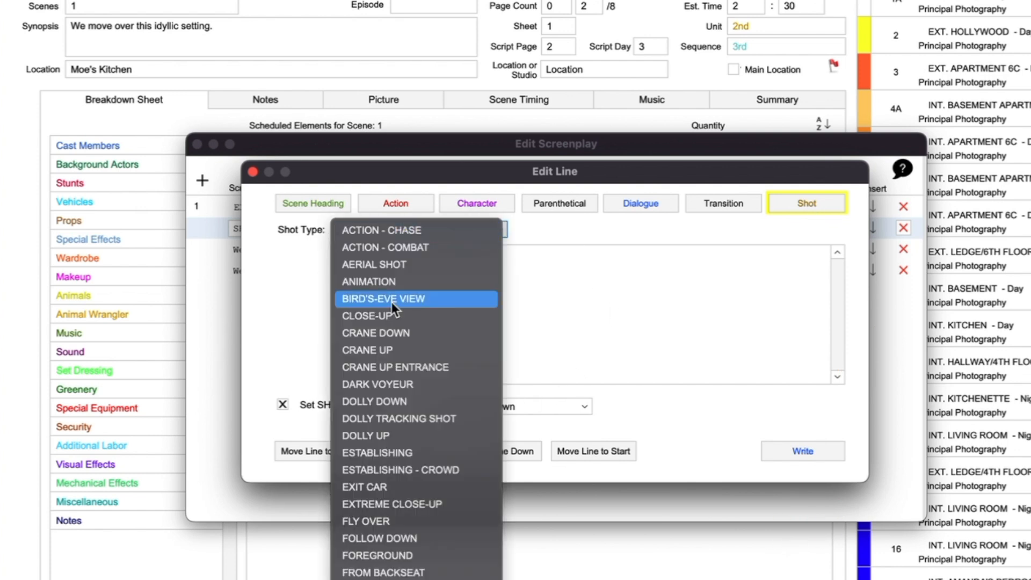
pyautogui.click(379, 265)
pyautogui.click(381, 258)
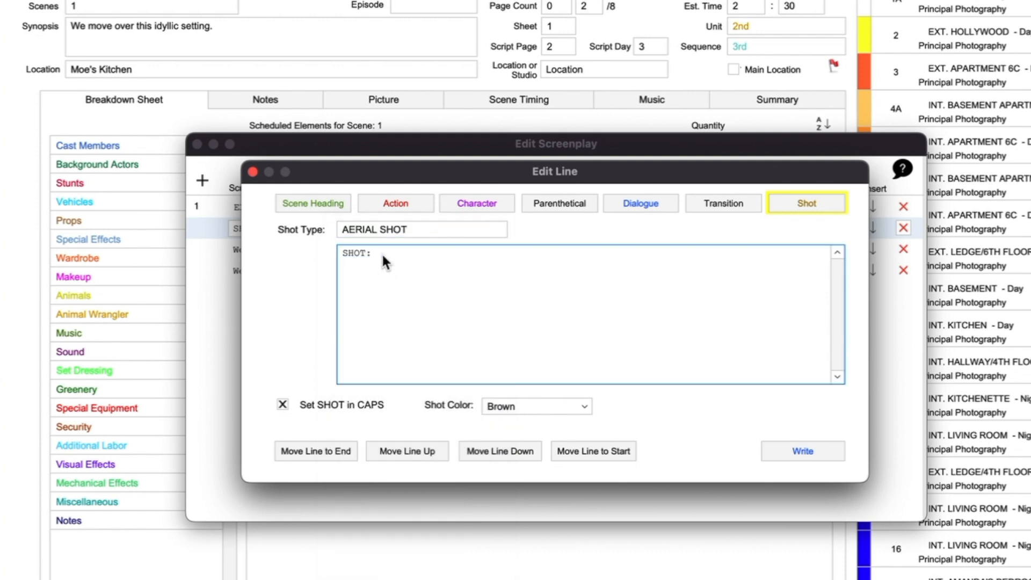
pyautogui.write('OVERVIEW OF CITY')
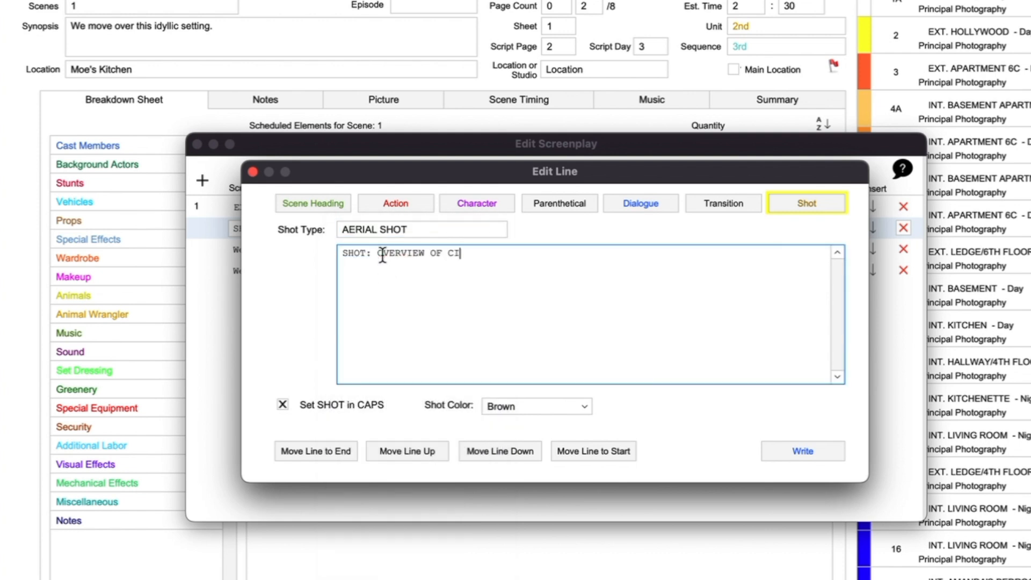
pyautogui.click(814, 450)
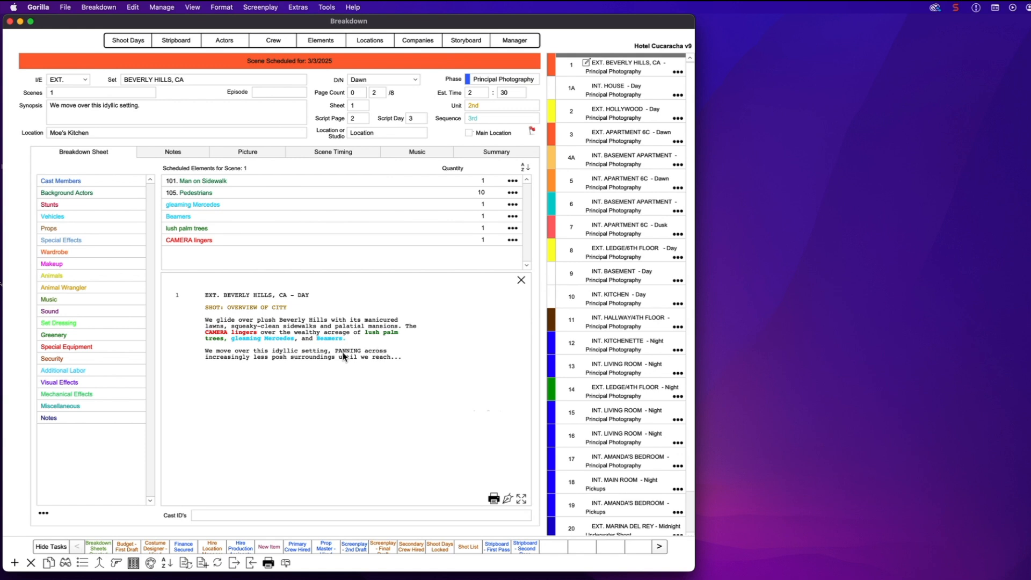
# Add an ESTABLISHING shot line below scene 1's first action line
pyautogui.click(508, 500)
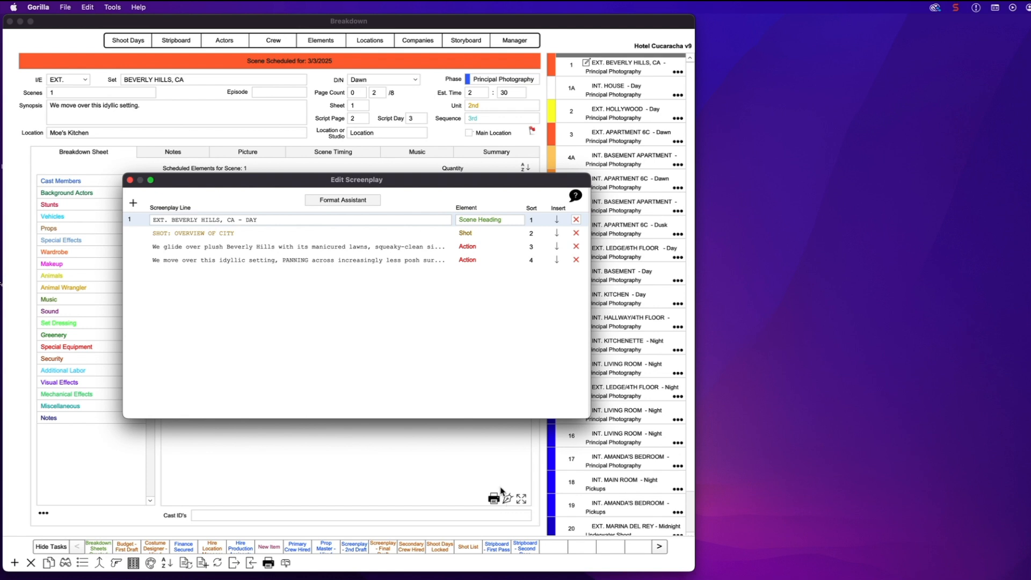
pyautogui.click(557, 249)
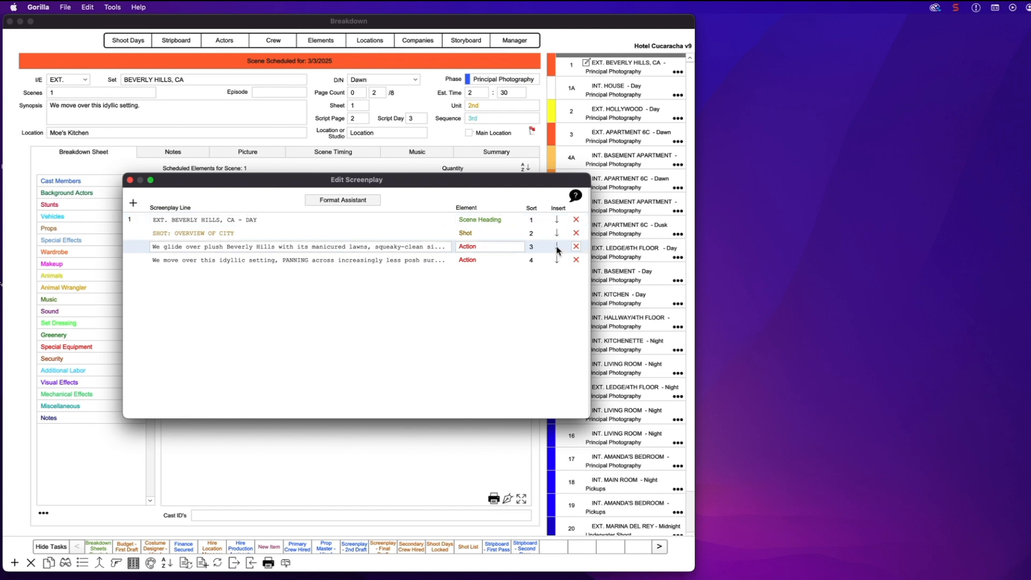
pyautogui.click(557, 248)
pyautogui.click(518, 203)
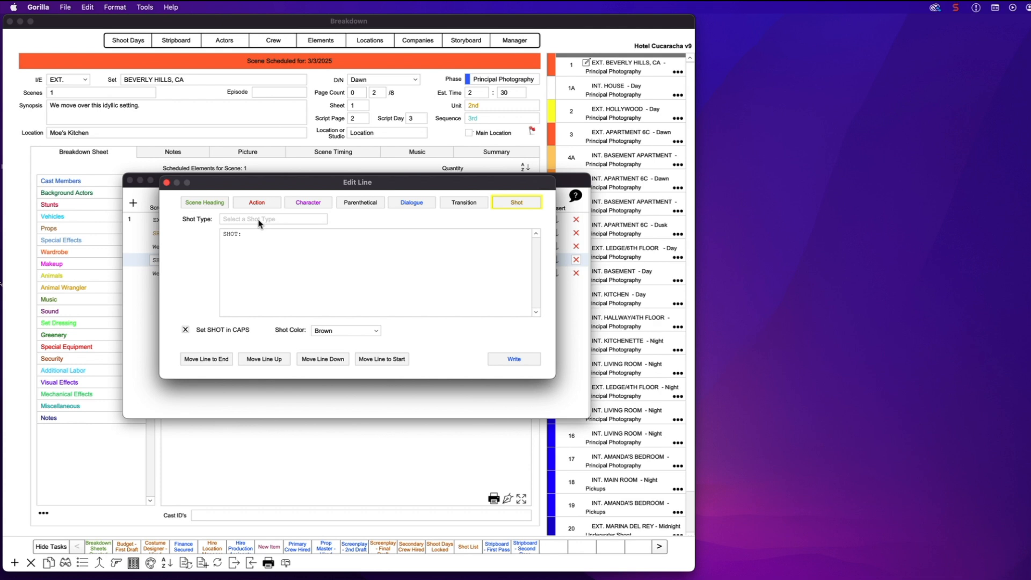
pyautogui.click(259, 219)
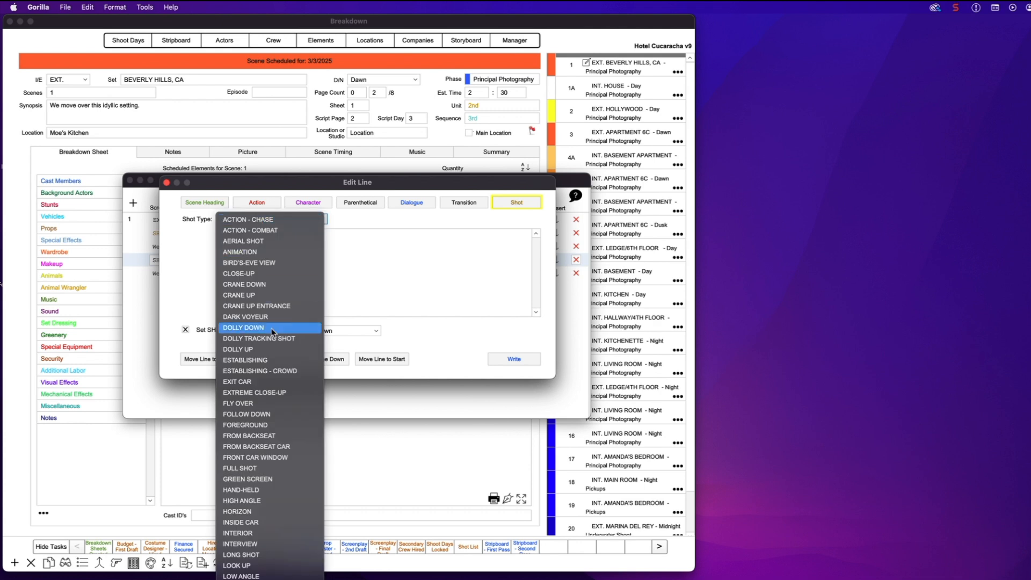
pyautogui.click(260, 360)
pyautogui.click(273, 243)
pyautogui.write('EST')
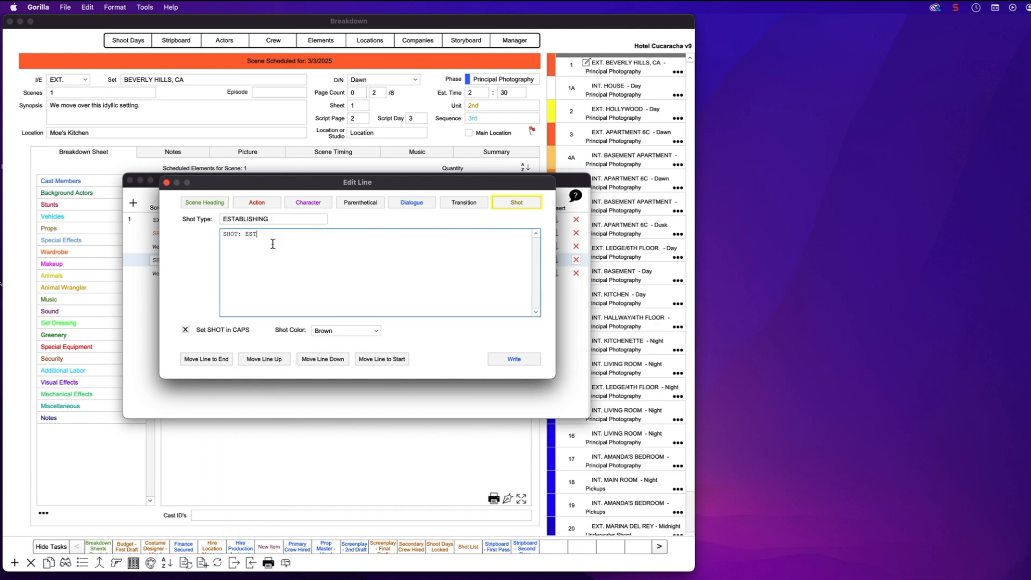
pyautogui.write('ABLISHING')
# Save it in Brown, then open the Screenplay with Shots Sample file in Final Draft
pyautogui.click(340, 331)
pyautogui.click(329, 332)
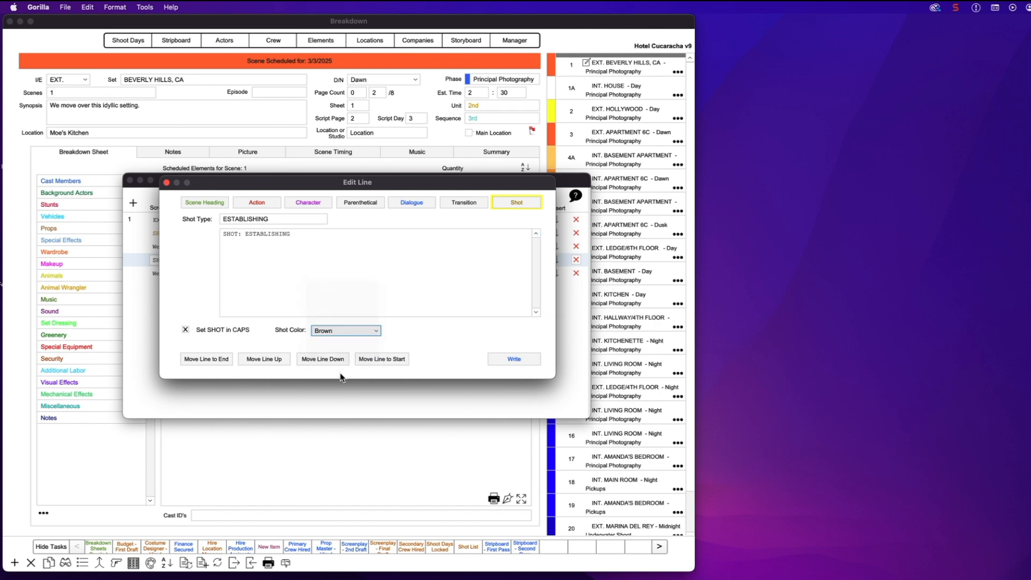
pyautogui.click(513, 361)
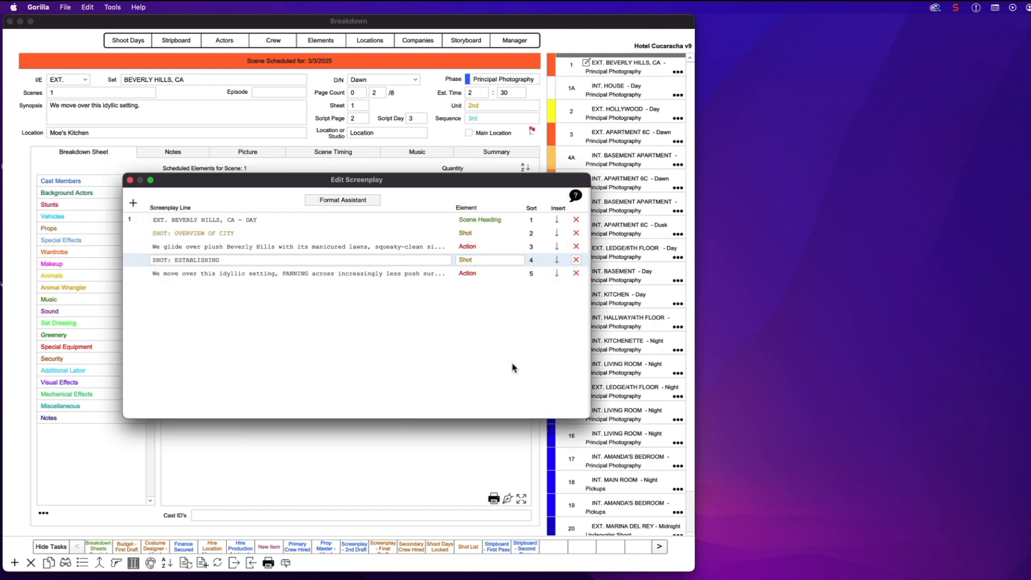
pyautogui.click(130, 180)
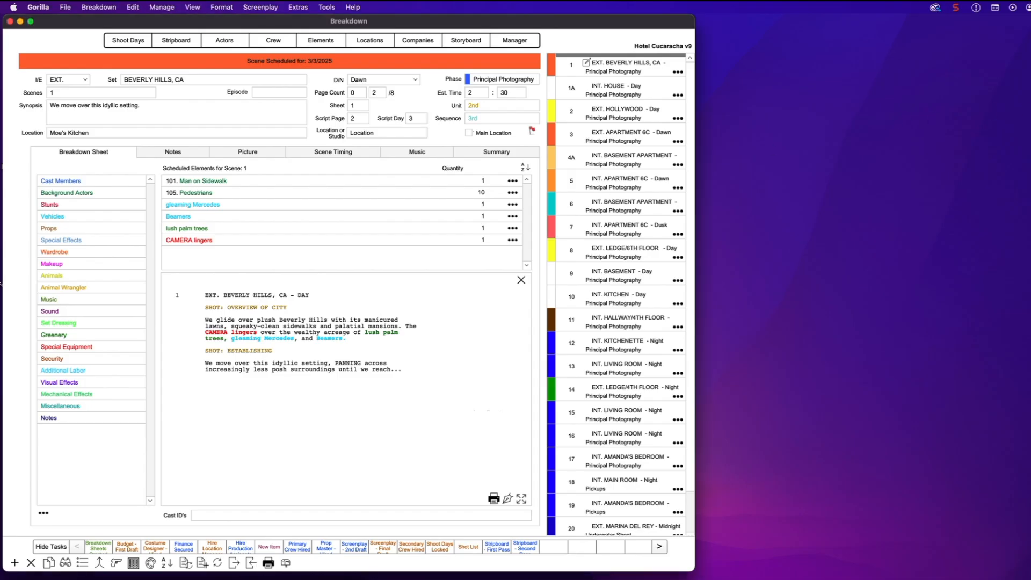
pyautogui.moveTo(1023, 96); pyautogui.dragTo(740, 95)
pyautogui.doubleClick(740, 95)
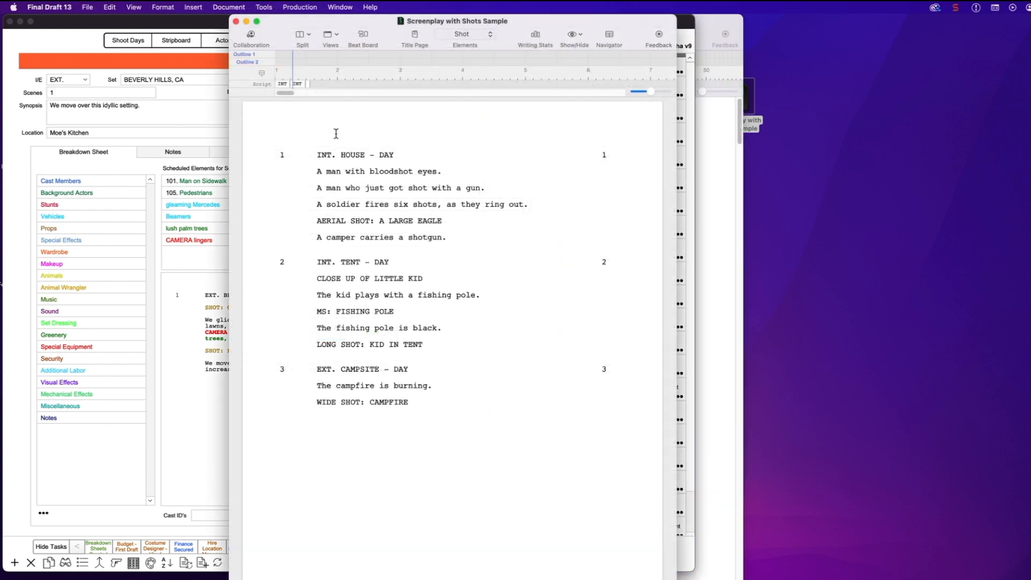
# Confirm AERIAL SHOT: A LARGE EAGLE is formatted as a Shot element
pyautogui.click(317, 172)
pyautogui.moveTo(317, 221); pyautogui.dragTo(464, 224)
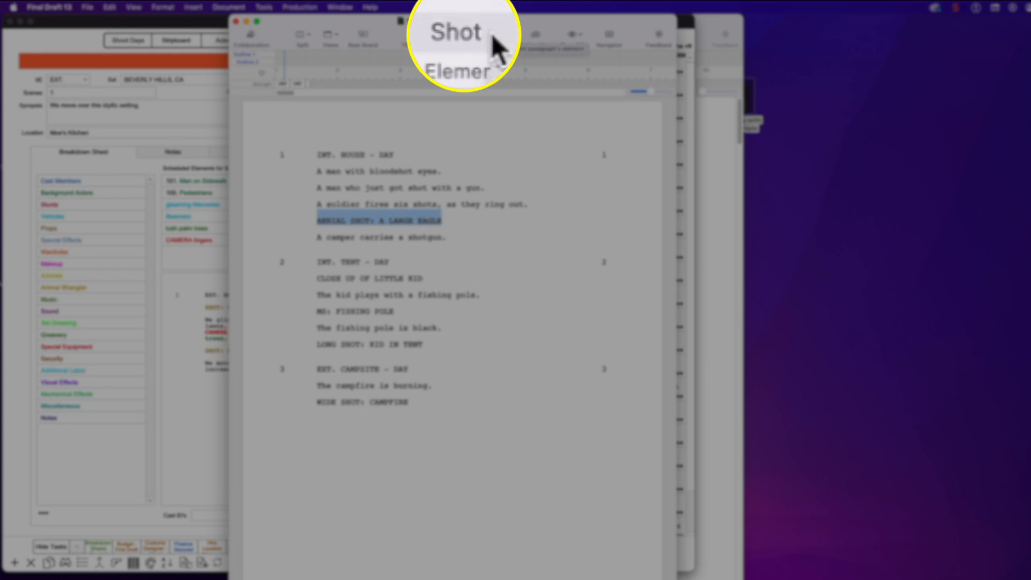
pyautogui.click(472, 36)
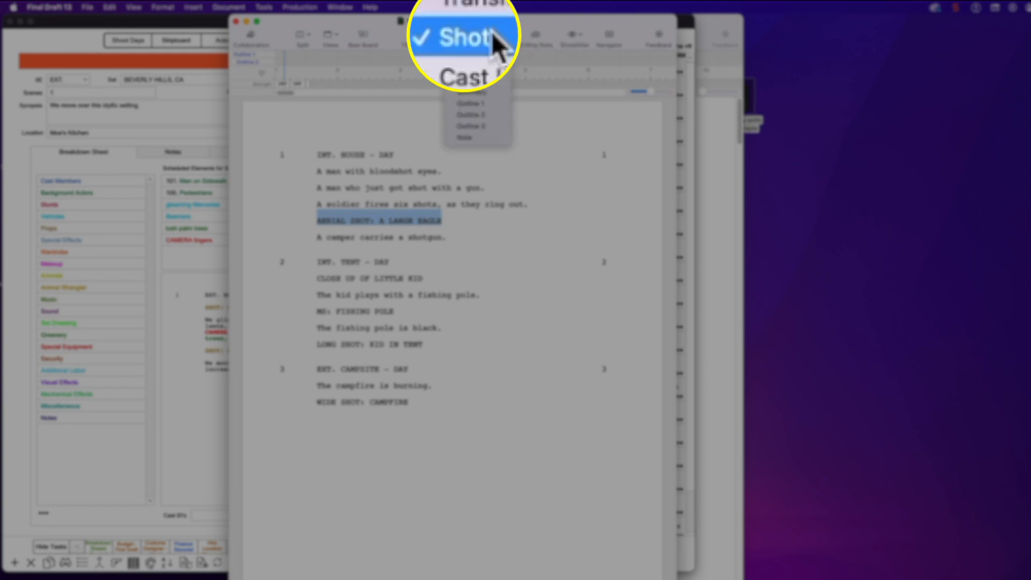
pyautogui.moveTo(481, 4)
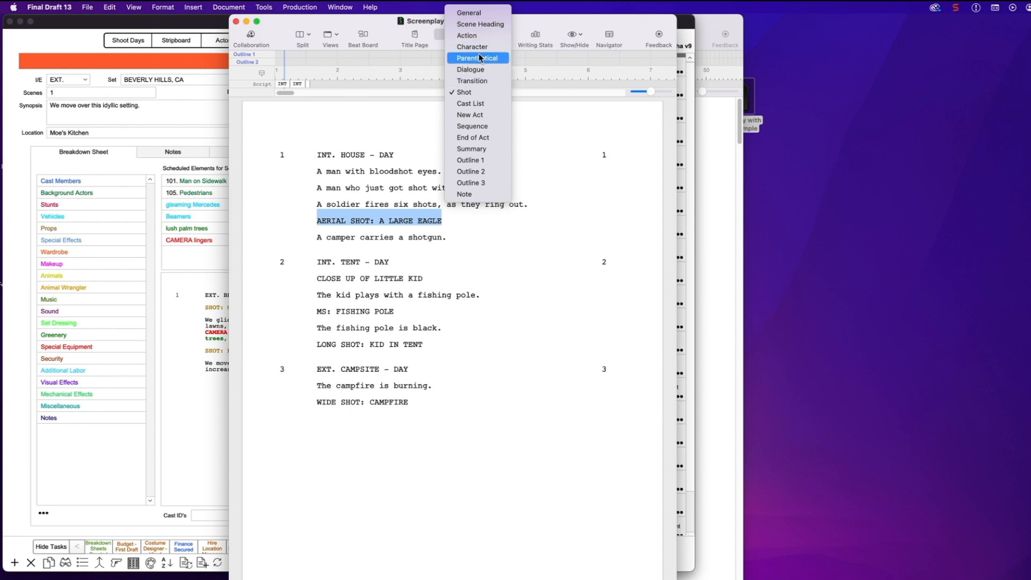
pyautogui.click(480, 95)
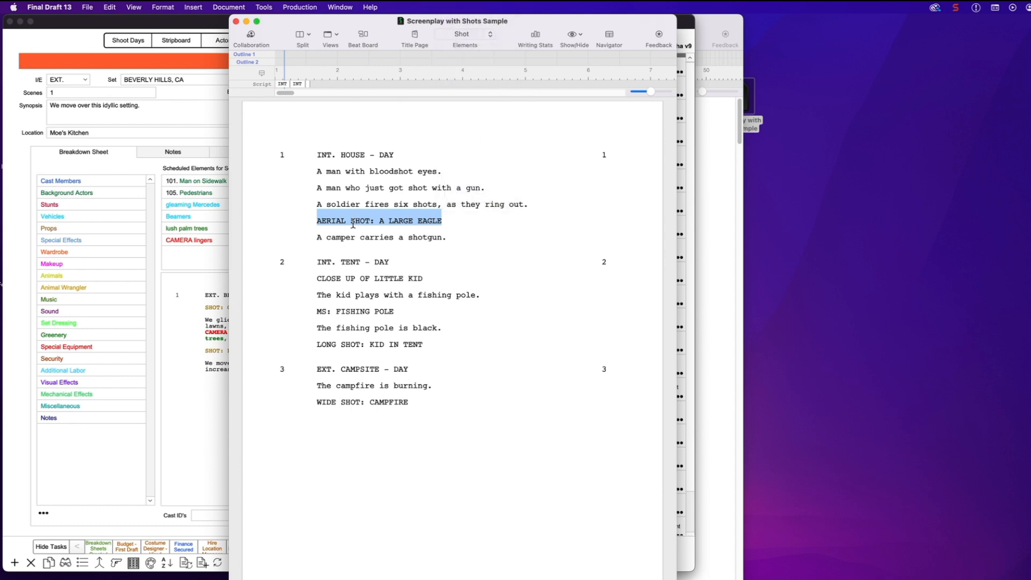
pyautogui.click(395, 228)
# Check CLOSE UP OF LITTLE KID, MS: FISHING POLE and WIDE SHOT: CAMPFIRE are Shot elements
pyautogui.click(321, 279)
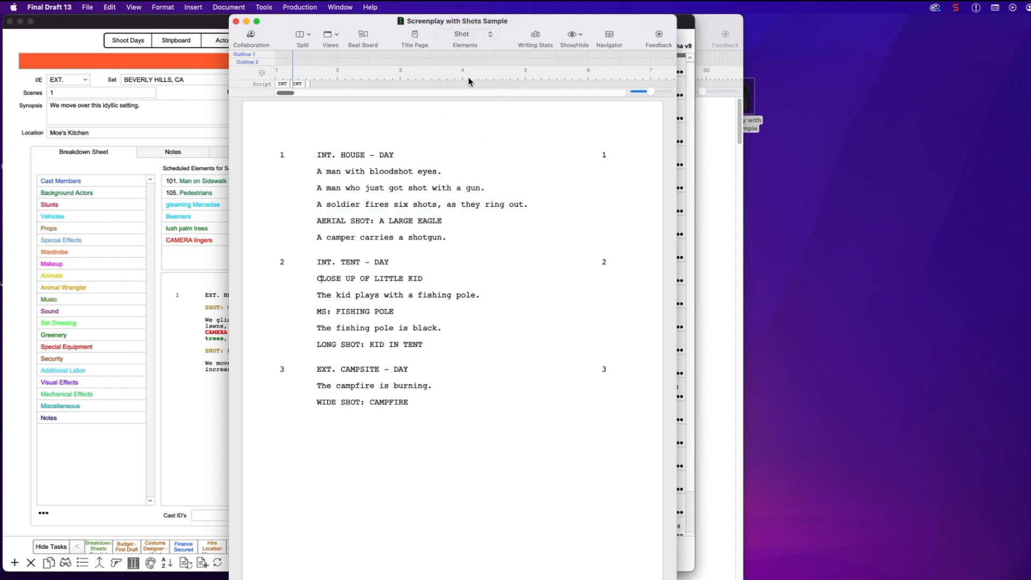
pyautogui.moveTo(313, 312); pyautogui.dragTo(455, 311)
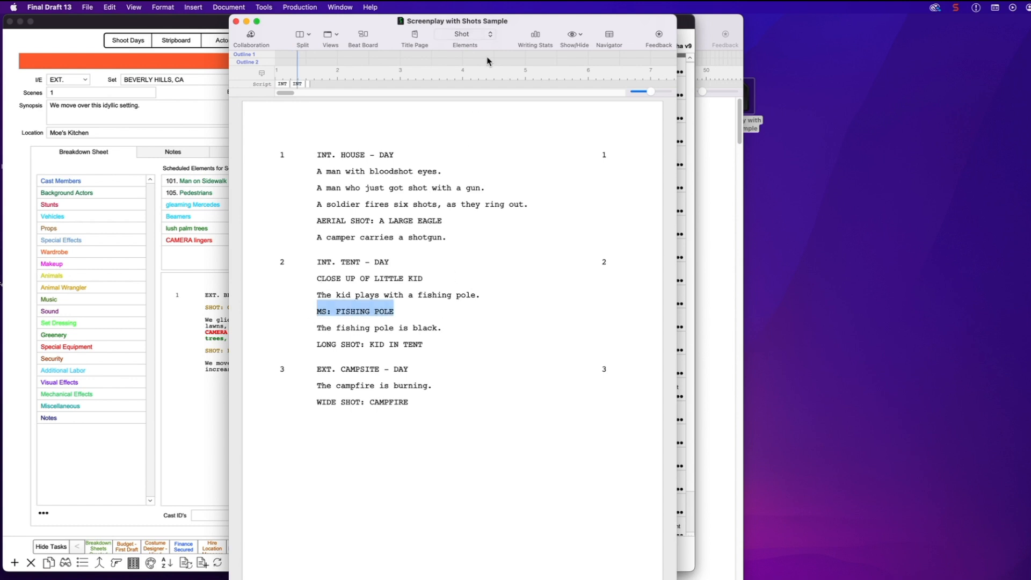
pyautogui.click(322, 343)
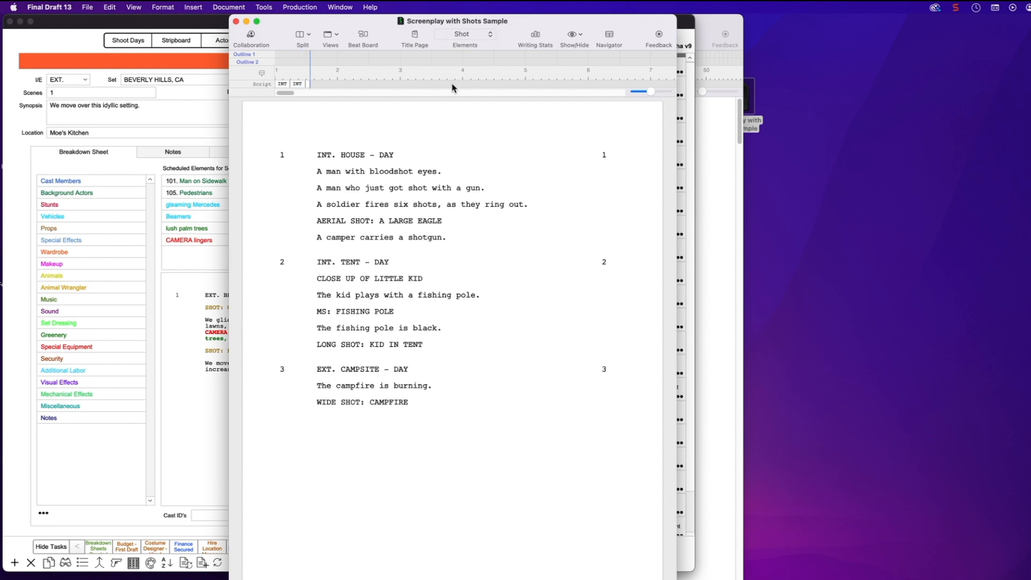
pyautogui.moveTo(316, 385); pyautogui.dragTo(454, 384)
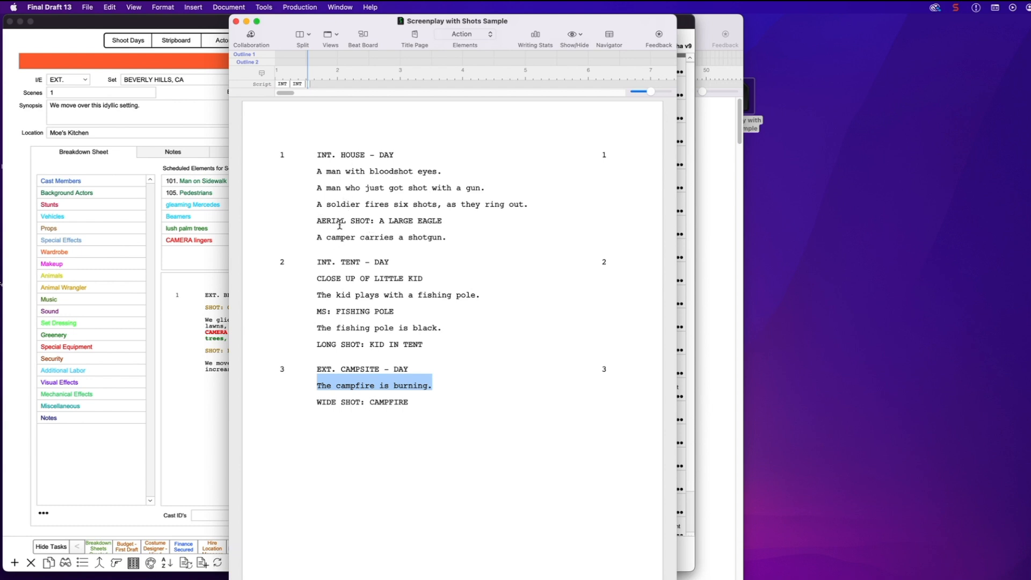
pyautogui.click(373, 388)
pyautogui.click(332, 401)
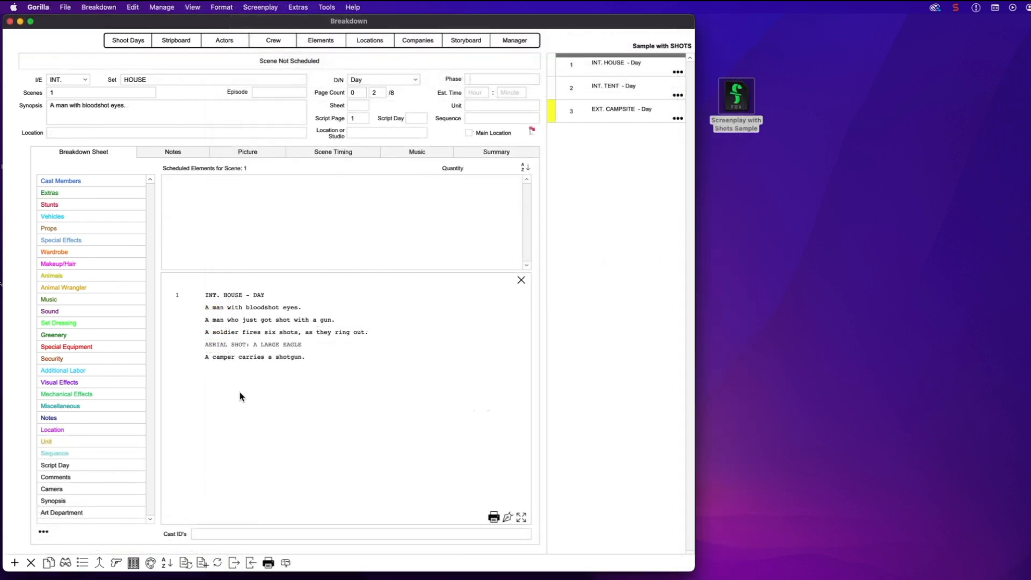
# In scene 2, set the CLOSE UP OF LITTLE KID line to shot type CLOSE-UP
pyautogui.click(634, 87)
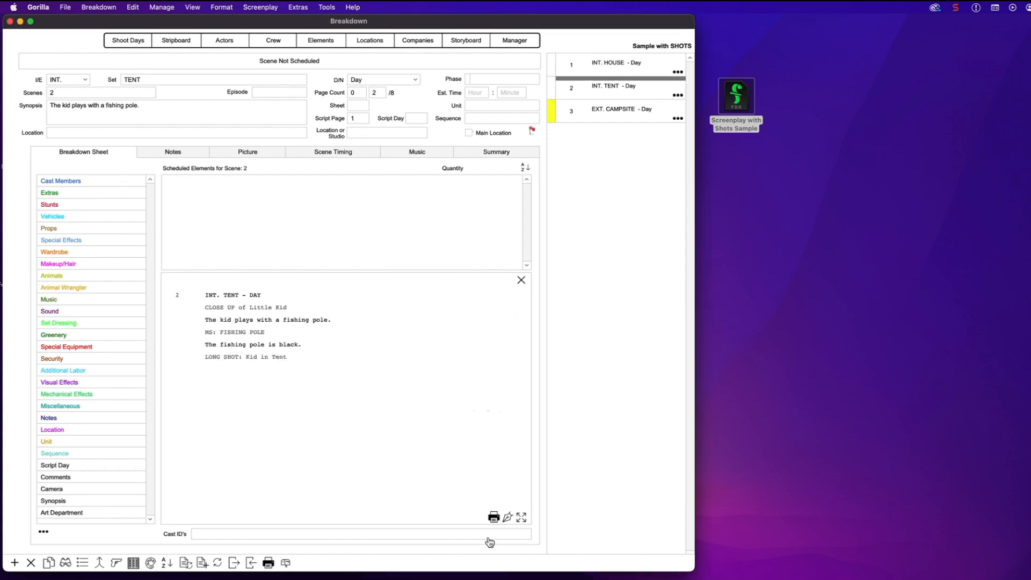
pyautogui.click(507, 517)
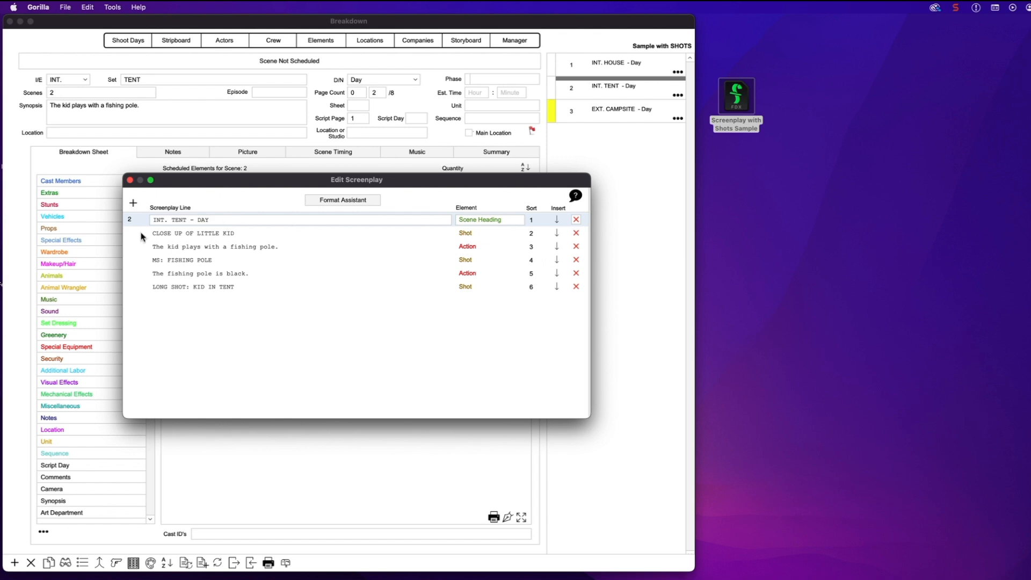
pyautogui.doubleClick(189, 237)
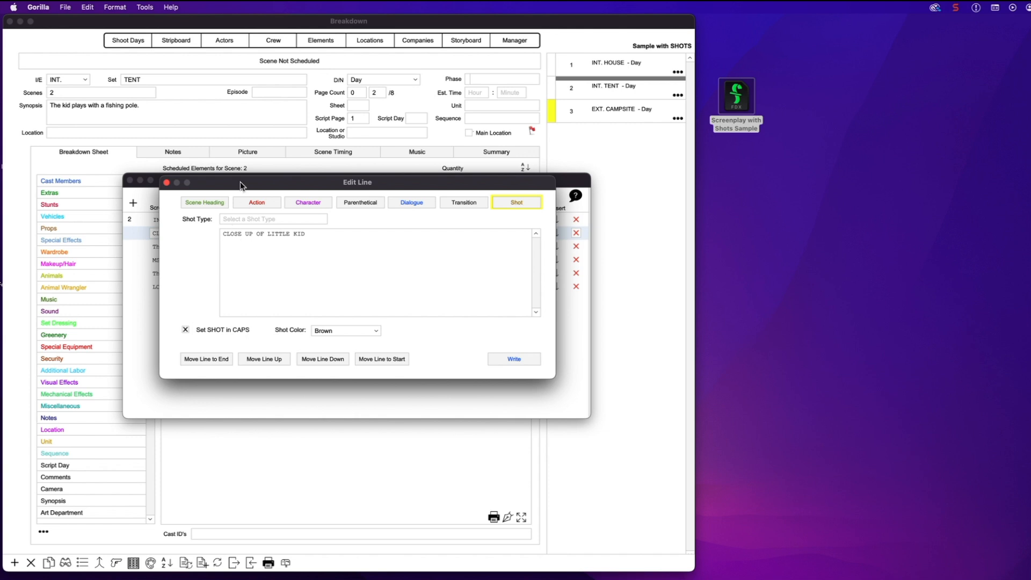
pyautogui.moveTo(240, 181); pyautogui.dragTo(330, 227)
pyautogui.click(333, 265)
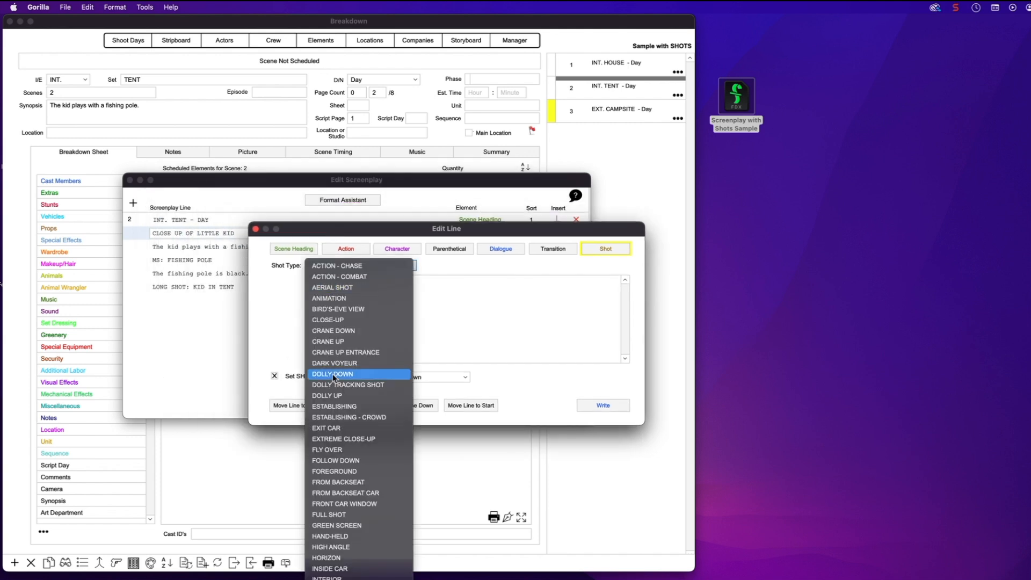
pyautogui.click(344, 320)
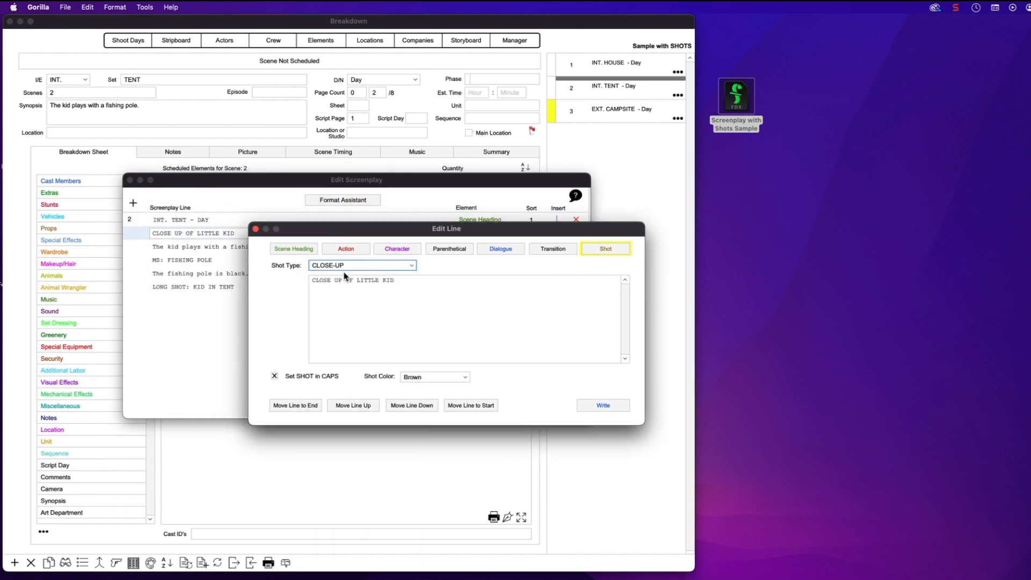
pyautogui.click(603, 406)
# Assign a shot type to MS: FISHING POLE and set KID IN TENT to LONG SHOT
pyautogui.click(186, 262)
pyautogui.doubleClick(185, 262)
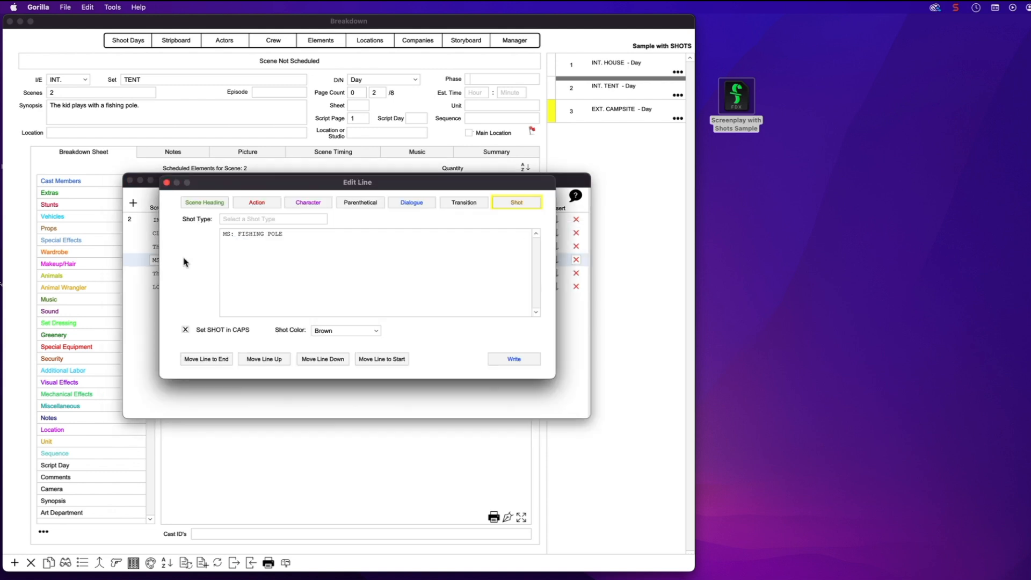
pyautogui.click(295, 222)
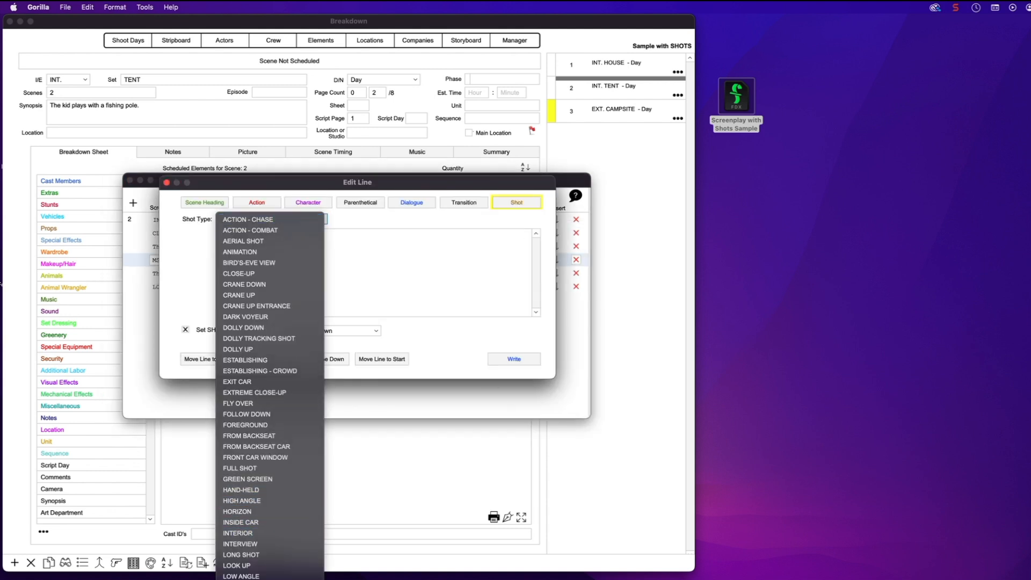
pyautogui.click(241, 555)
pyautogui.click(525, 359)
pyautogui.click(177, 288)
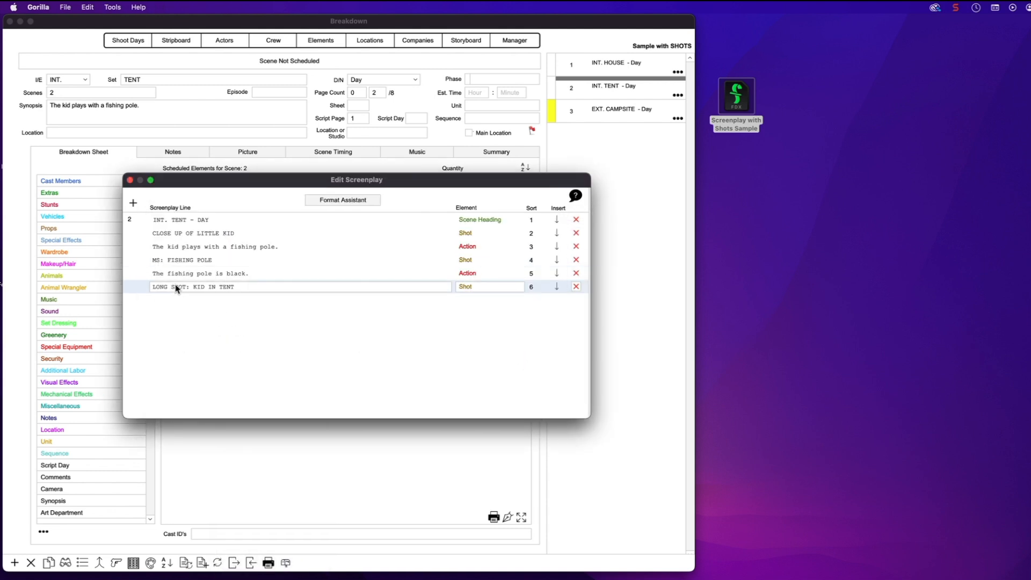
pyautogui.doubleClick(177, 288)
pyautogui.click(295, 220)
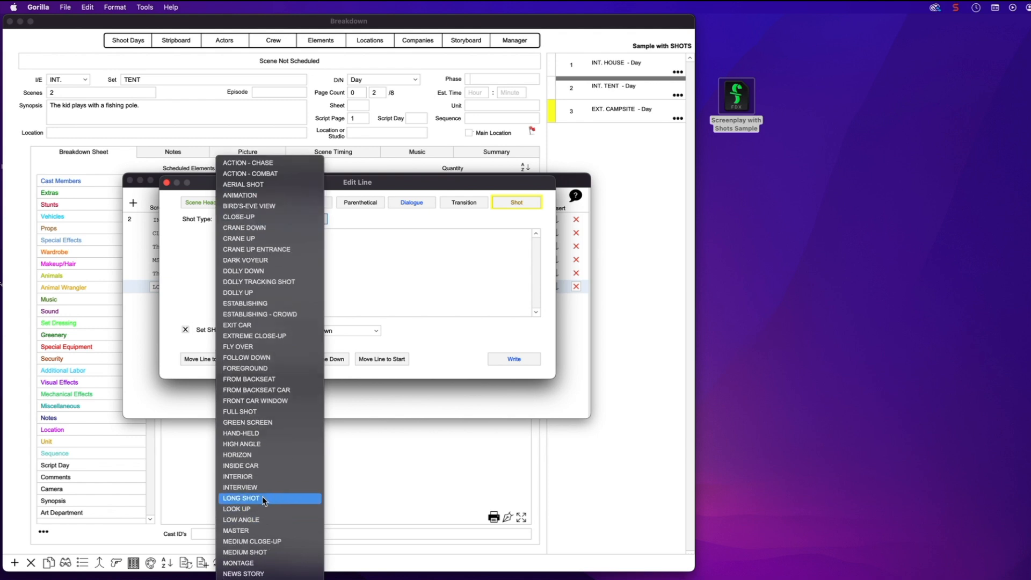
pyautogui.click(262, 496)
pyautogui.click(513, 360)
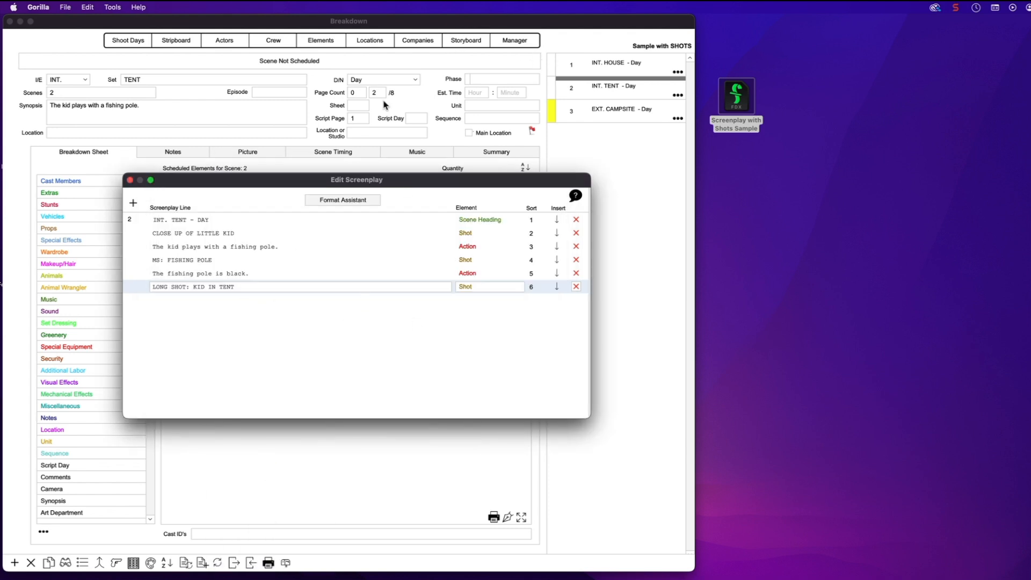
pyautogui.click(130, 181)
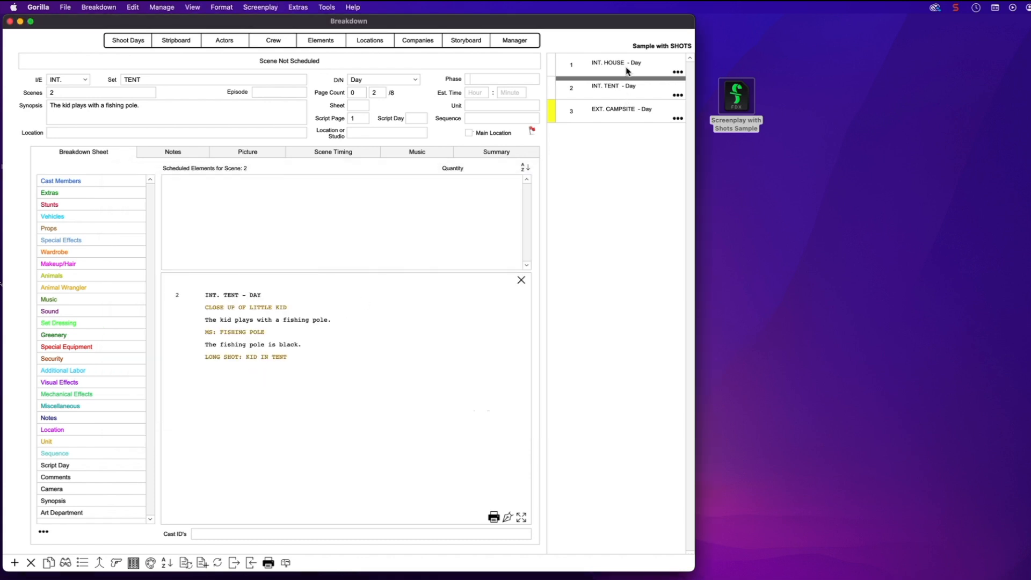
# Set the house scene's A LARGE EAGLE line to shot type AERIAL SHOT
pyautogui.click(597, 64)
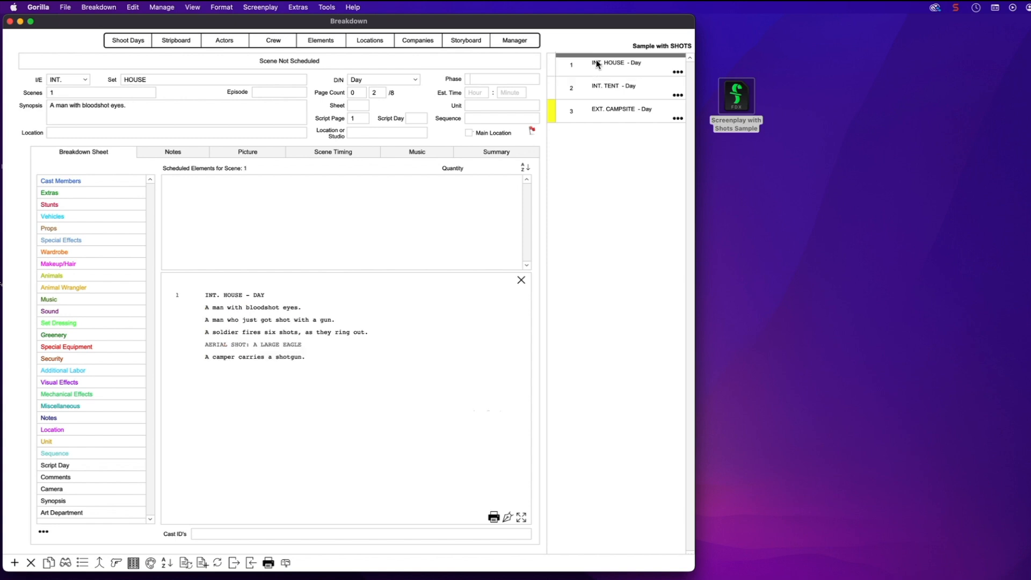
pyautogui.click(507, 520)
pyautogui.click(235, 275)
pyautogui.click(246, 218)
pyautogui.click(246, 219)
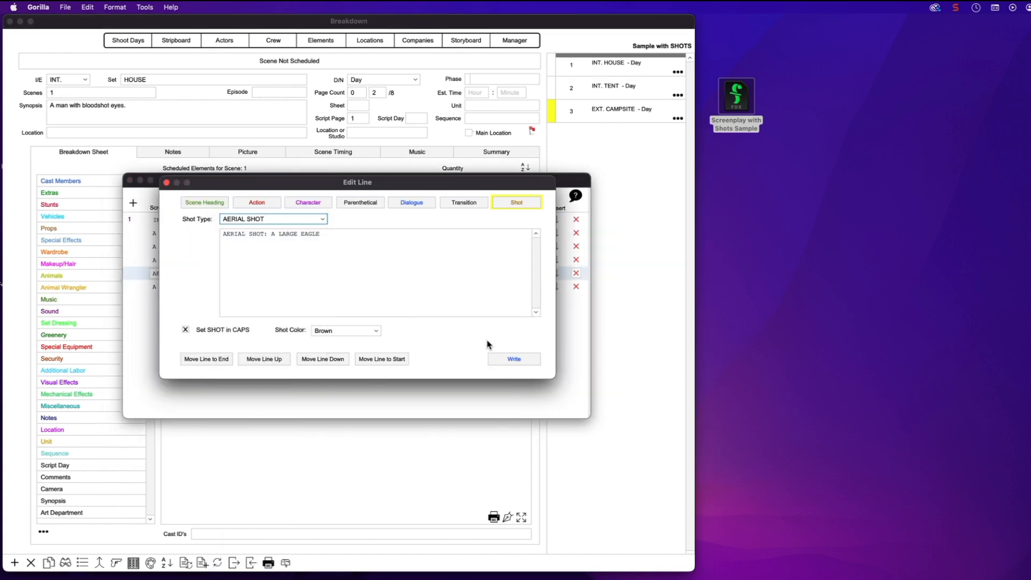
pyautogui.click(512, 359)
pyautogui.click(129, 180)
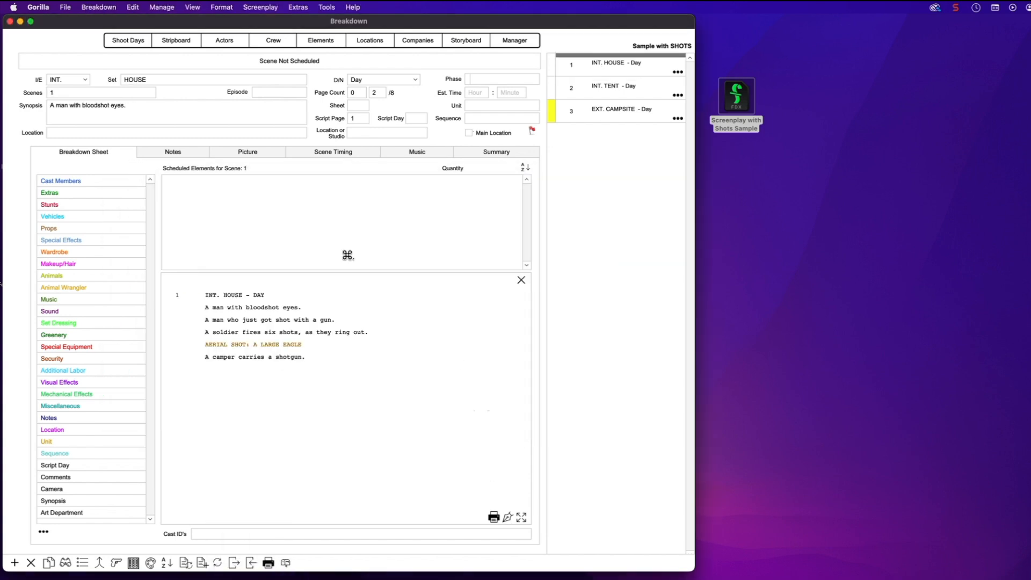
# Assign a shot type to WIDE SHOT: CAMPFIRE, then return to scene 1, INT. HOUSE
pyautogui.click(507, 519)
pyautogui.click(252, 246)
pyautogui.click(246, 219)
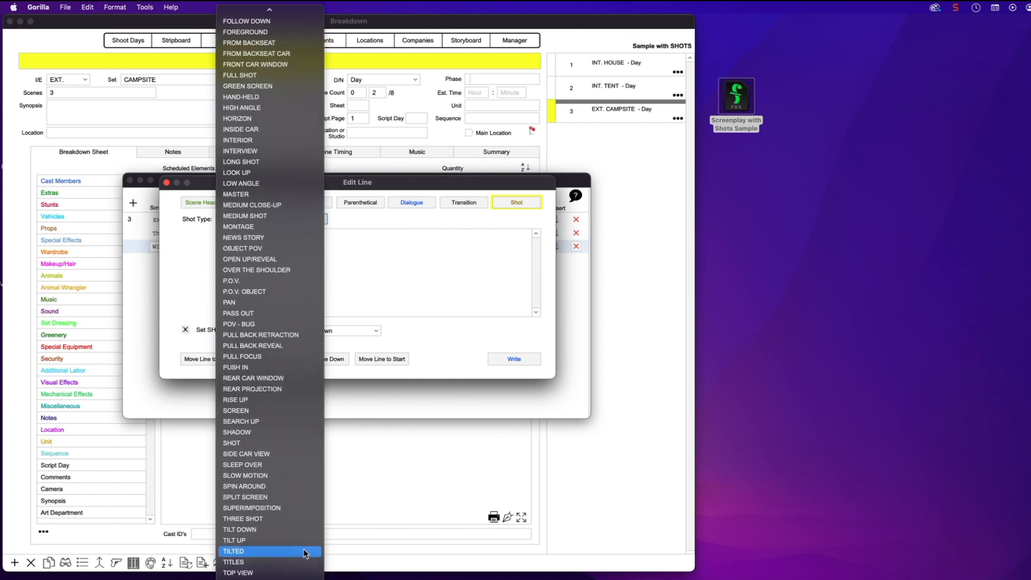
pyautogui.click(252, 579)
pyautogui.click(513, 359)
pyautogui.click(130, 179)
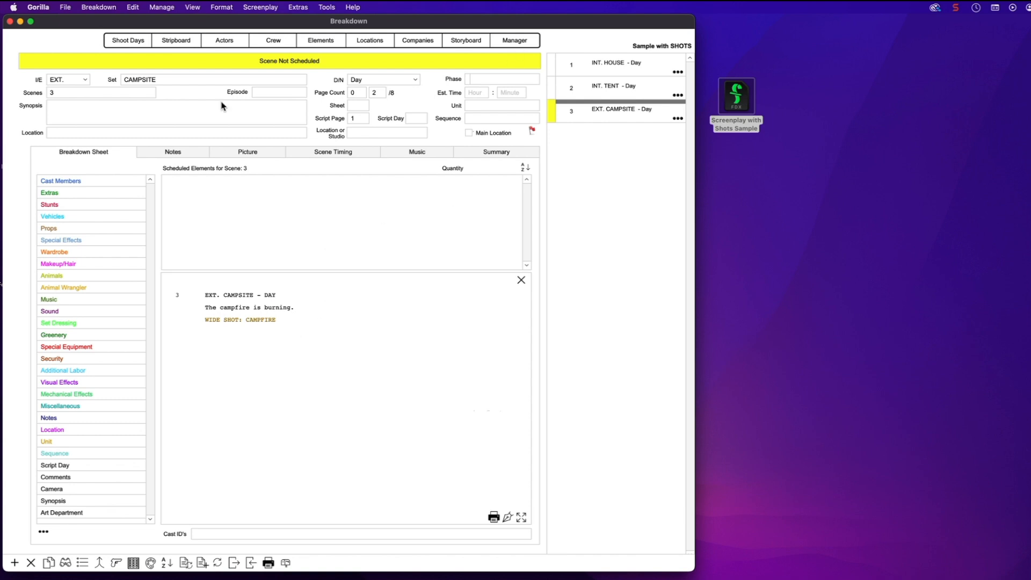
pyautogui.click(614, 65)
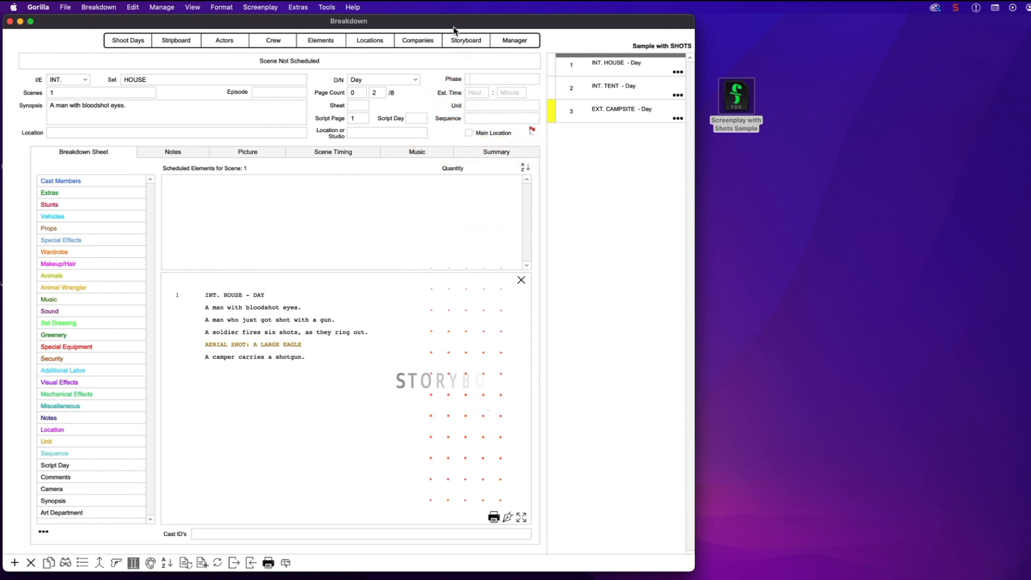
# Generate Scene 1, Scene 2 and Scene 3 shot setups from the screenplay with Create Shot Setups by Scene
pyautogui.click(476, 43)
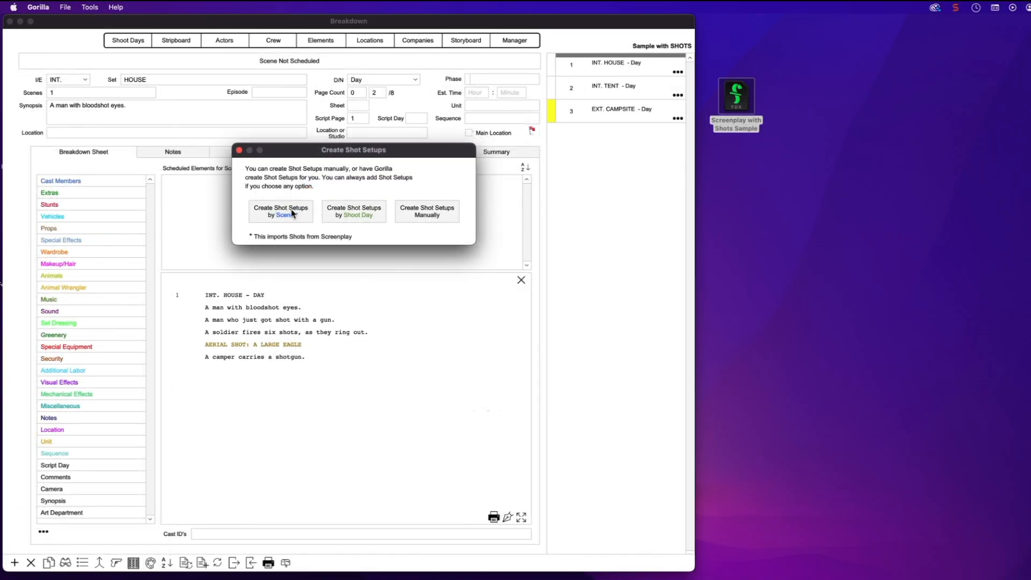
pyautogui.click(286, 214)
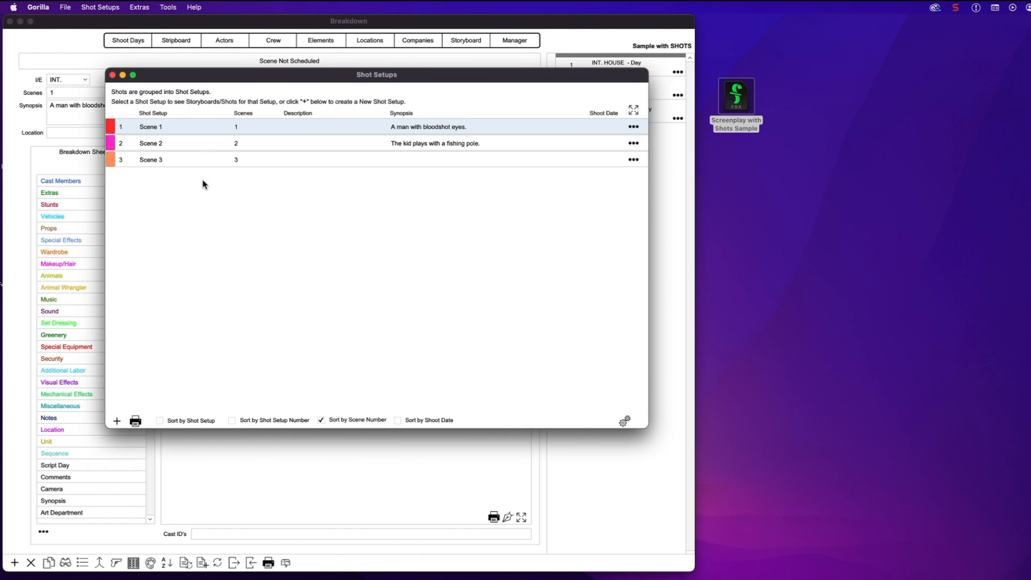
# Open Scene 1's storyboard from the Shot Setups window
pyautogui.moveTo(180, 76); pyautogui.dragTo(209, 150)
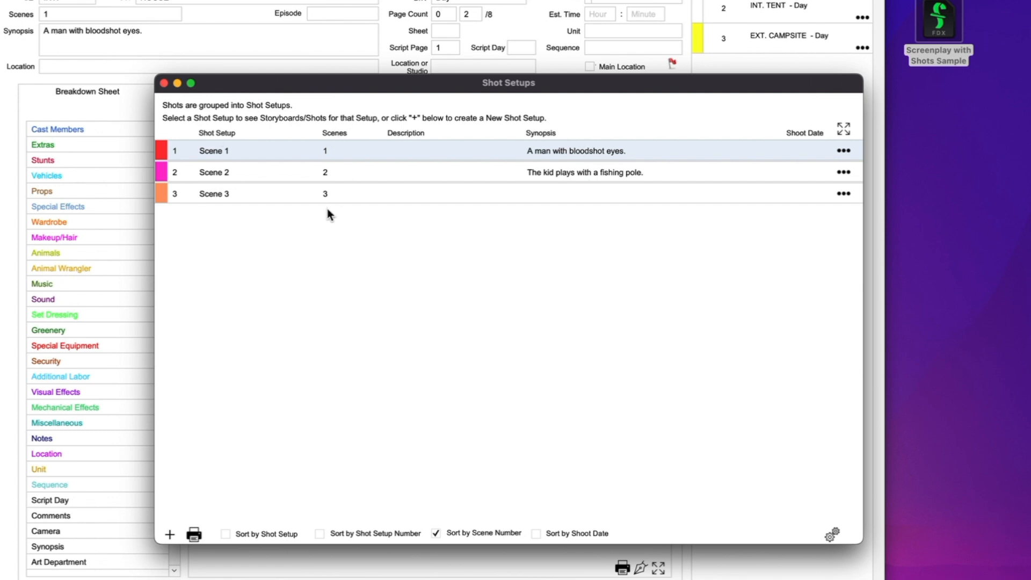
pyautogui.moveTo(257, 82); pyautogui.dragTo(156, 55)
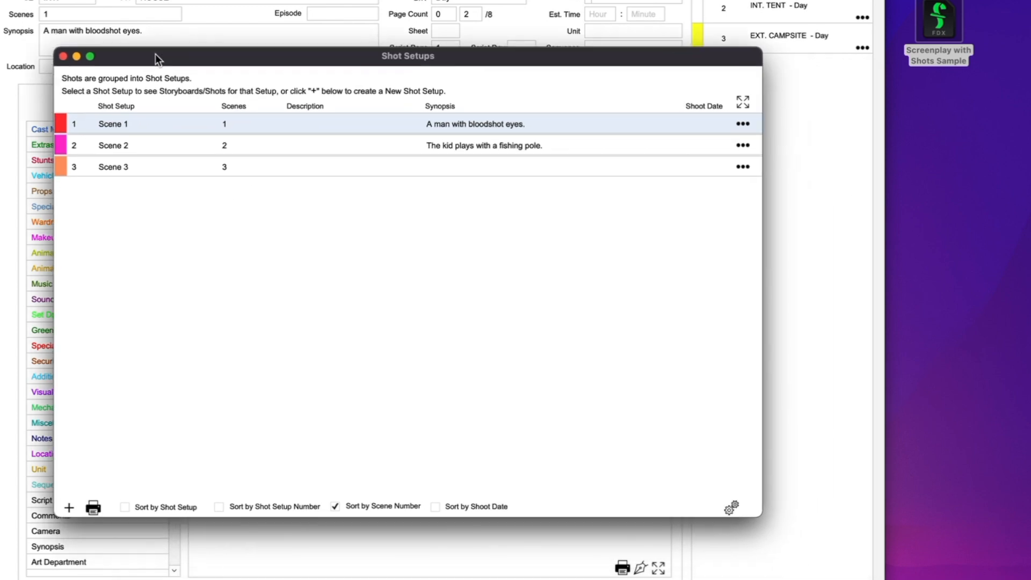
pyautogui.click(105, 124)
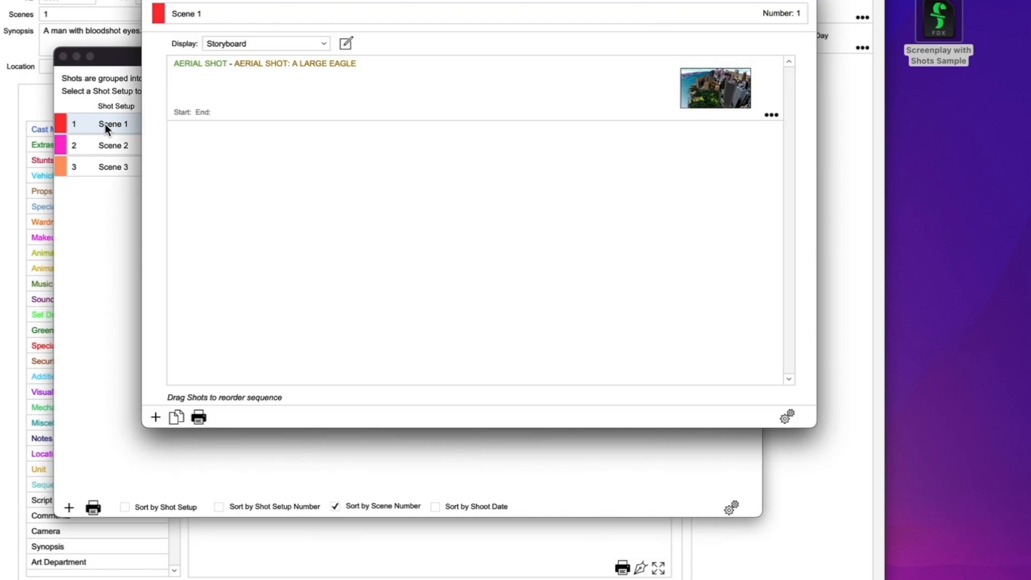
pyautogui.click(243, 3)
pyautogui.moveTo(243, 3); pyautogui.dragTo(308, 124)
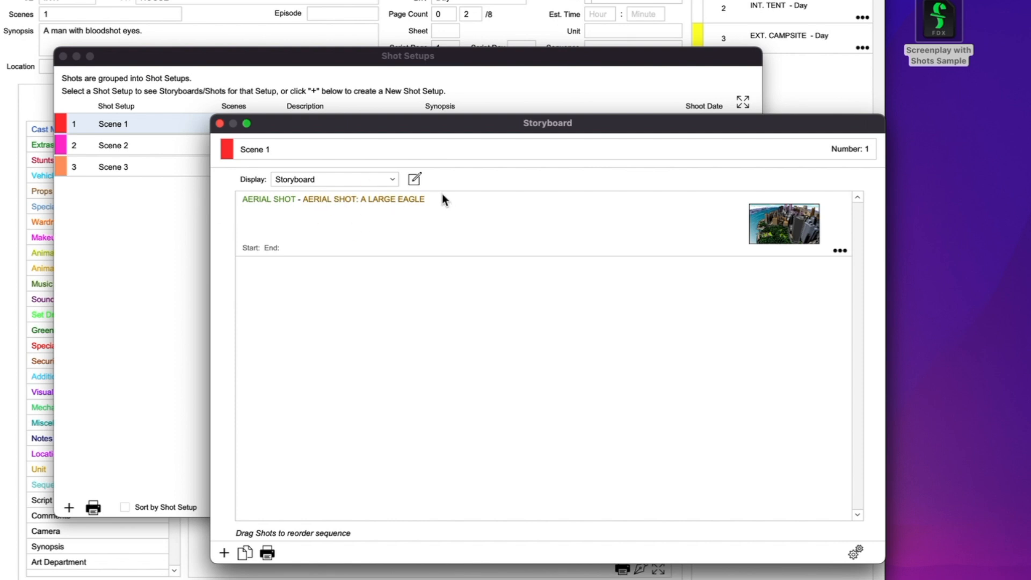
# Edit the aerial eagle shot to start at 7:30 AM and end at 8:30 AM
pyautogui.click(839, 250)
pyautogui.click(768, 215)
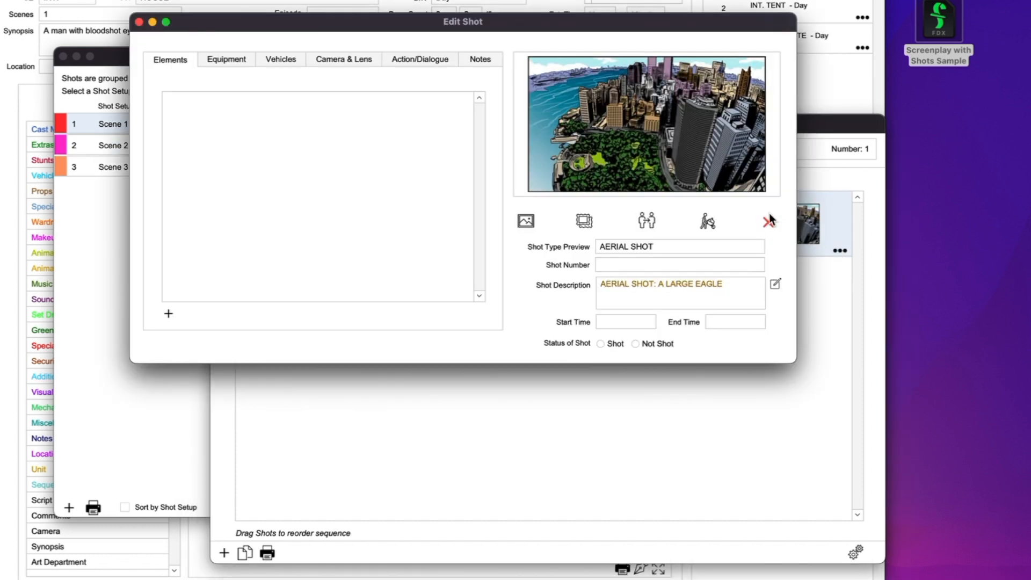
pyautogui.moveTo(236, 34); pyautogui.dragTo(244, 121)
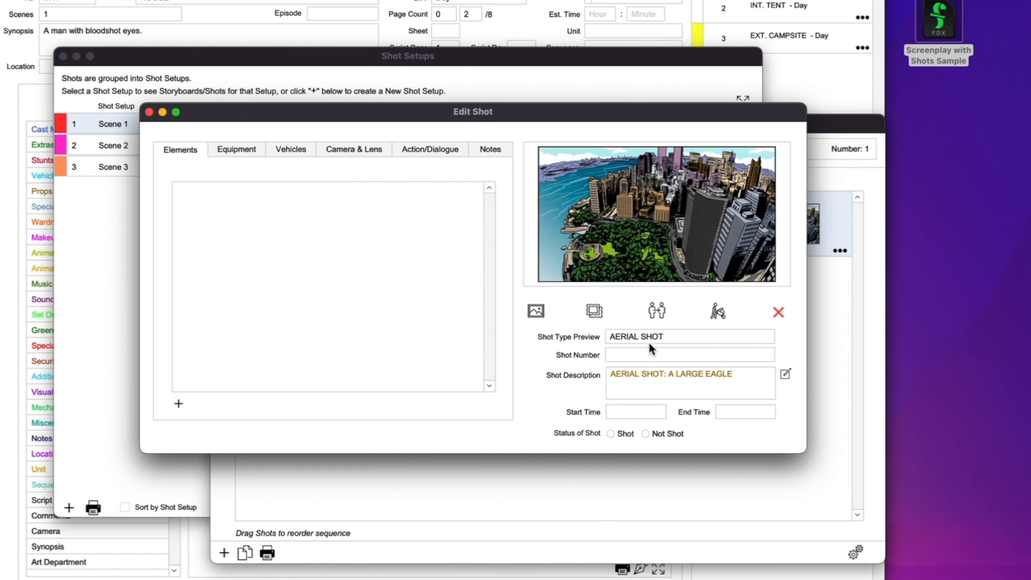
pyautogui.click(618, 412)
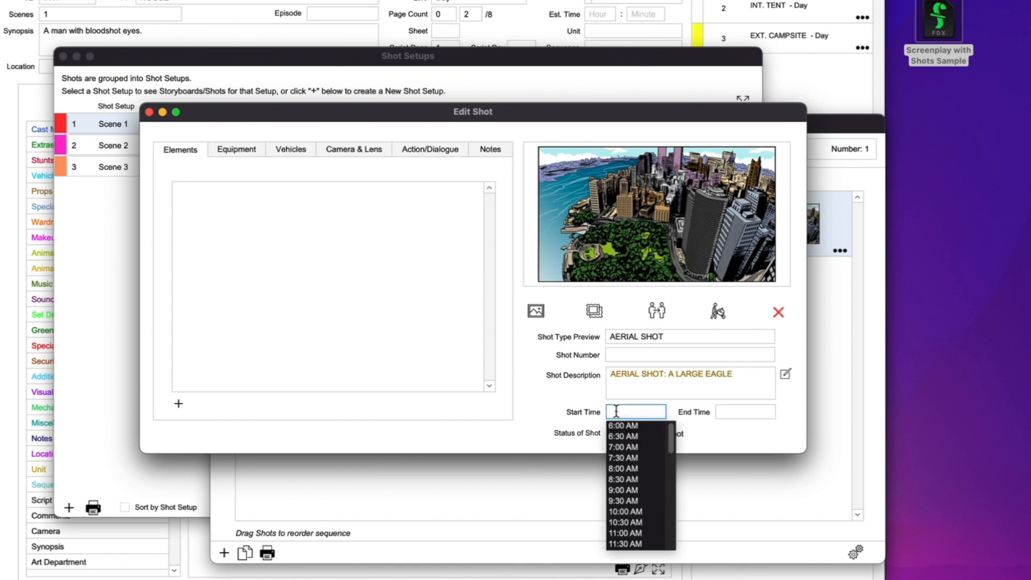
pyautogui.click(635, 457)
pyautogui.click(733, 479)
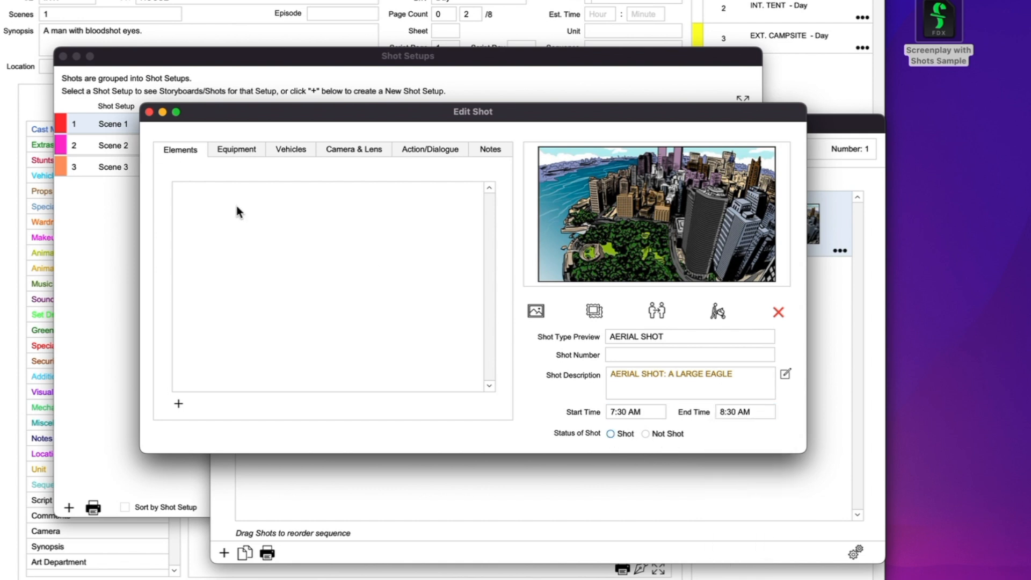
pyautogui.click(149, 112)
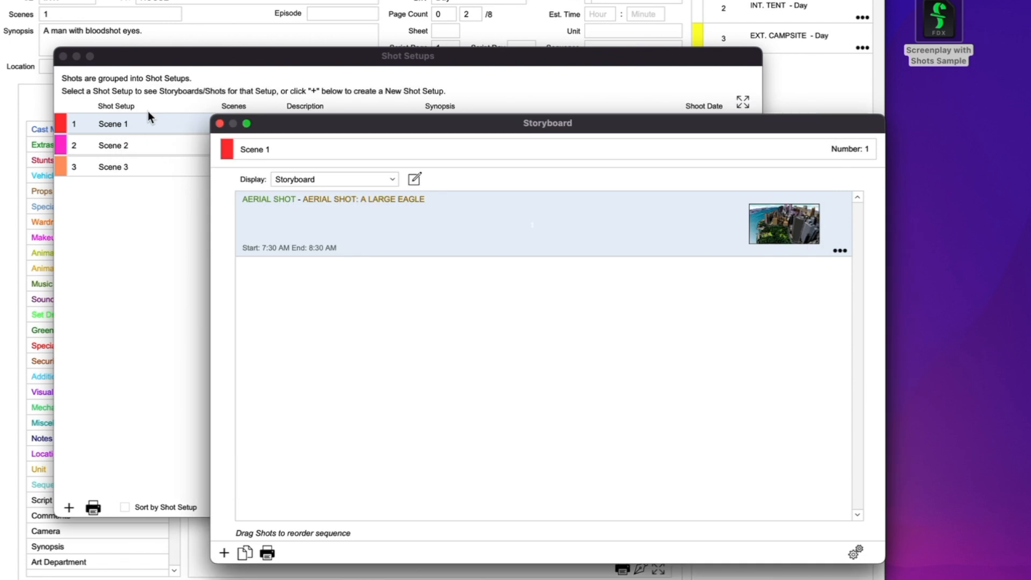
# Close Scene 1's storyboard and review the Scene 2 and Scene 3 storyboards
pyautogui.click(219, 124)
pyautogui.click(120, 147)
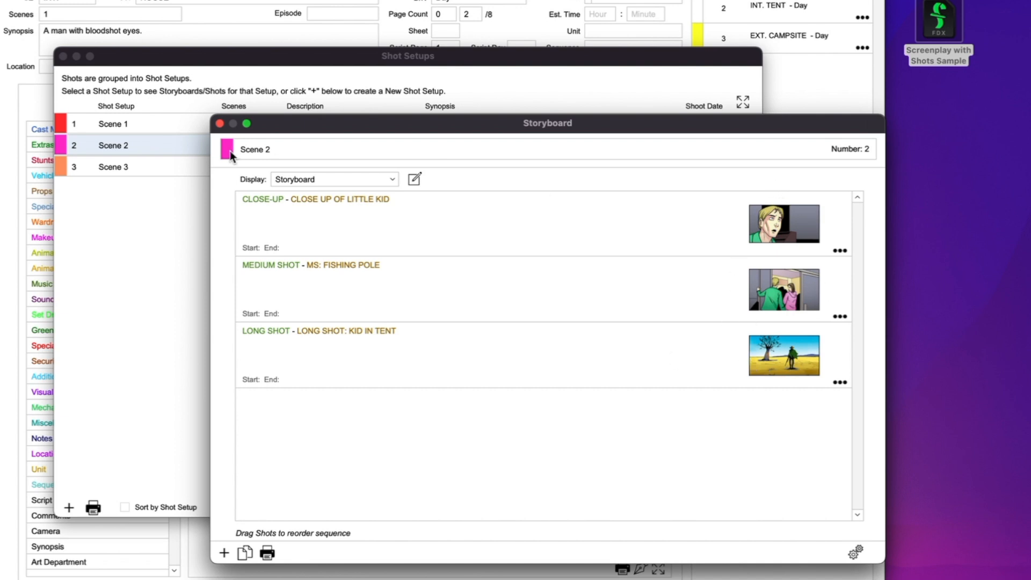
pyautogui.click(219, 124)
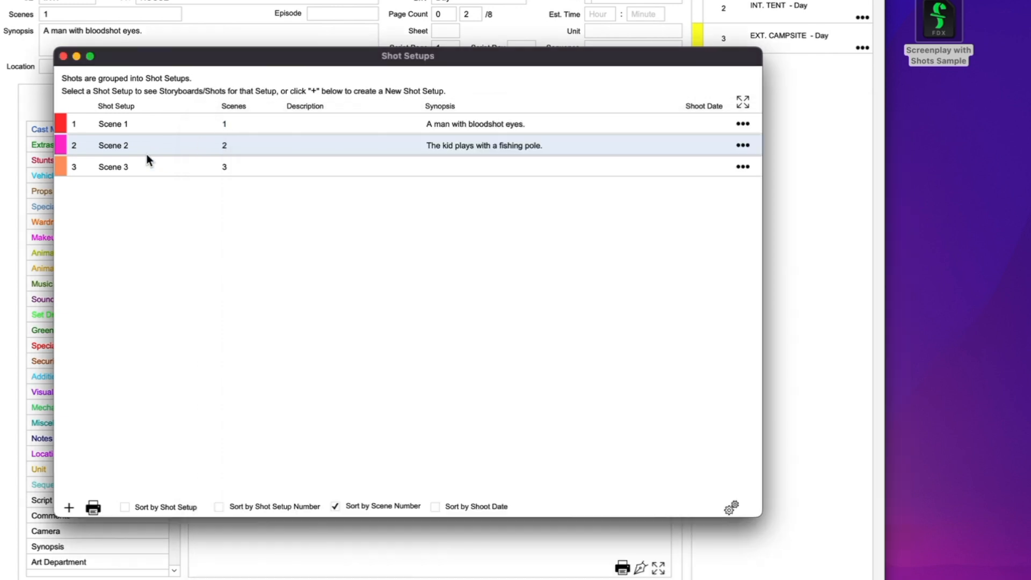
pyautogui.doubleClick(124, 166)
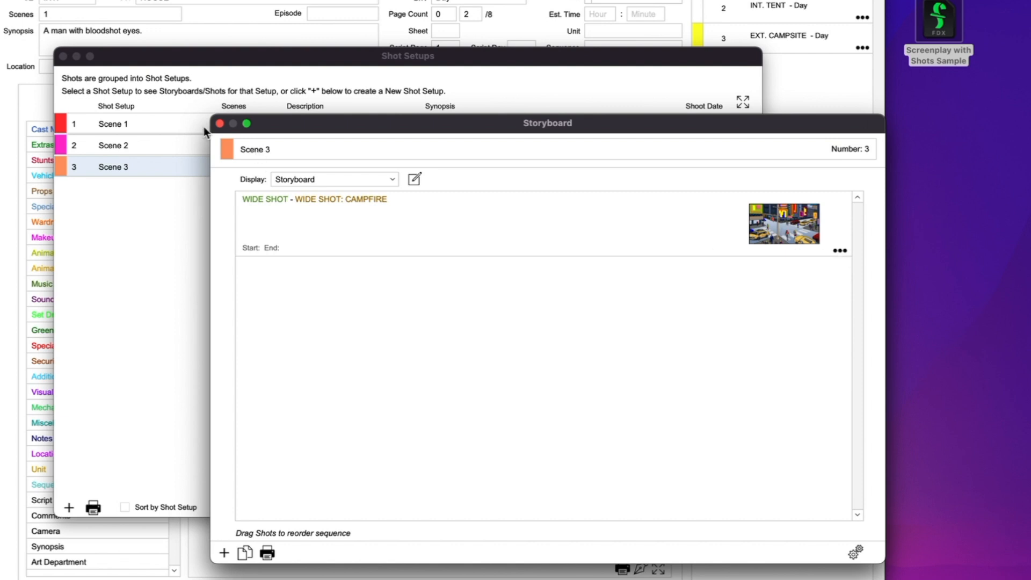
# Close Scene 3's storyboard and expand Shot Setups to list each scene's shots beneath it
pyautogui.click(220, 123)
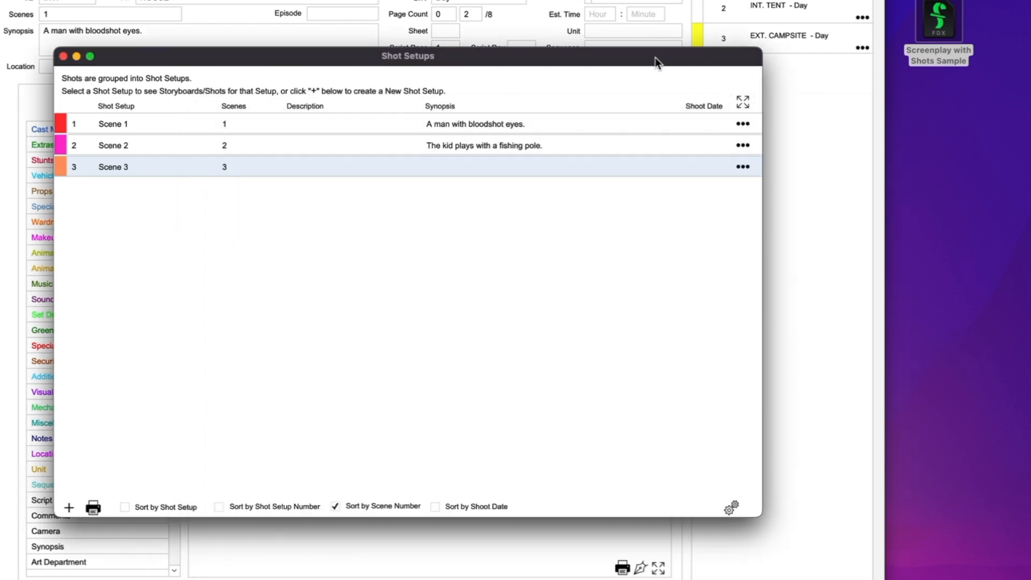
pyautogui.moveTo(655, 57); pyautogui.dragTo(674, 1)
pyautogui.click(760, 47)
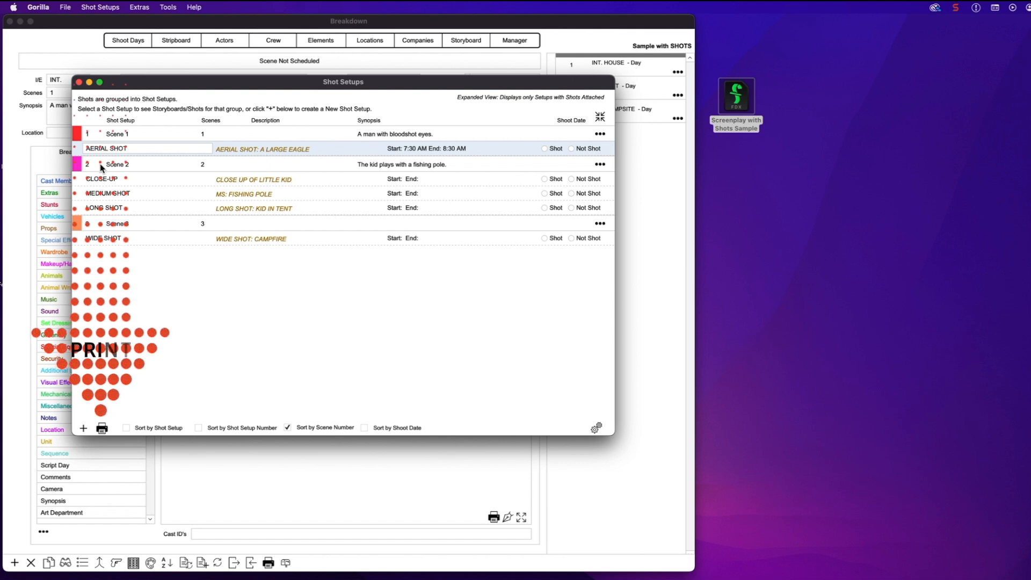
# Dismiss the Quick Preview popup and collapse Shot Setups to the three scene setups
pyautogui.click(102, 429)
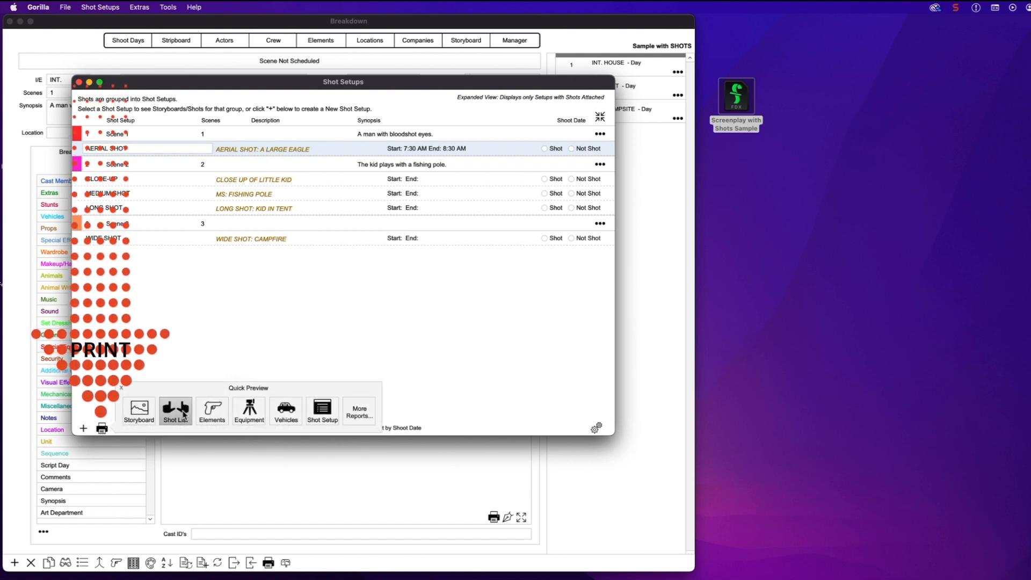
pyautogui.click(121, 388)
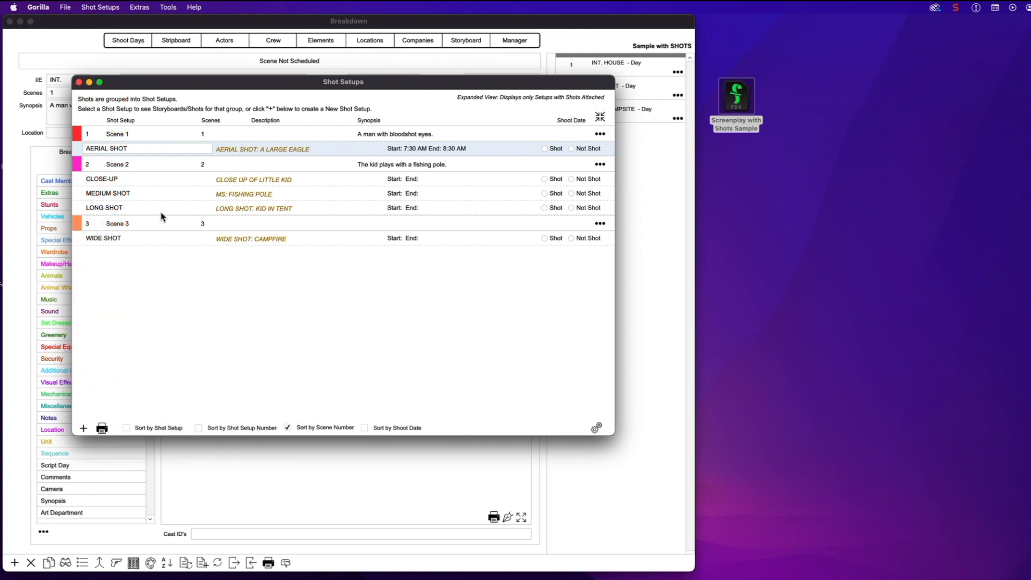
pyautogui.click(162, 220)
pyautogui.click(100, 7)
pyautogui.click(132, 82)
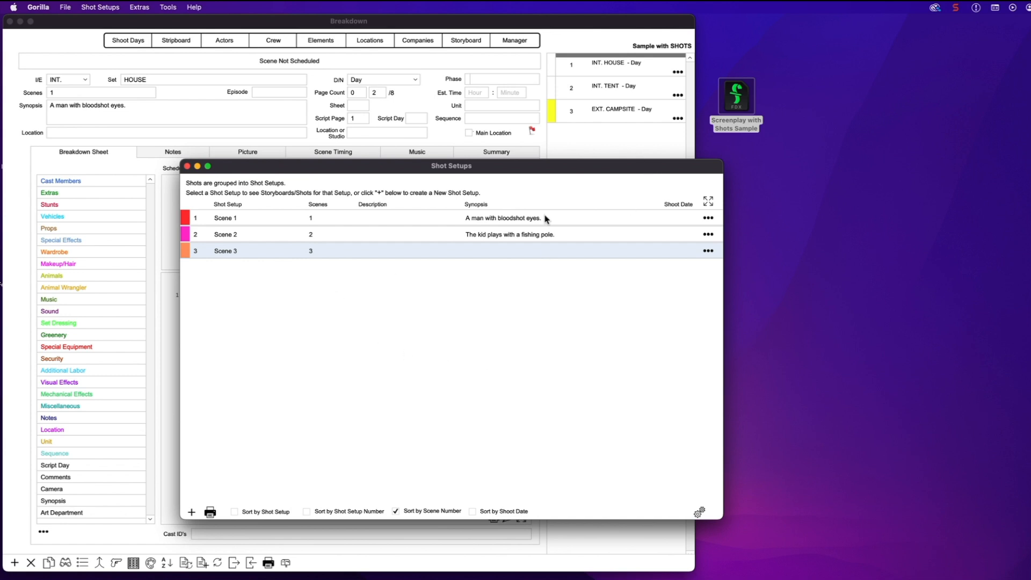
# Cancel the Import Single Breakdown Sheet dialog without importing, then close the Shot Setups window
pyautogui.moveTo(377, 170); pyautogui.dragTo(351, 145)
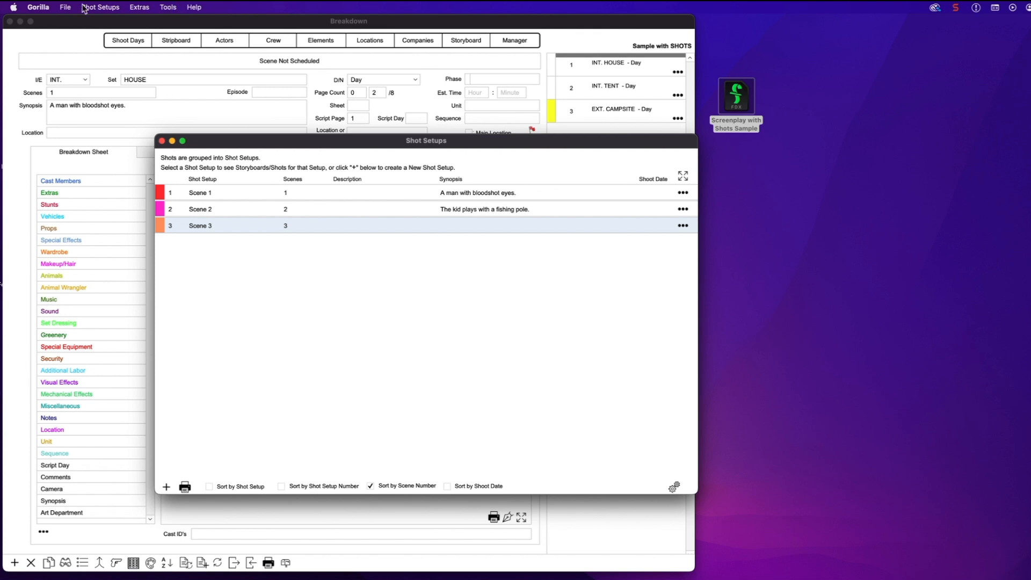
pyautogui.click(65, 7)
pyautogui.moveTo(101, 7)
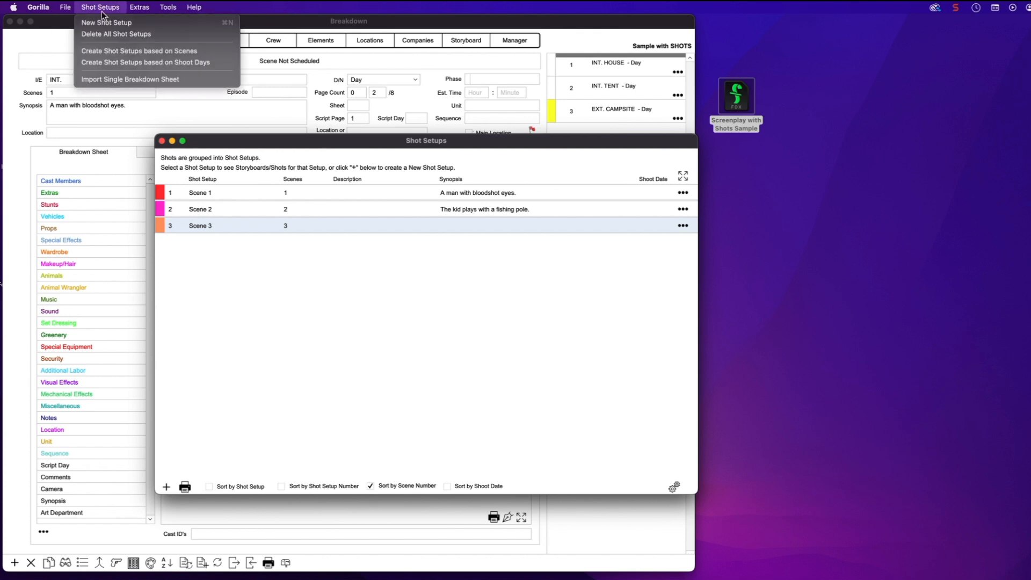
pyautogui.click(124, 79)
pyautogui.moveTo(271, 91); pyautogui.dragTo(446, 174)
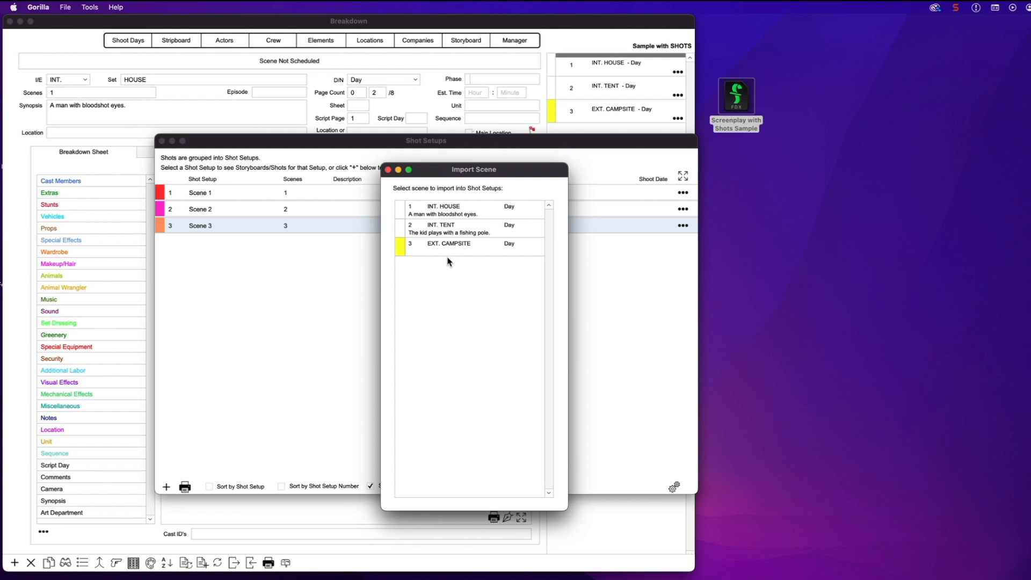
pyautogui.click(388, 170)
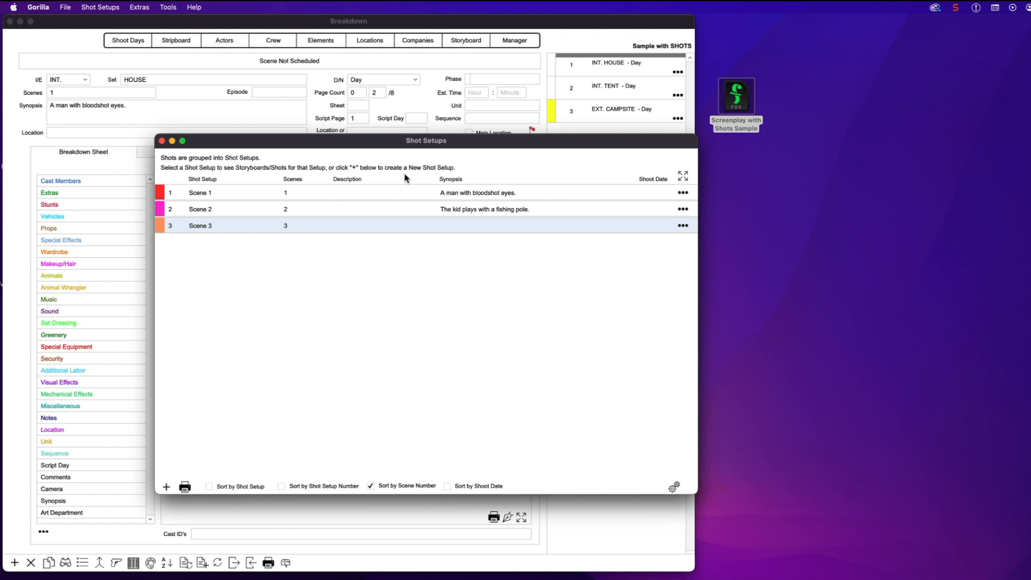
pyautogui.click(162, 141)
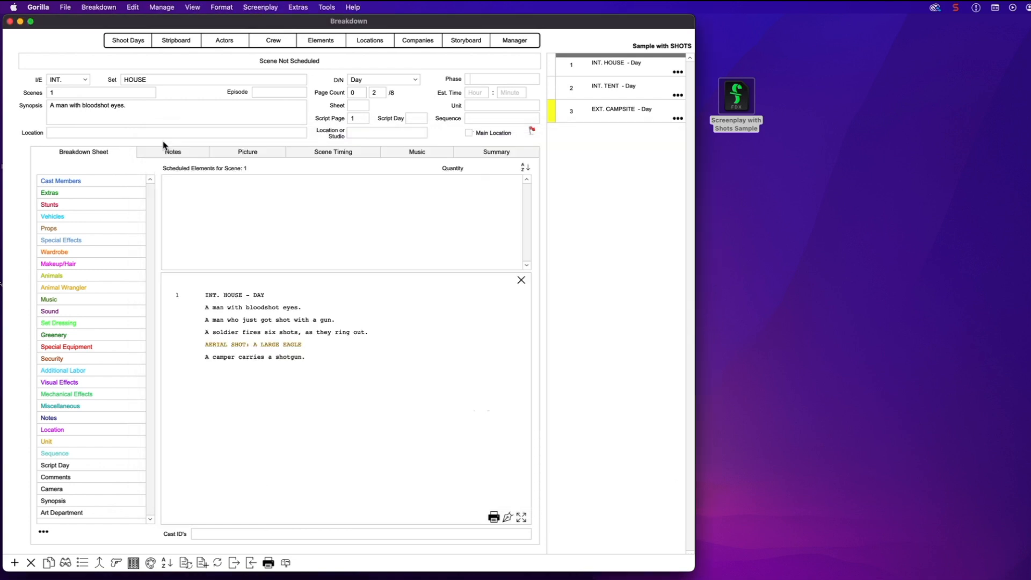